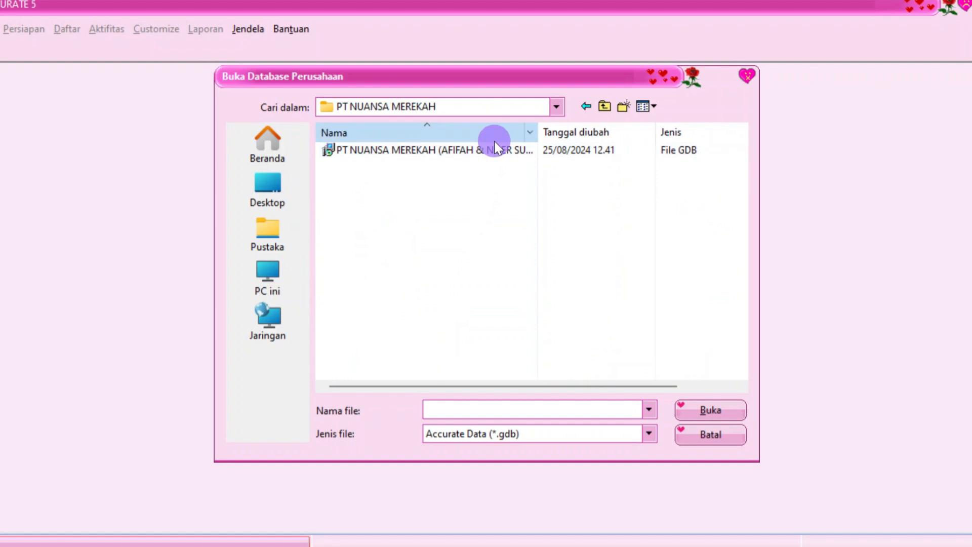
Open the PT NUANSA MEREKAH .gdb company database as a local database
left_click(496, 151)
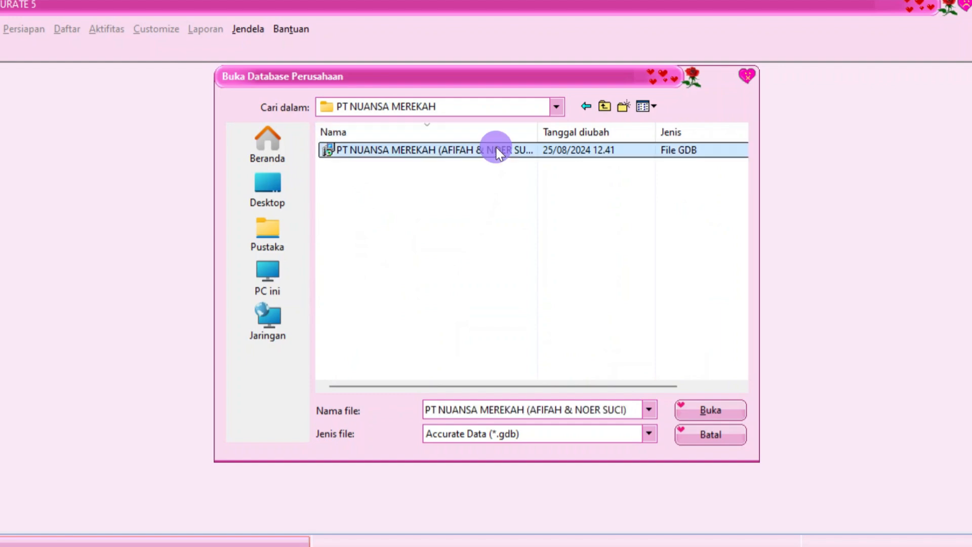
left_click(688, 406)
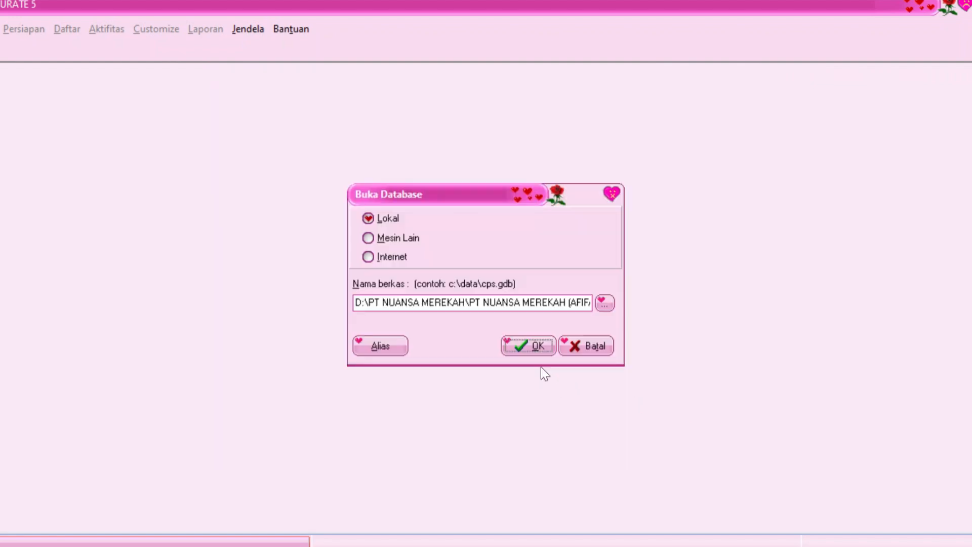
left_click(539, 349)
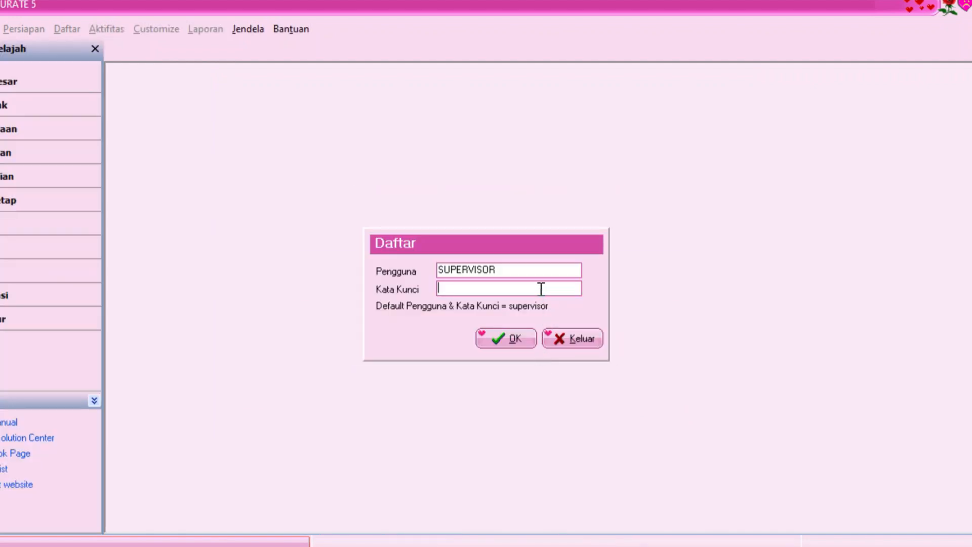
Log in as the supervisor user with its password
double_click(535, 272)
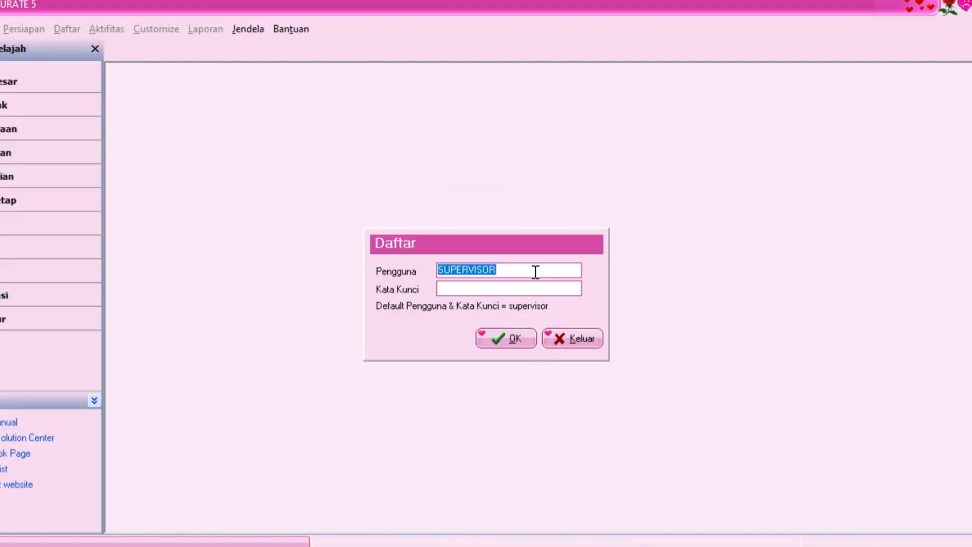
left_click(536, 290)
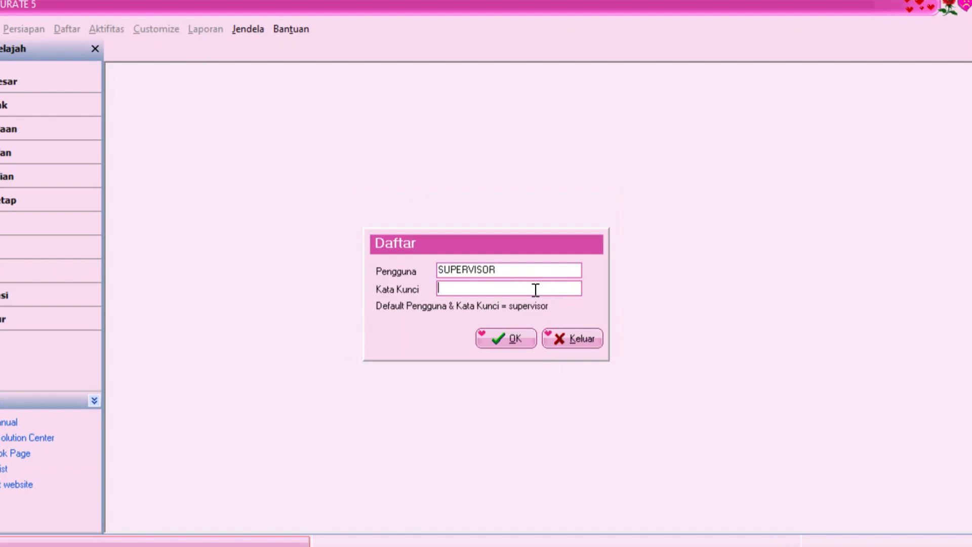
type("supervisor")
left_click(499, 337)
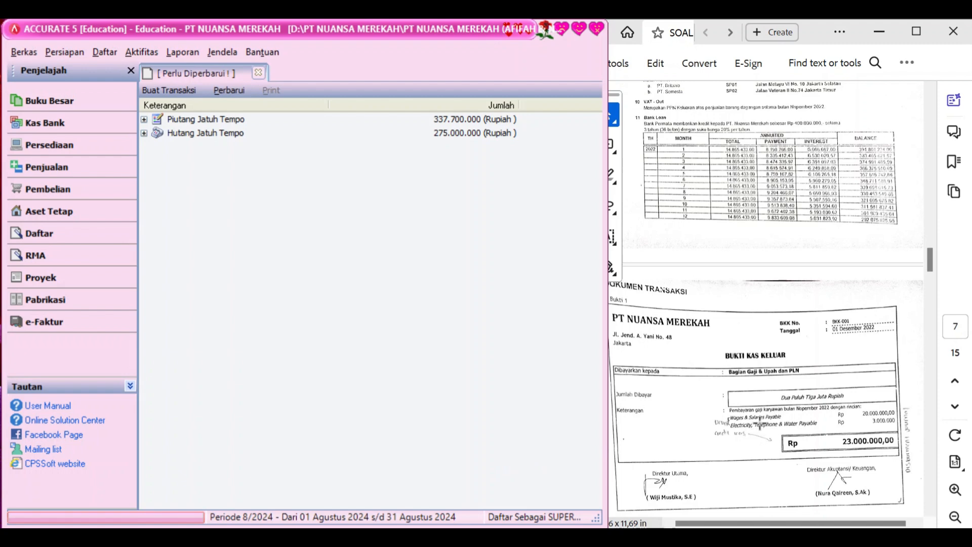
Start a new Other Payment (Pembayaran) voucher from the Kas Bank activities
left_click(125, 132)
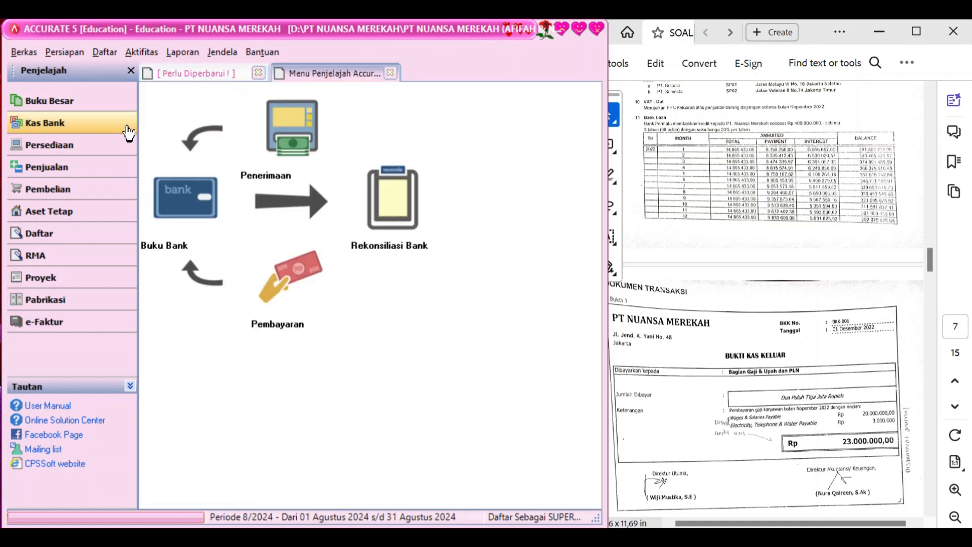
left_click(284, 283)
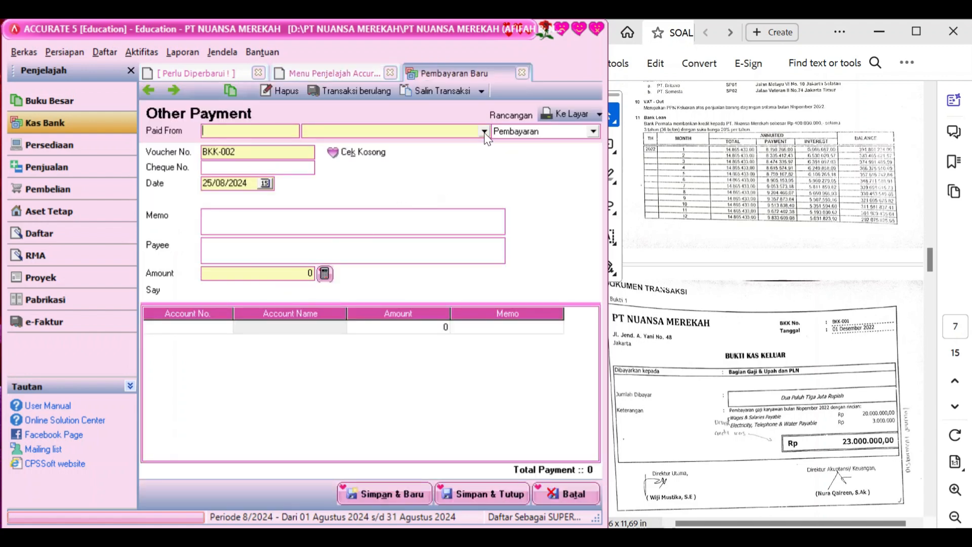
Pay from Cash In Bank with voucher number BKK-001 dated 01/12/2022
left_click(484, 132)
left_click(409, 158)
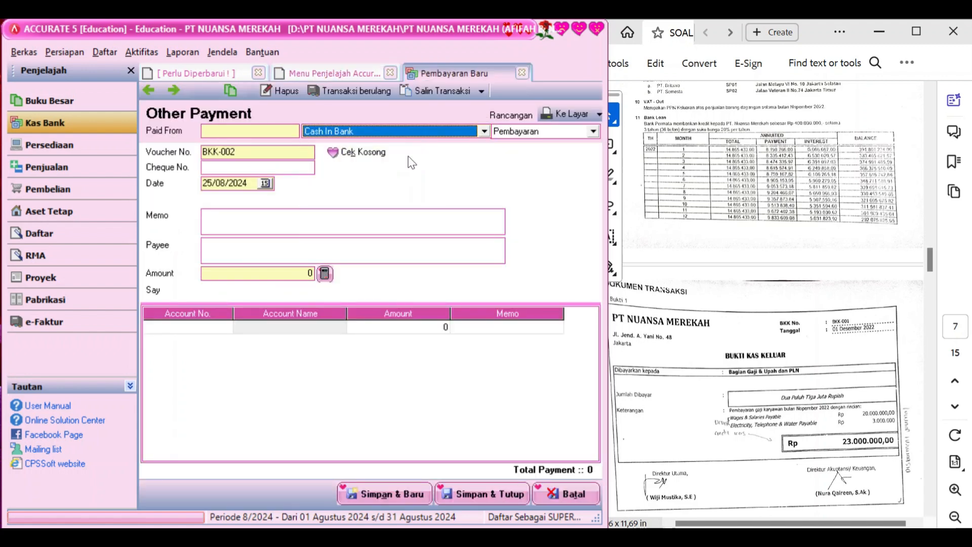
left_click(272, 152)
key("BackSpace")
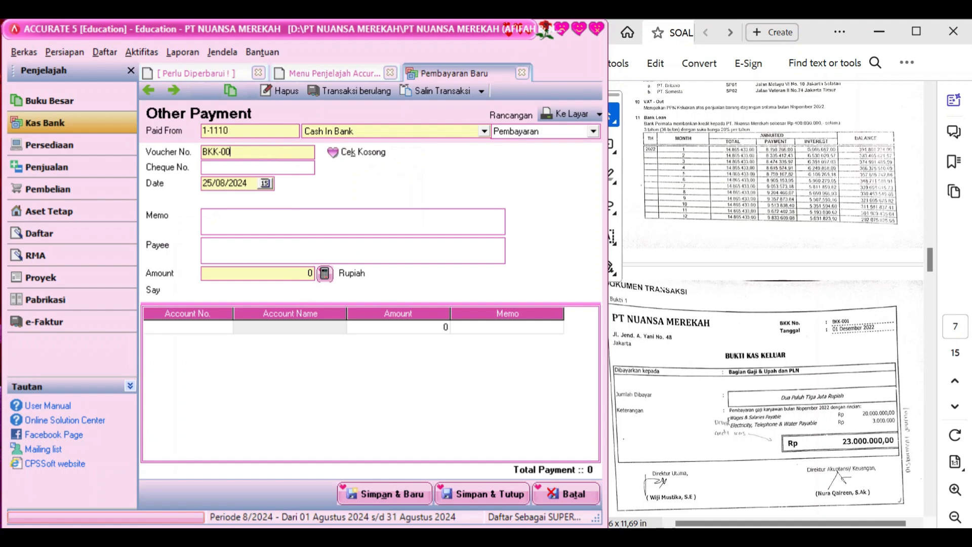
type("1")
left_click(250, 184)
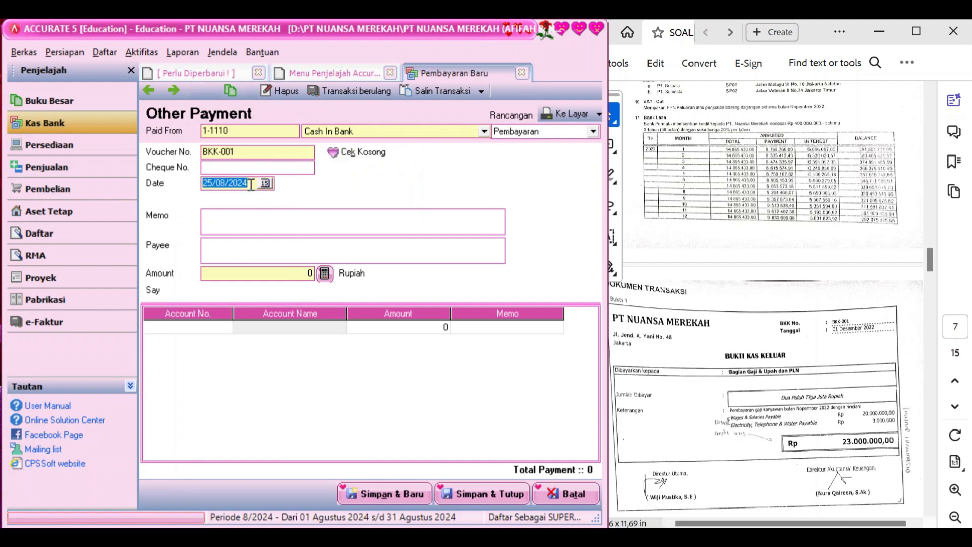
type("01/12/2022")
Enter memo 'Pembayaran gaji karyawan bulan Nop 2022' and payee 'Bagian gaji & upah dan PLN'
left_click(248, 220)
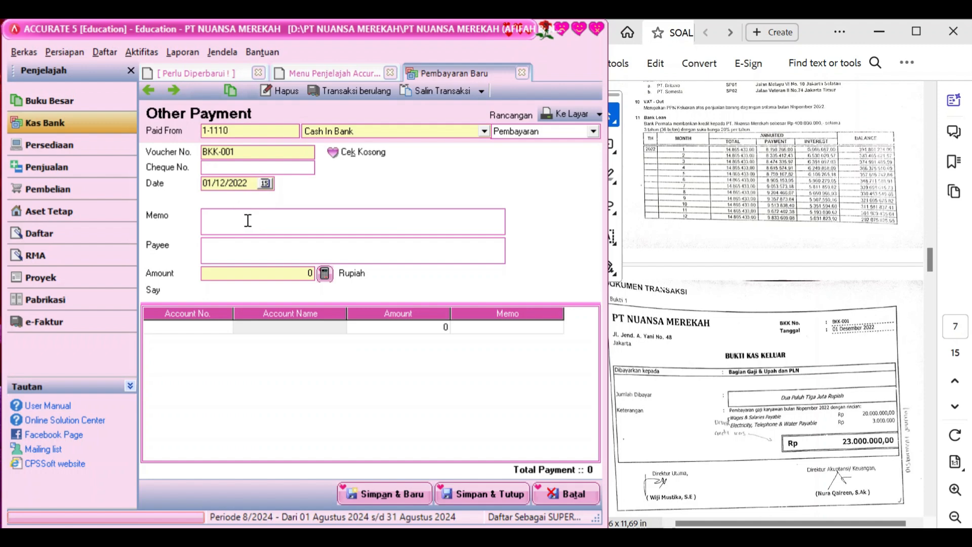
type("Pembayaran gaji karyawan bulan Nop 20")
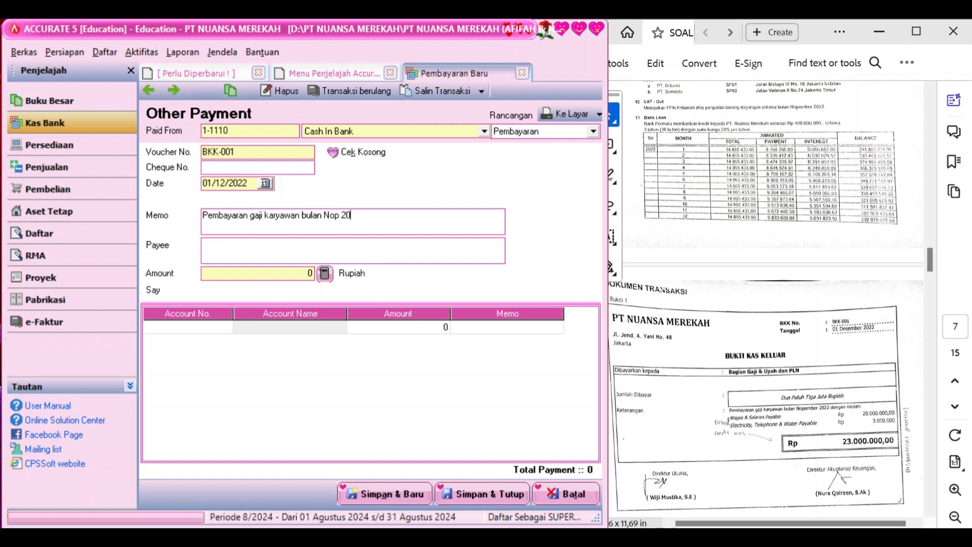
type("22")
left_click(233, 246)
type("Bagian gaji & upah dan PLN")
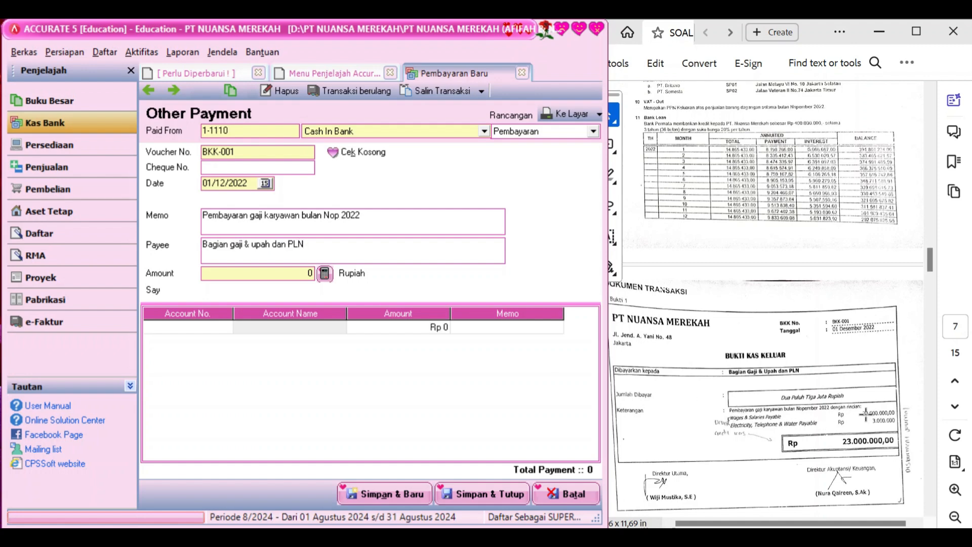
Add a first line charging Rp 20.000.000 to 2-1110 Wages & Salaries Payable
left_click(220, 325)
left_click(226, 328)
left_click(530, 193)
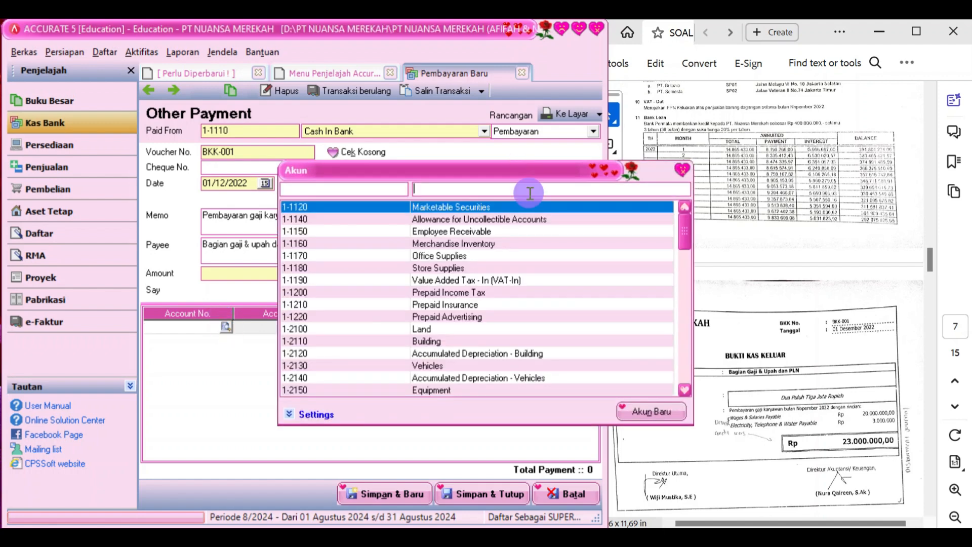
type("wage")
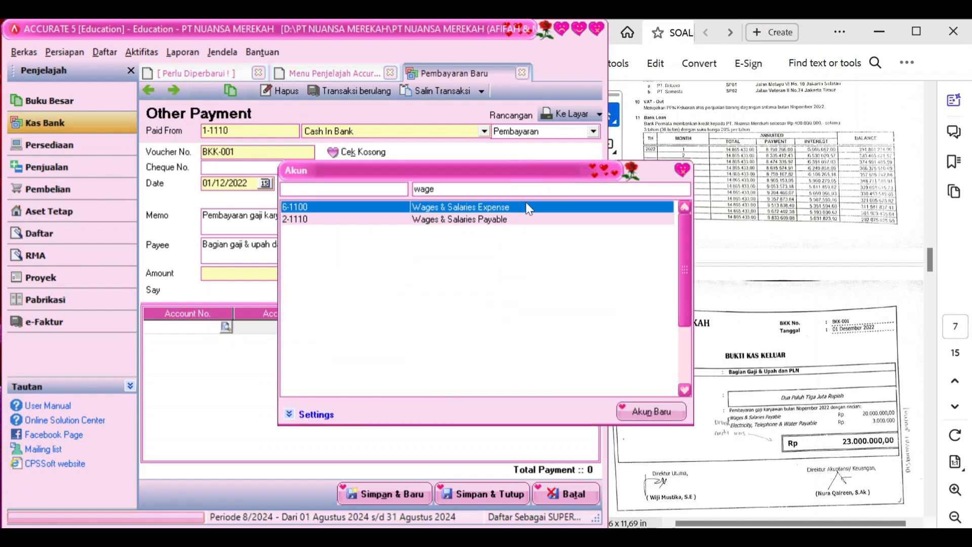
double_click(531, 222)
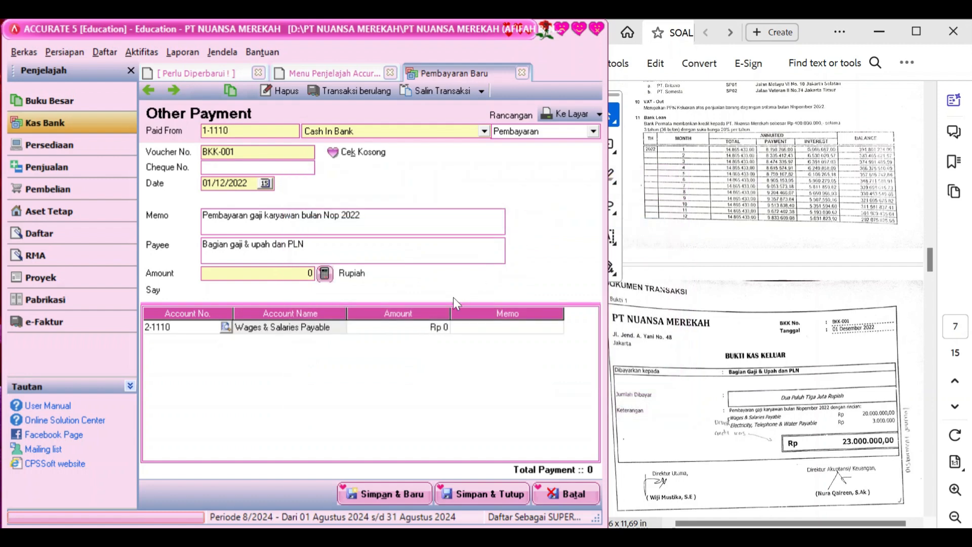
key("Tab")
key("Tab")
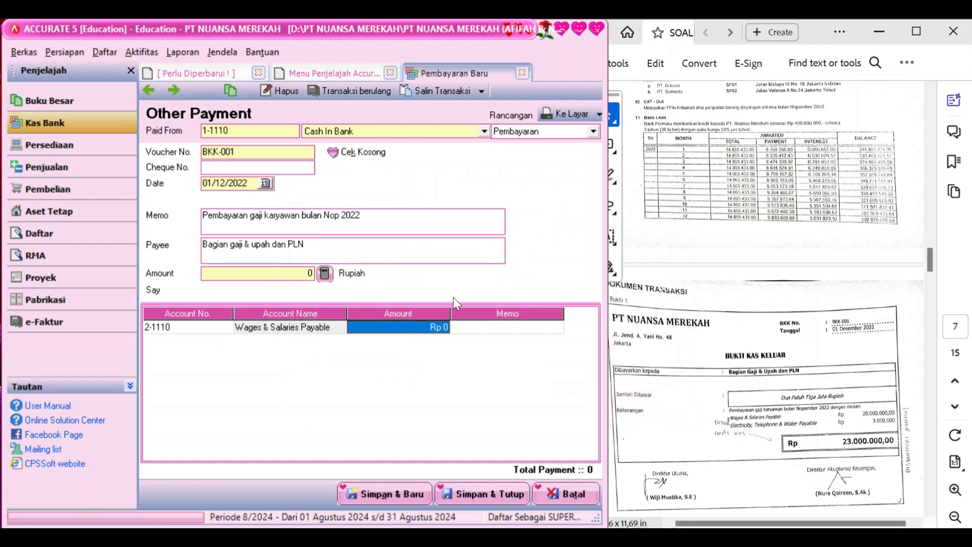
type("20.")
type("000")
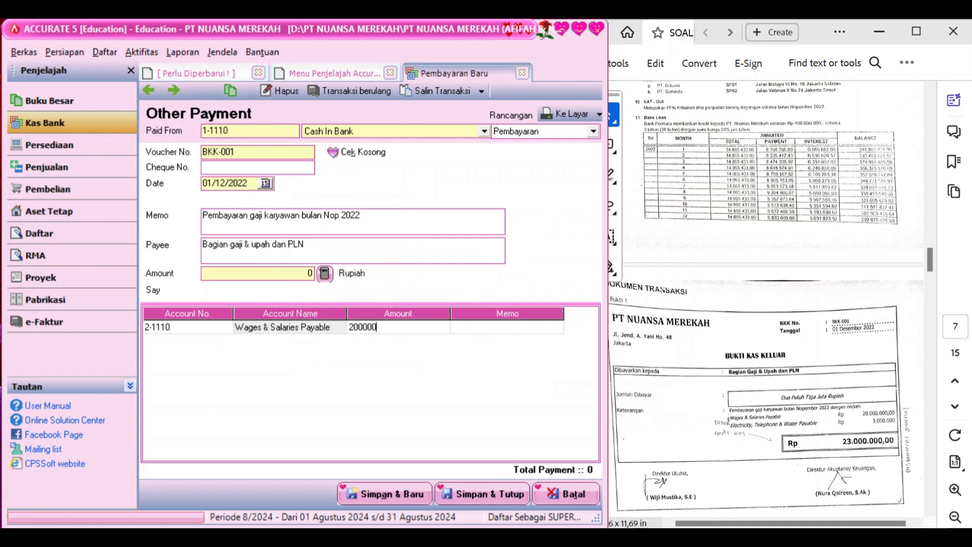
type(".0000")
key("Tab")
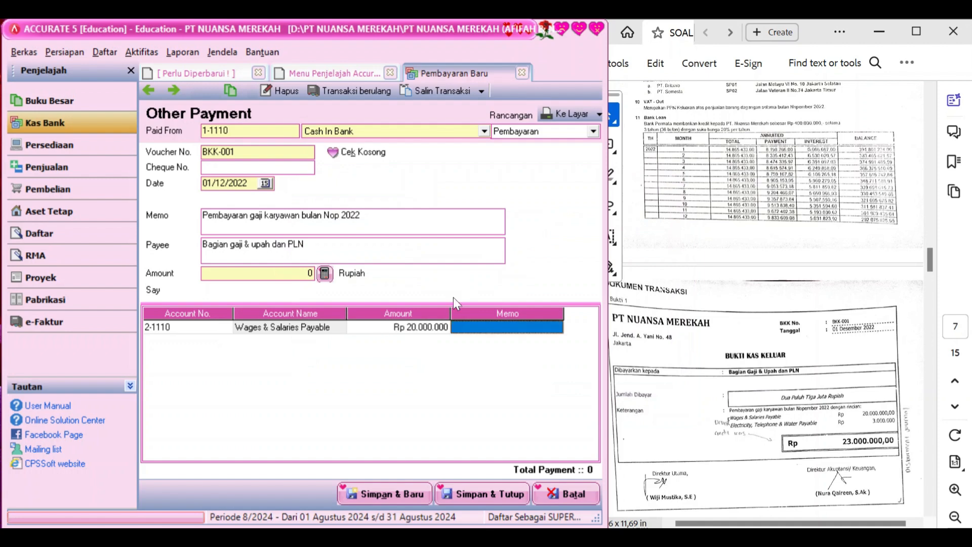
key("Tab")
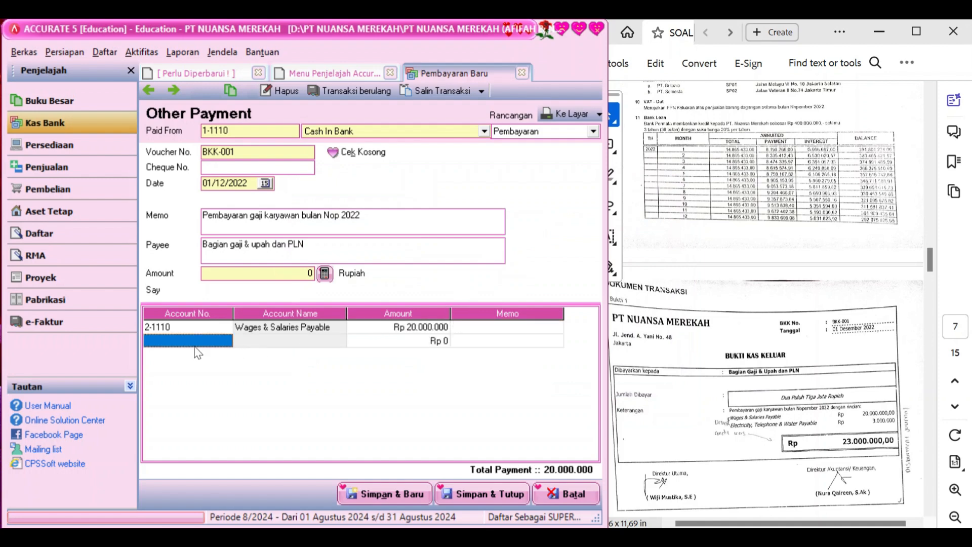
Add a second line charging Rp 3.000.000 to 2-1120 Electricity, Telephone & Water Payable
left_click(226, 340)
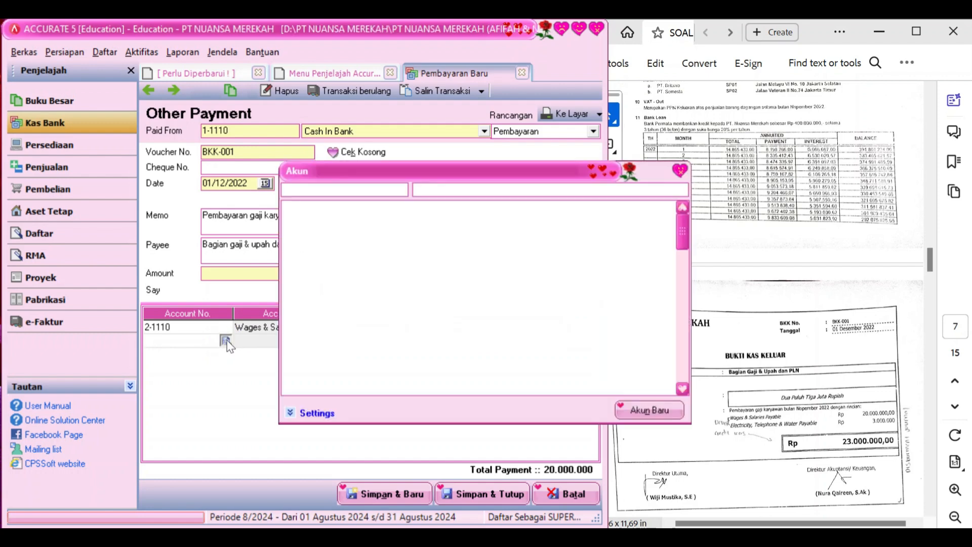
type("ele")
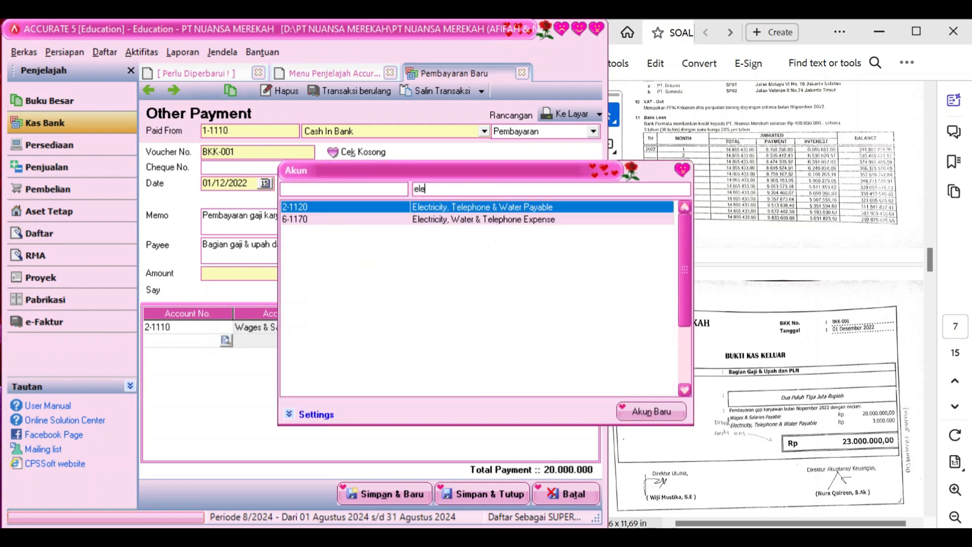
double_click(477, 206)
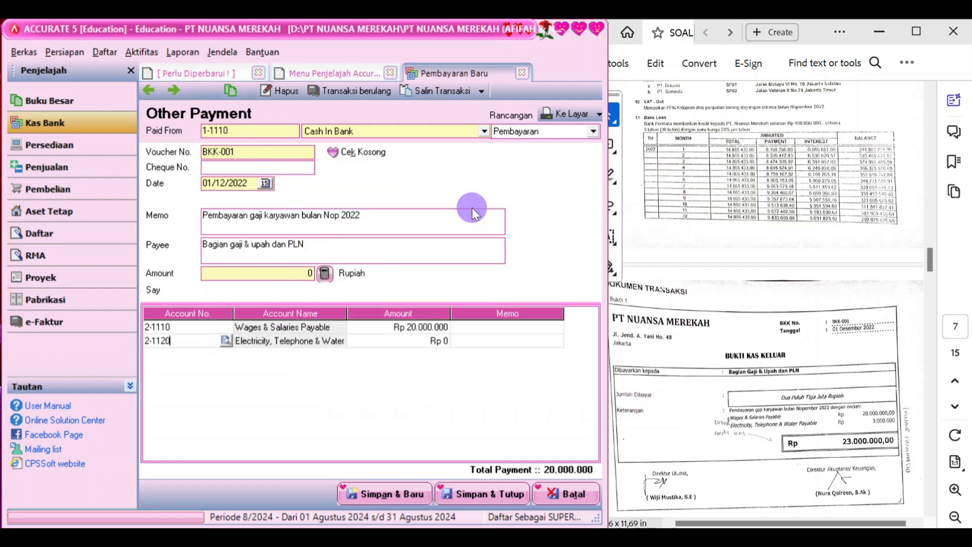
left_click(393, 346)
type("3.000.")
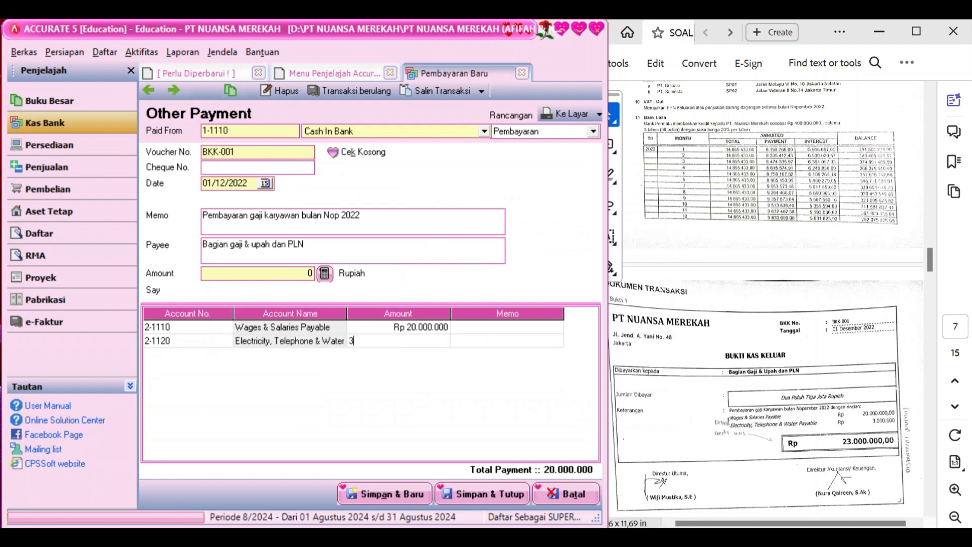
type("00000")
key("Tab")
key("Tab")
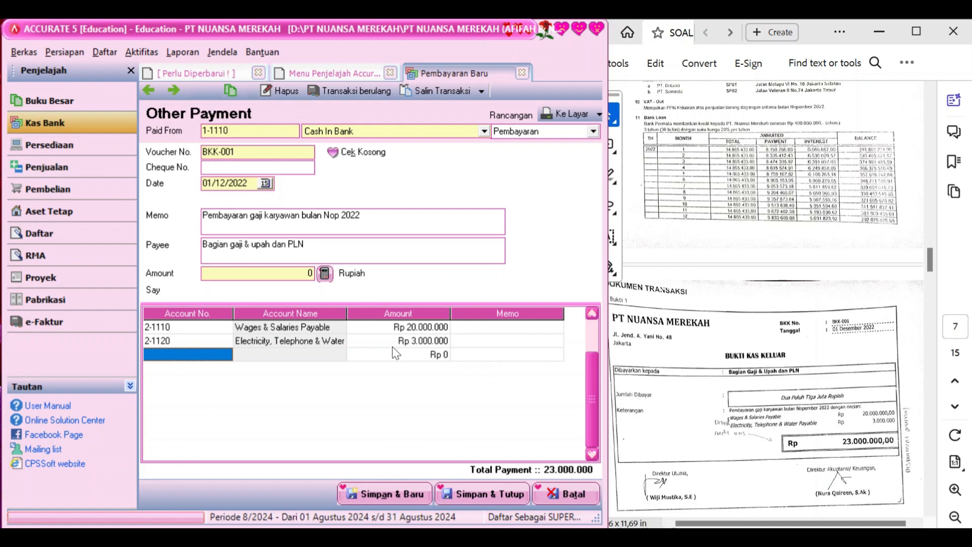
Fill the payment amount with the 23.000.000 line total and save and close BKK-001
left_click(325, 274)
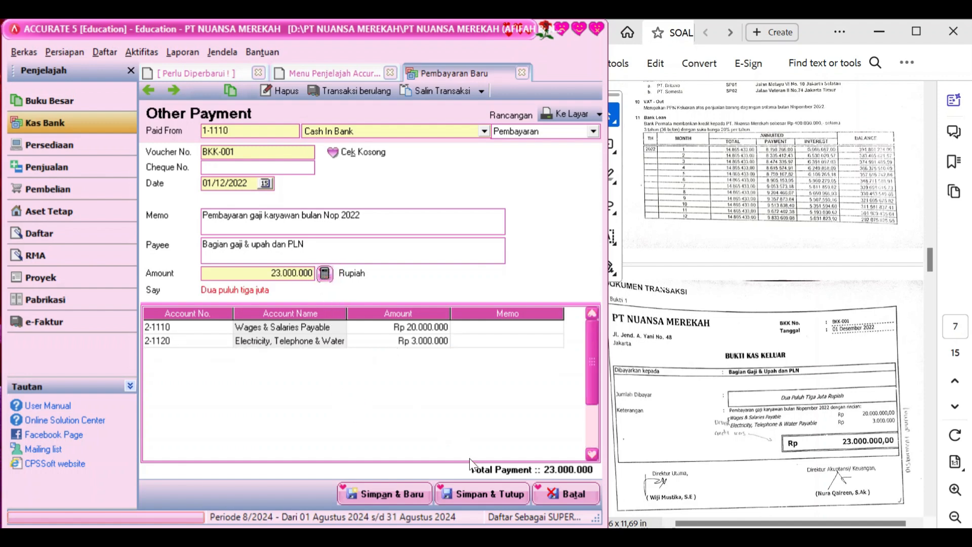
left_click(490, 496)
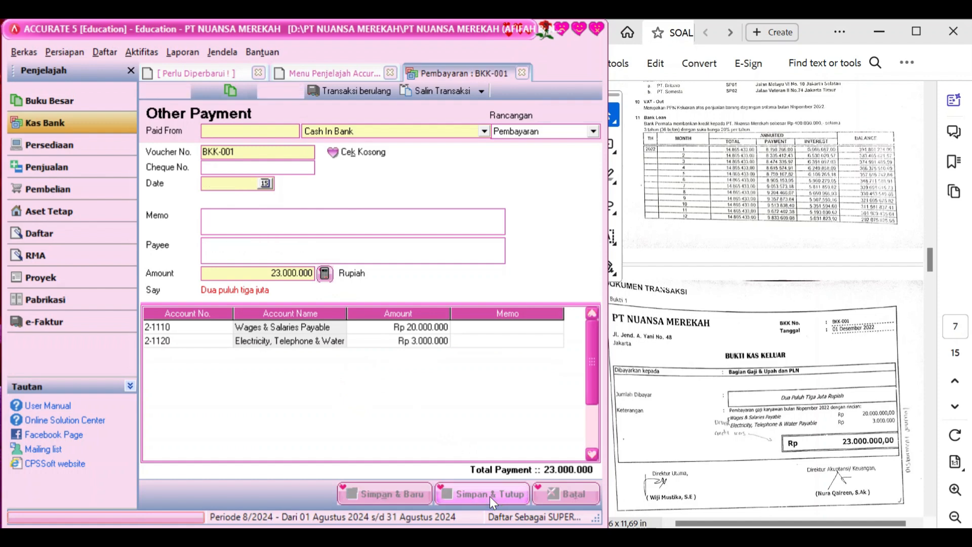
scroll(698, 429, "down", 6)
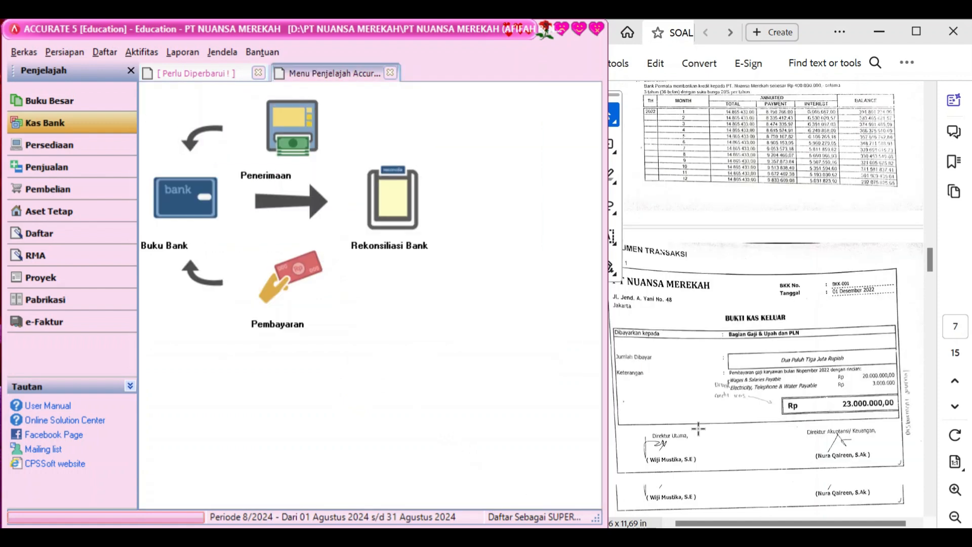
scroll(698, 429, "up", 1)
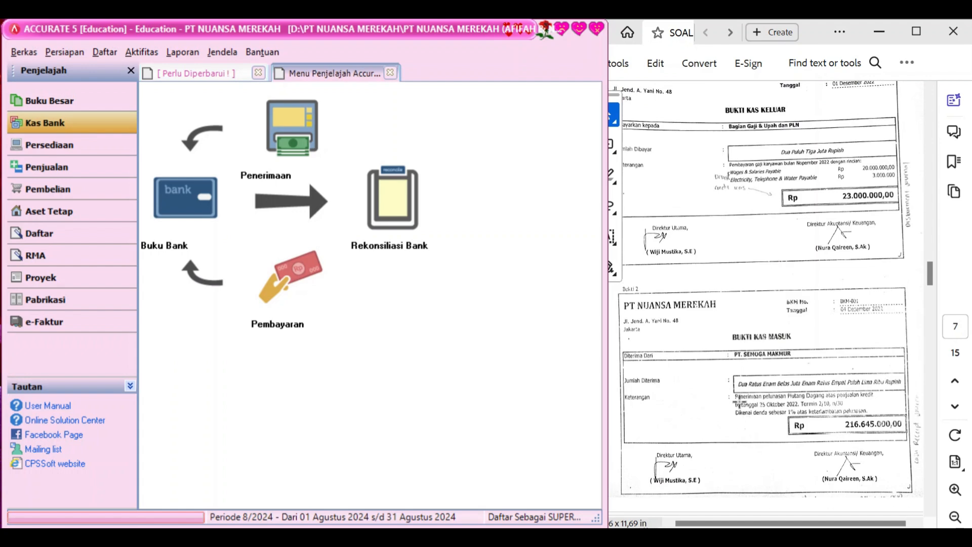
Start a new customer receipt from PT SEMOGA MAKMUR
left_click(95, 169)
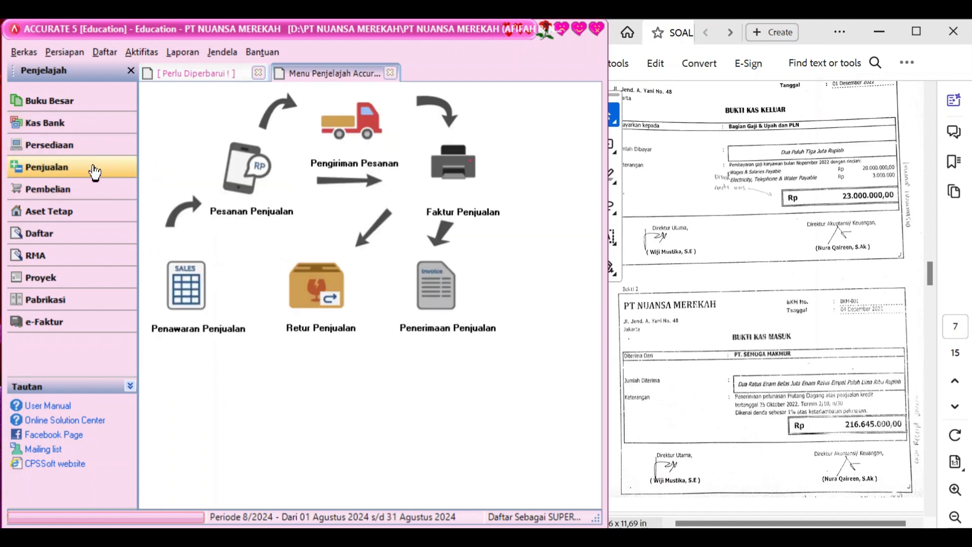
left_click(434, 279)
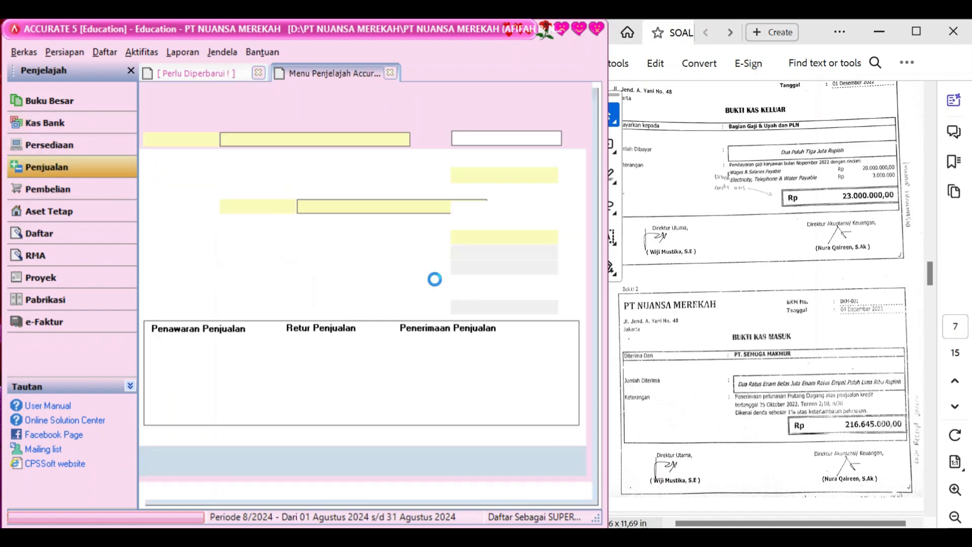
left_click(406, 138)
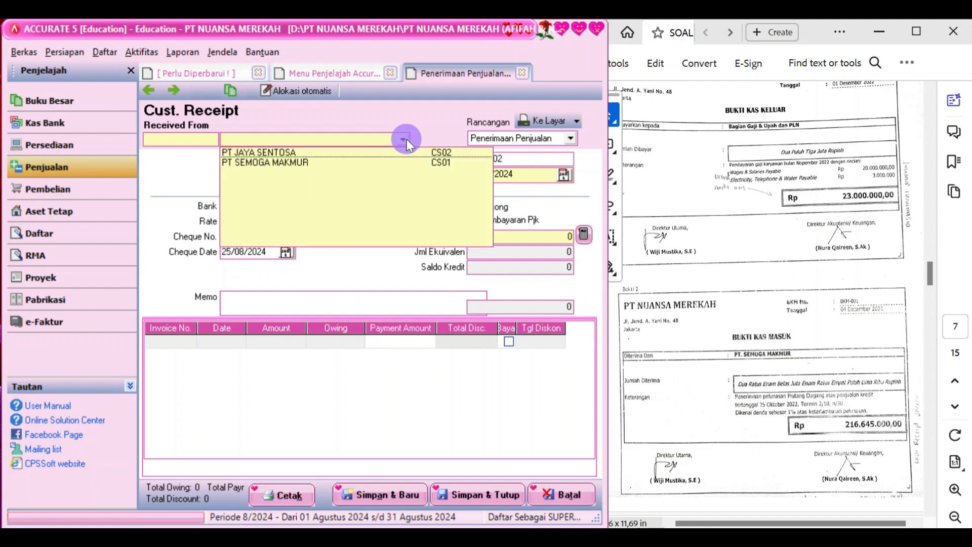
left_click(373, 162)
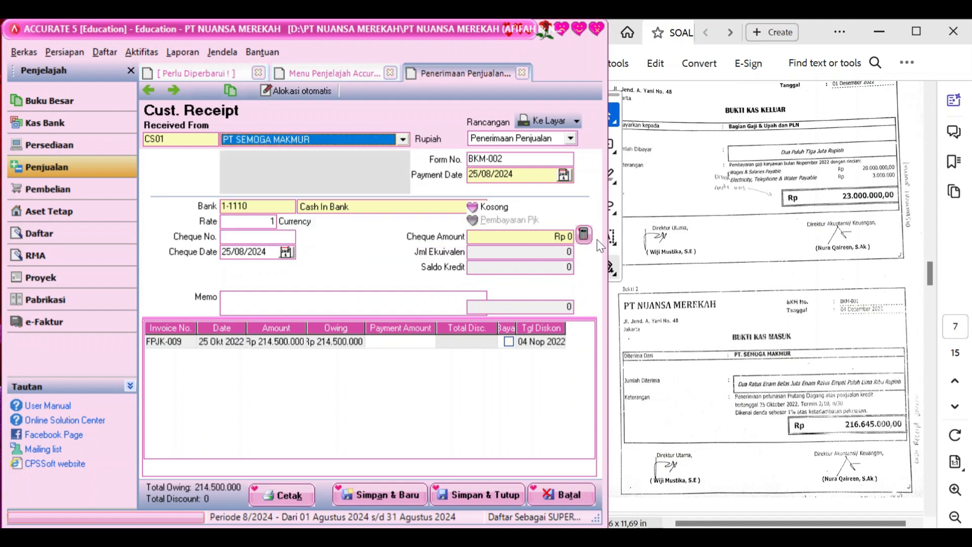
Set form number BKM-001 and both payment and cheque dates to 04/12/2022
left_click(540, 162)
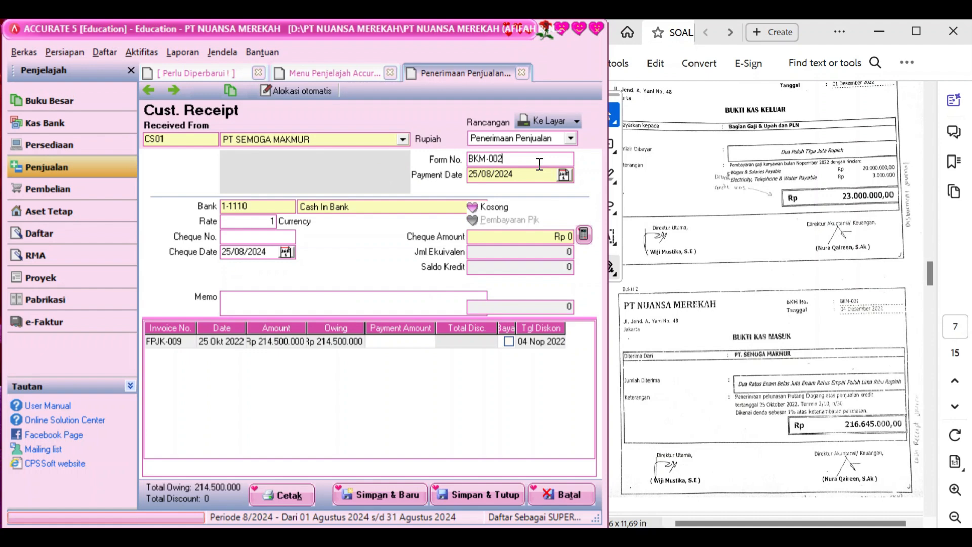
key("BackSpace")
type("1")
left_click(542, 178)
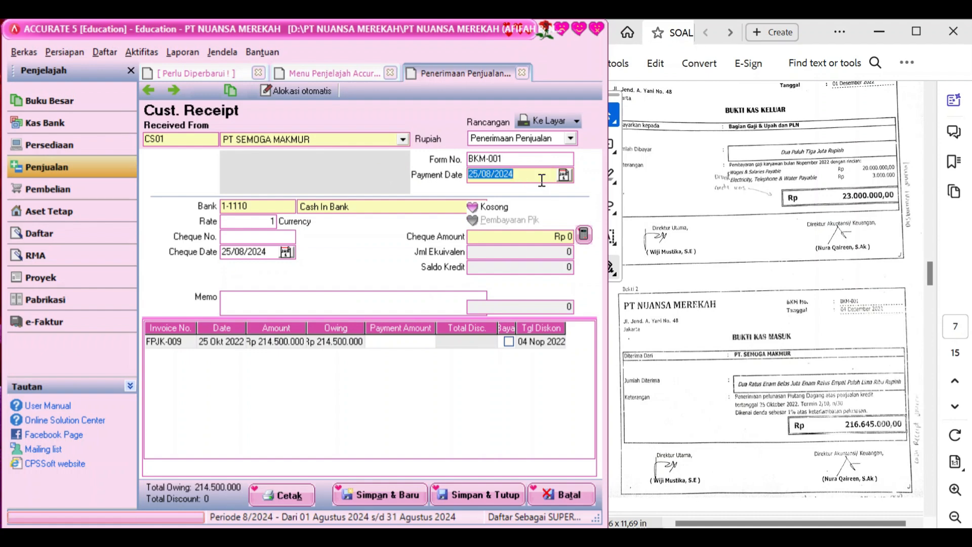
type("04/12/2022")
left_click(276, 252)
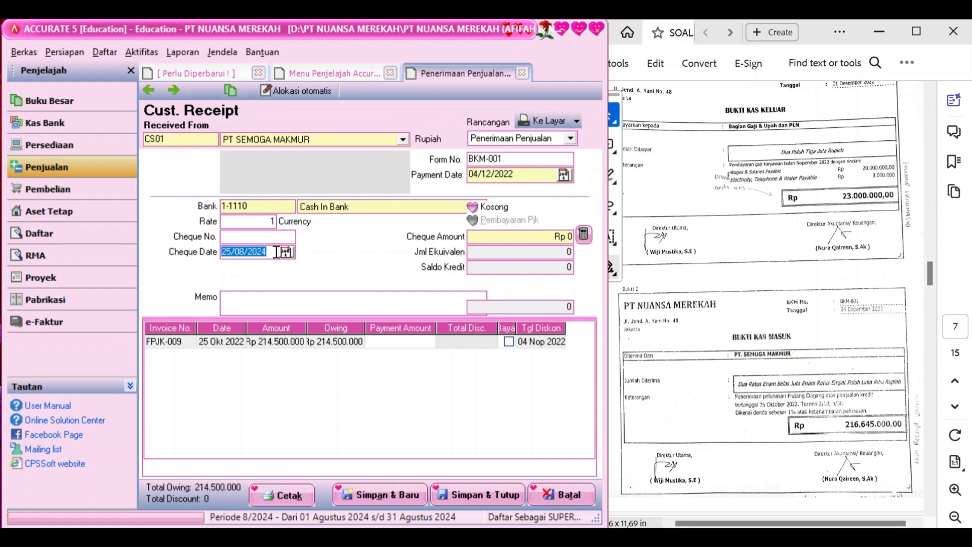
type("04/12/2022")
Write the receivable-settlement memo and mark invoice FPJK-009 as paid in full
left_click(275, 294)
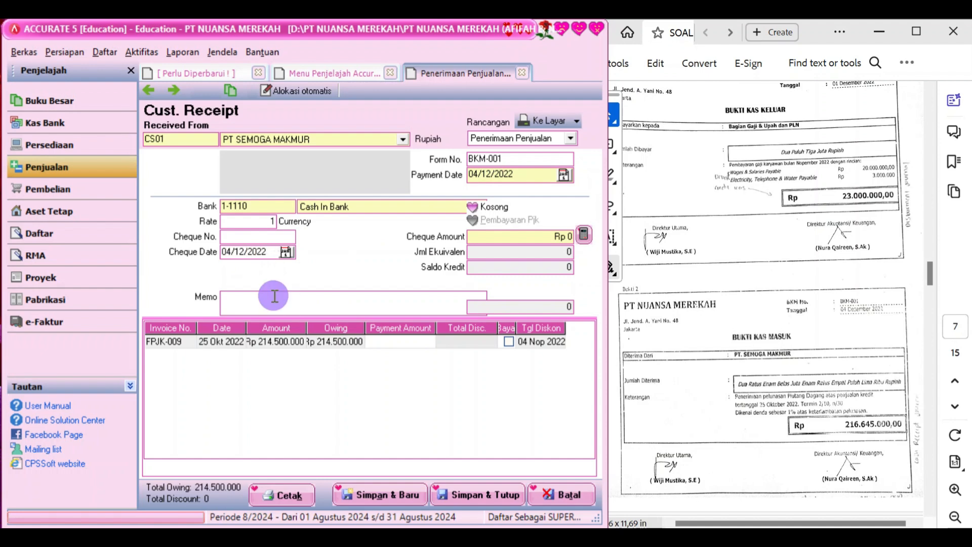
type("Penerimaan ")
type("piutang")
key("BackSpace")
key("BackSpace")
key("BackSpace")
key("BackSpace")
key("BackSpace")
type("elunasan piutang")
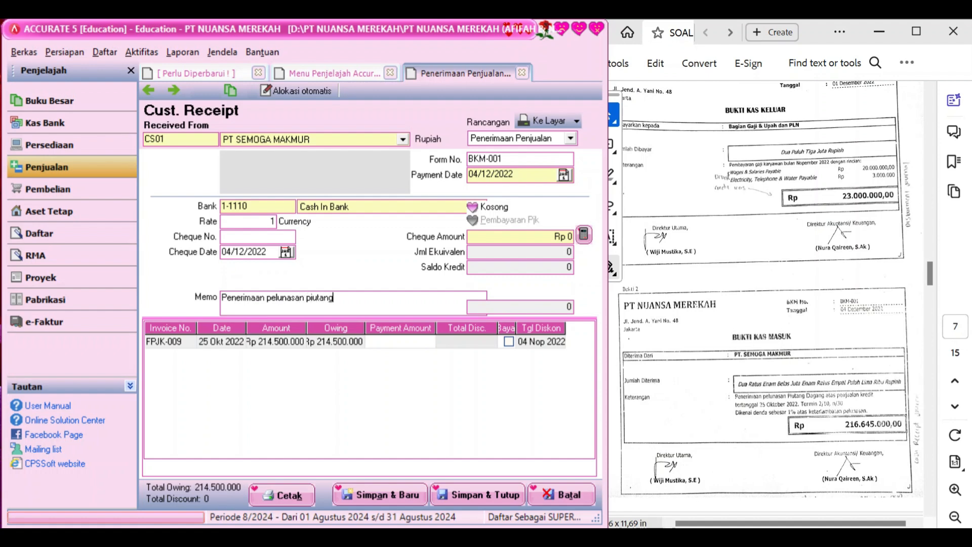
left_click(508, 342)
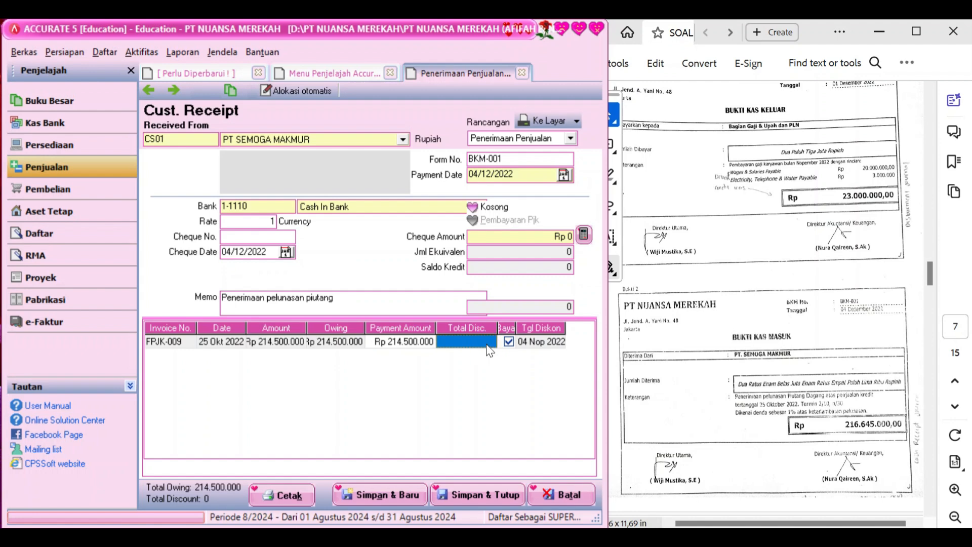
left_click(487, 343)
left_click(490, 344)
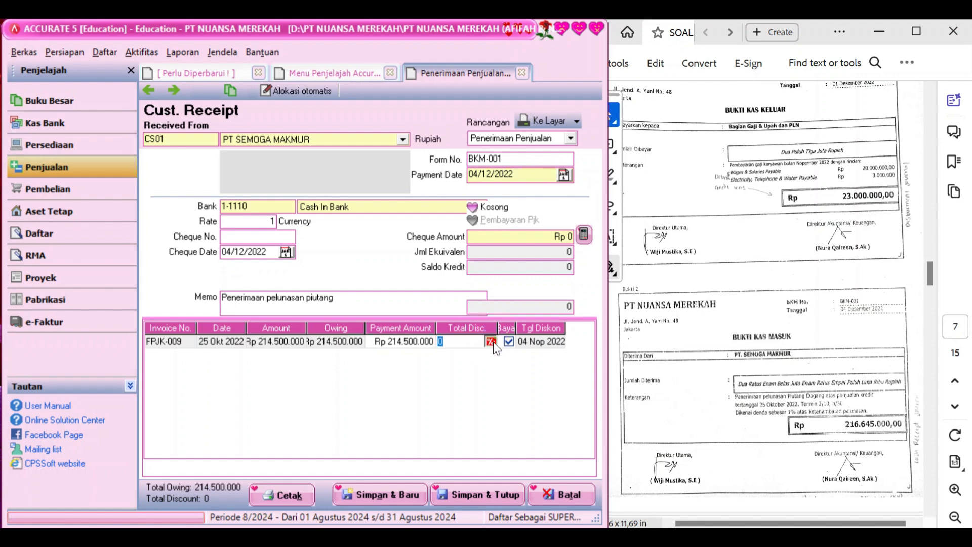
Choose Late Fees Collected as the discount account for invoice FPJK-009
left_click(413, 299)
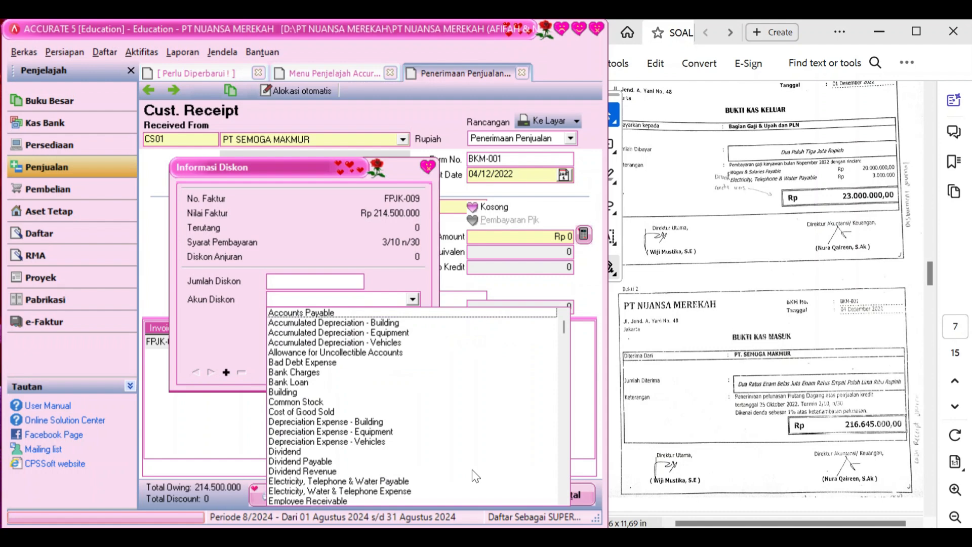
left_click(564, 500)
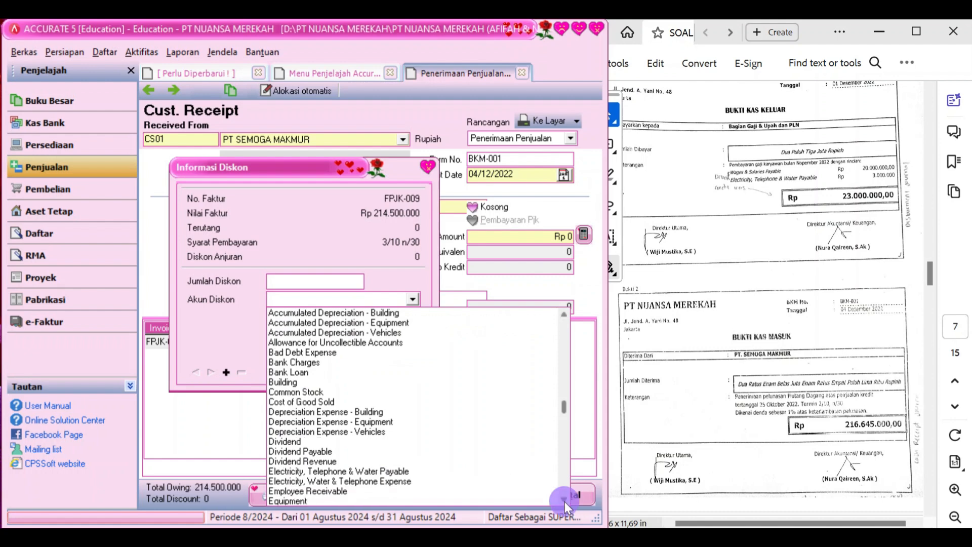
left_click(564, 502)
left_click(564, 502)
left_click(564, 501)
left_click(564, 502)
left_click(564, 501)
left_click(564, 501)
left_click(564, 501)
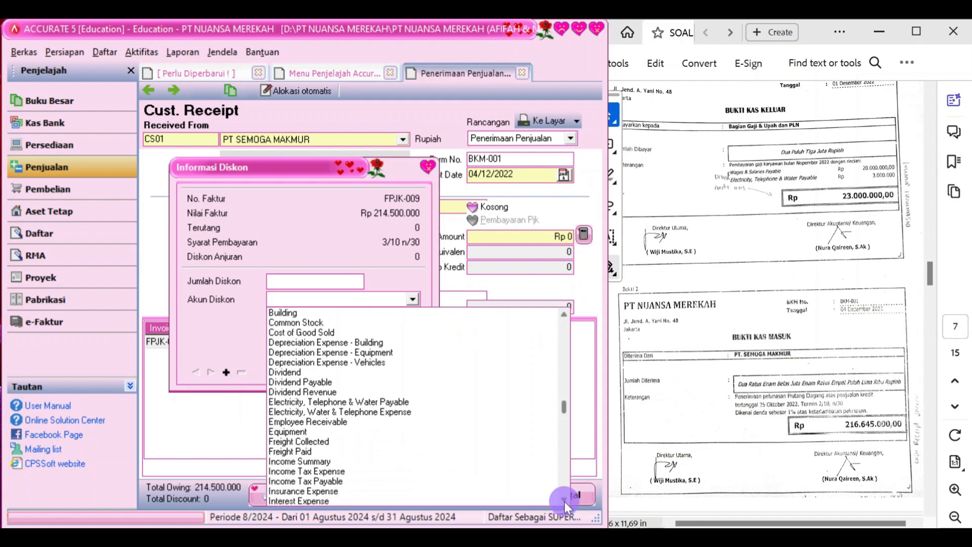
left_click(564, 501)
left_click(564, 501)
left_click(564, 501)
left_click(564, 501)
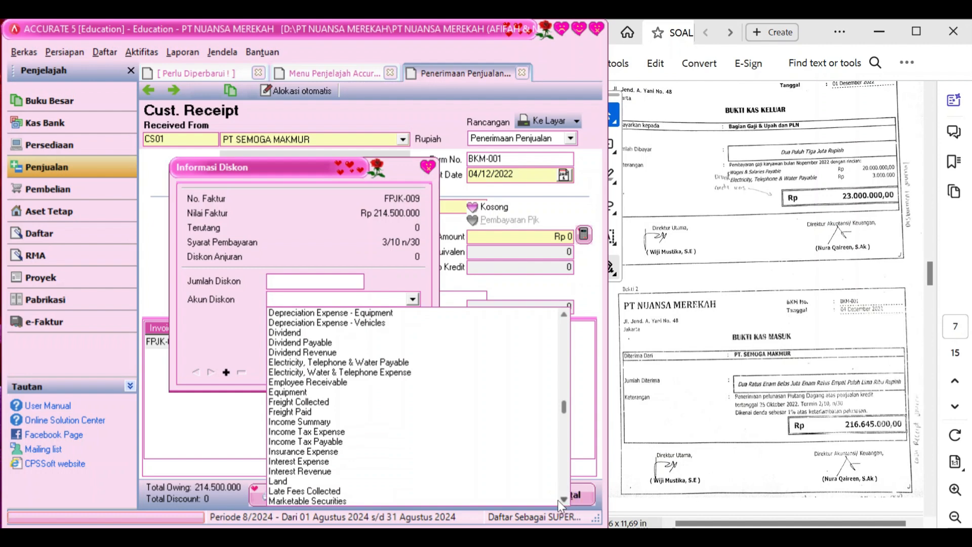
left_click(327, 490)
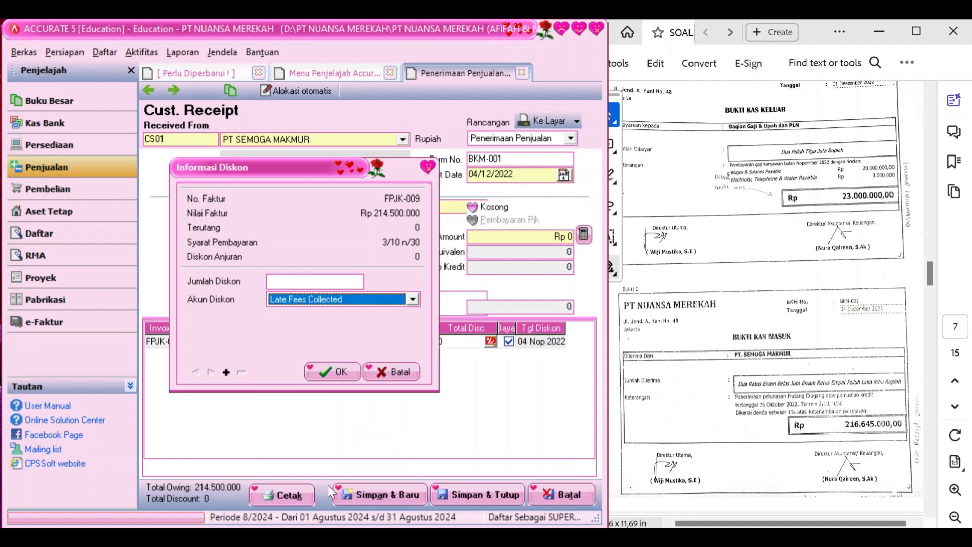
Enter a -2.145.000 late fee, bring the receipt to Rp 216.645.000, and save it
left_click(322, 277)
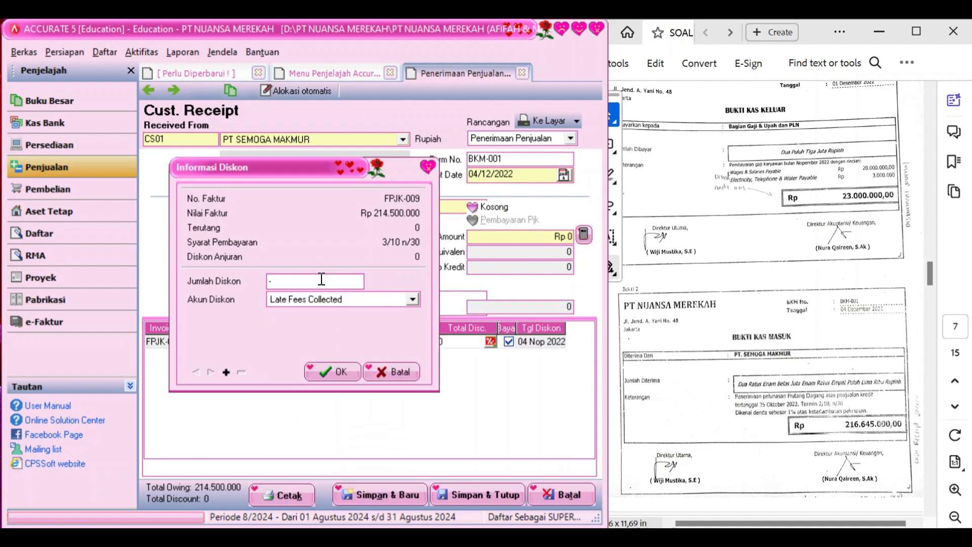
type("-2145000")
key("Tab")
key("Tab")
left_click(338, 373)
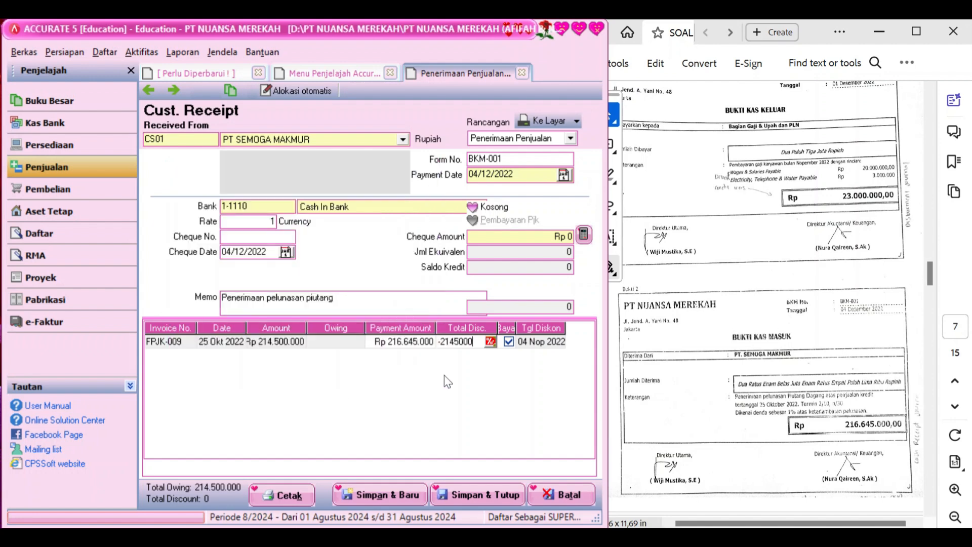
left_click(589, 236)
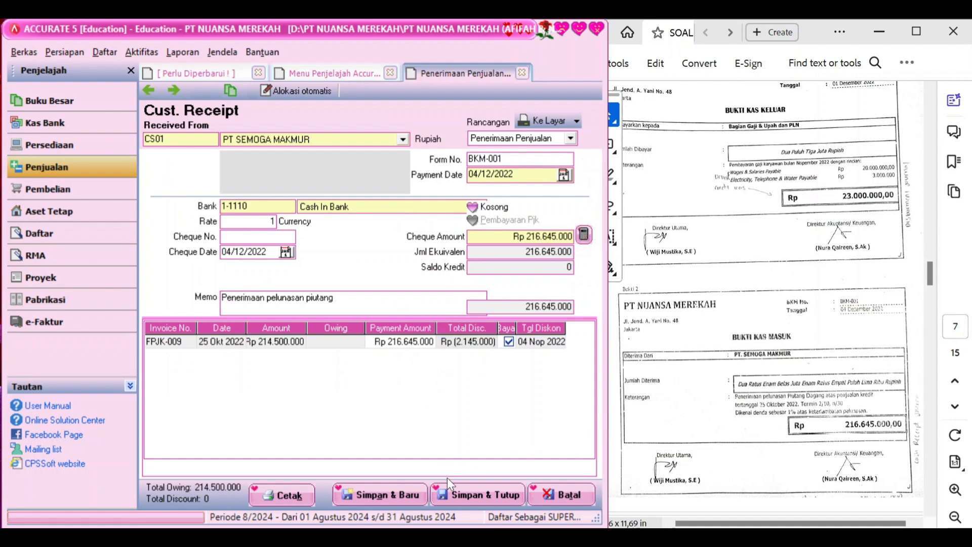
left_click(461, 495)
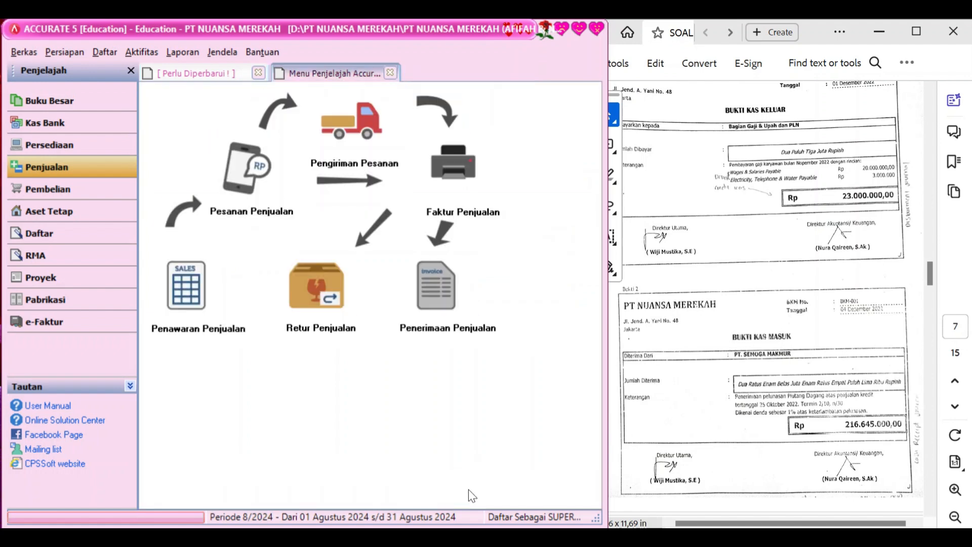
Start a new purchase invoice with PT BRITANIA as the vendor
scroll(805, 354, "down", 6)
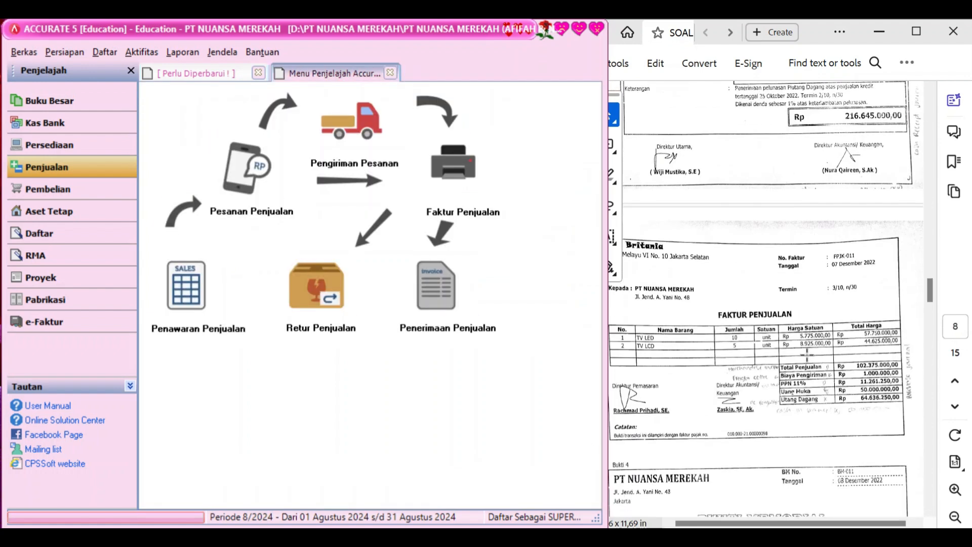
scroll(807, 353, "up", 3)
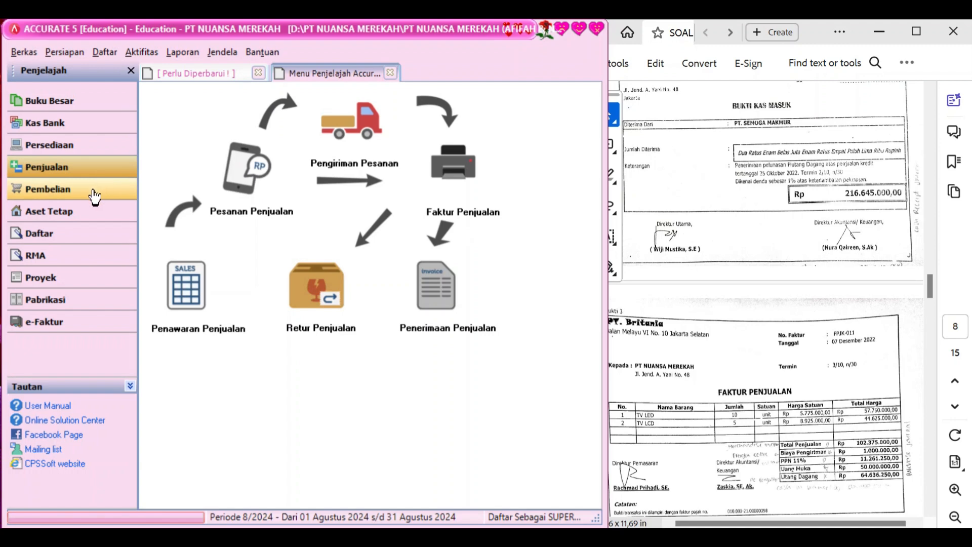
left_click(94, 196)
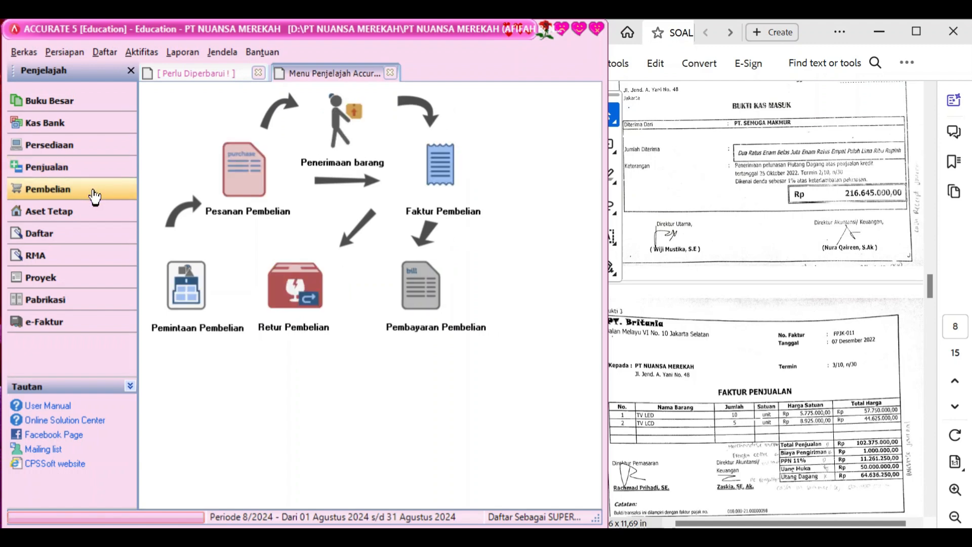
left_click(436, 178)
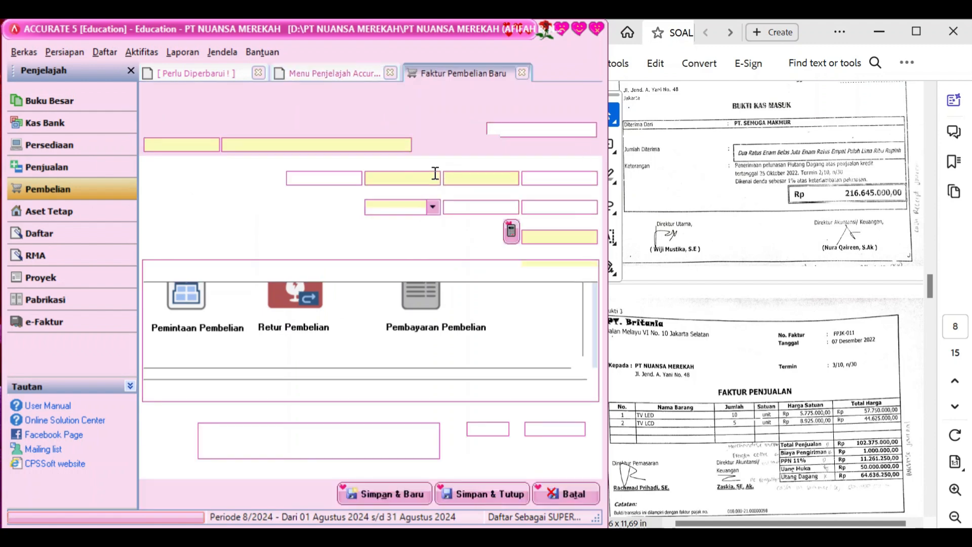
left_click(404, 144)
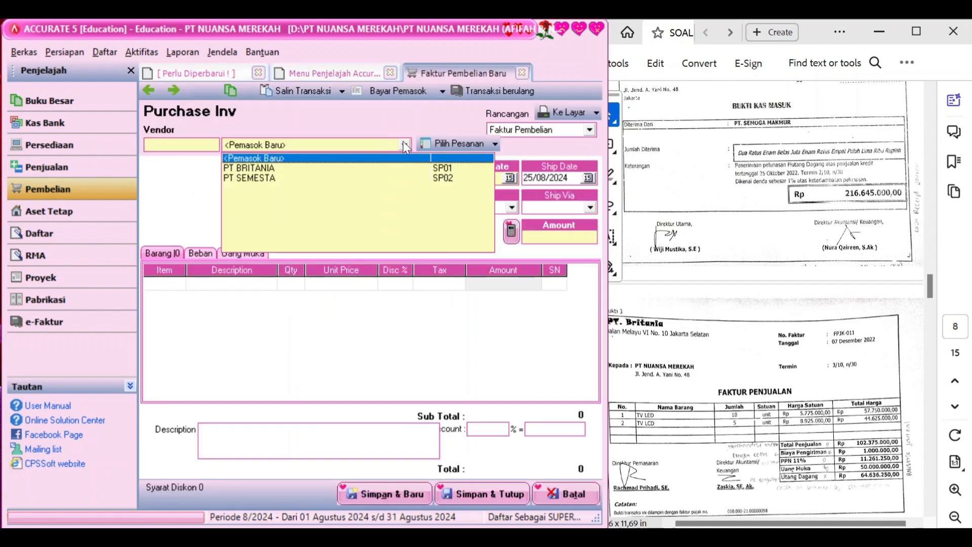
left_click(336, 169)
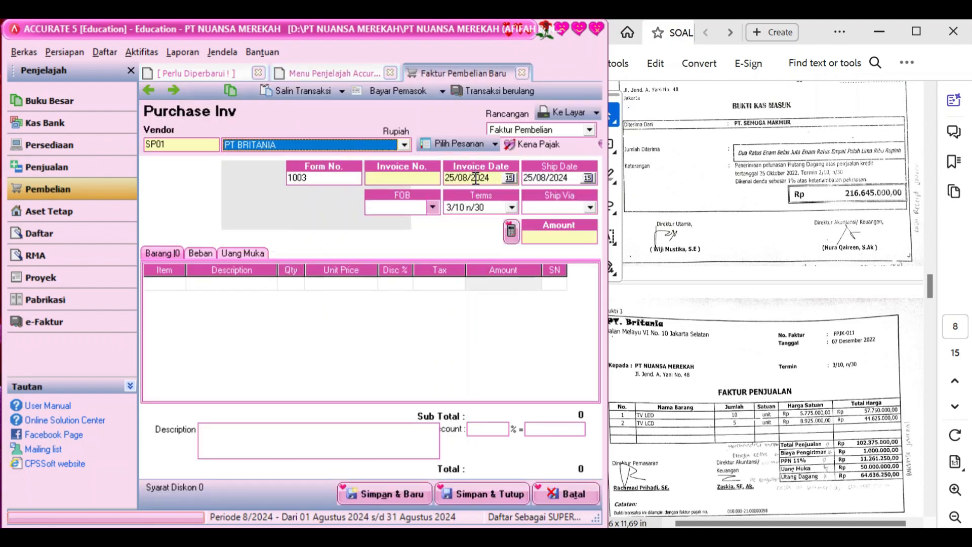
Set invoice number FPJK-011 with invoice and ship dates of 07/12/2022
left_click(419, 175)
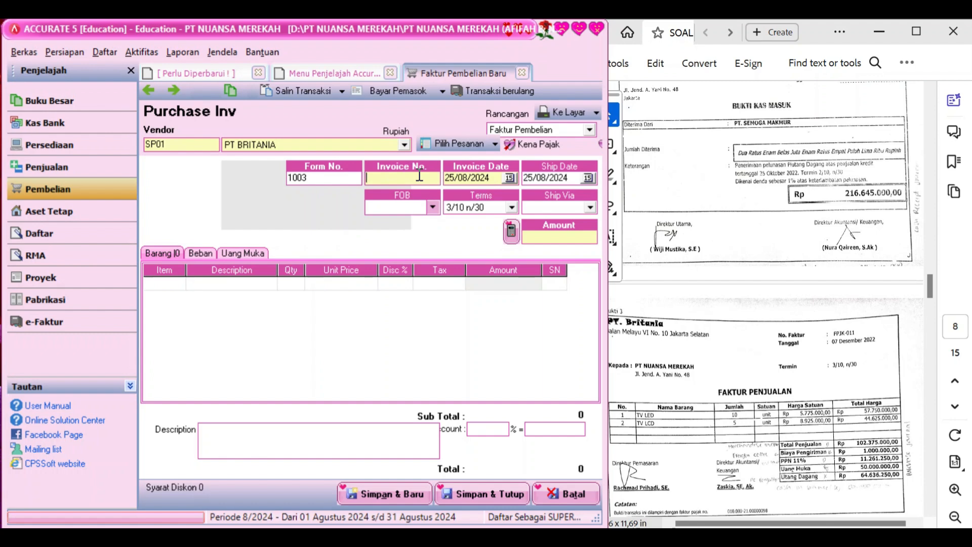
type("FPJK-011")
key("Tab")
type("07/12/2")
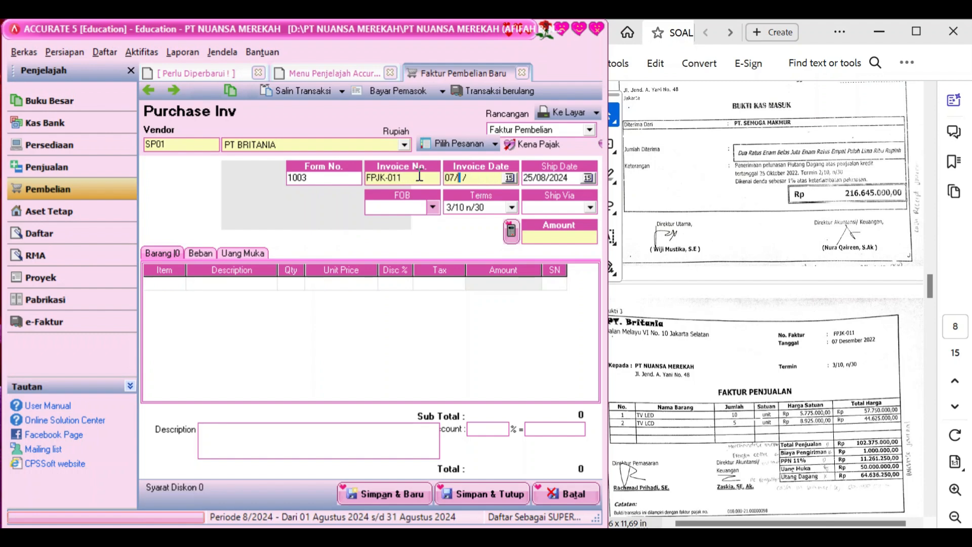
type("022")
key("Tab")
type("07/12/2")
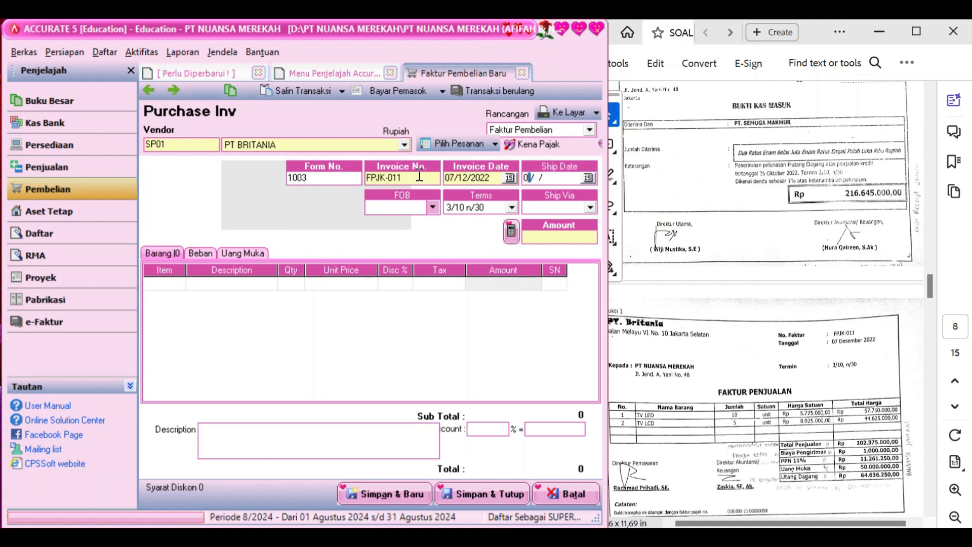
type("022")
left_click(331, 365)
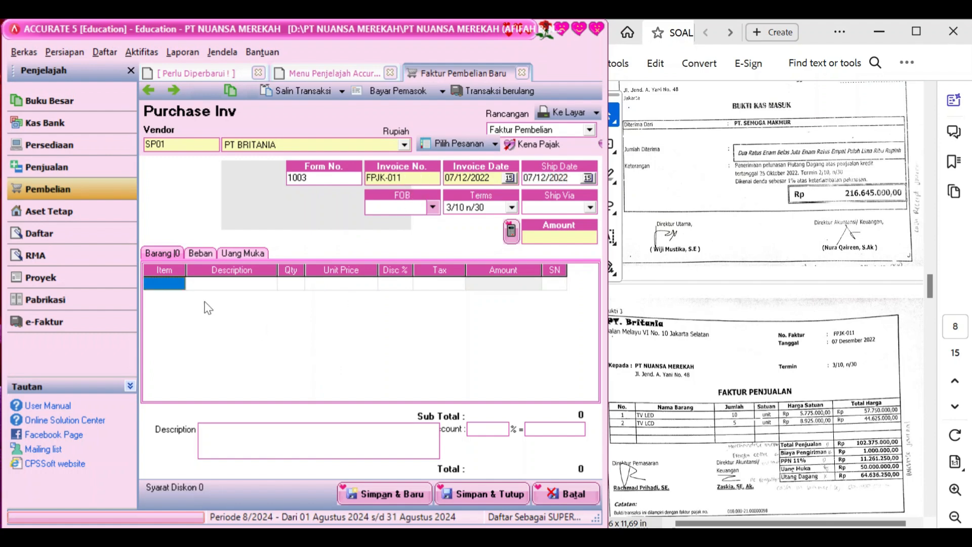
left_click(178, 284)
Add TV LED with quantity 10 at Rp 5.775.000 each
left_click(179, 282)
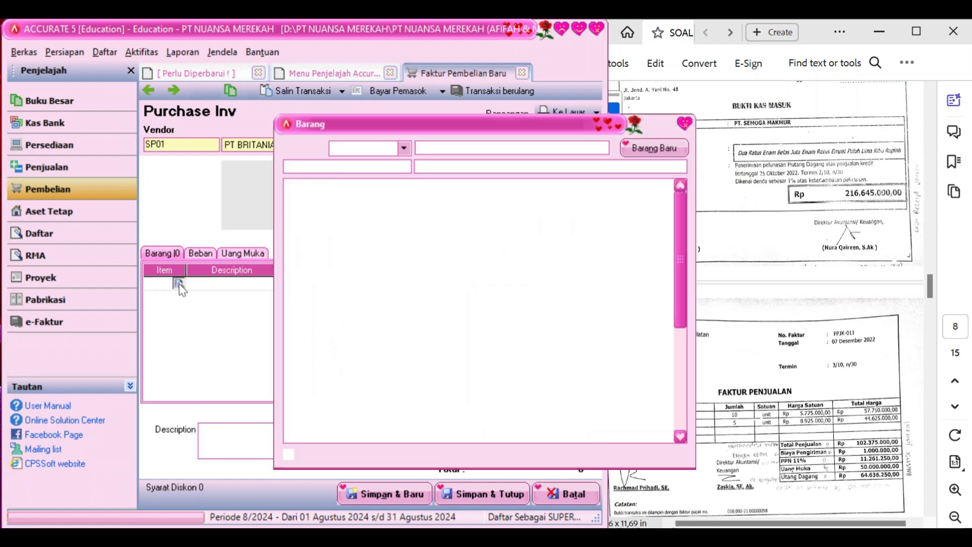
double_click(423, 212)
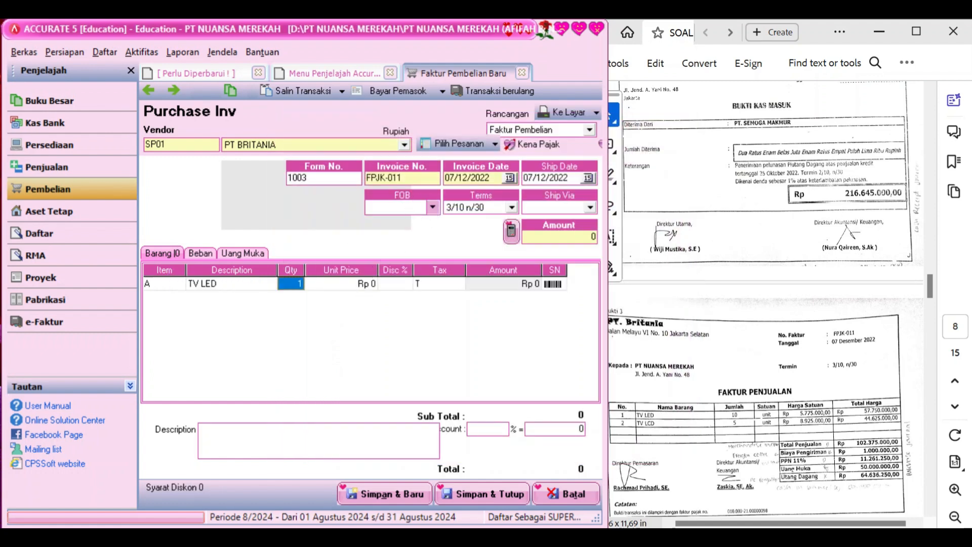
type("10")
key("Tab")
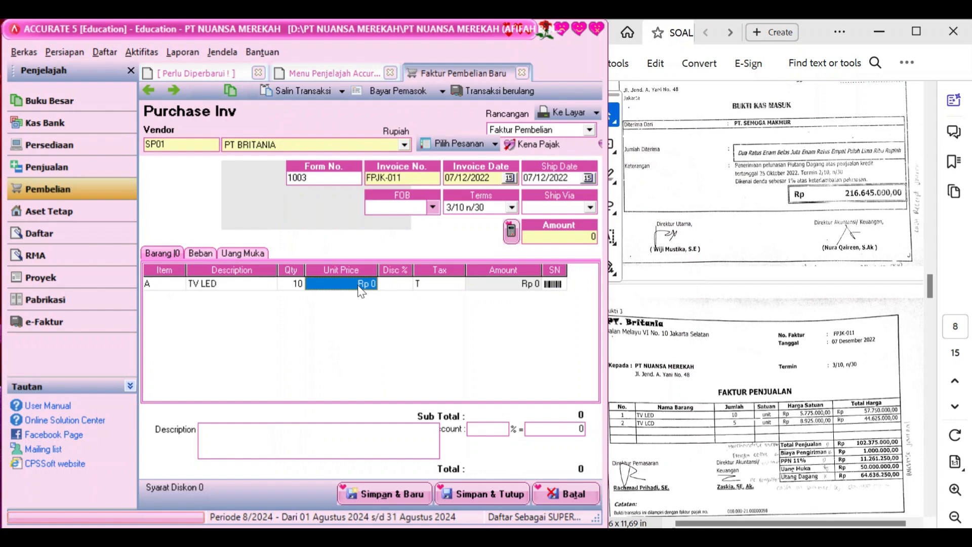
type("5775")
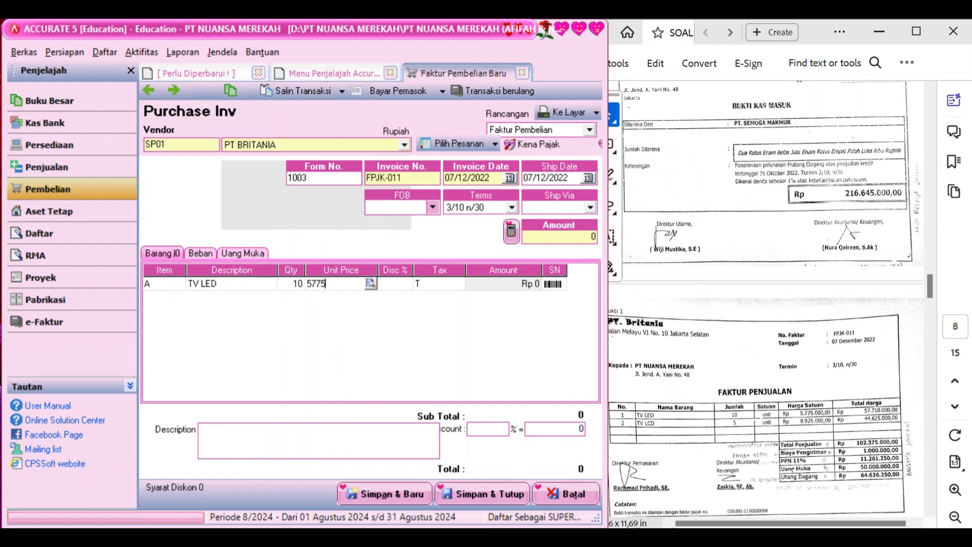
type("000")
key("Tab")
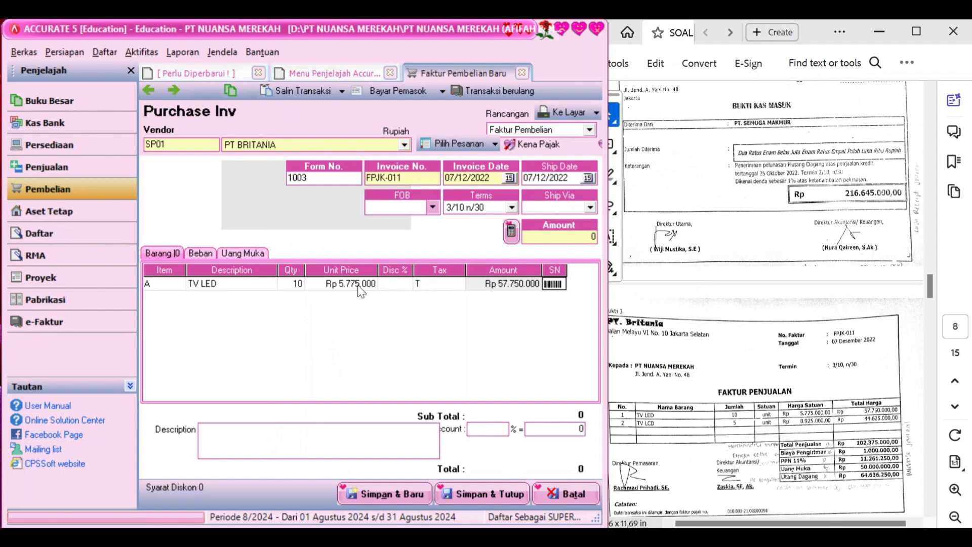
Add TV LCD with quantity 5 at Rp 8.925.000 each
left_click(180, 300)
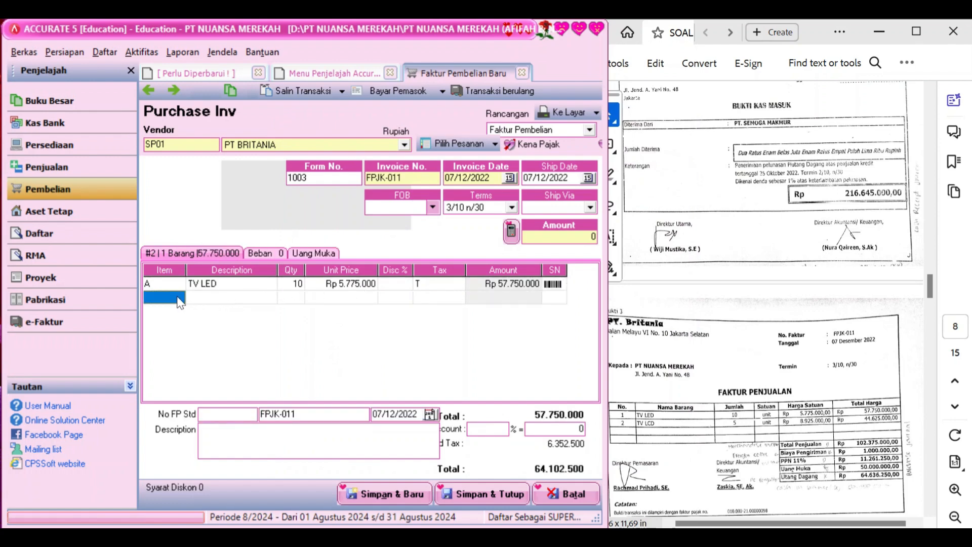
left_click(180, 300)
left_click(179, 297)
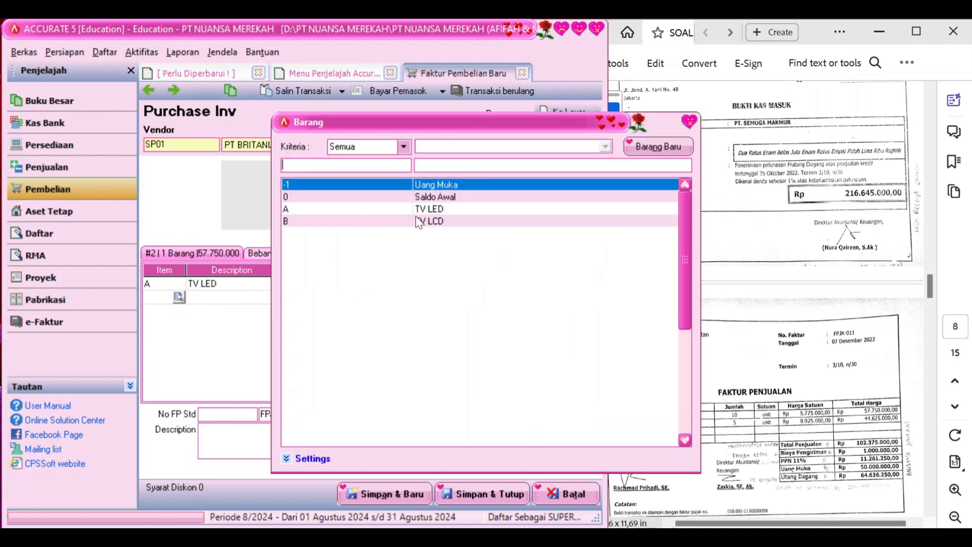
double_click(419, 222)
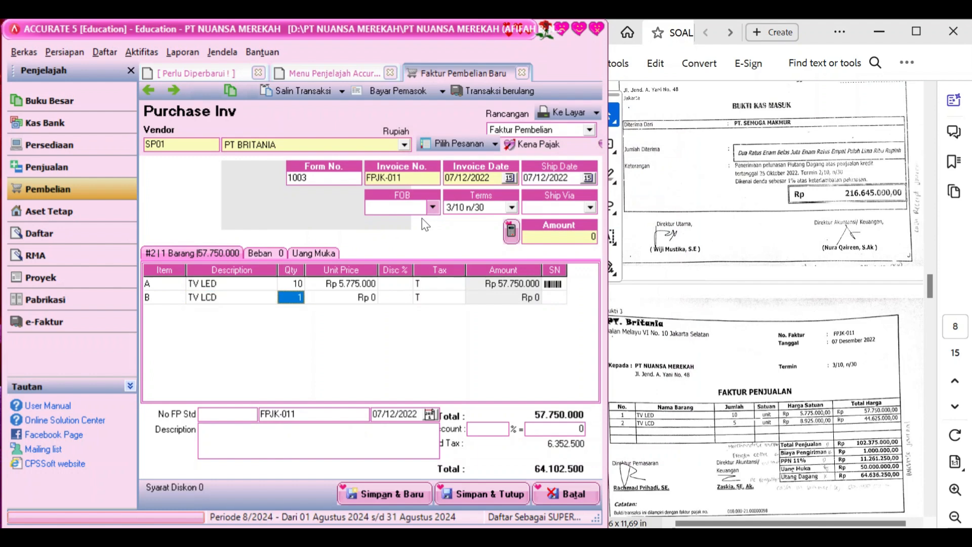
type("5")
key("Tab")
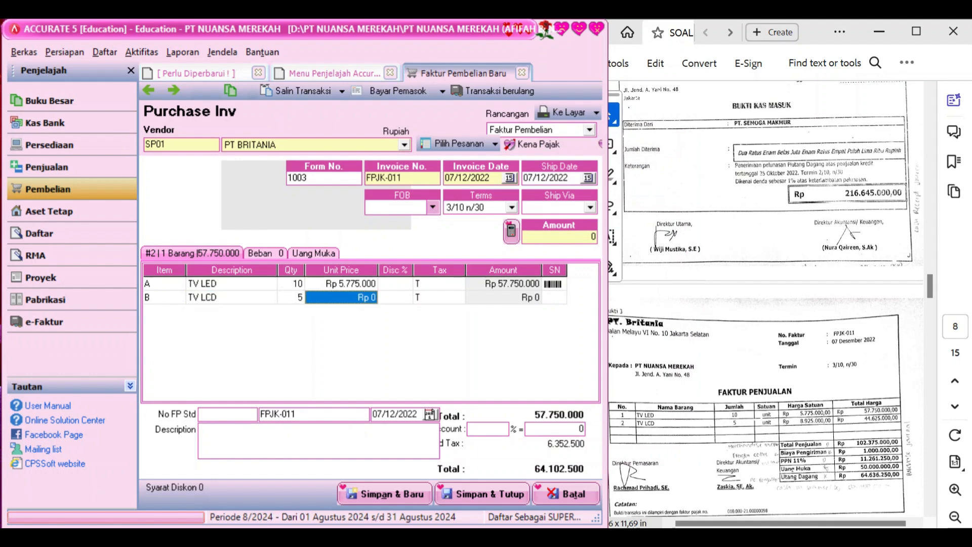
type("8925000")
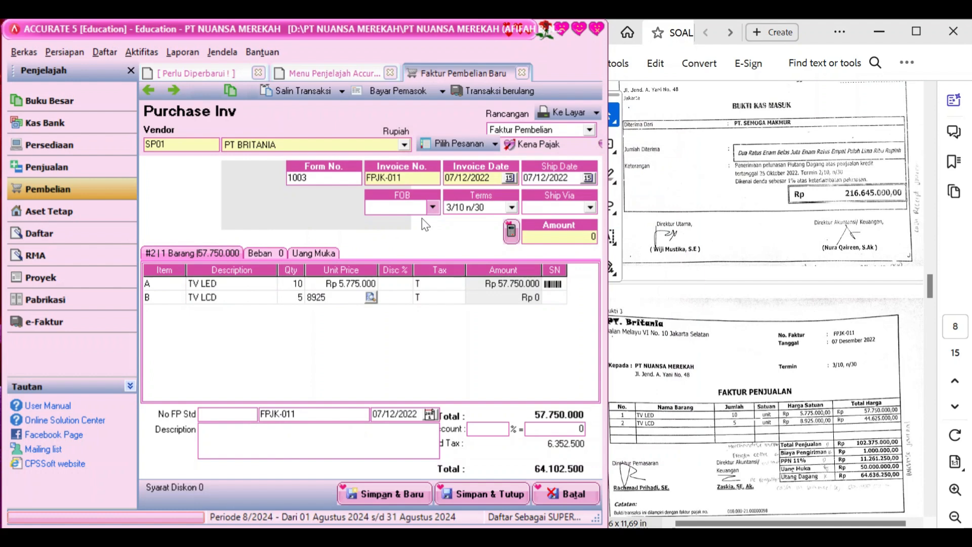
key("Tab")
key("Tab")
key("Tab")
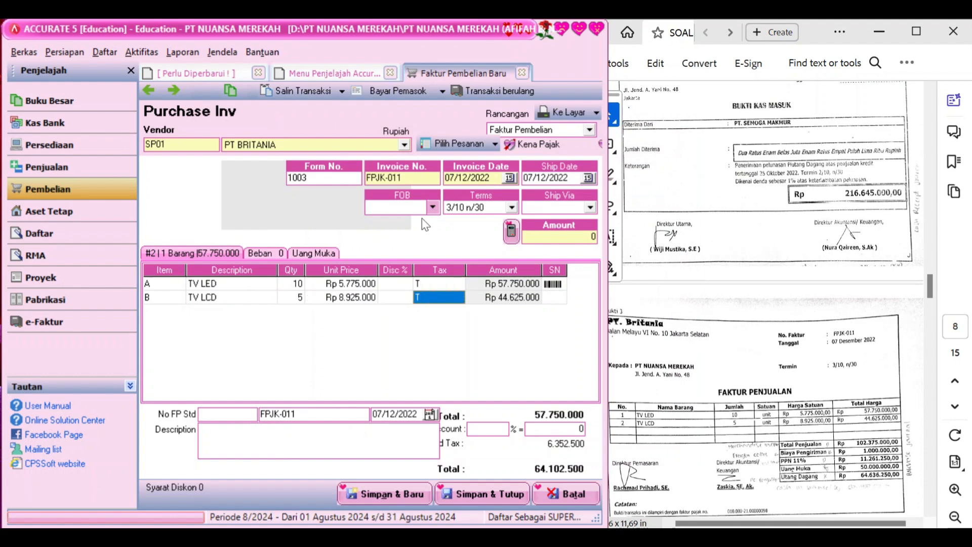
key("Tab")
key("Tab")
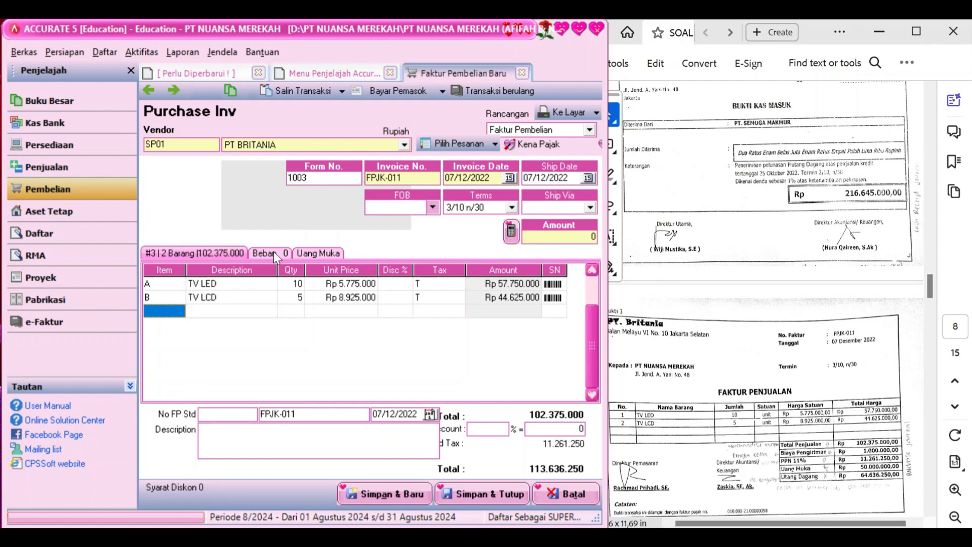
Enter 'Faktur Pembelian' as the invoice description
left_click(278, 428)
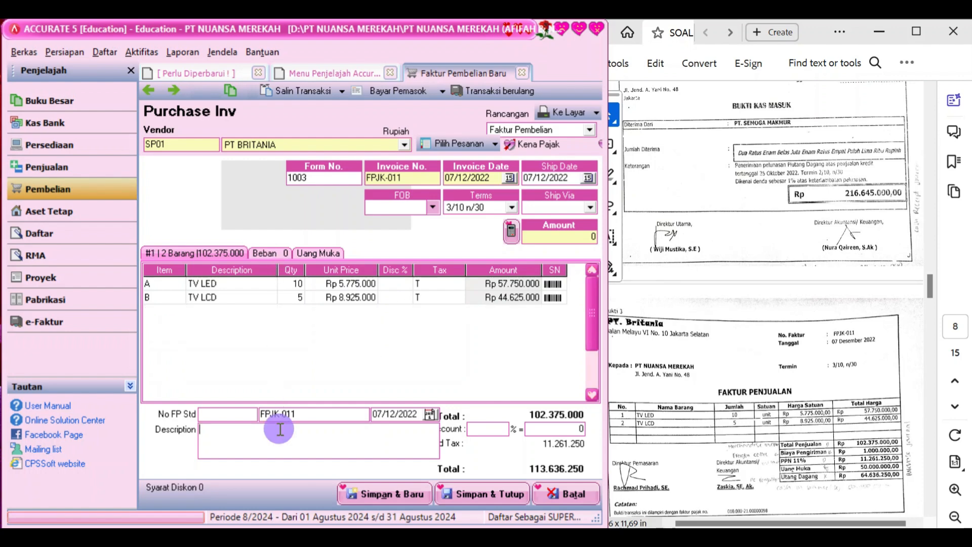
type("Faktu")
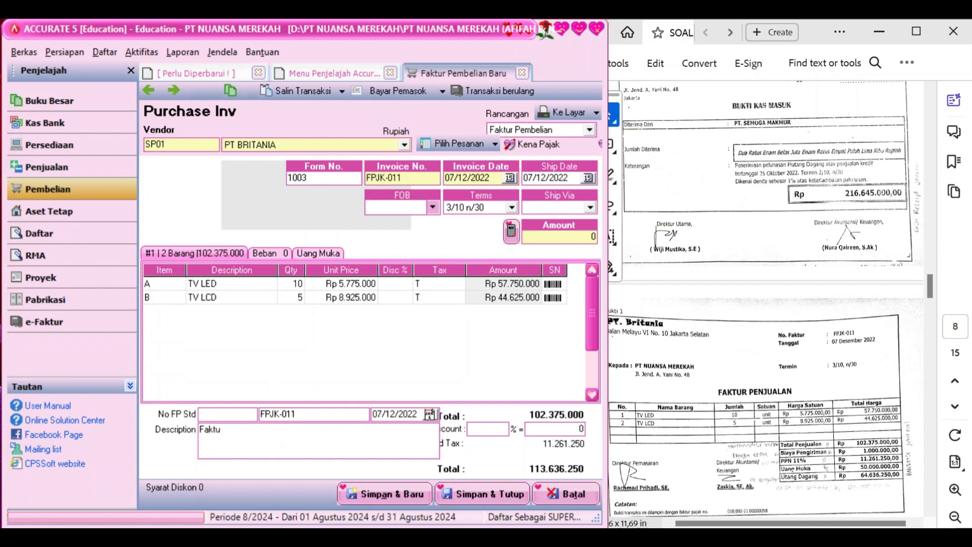
type("r Pembelian")
left_click(275, 253)
Add a Rp 1.000.000 Freight Paid charge and recalculate the amount to 114.636.250
left_click(191, 284)
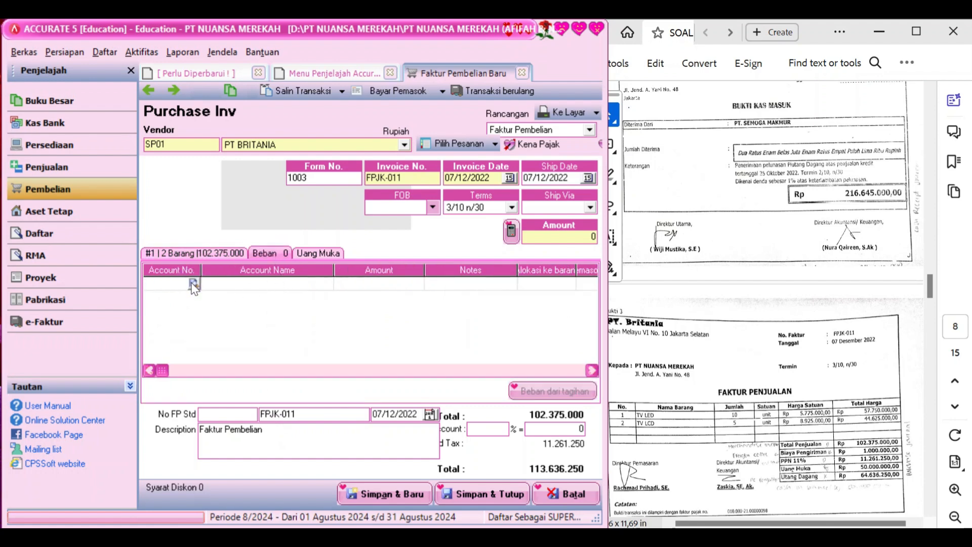
left_click(193, 284)
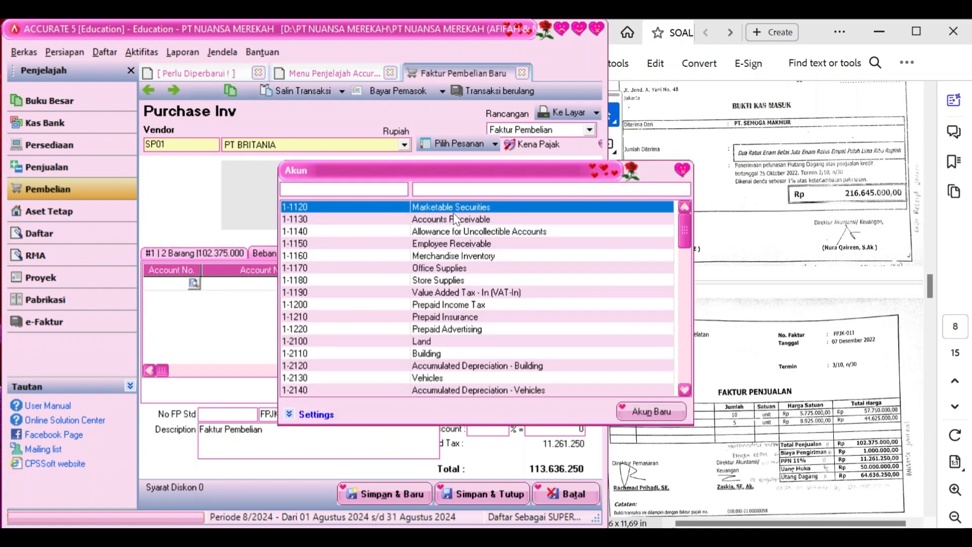
left_click(483, 193)
type("frei")
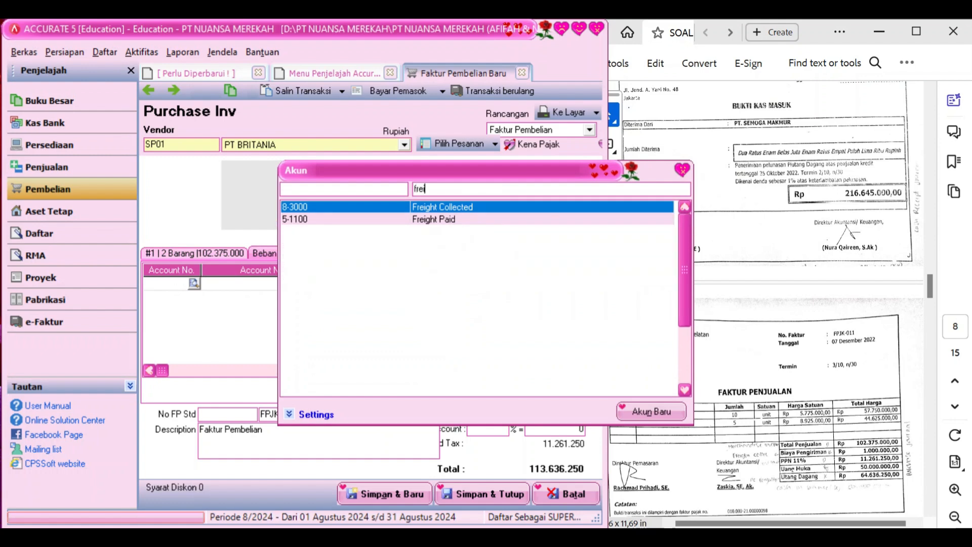
left_click(452, 219)
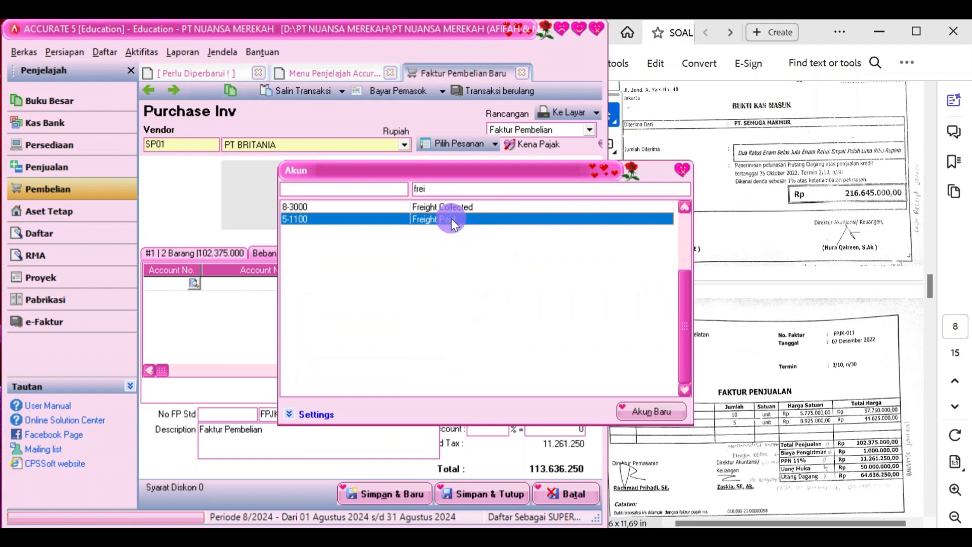
double_click(452, 219)
left_click(410, 284)
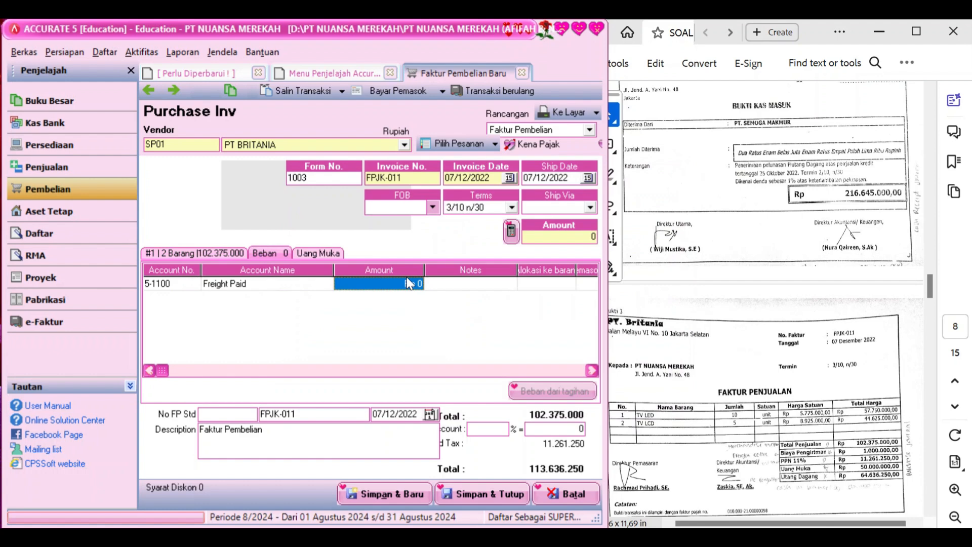
type("1.000.0")
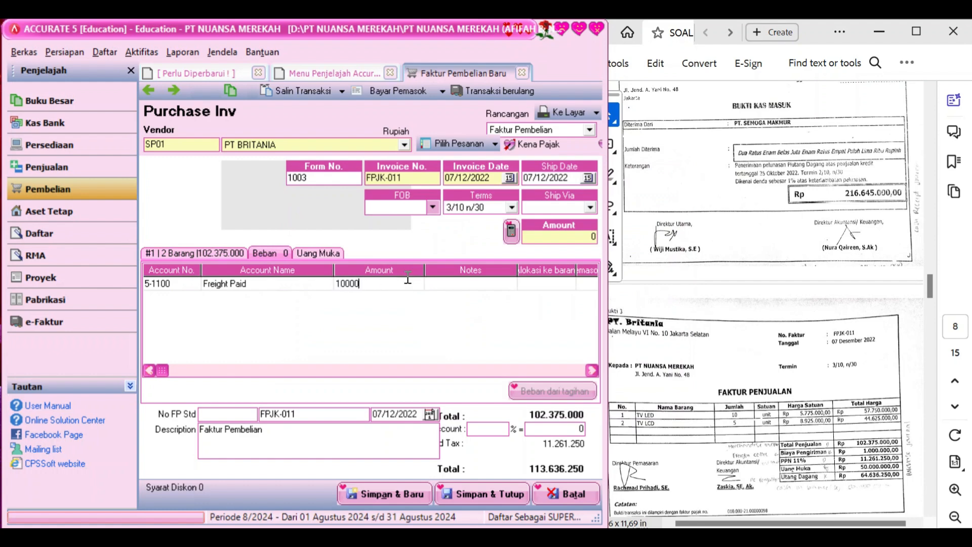
type("00")
key("Tab")
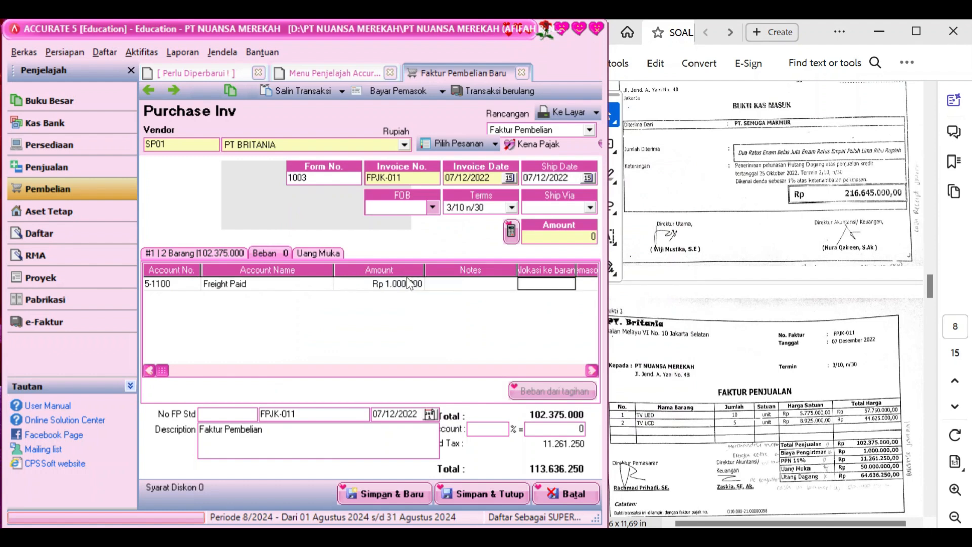
key("Tab")
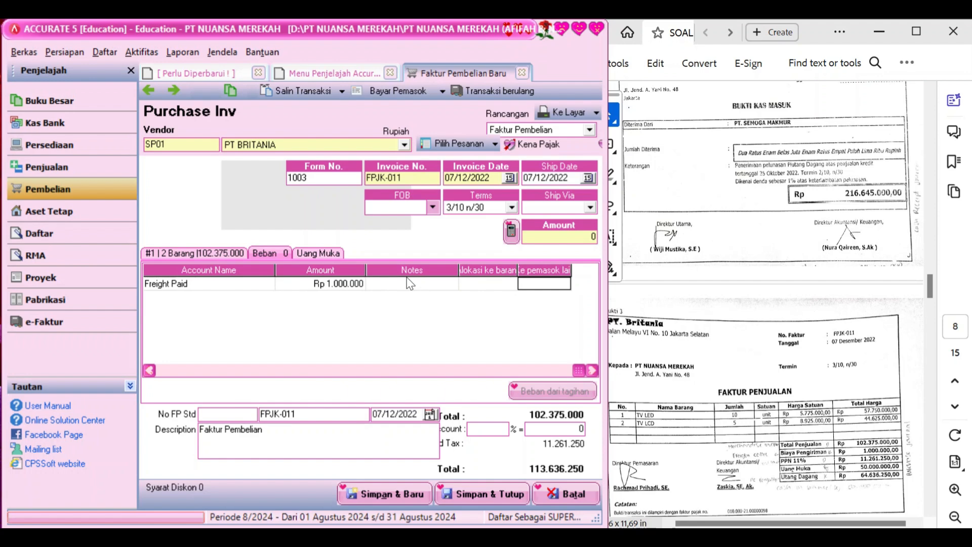
left_click(512, 233)
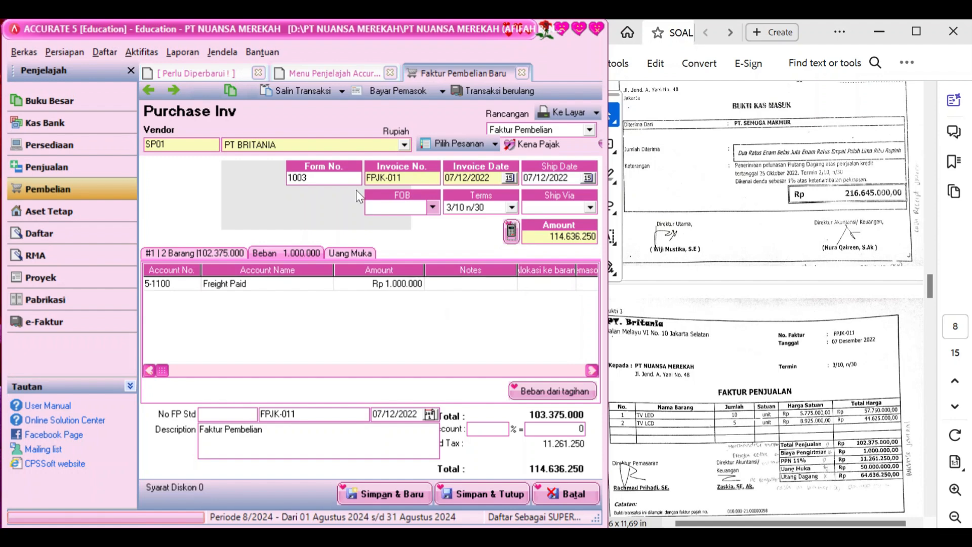
left_click(386, 96)
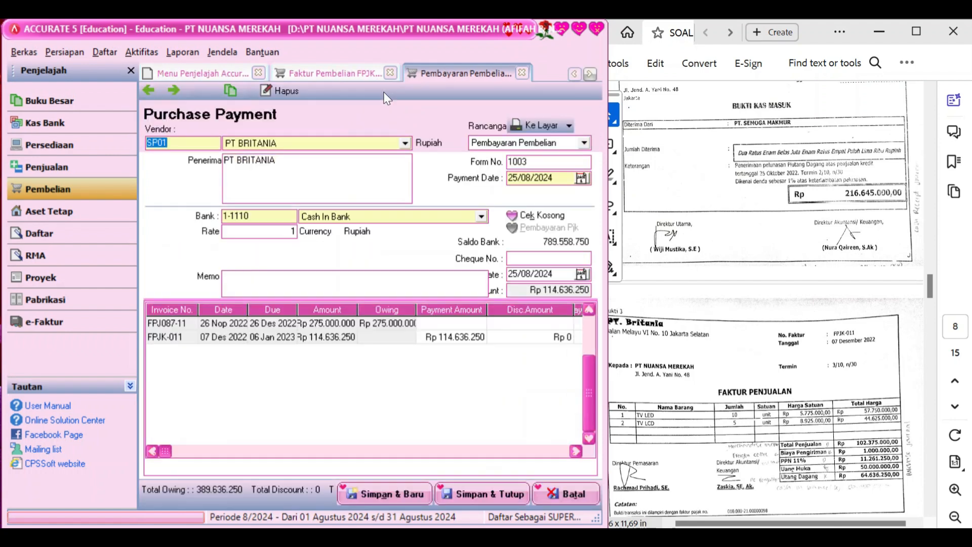
Date the supplier payment 07/12/2022 and write the memo 'Pembayaran uang muka'
left_click(559, 180)
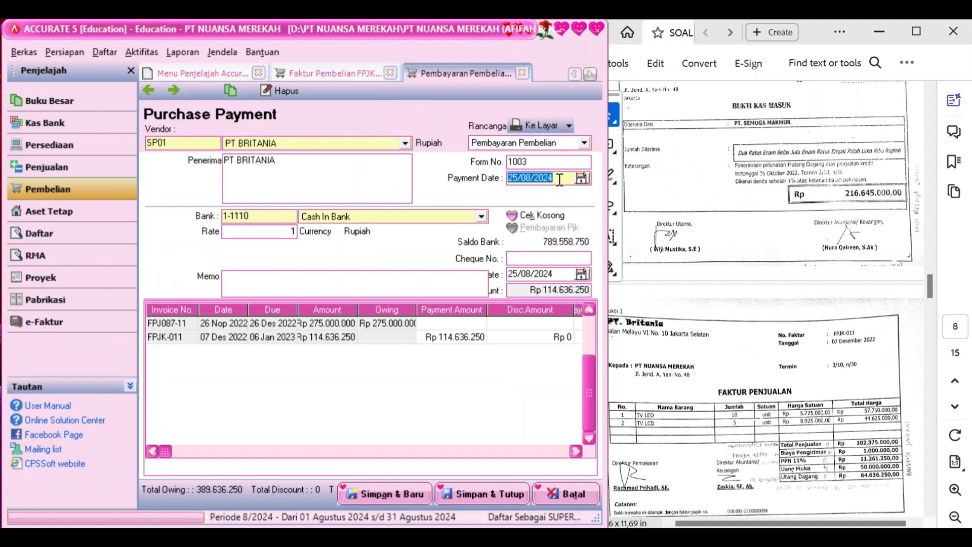
type("07/12/2022")
left_click(419, 281)
type("Pembayaran")
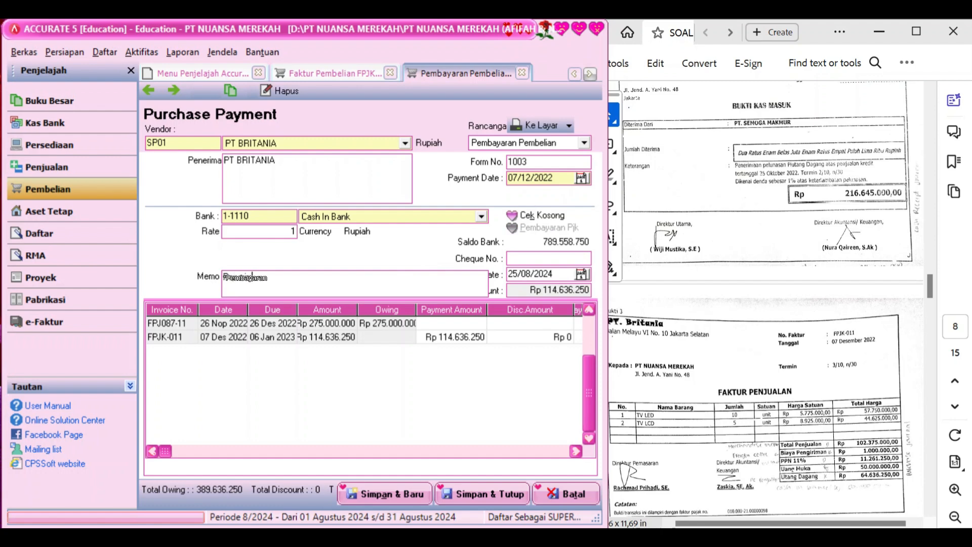
type("uang muka")
Pay 50000000 against FPJK-011 and set the cheque date to 07/12/2022
left_click(468, 336)
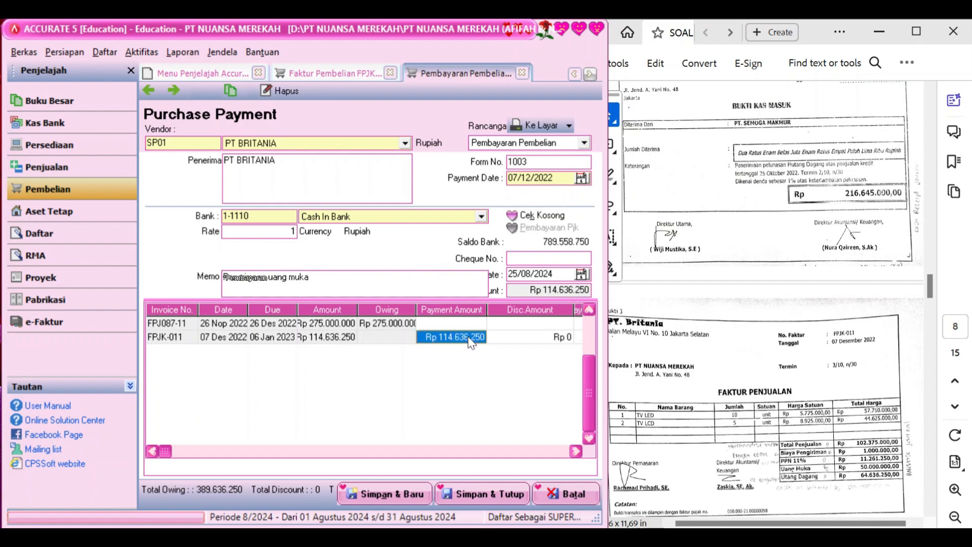
left_click(467, 337)
left_click(470, 337)
key("BackSpace")
key("BackSpace")
key("BackSpace")
key("BackSpace")
key("BackSpace")
key("BackSpace")
key("BackSpace")
key("BackSpace")
key("BackSpace")
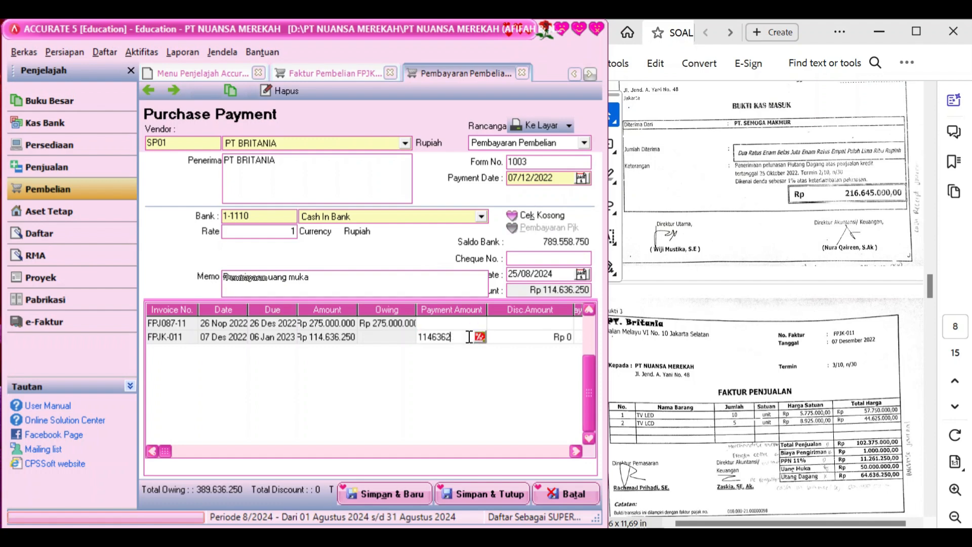
type("50000000")
key("Return")
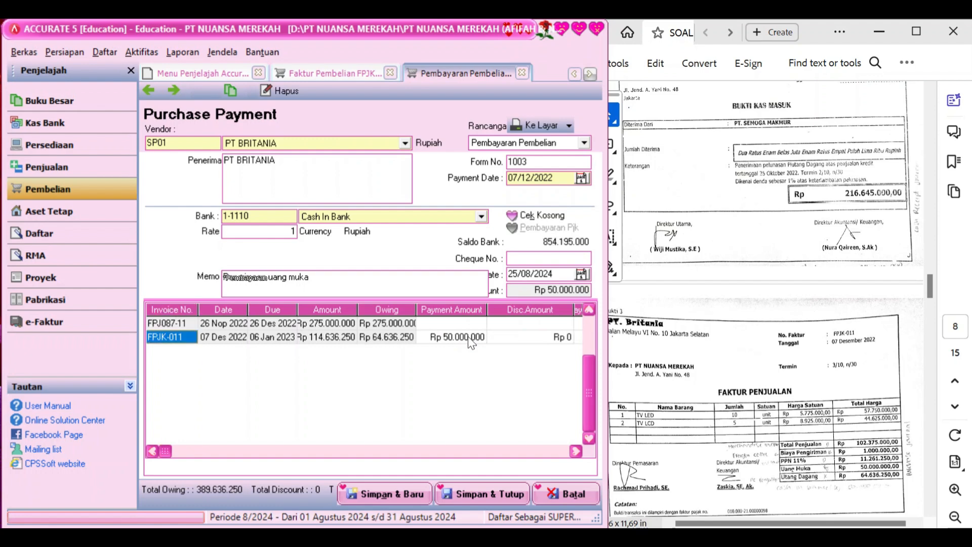
left_click(550, 276)
type("07/12/2")
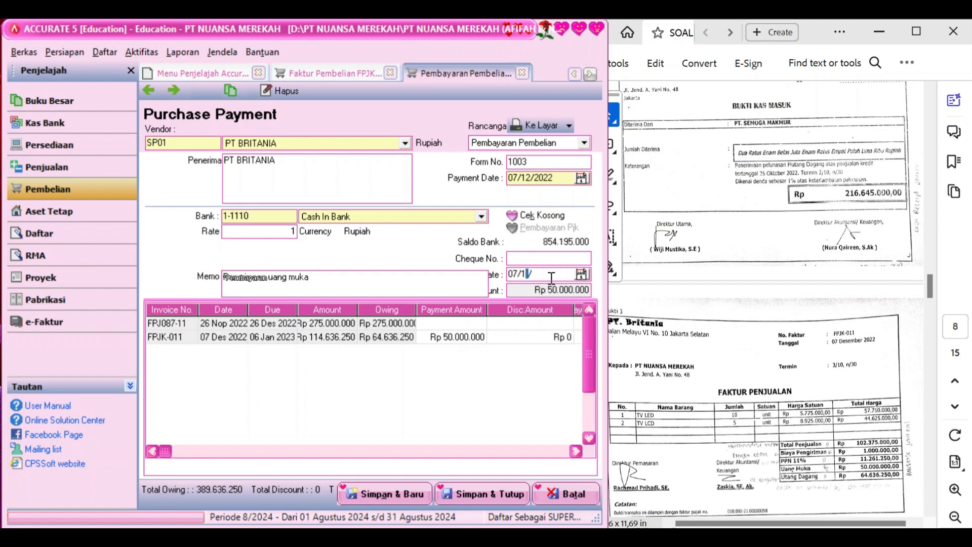
type("022")
left_click(541, 362)
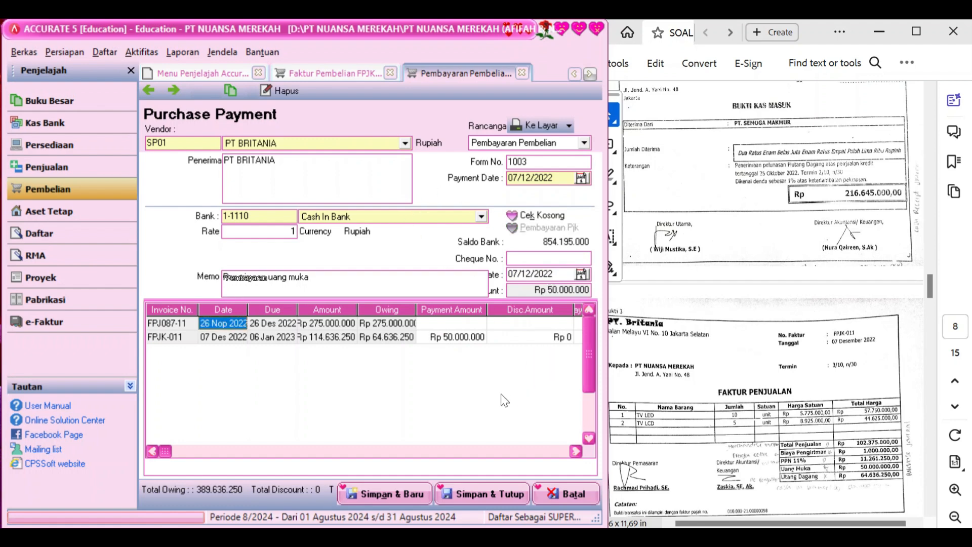
Save and close the down payment, then the FPJK-011 purchase invoice
left_click(479, 494)
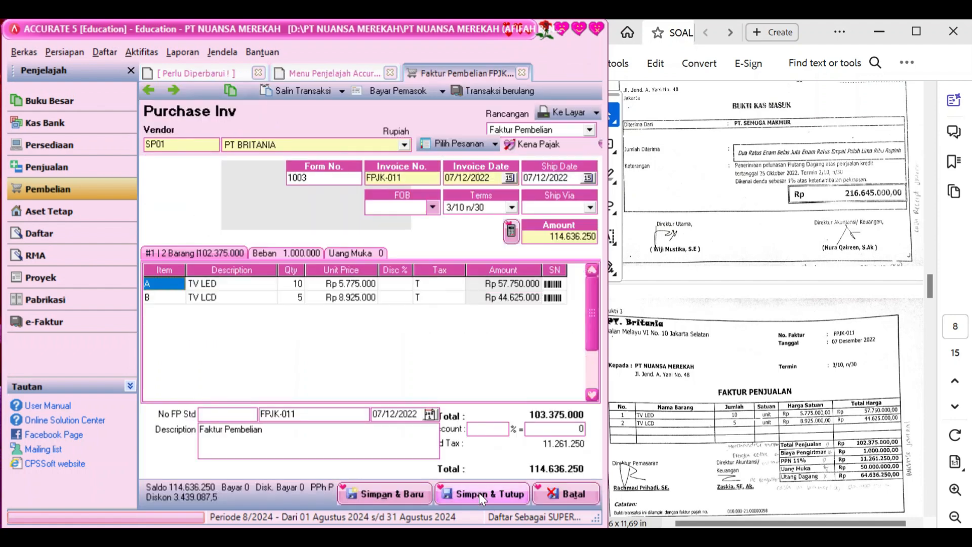
left_click(479, 494)
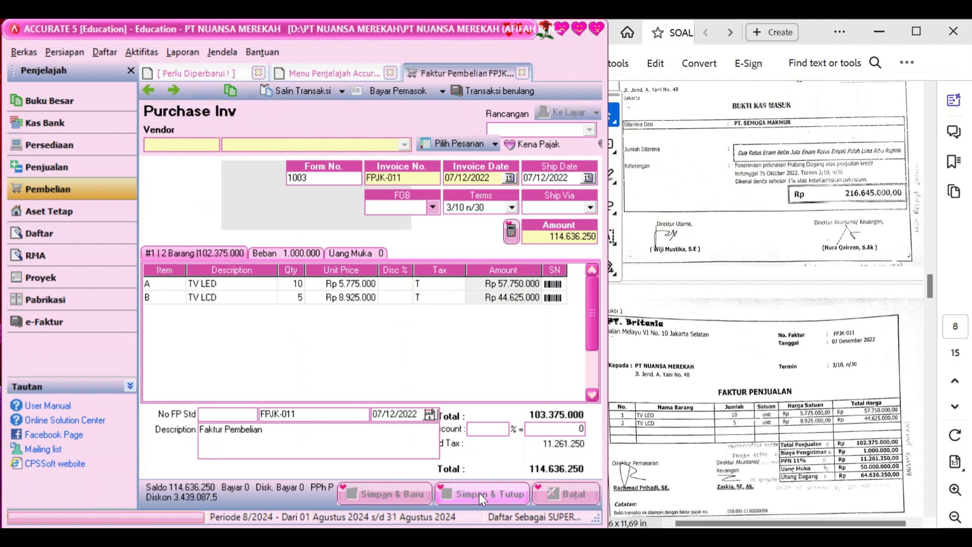
scroll(736, 419, "down", 3)
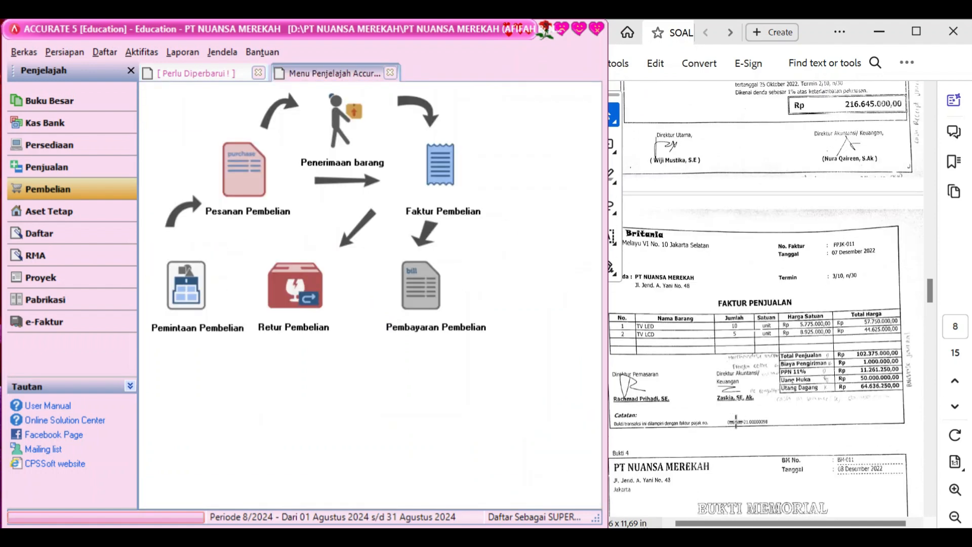
scroll(736, 419, "down", 1)
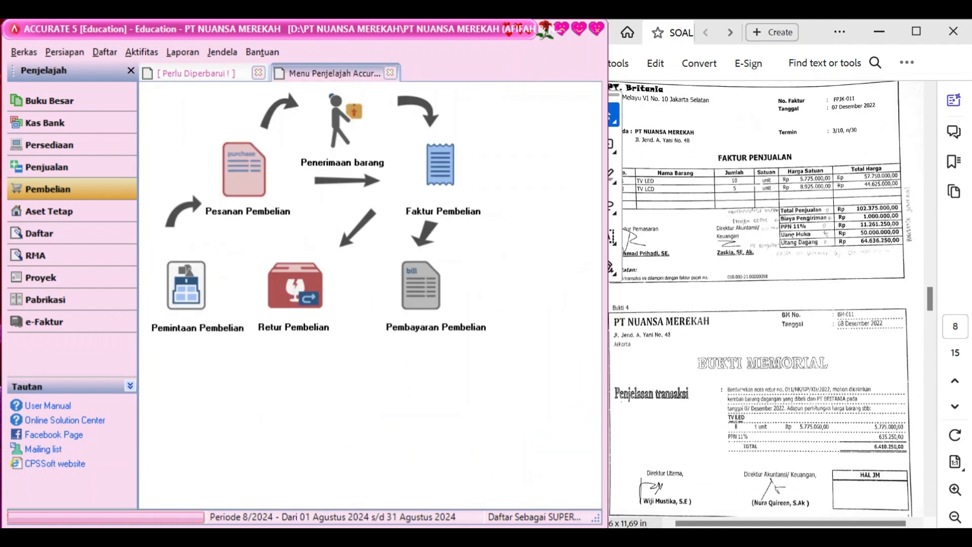
scroll(736, 425, "down", 1)
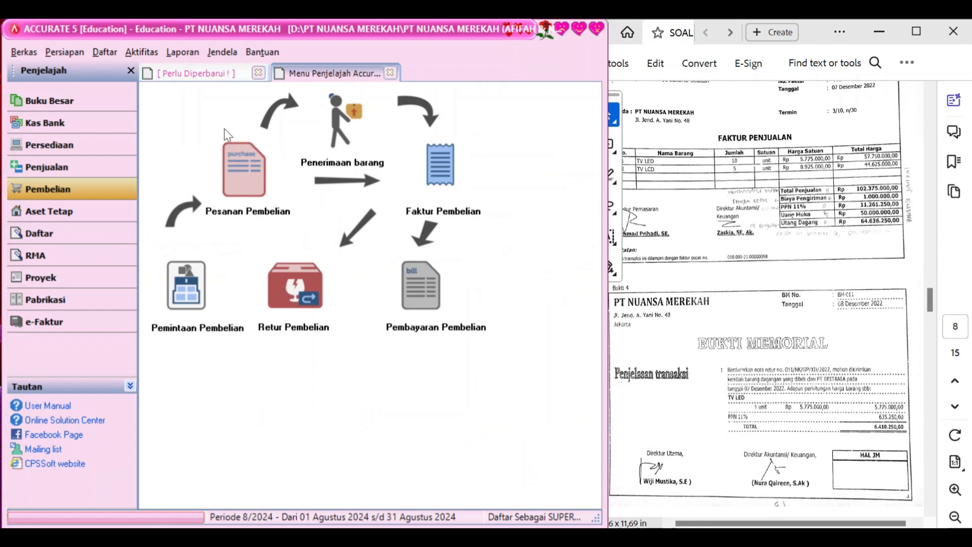
Start return BM-011 to PT BRITANIA dated 08/12/2022 on FPJK-011, described 'Retur Pembelian'
left_click(282, 283)
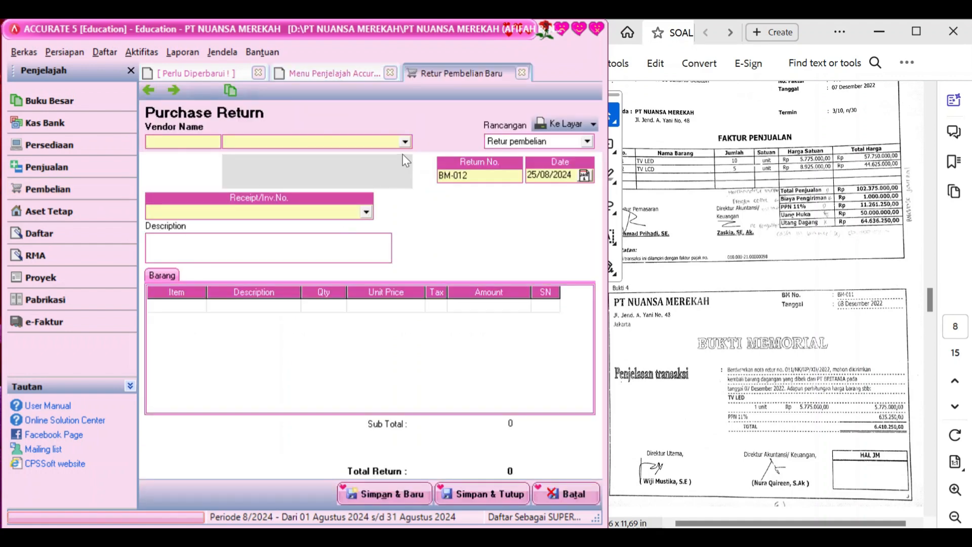
left_click(407, 143)
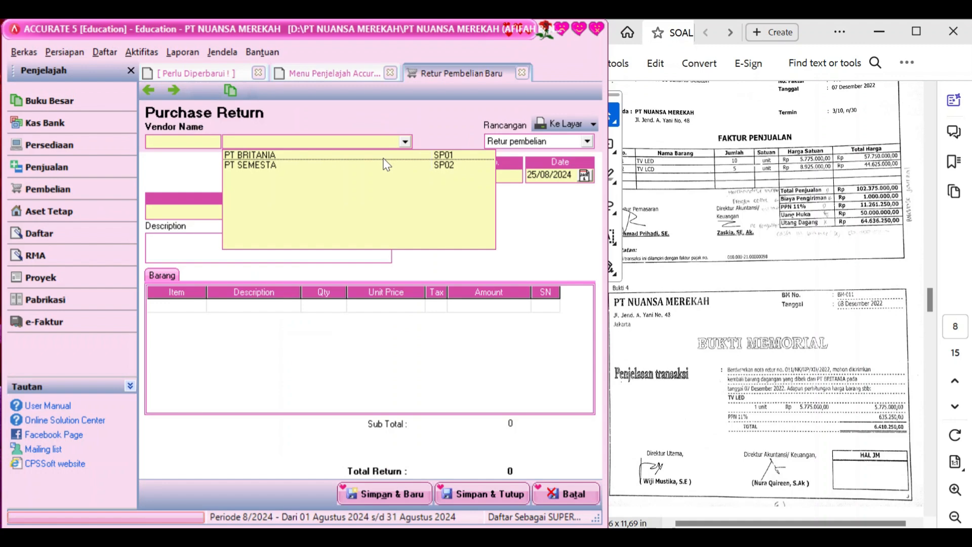
left_click(383, 157)
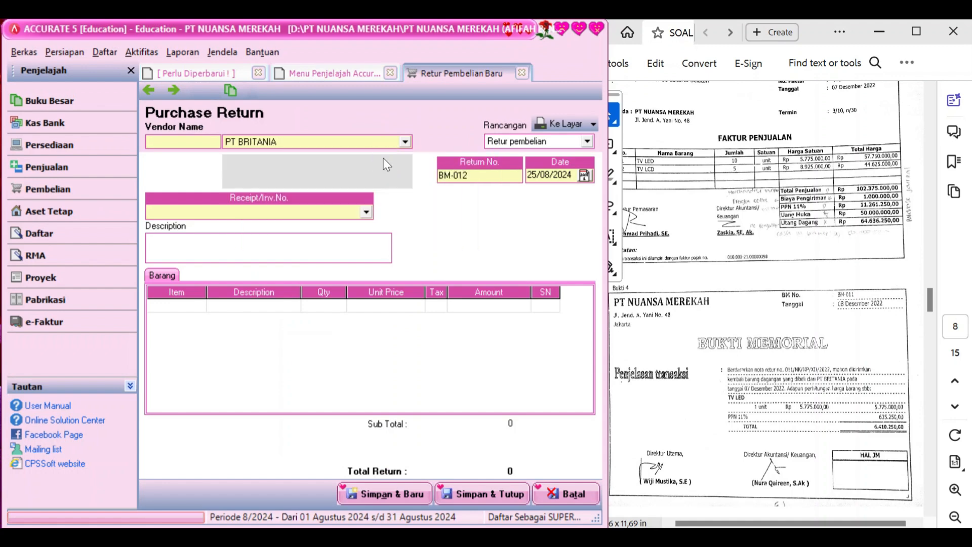
left_click(477, 177)
key("BackSpace")
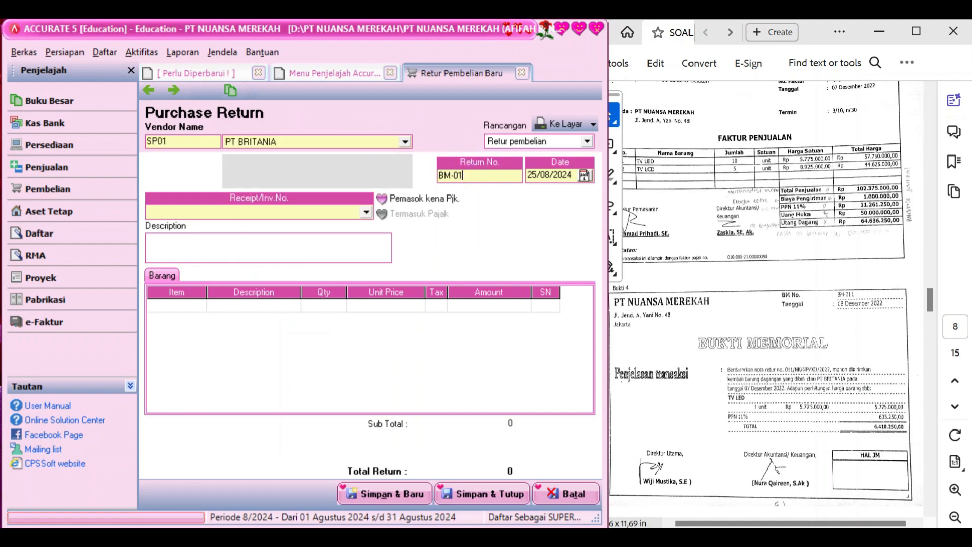
type("1")
key("Tab")
type("08/12/2022")
left_click(365, 212)
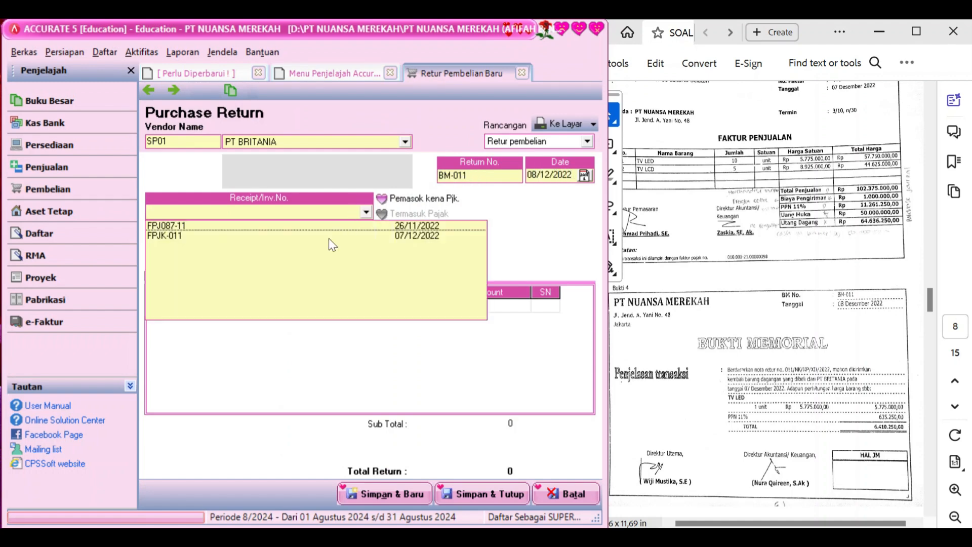
left_click(317, 237)
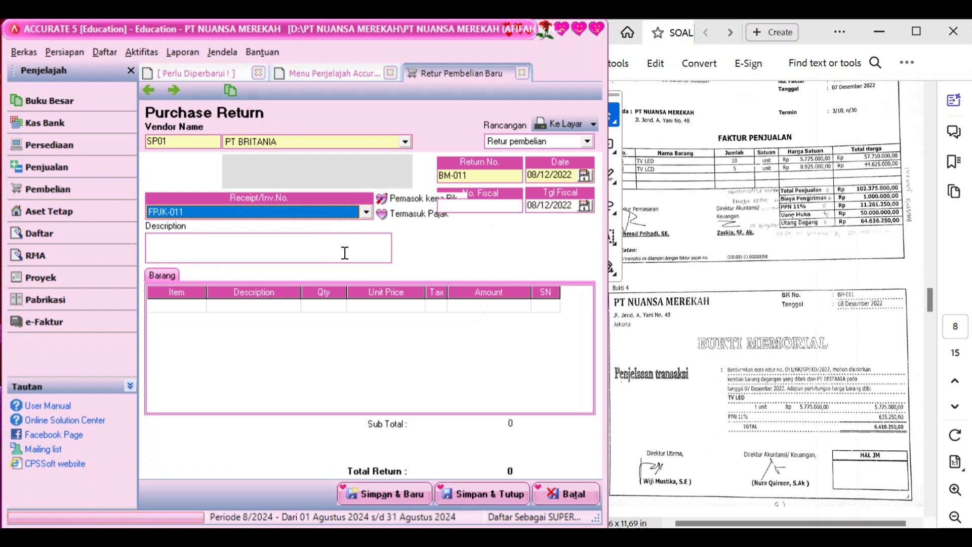
left_click(265, 248)
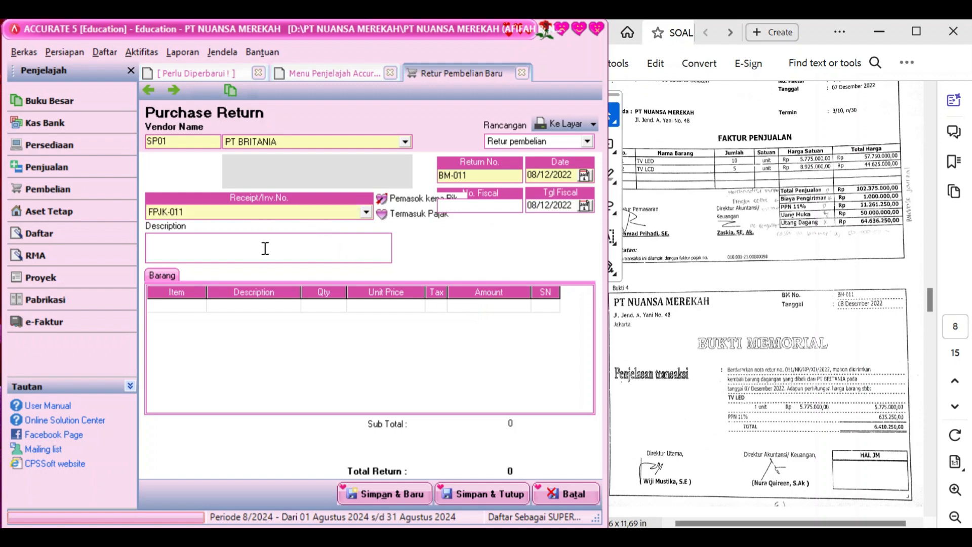
type("Retur Pembelian")
Return quantity 1 of TV LED and save the return, acknowledging the cost notice
left_click(192, 316)
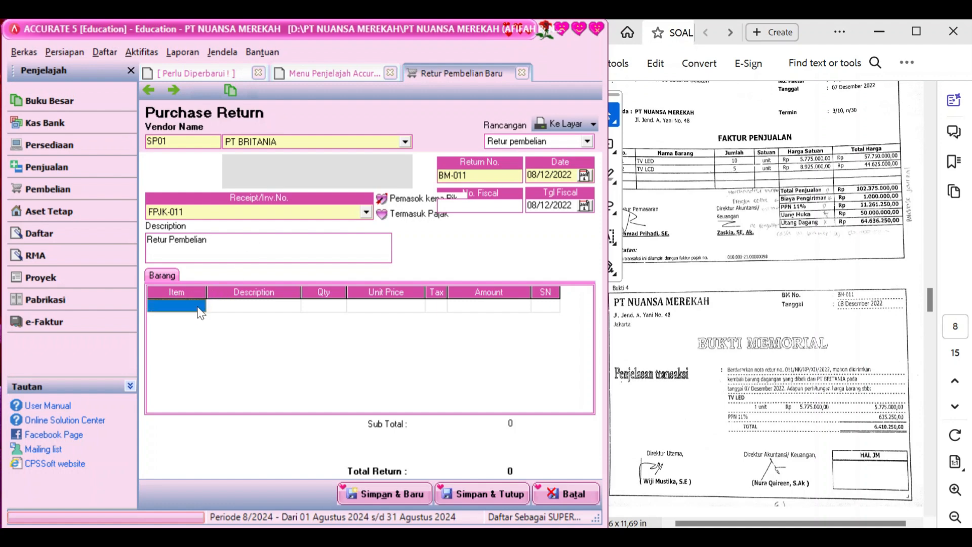
left_click(227, 306)
left_click(286, 305)
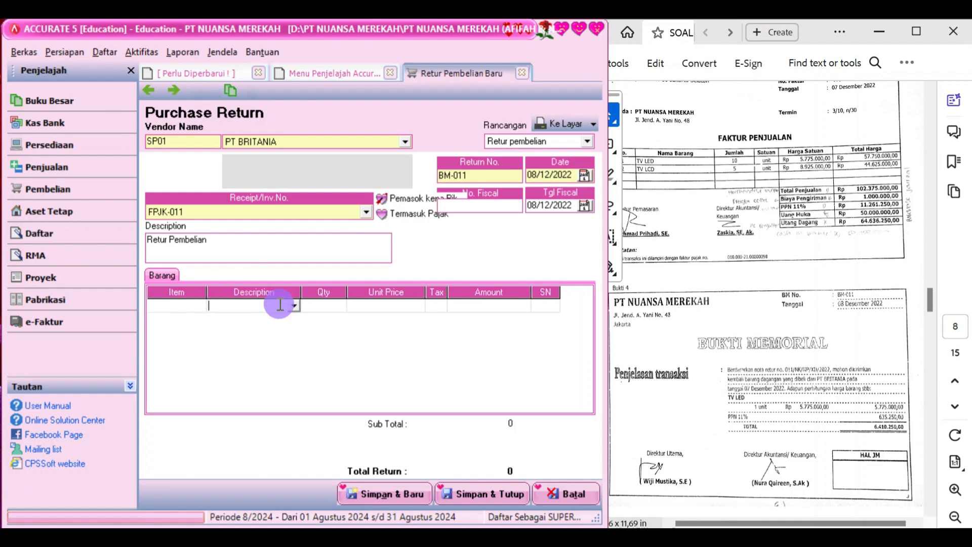
left_click(294, 306)
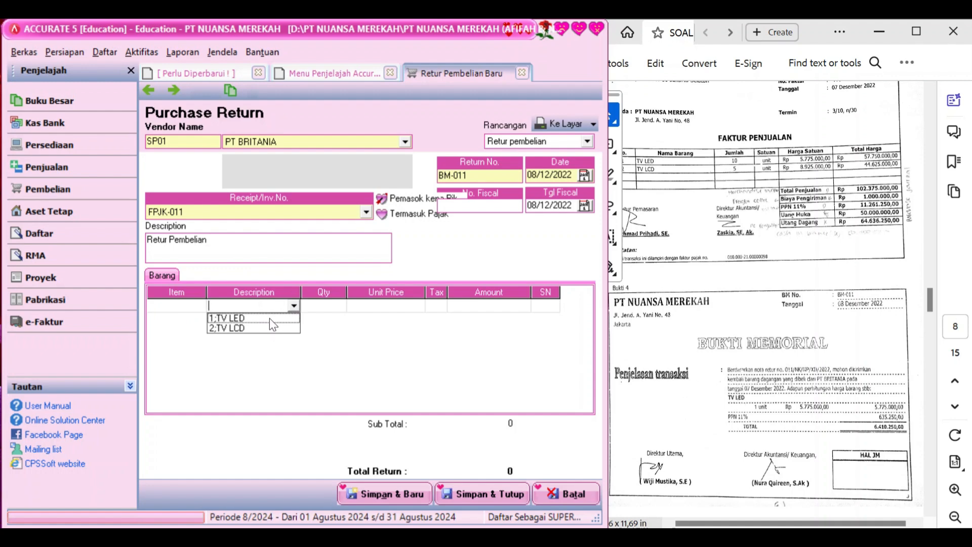
left_click(269, 316)
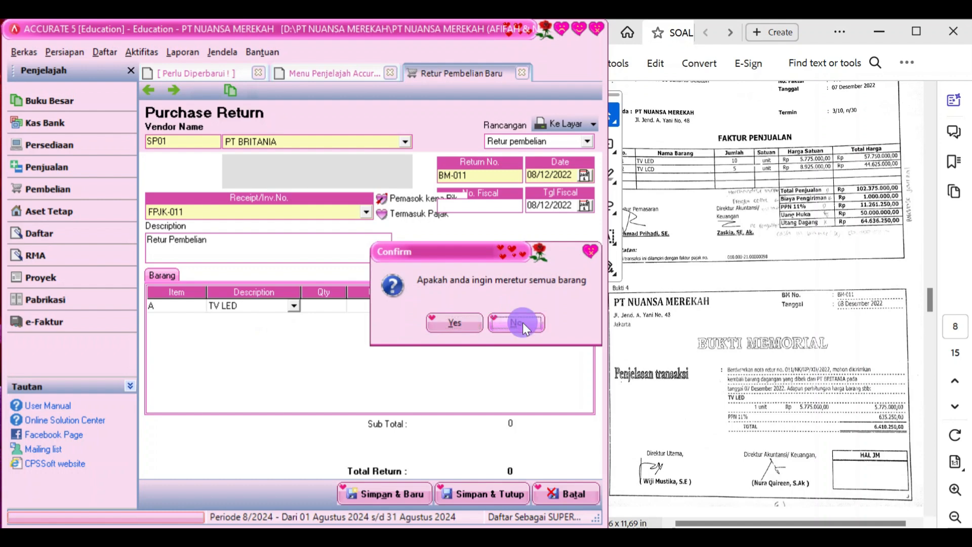
left_click(522, 323)
type("1")
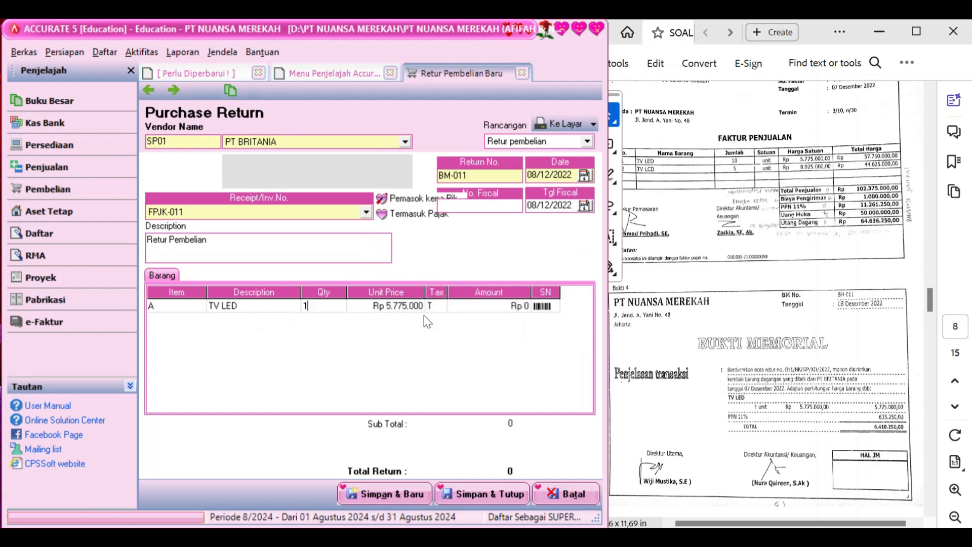
key("Tab")
key("Tab")
key("Tab")
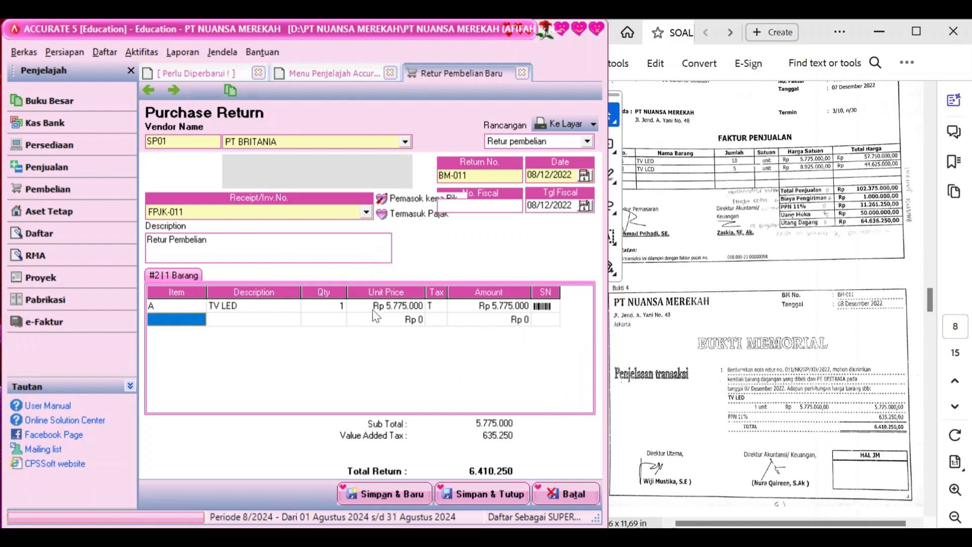
left_click(488, 491)
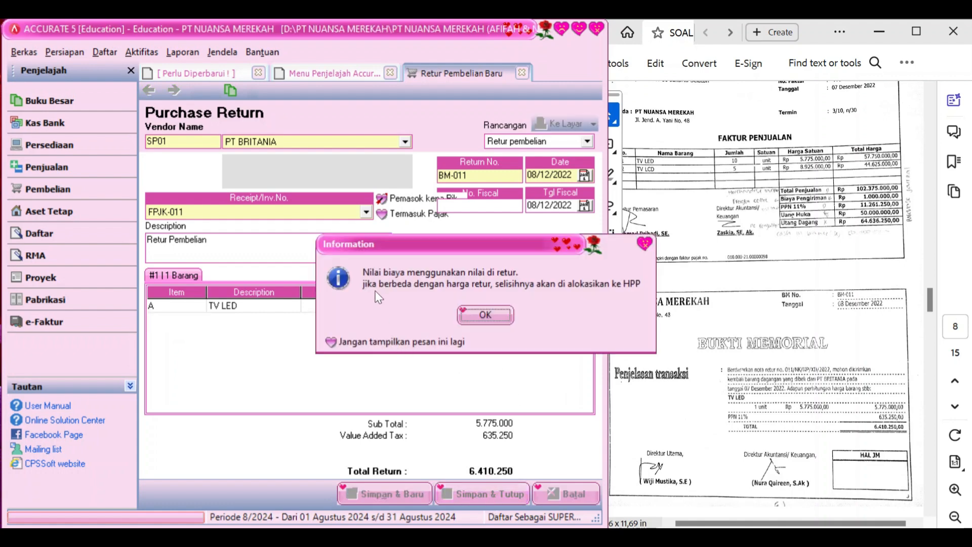
left_click(485, 315)
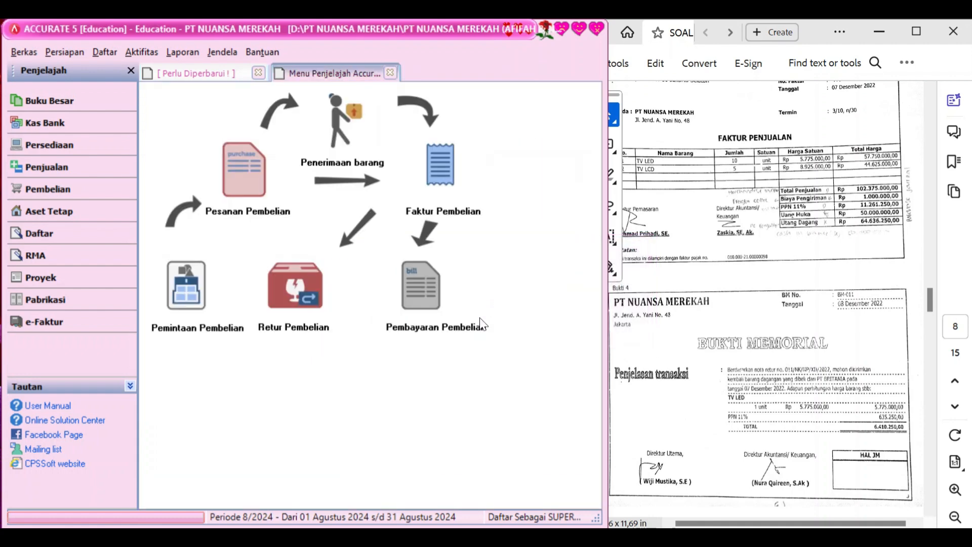
Switch to the Penjualan area and start a new Faktur Penjualan
scroll(767, 352, "down", 5)
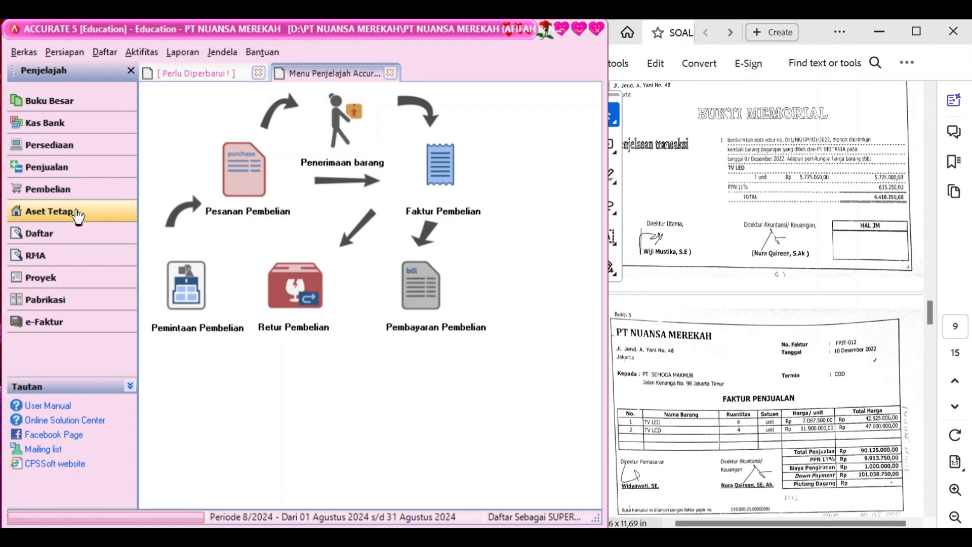
left_click(74, 176)
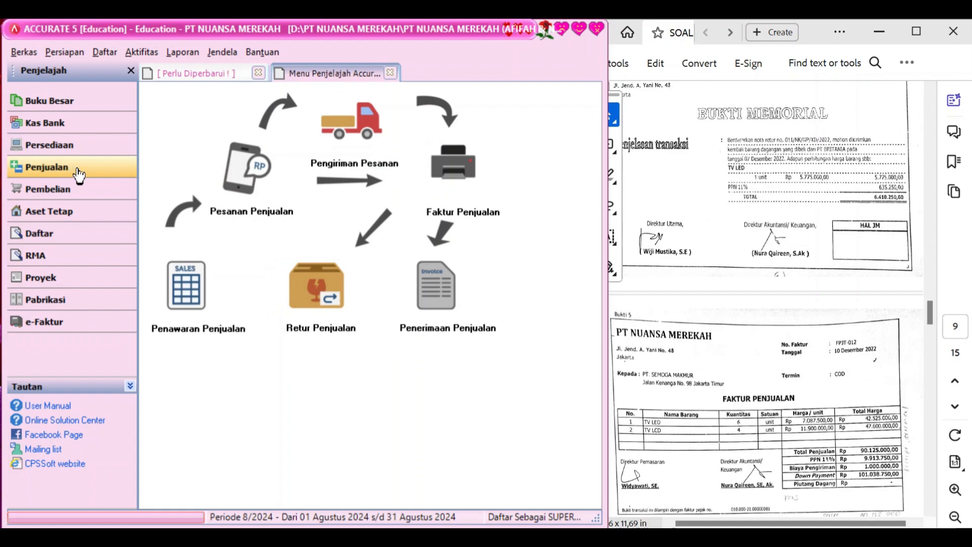
left_click(458, 182)
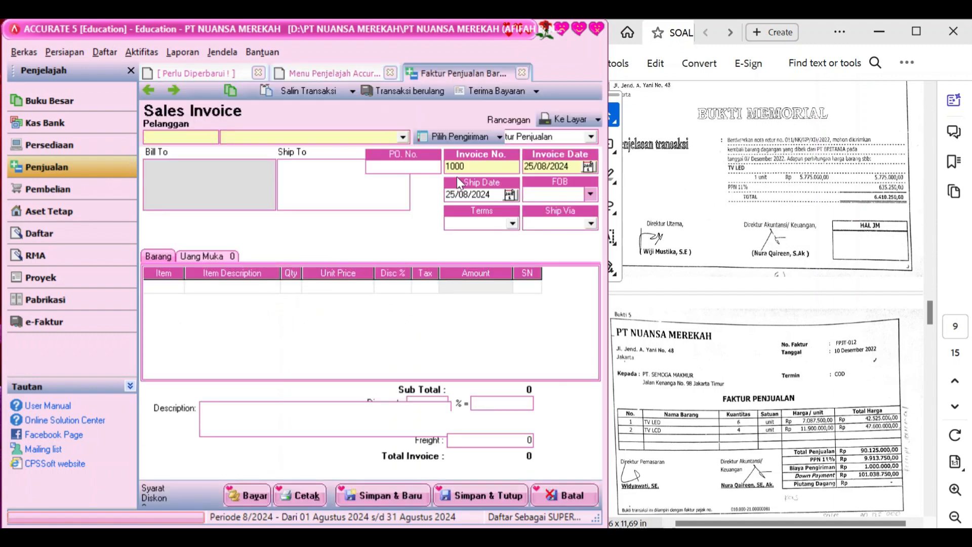
Set customer PT SEMOGA MAKMUR, invoice FPJT-012, invoice and ship dates 10/12/2022
left_click(404, 137)
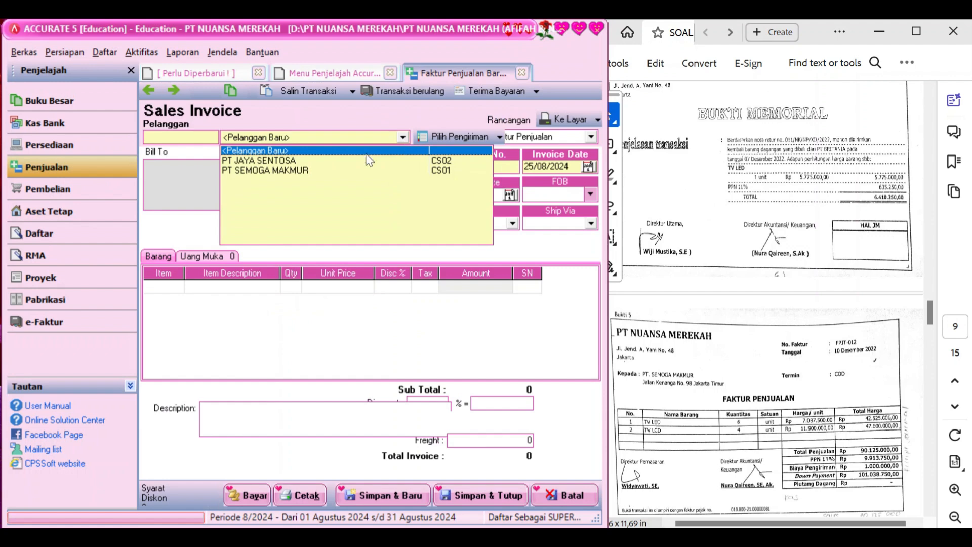
left_click(339, 171)
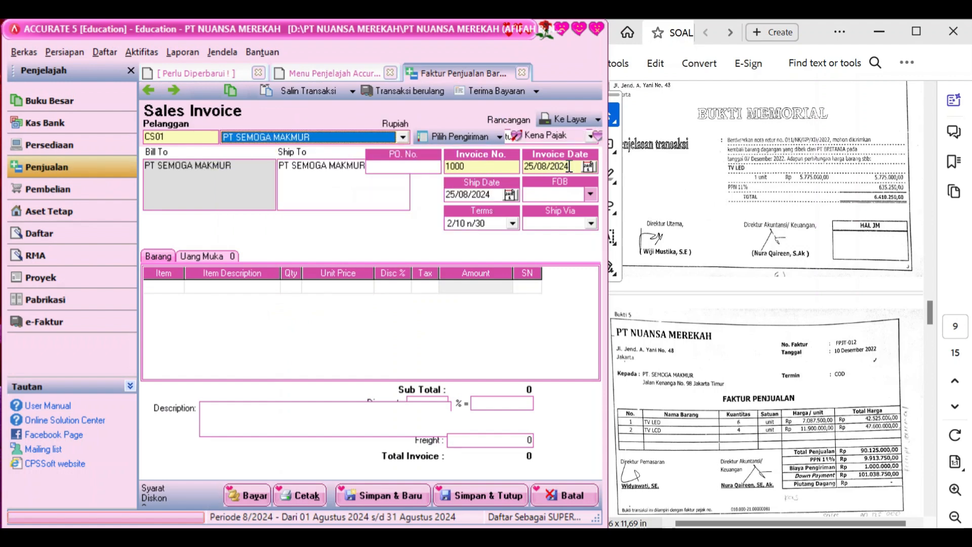
double_click(477, 166)
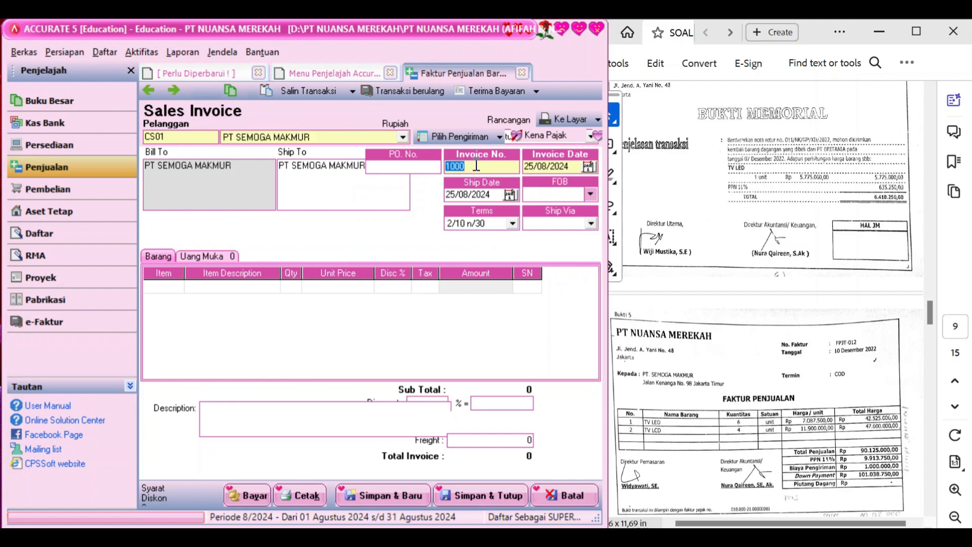
type("FPJT-012")
key("Tab")
type("10/12/202")
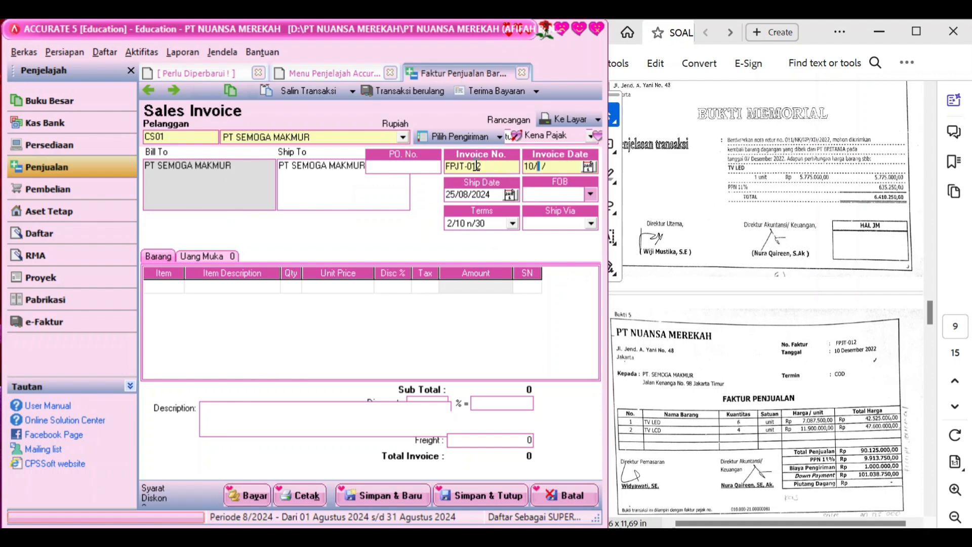
type("2")
left_click(492, 193)
type("10/12/20")
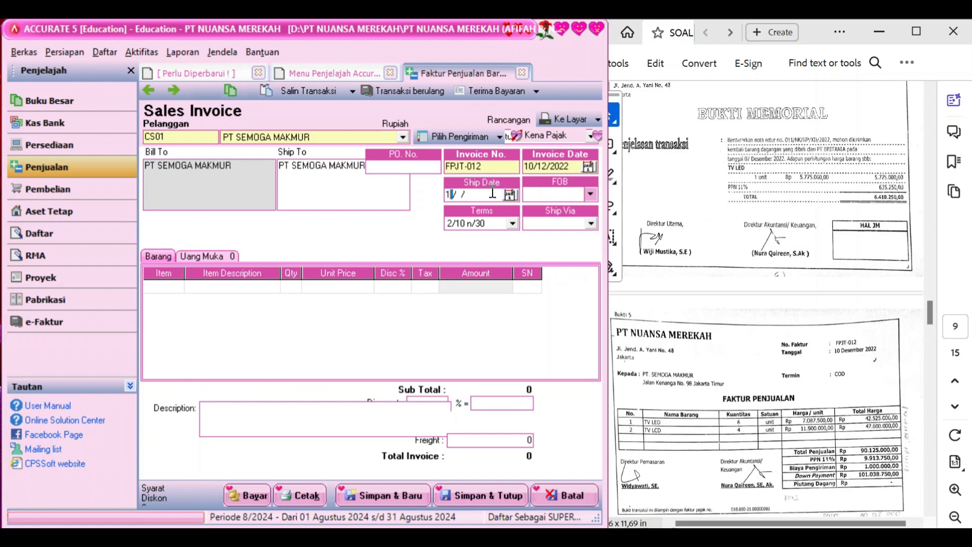
type("22")
Add TV LED from the item list as the first invoice line
left_click(377, 321)
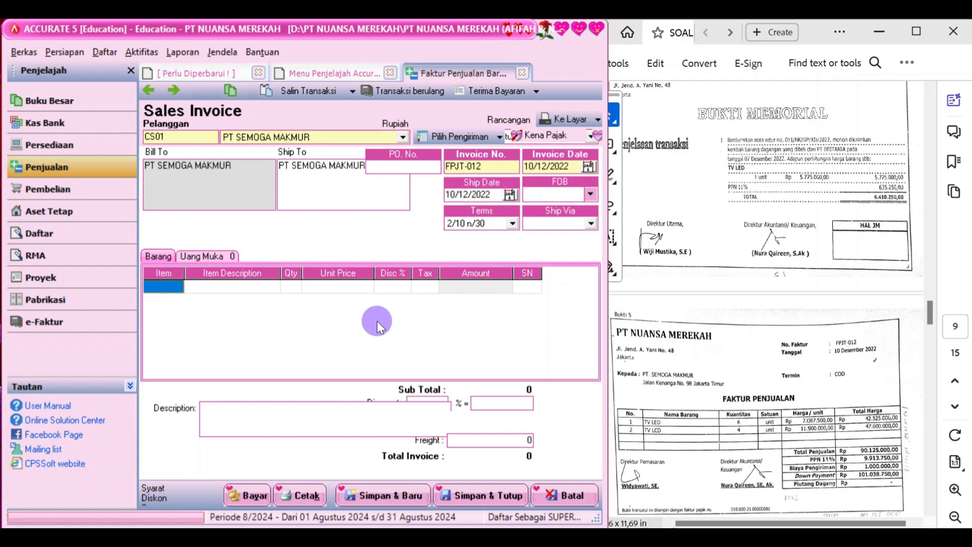
left_click(226, 291)
left_click(170, 288)
left_click(188, 286)
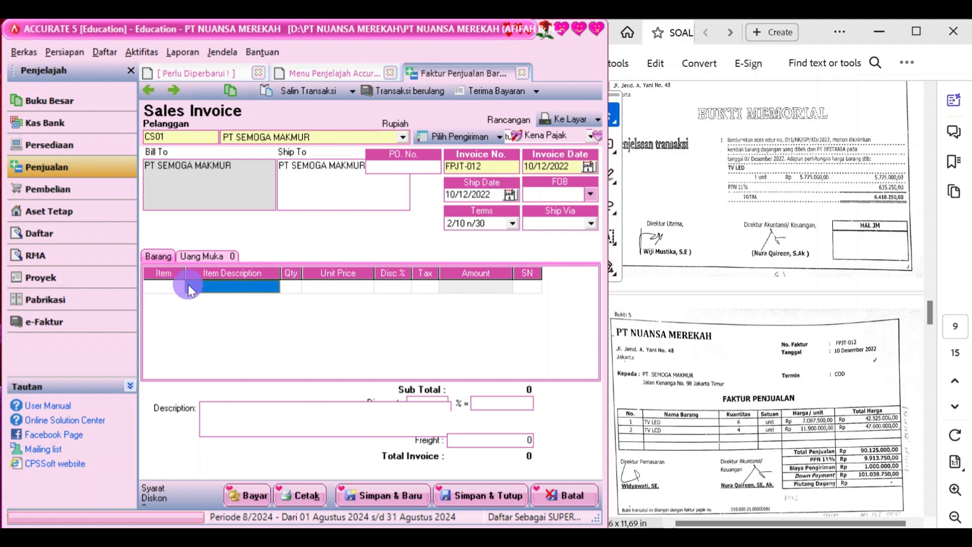
left_click(179, 292)
left_click(178, 287)
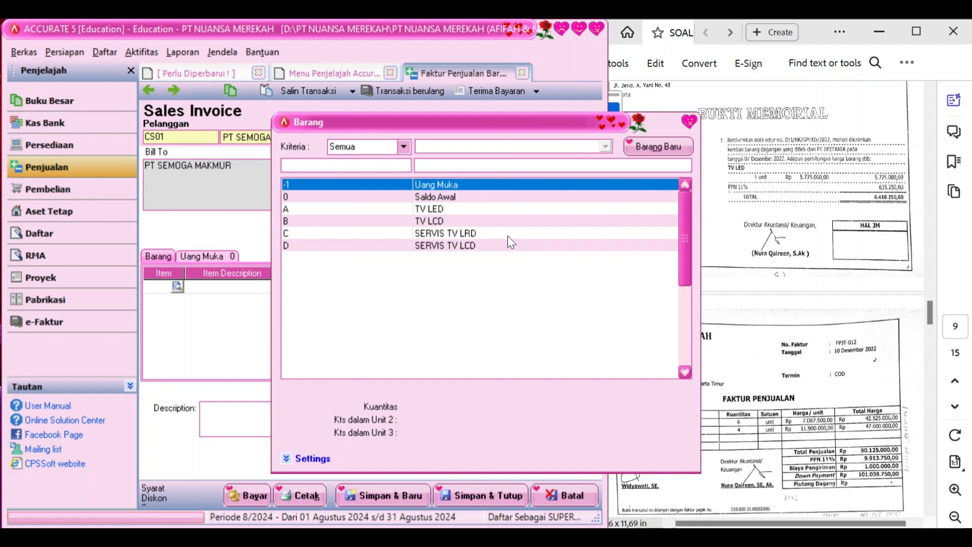
left_click(483, 208)
double_click(483, 208)
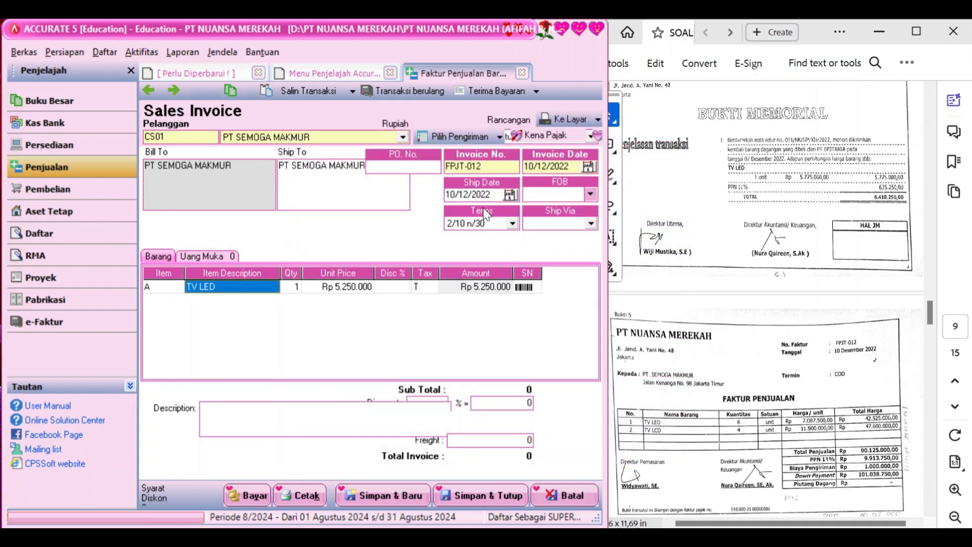
Set the TV LED line to quantity 6 at unit price 7.087.500
key("Tab")
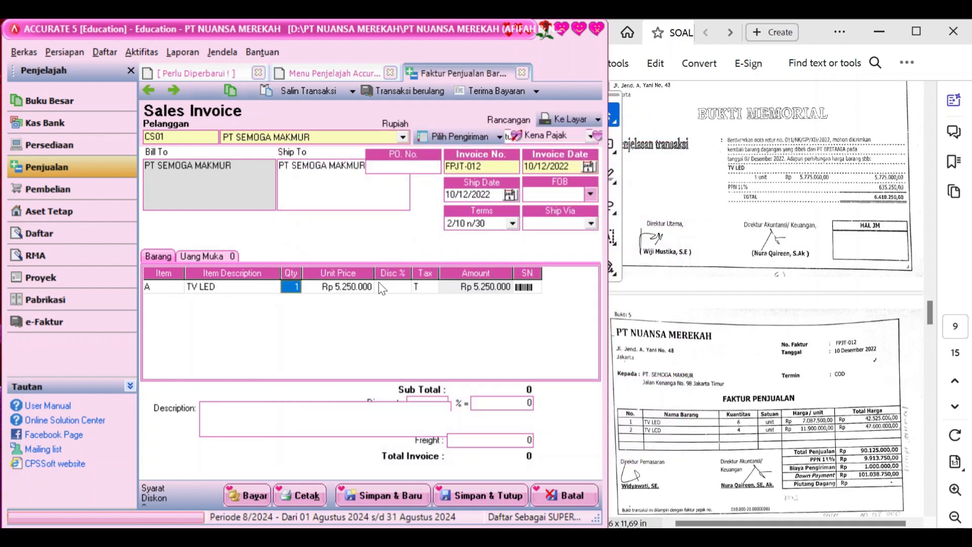
type("6")
key("Tab")
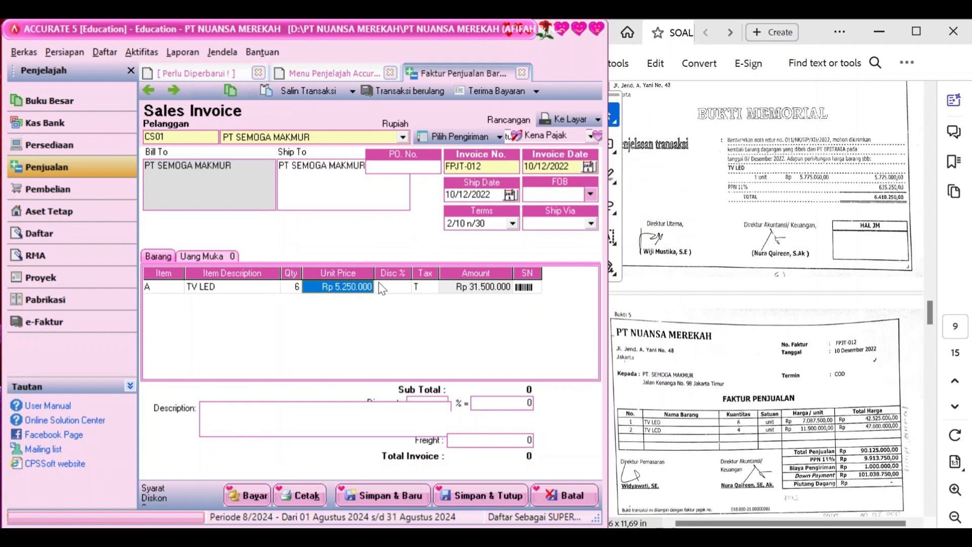
type("7")
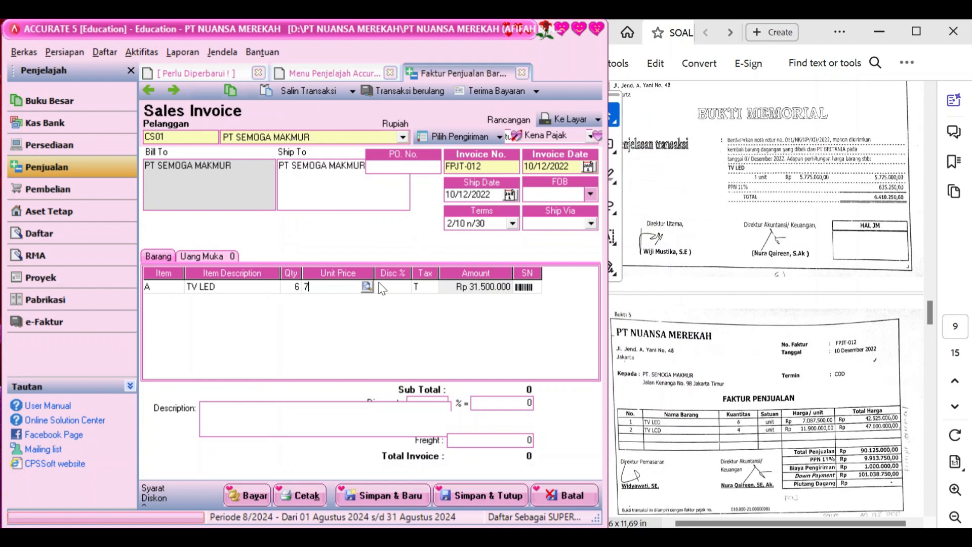
type("087")
type("500")
key("Tab")
key("Tab")
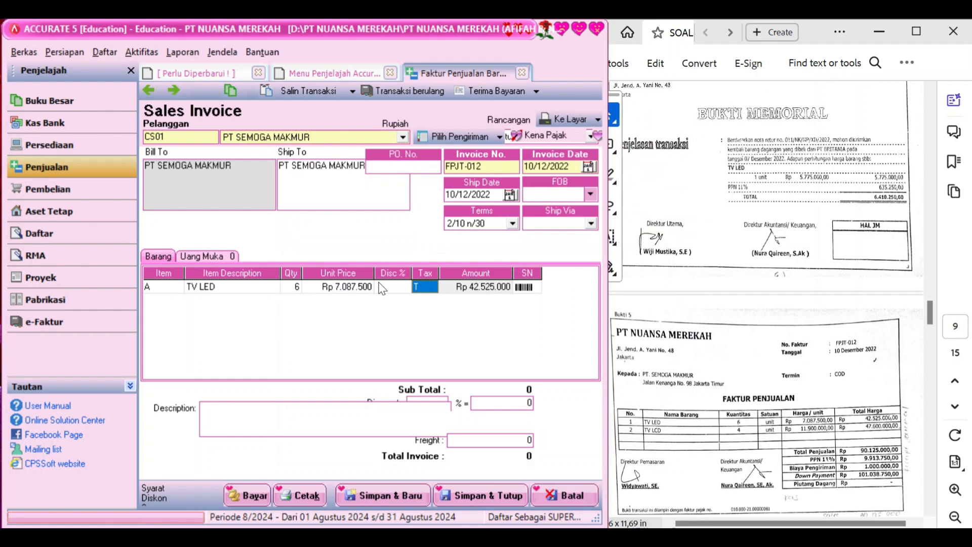
key("Tab")
key("Tab")
key("Tab")
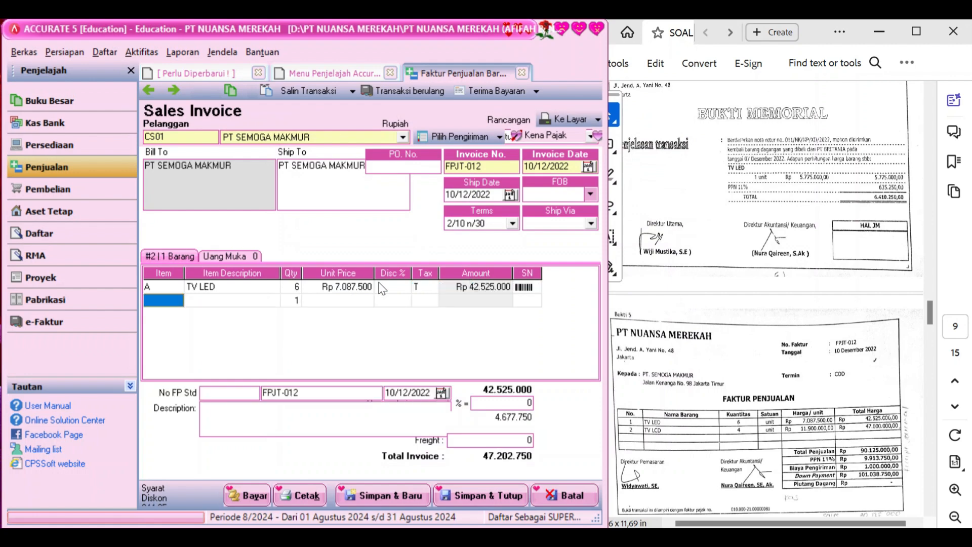
Add a TV LCD line with quantity 4 at unit price 11.900.000
left_click(177, 300)
left_click(176, 301)
left_click(434, 223)
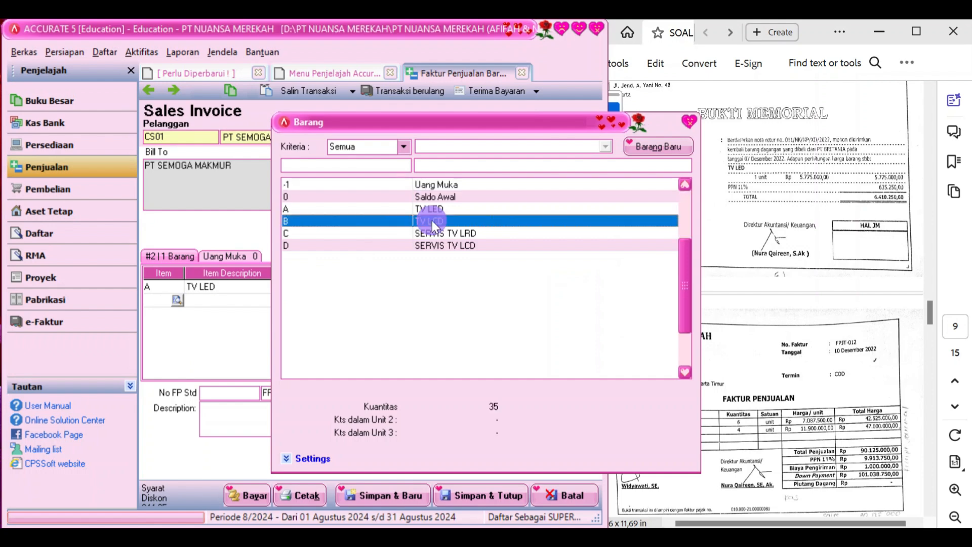
double_click(433, 224)
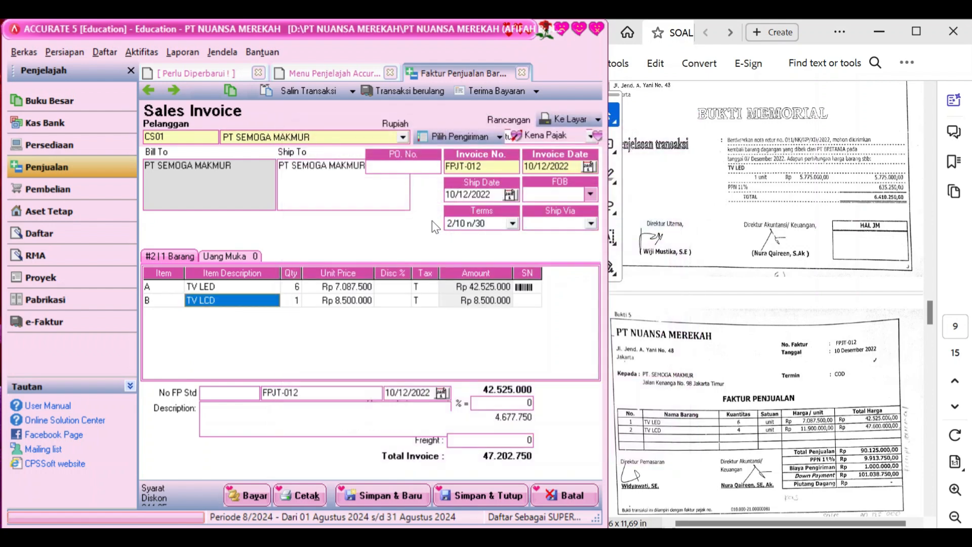
key("Tab")
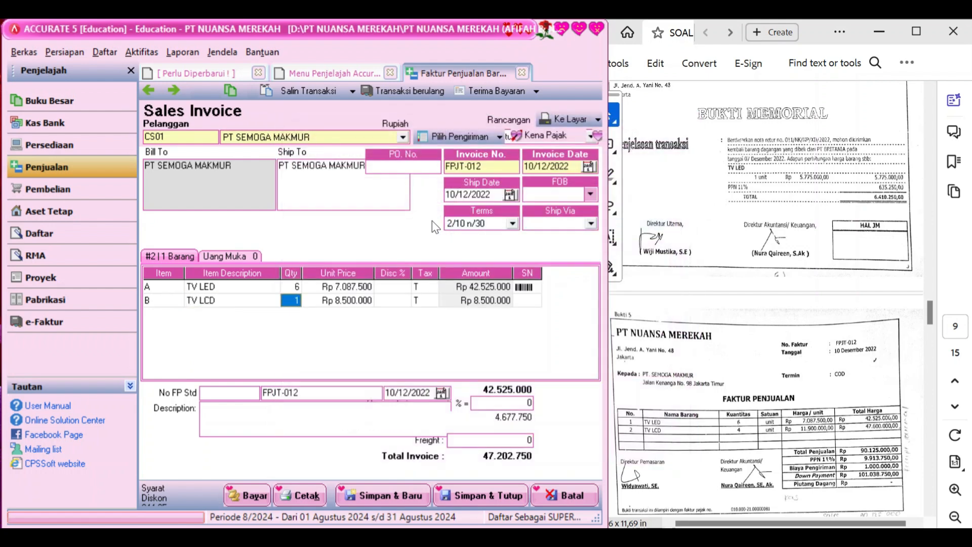
type("4")
key("Tab")
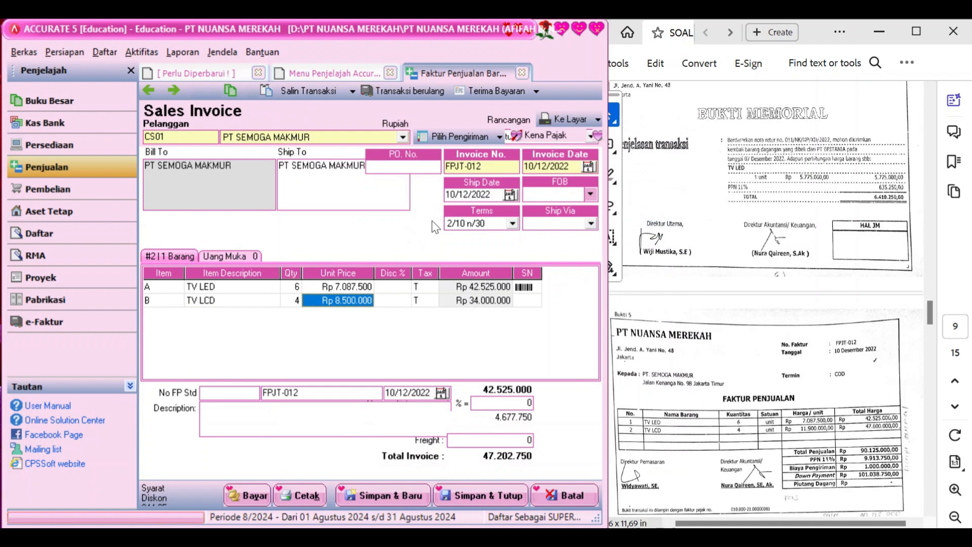
type("11")
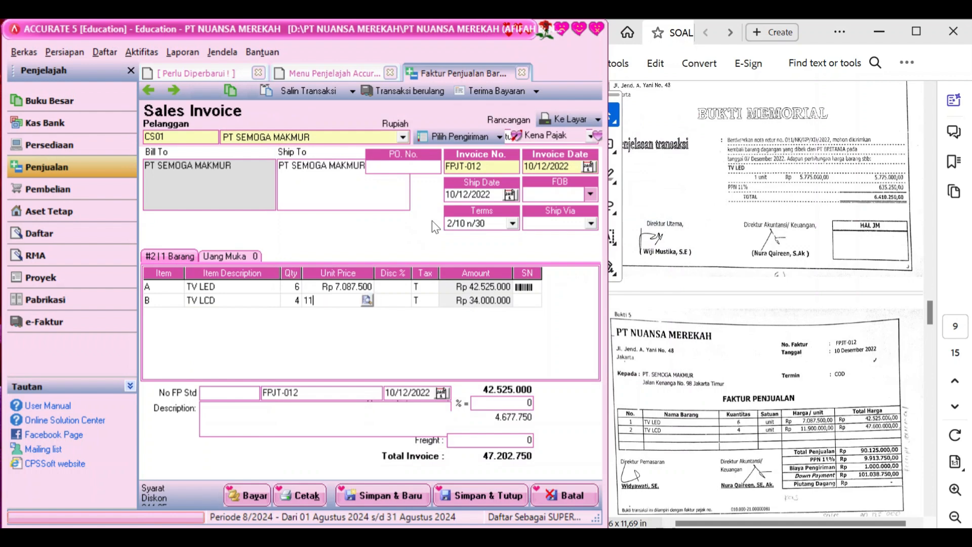
type(".900.000")
key("Tab")
key("Tab")
key("Tab")
key("Tab")
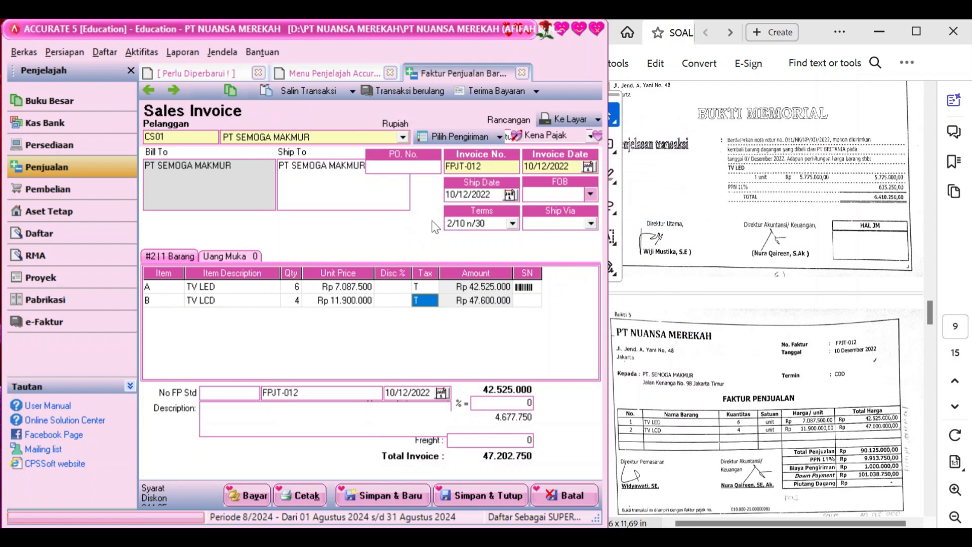
key("Tab")
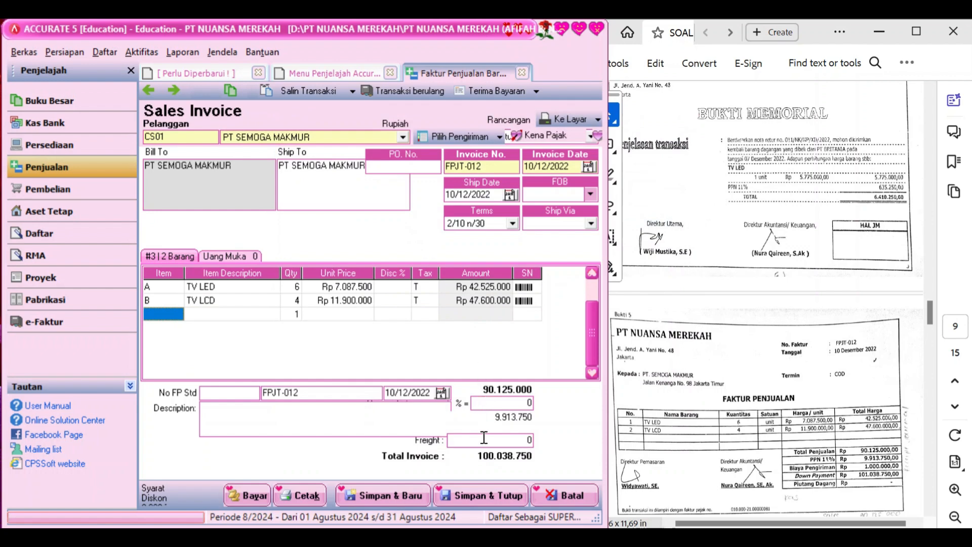
Enter a 1.000.000 freight charge and the description 'Faktur Penjualan'
left_click(487, 440)
type("1.000.00")
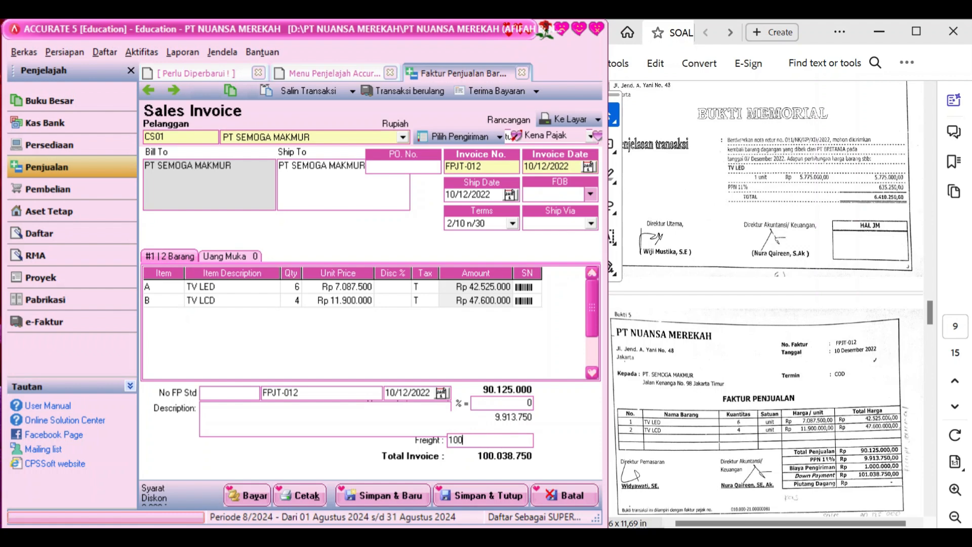
type("0000")
key("Tab")
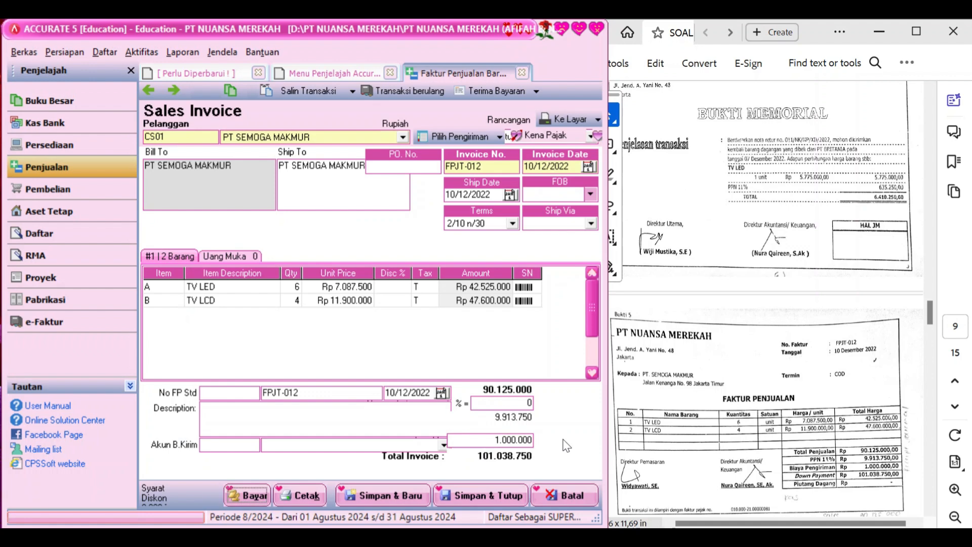
left_click(364, 415)
type("Faktur Penjualan")
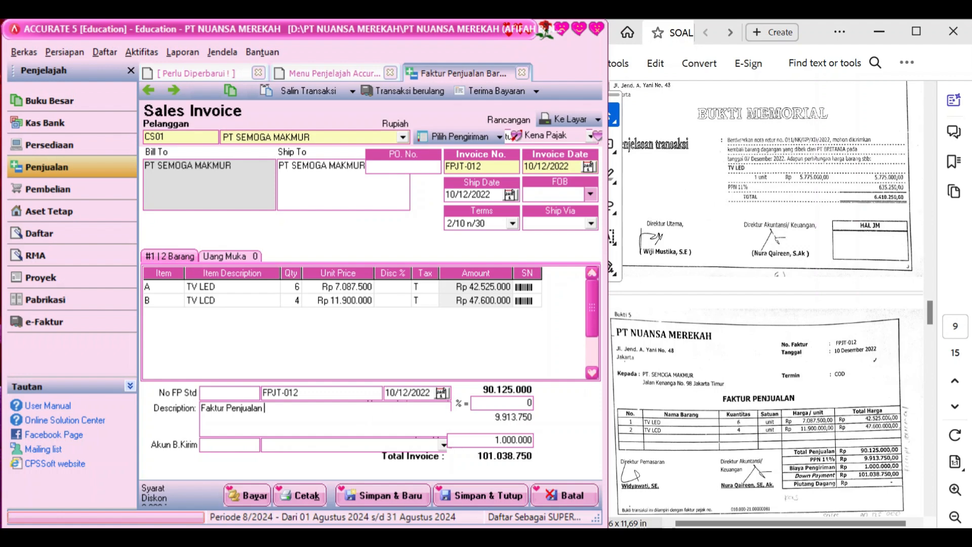
Post the freight charge to the Freight Collected account
left_click(443, 448)
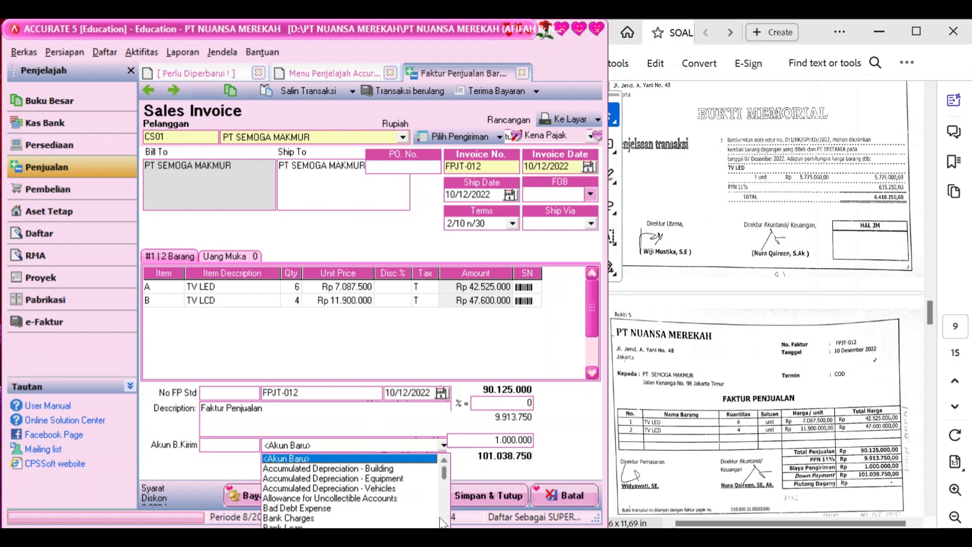
scroll(442, 524, "down", 4)
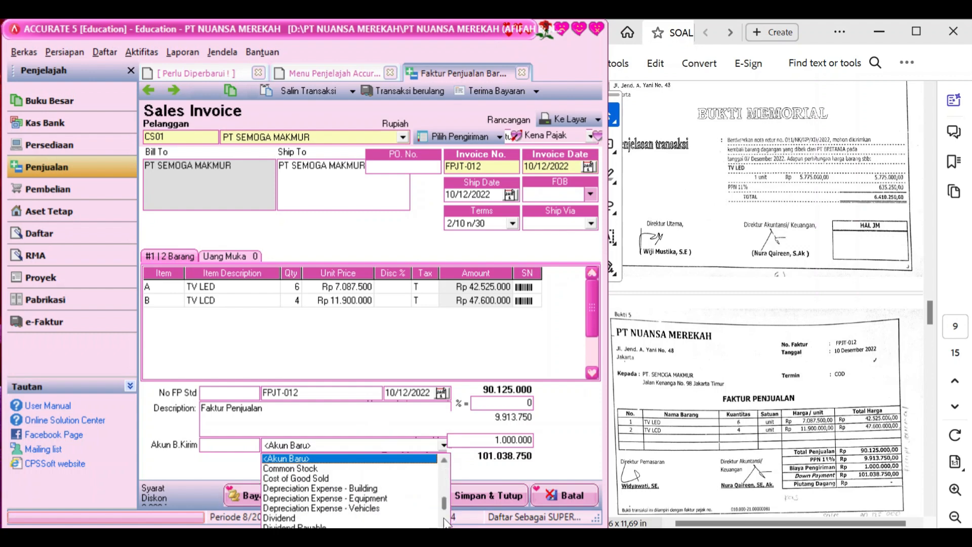
scroll(444, 521, "down", 2)
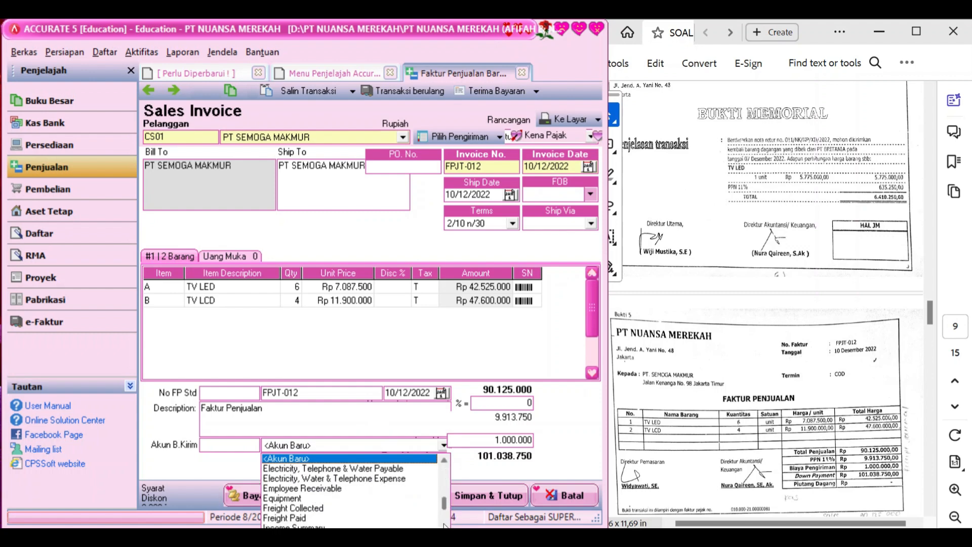
left_click(304, 506)
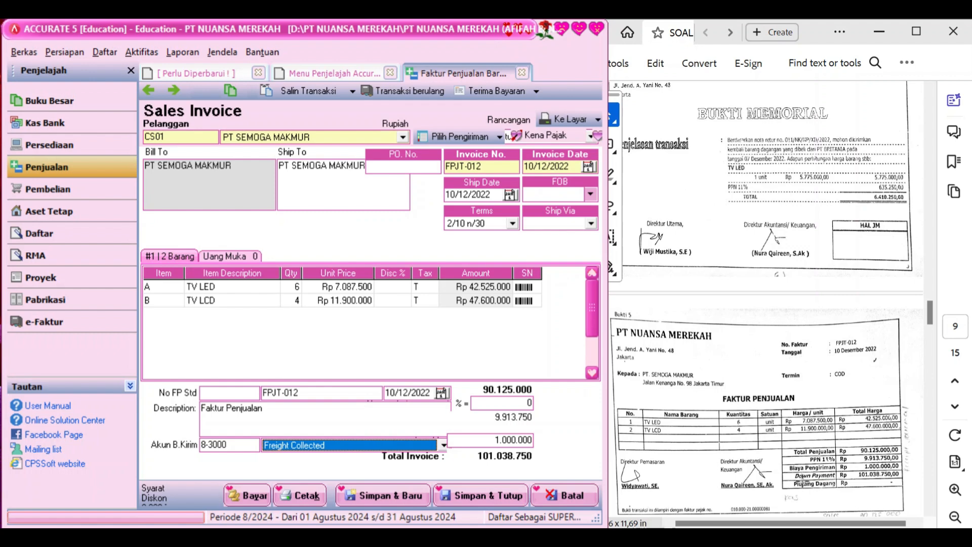
left_click(240, 497)
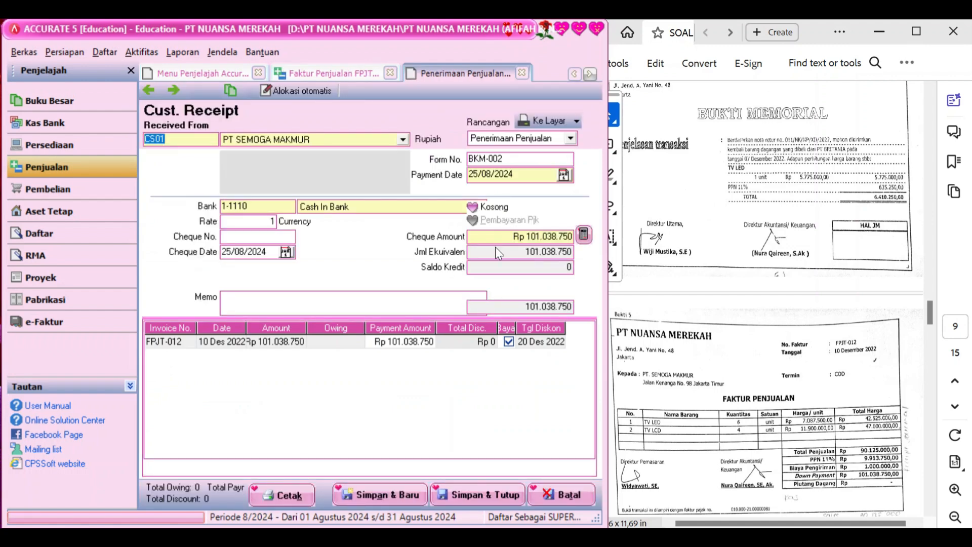
Set payment and cheque dates to 10/12/2022 and write a sales-payment receipt memo
left_click(535, 174)
type("1")
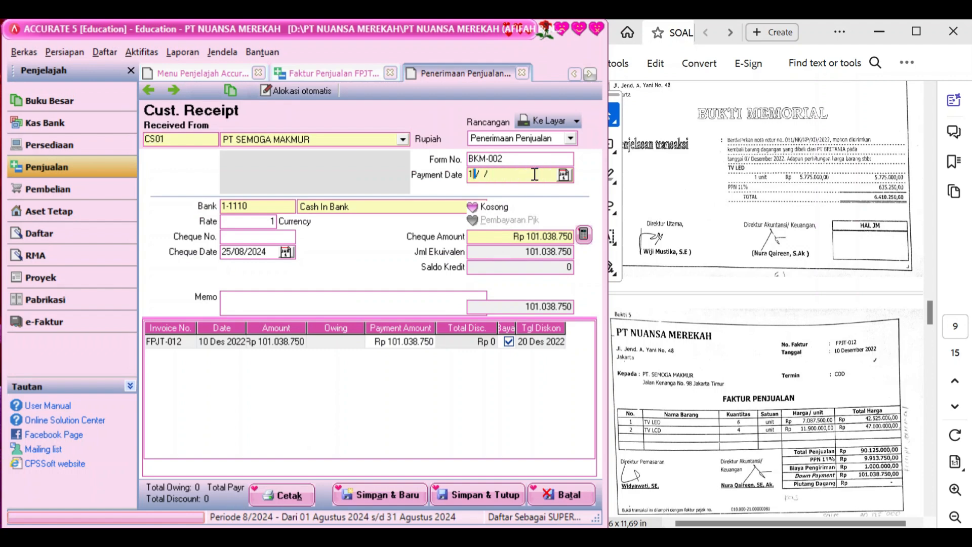
type("0/12/2022")
left_click(275, 249)
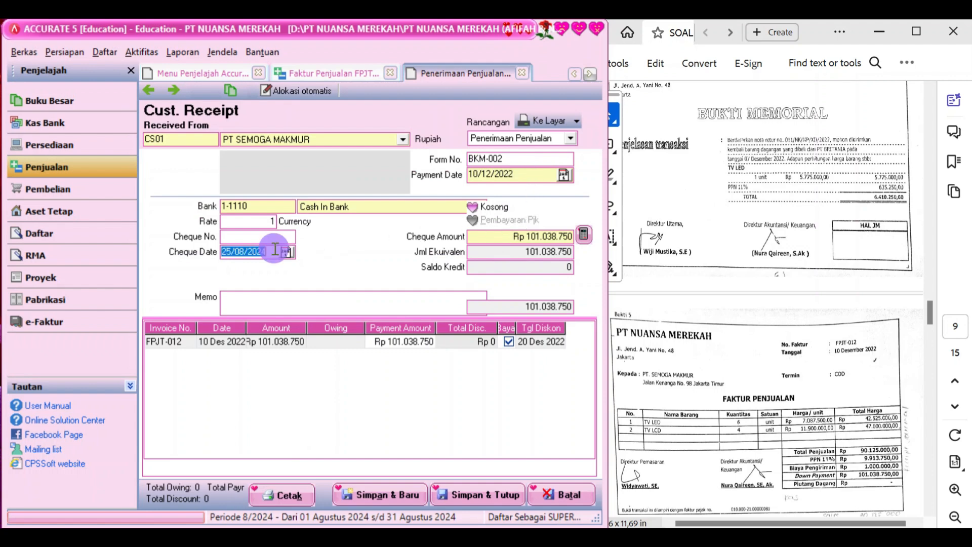
type("10/12/")
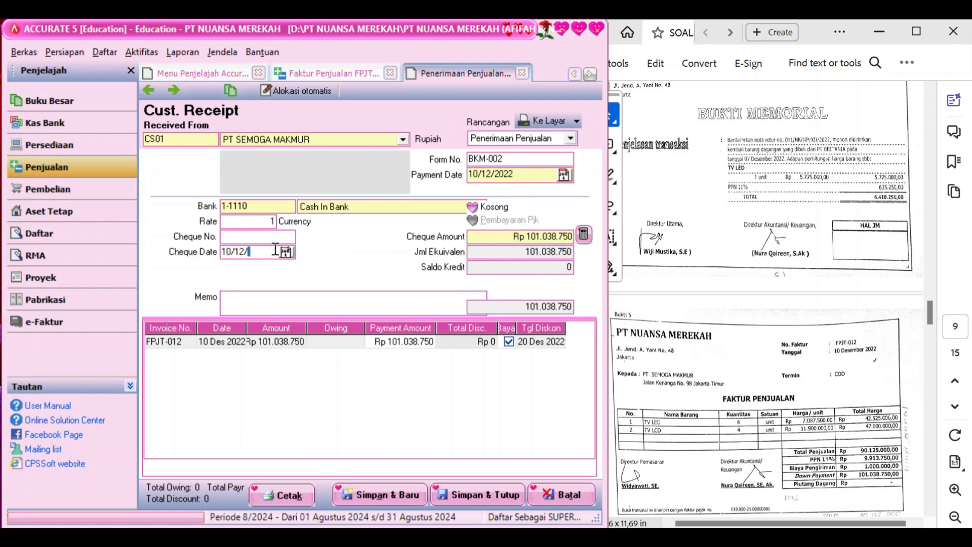
type("2022")
left_click(301, 300)
type("Penerimaan P")
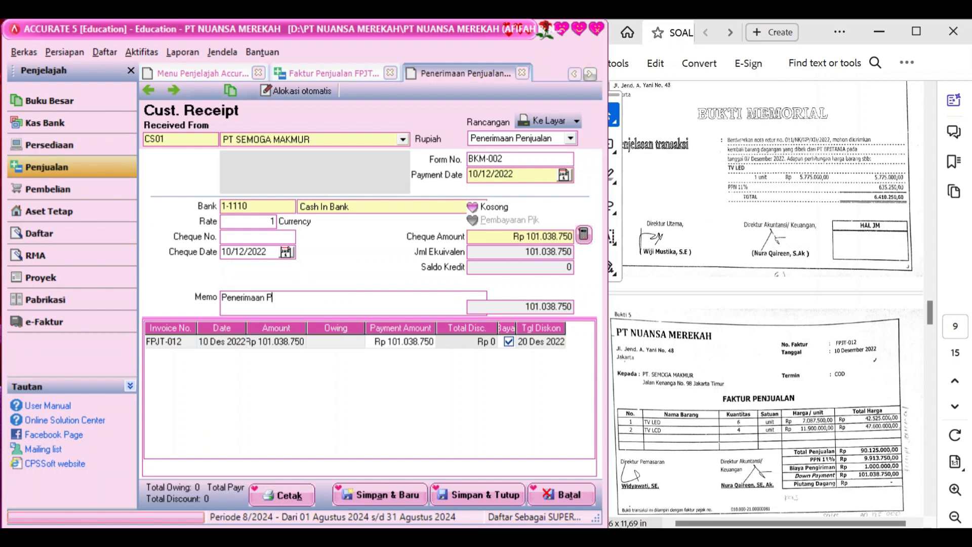
key("BackSpace")
type("pembayaran pe")
type("njualan")
type("n")
Change the receipt's form number from BKM-002 to FPJT-012 and save it
left_click(519, 160)
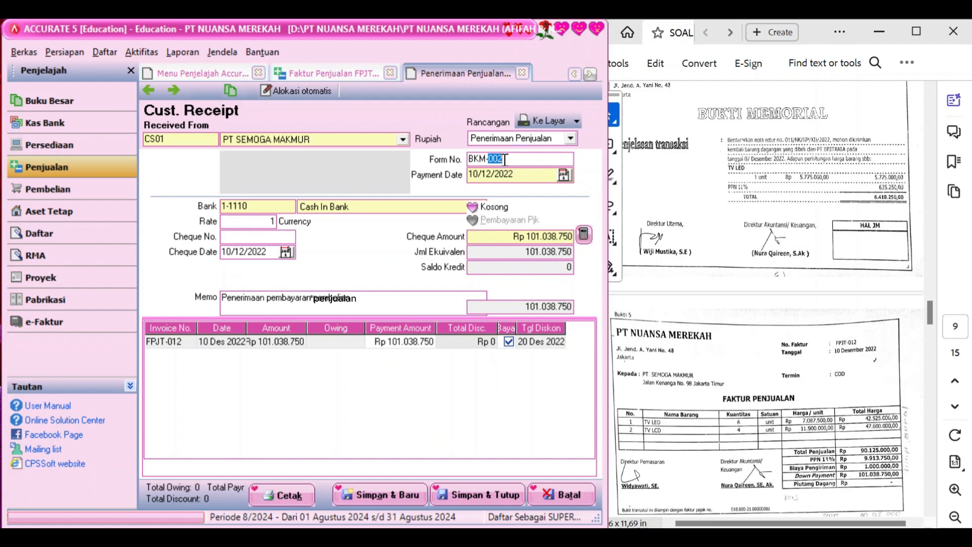
left_click(473, 160)
left_click_drag(503, 159, 467, 161)
type("FPJT-012")
left_click(479, 497)
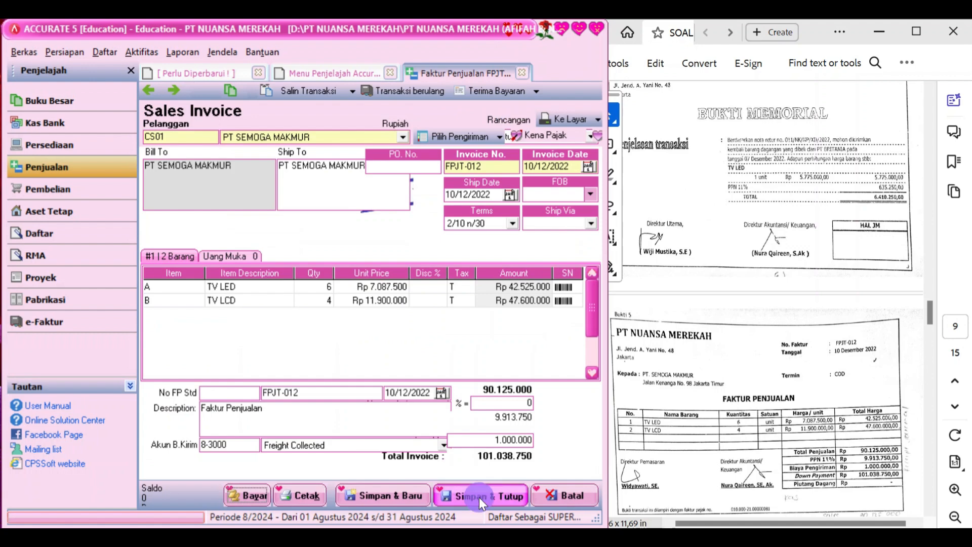
Save invoice FPJT-012, then start a new Kas Bank other payment BKK-002
left_click(479, 498)
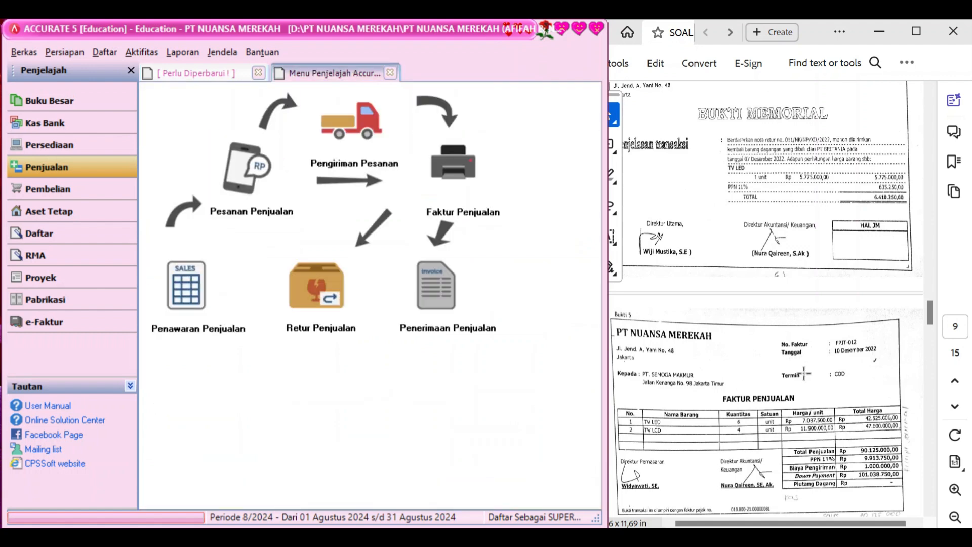
scroll(855, 371, "down", 5)
scroll(855, 371, "down", 3)
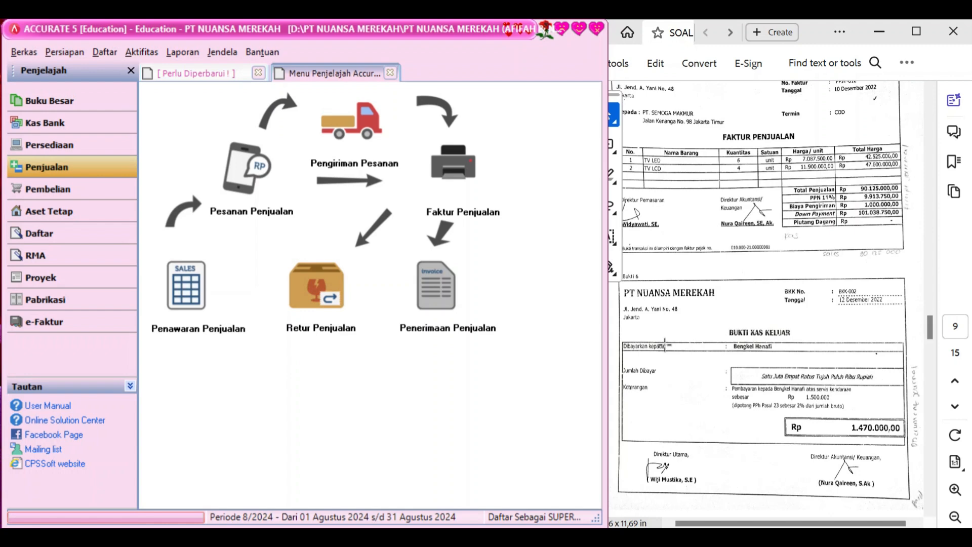
left_click(115, 126)
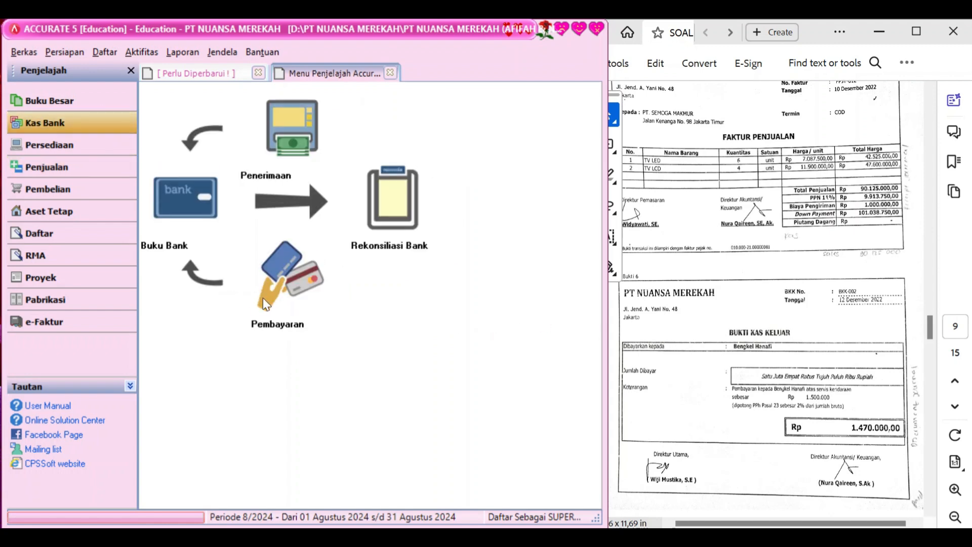
left_click(263, 298)
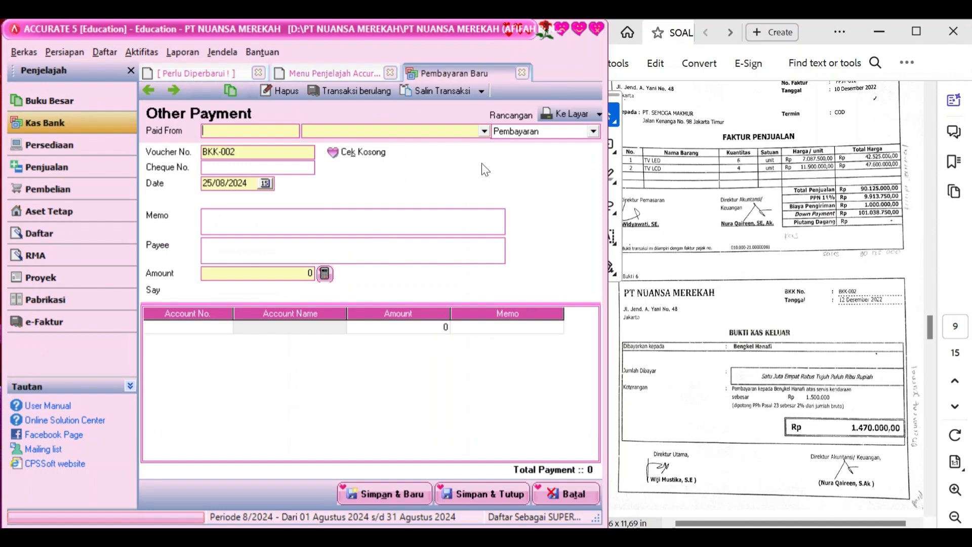
Pay from Cash In Bank, dated 12/12/2022, memo 'Pembayaran servis kendaraan', payee Bengkel Hanafi
left_click(486, 128)
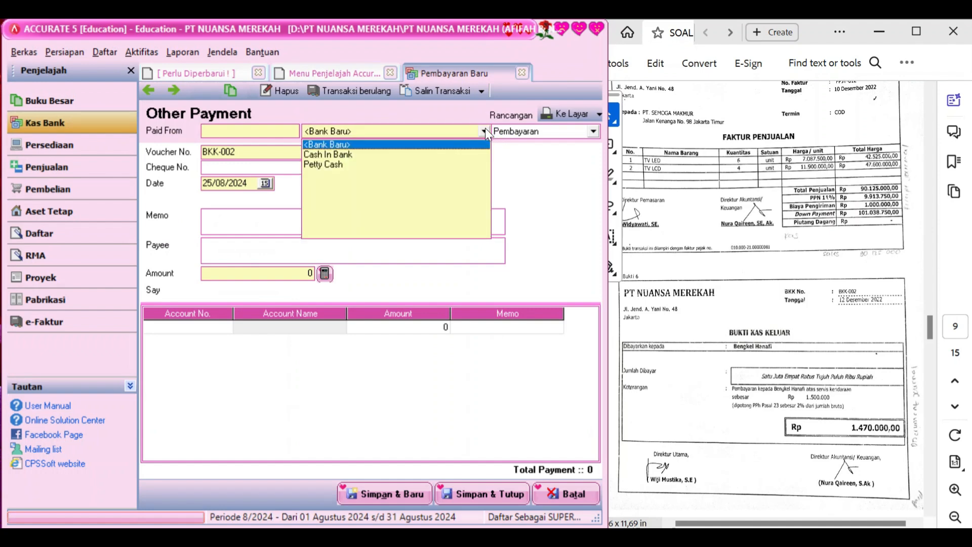
left_click(421, 159)
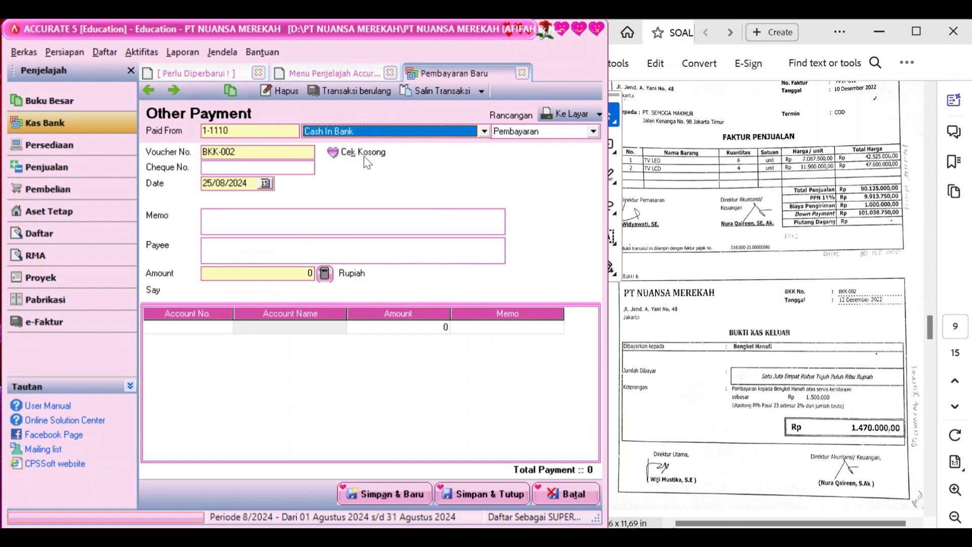
left_click(249, 180)
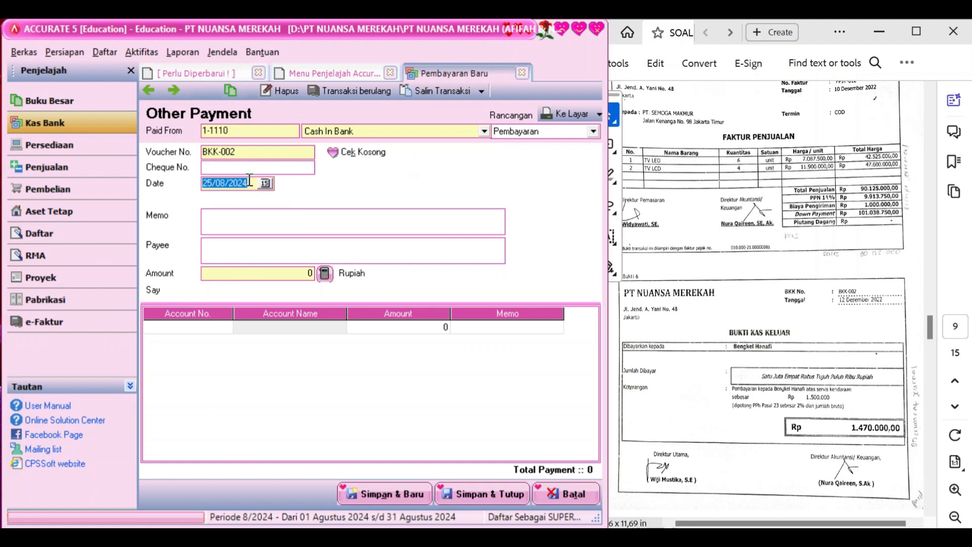
left_click(249, 180)
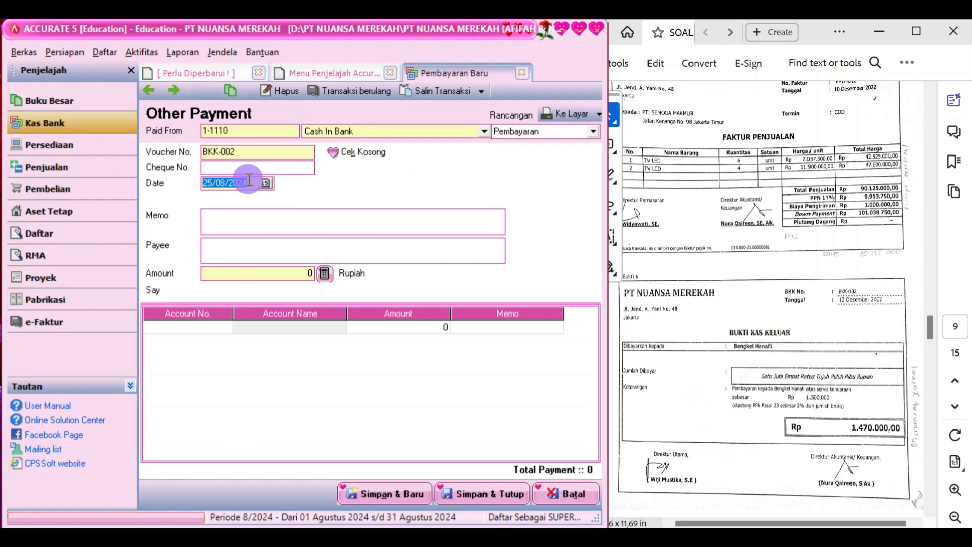
type("12/12/")
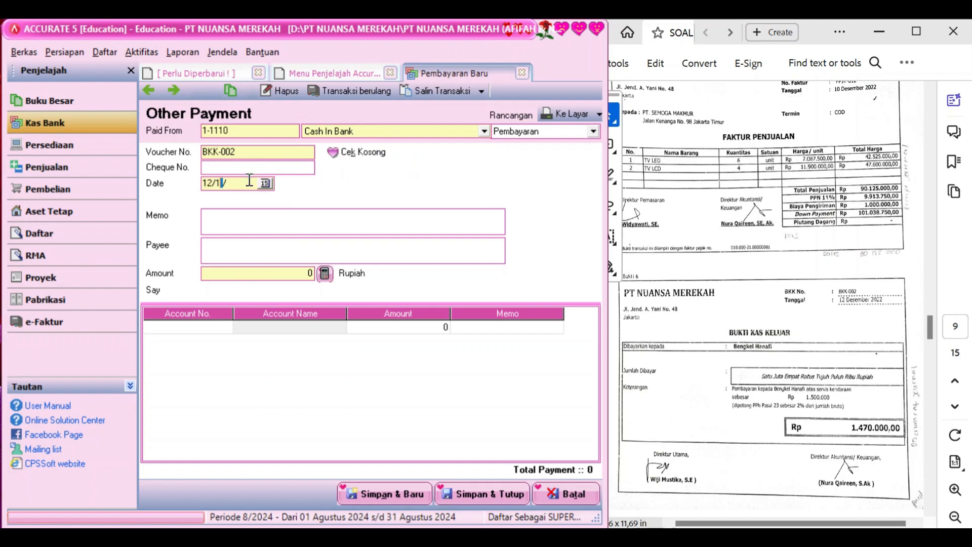
type("2022")
left_click(244, 213)
type("Pembaya")
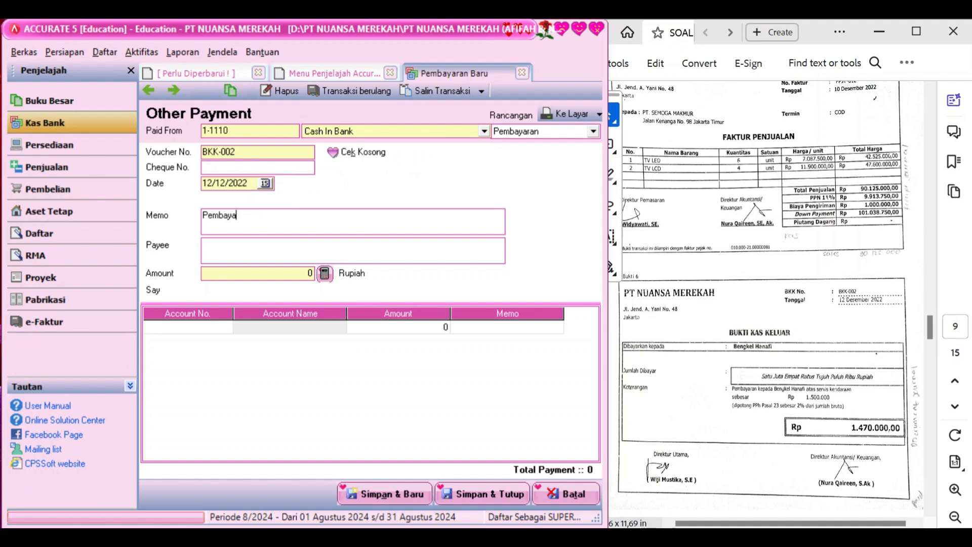
type("ran")
type("servis kendaraan")
left_click(227, 251)
type("Bengkel Hanafi")
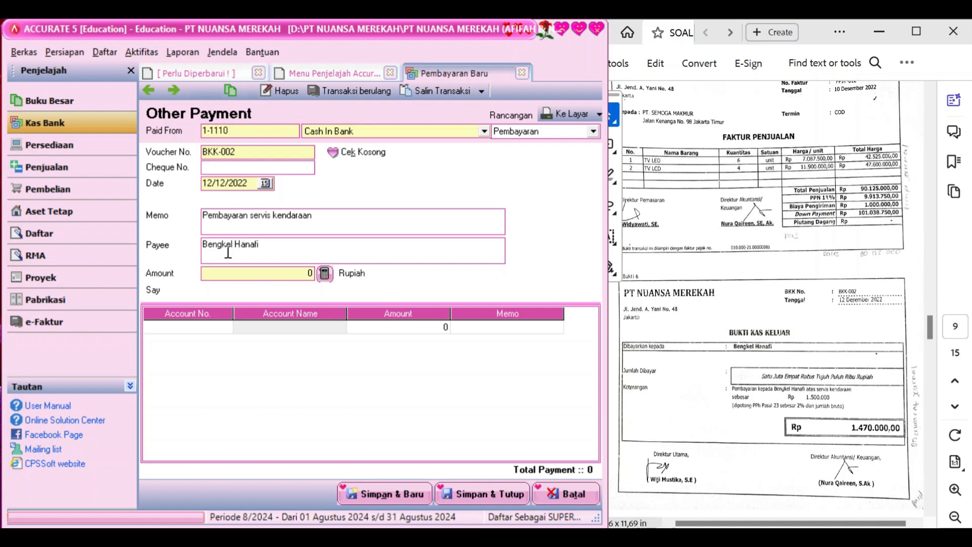
left_click(215, 328)
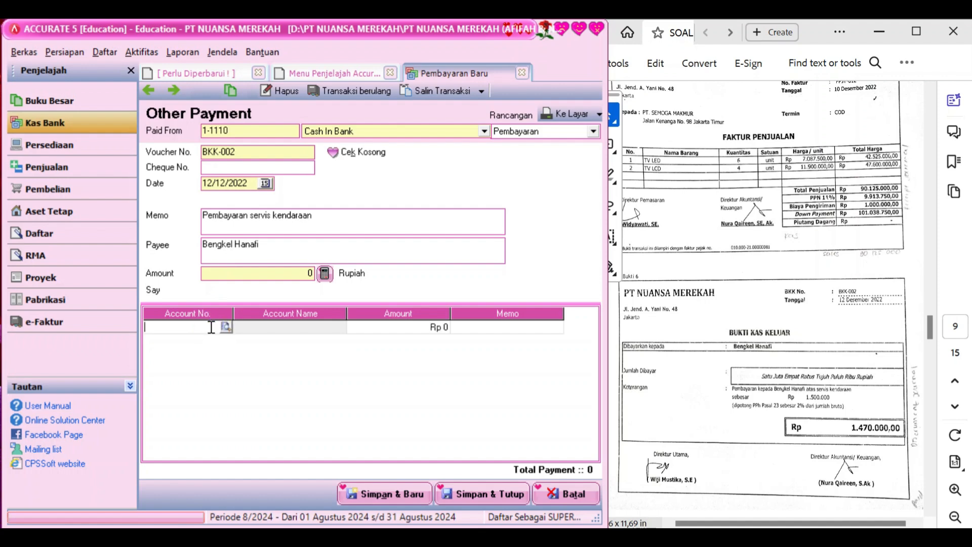
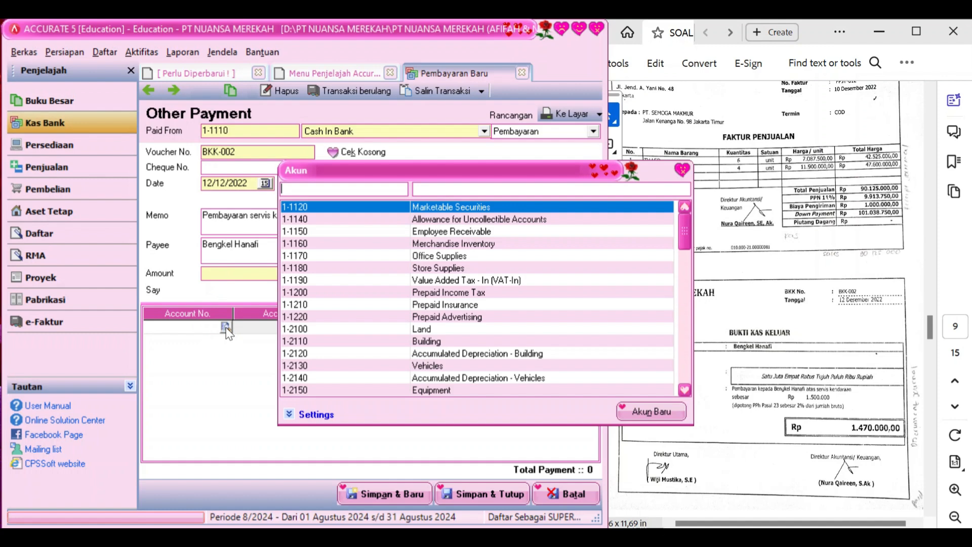
Put account 6-1180 Repairs & Maintenance Expense on the first line with amount 1.500.000
left_click(490, 188)
type("rep")
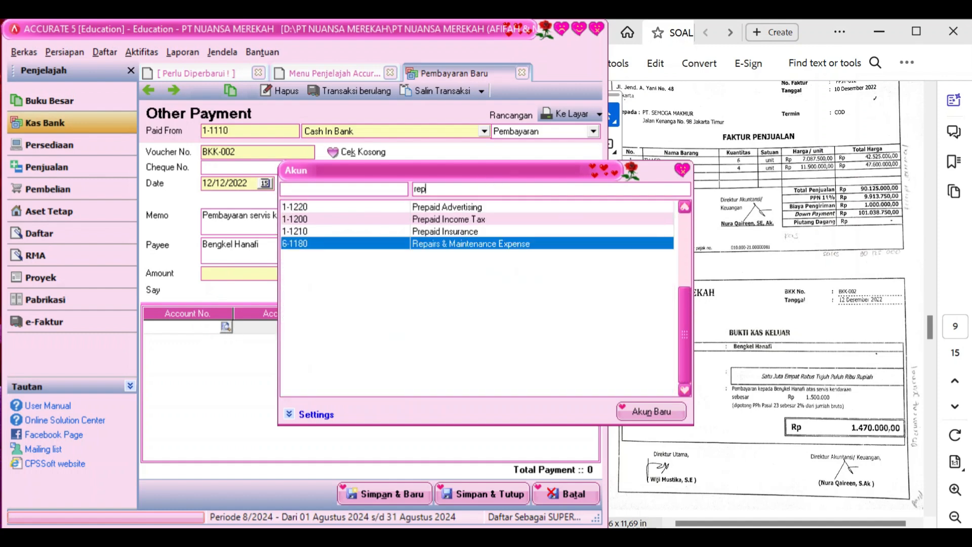
type("ai")
left_click(487, 244)
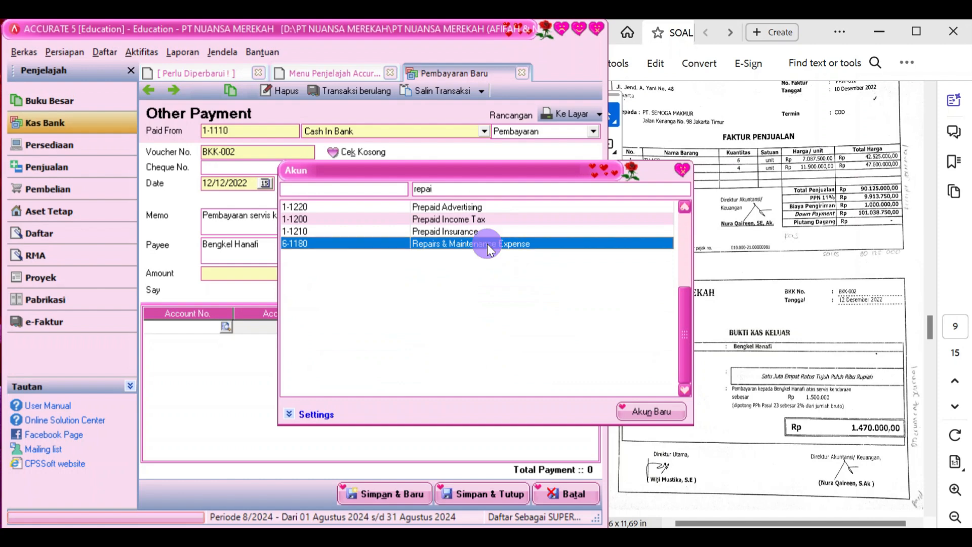
left_click(487, 244)
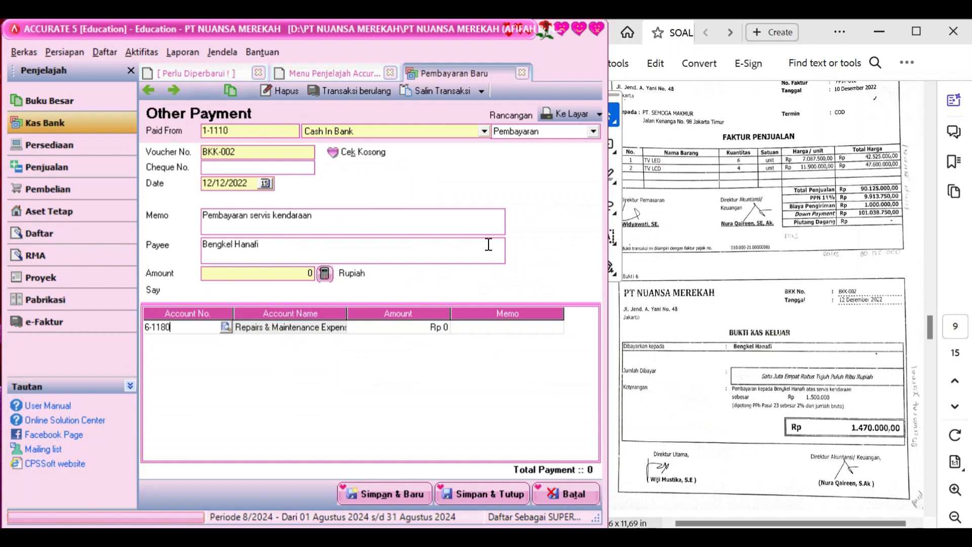
key("Tab")
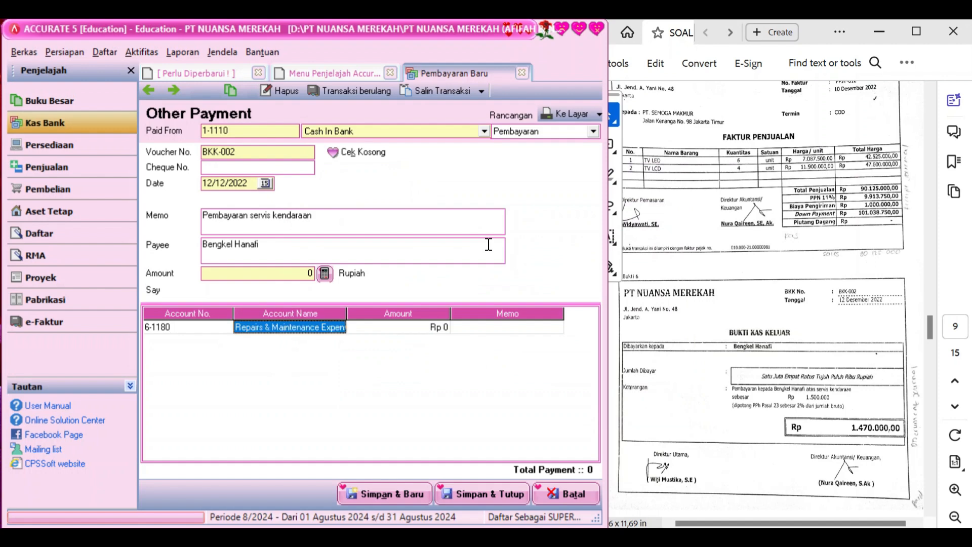
key("Tab")
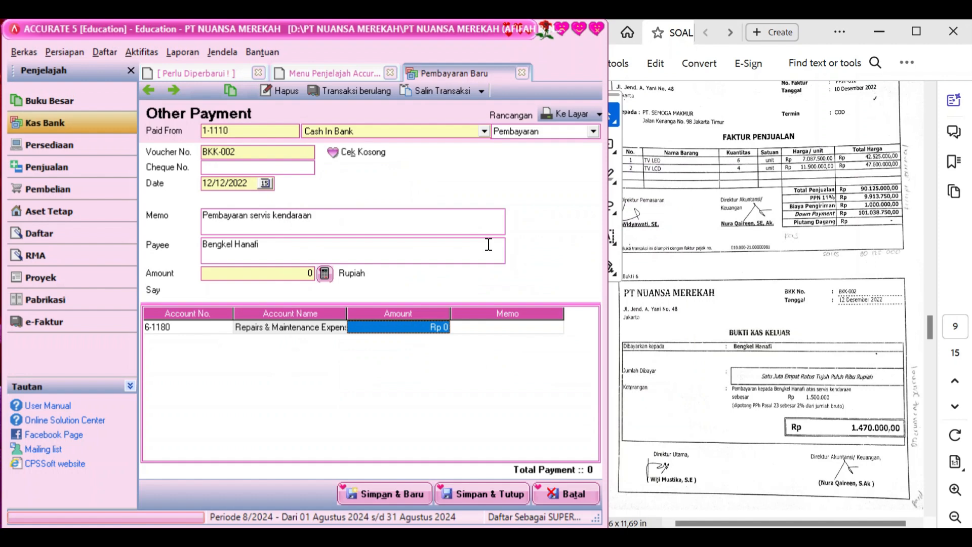
type("1500000")
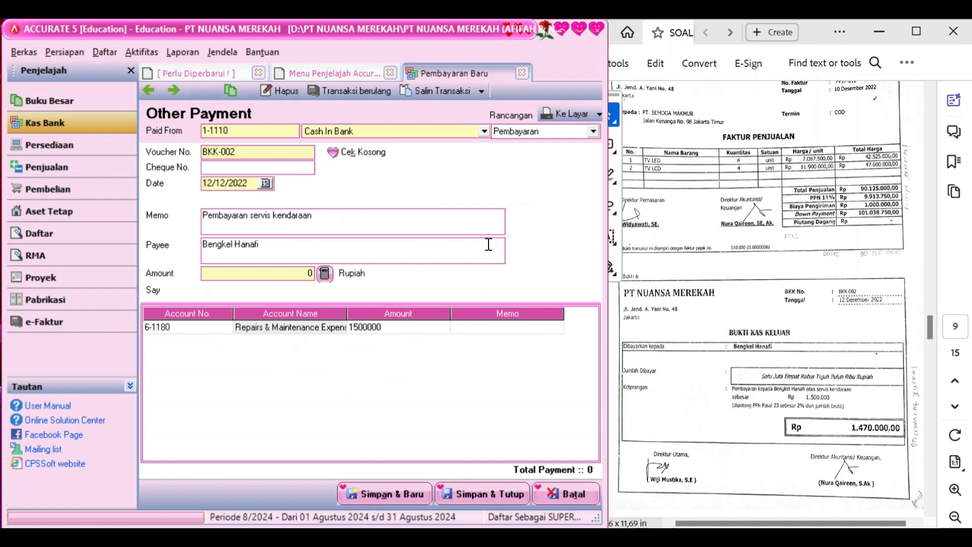
key("Tab")
key("Tab")
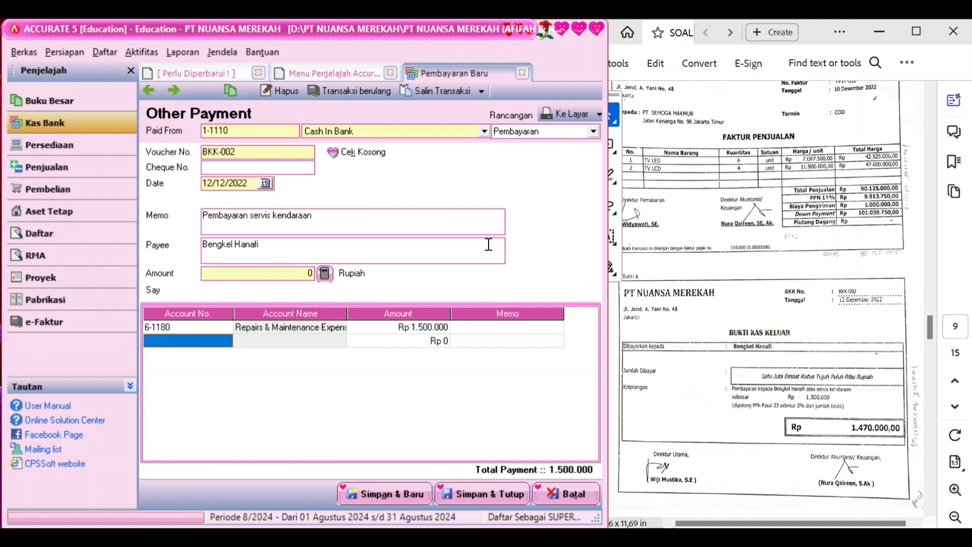
left_click(227, 341)
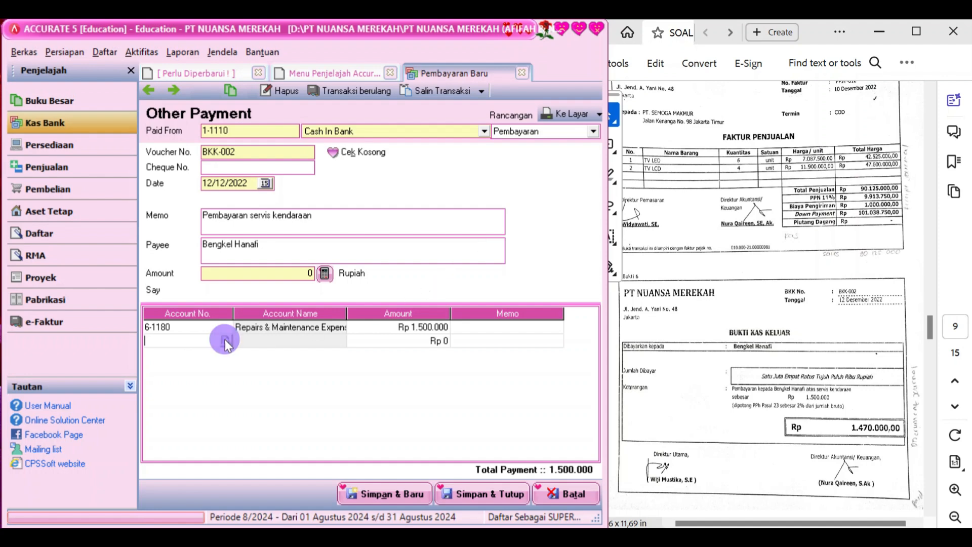
Add account 2-1140 Income Tax Payable as the second line with amount 30.000
left_click(227, 341)
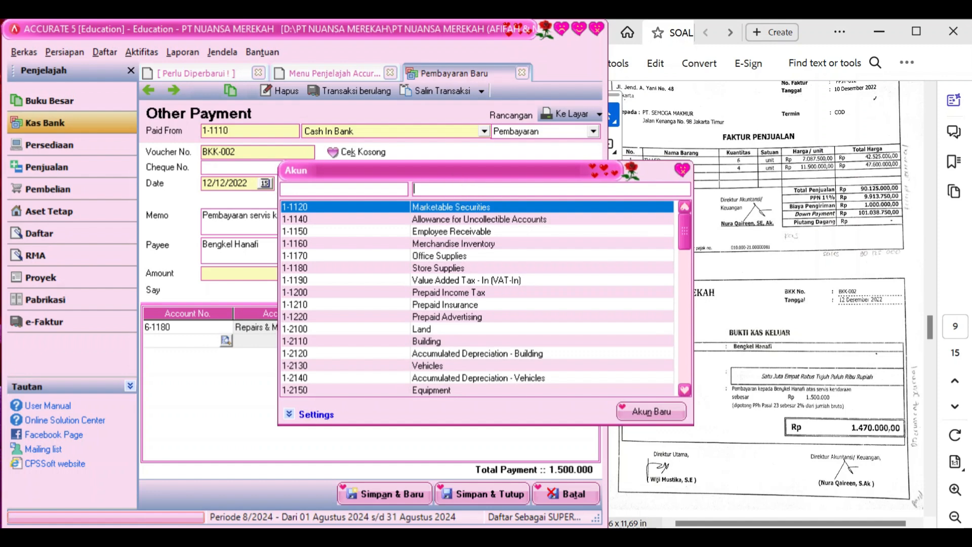
type("inco")
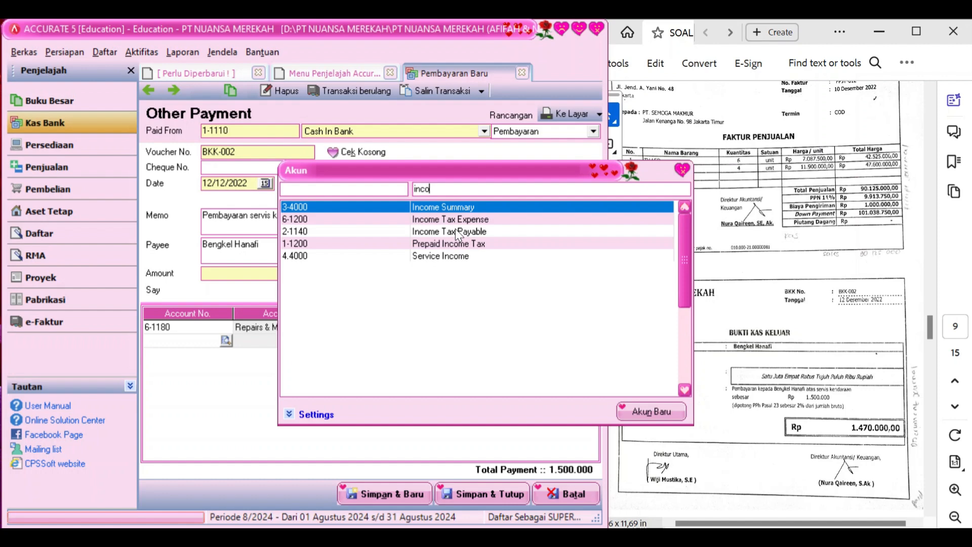
left_click(454, 230)
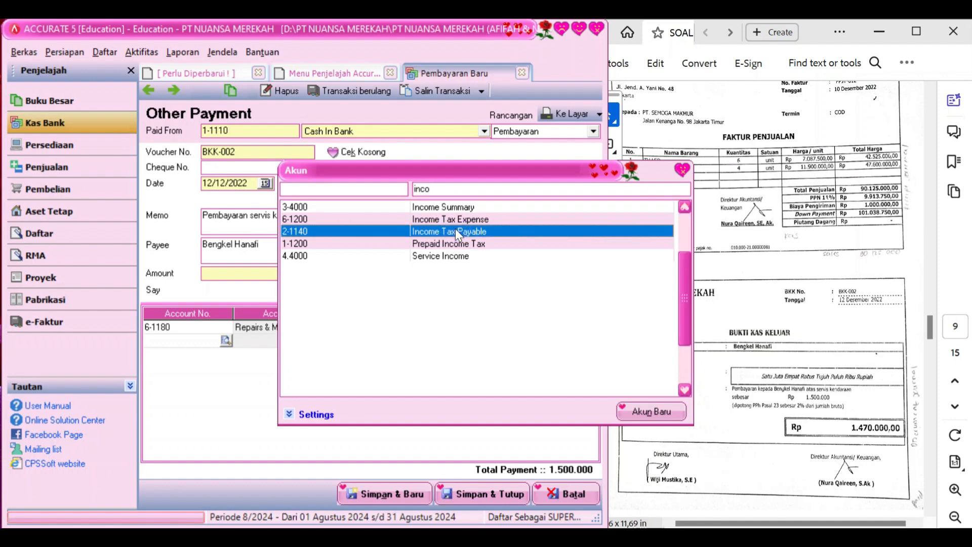
double_click(455, 231)
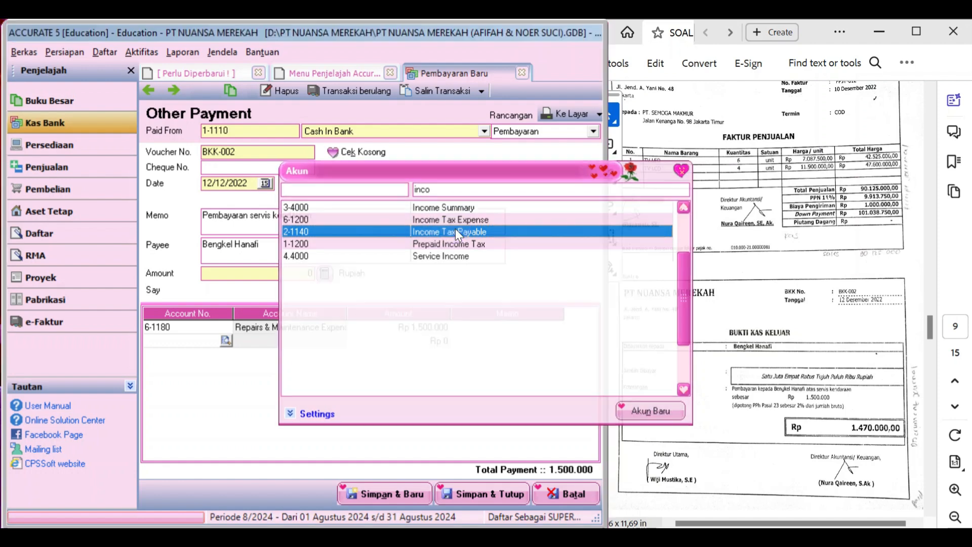
key("Tab")
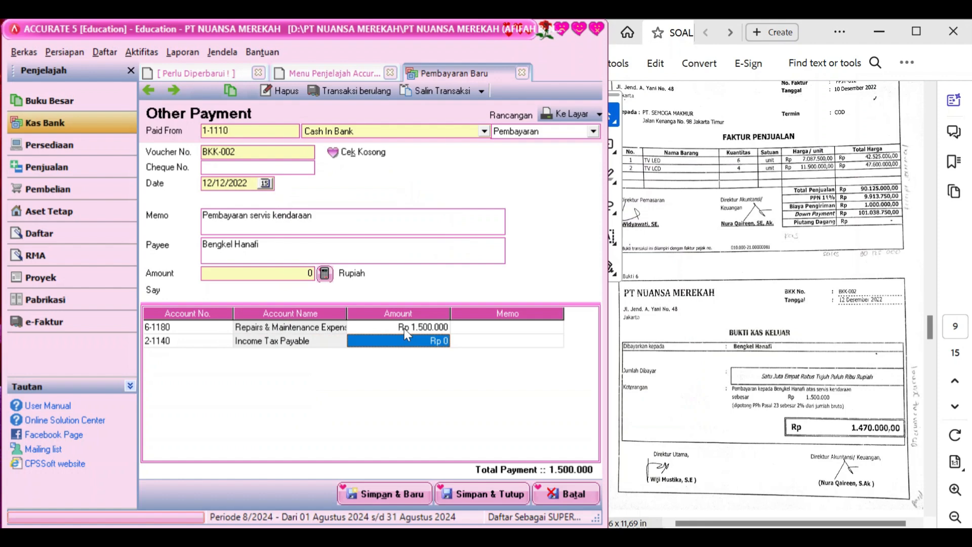
type("300")
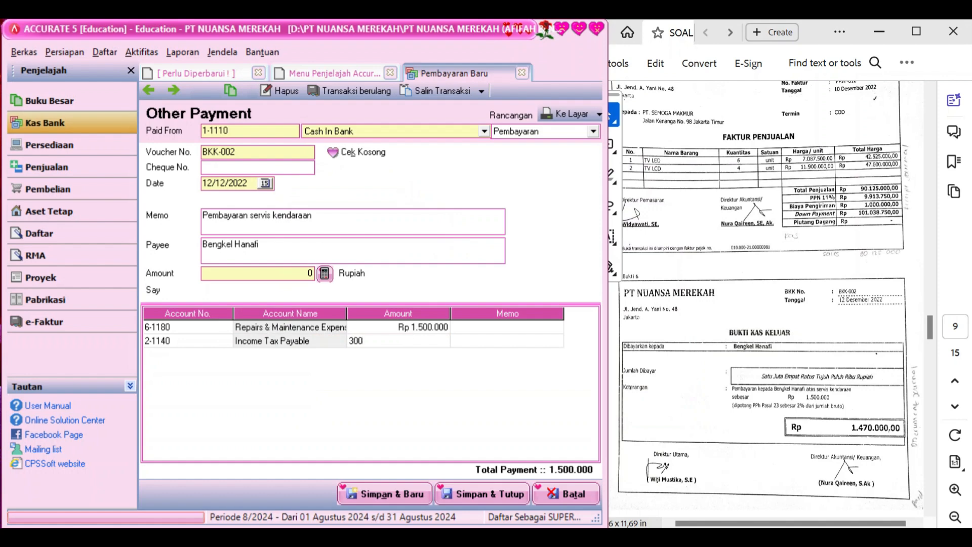
type("000")
key("BackSpace")
key("Return")
key("Return")
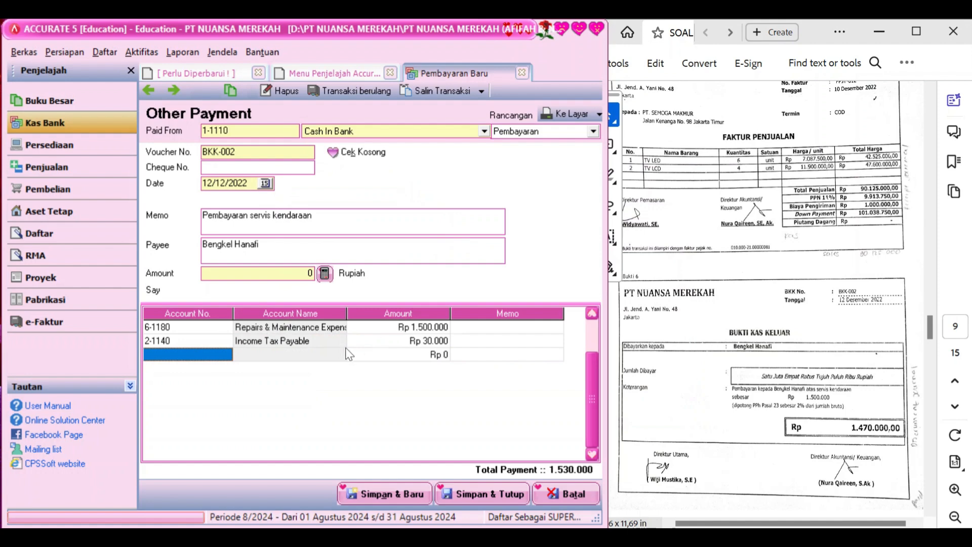
Recalculate the voucher amount and make the tax line a (30.000) deduction
left_click(325, 274)
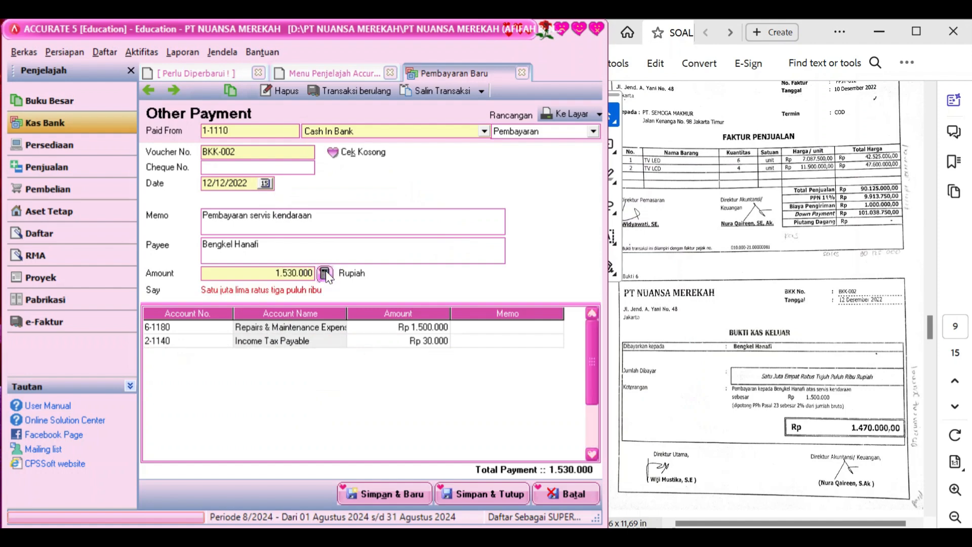
left_click(372, 338)
left_click(372, 339)
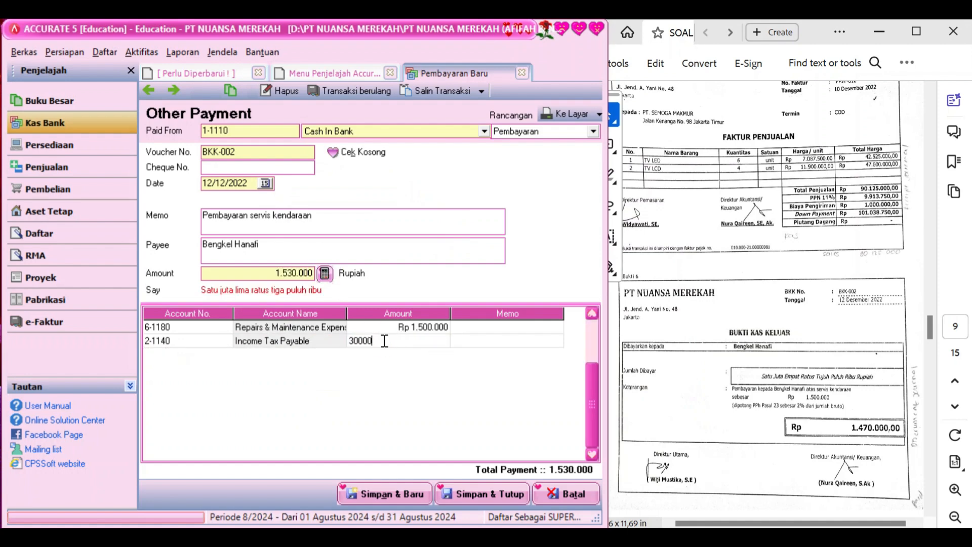
key("Left")
key("Left")
type("-")
key("Return")
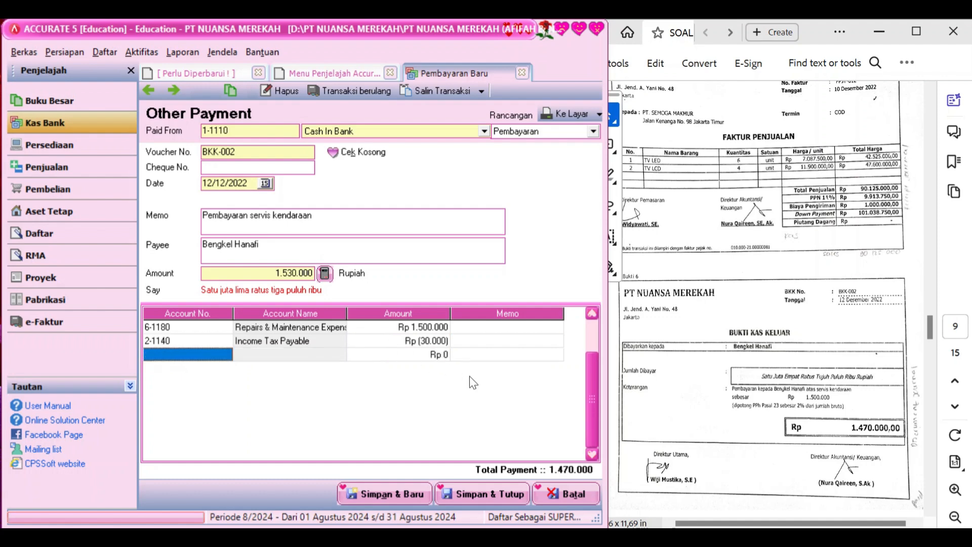
key("Return")
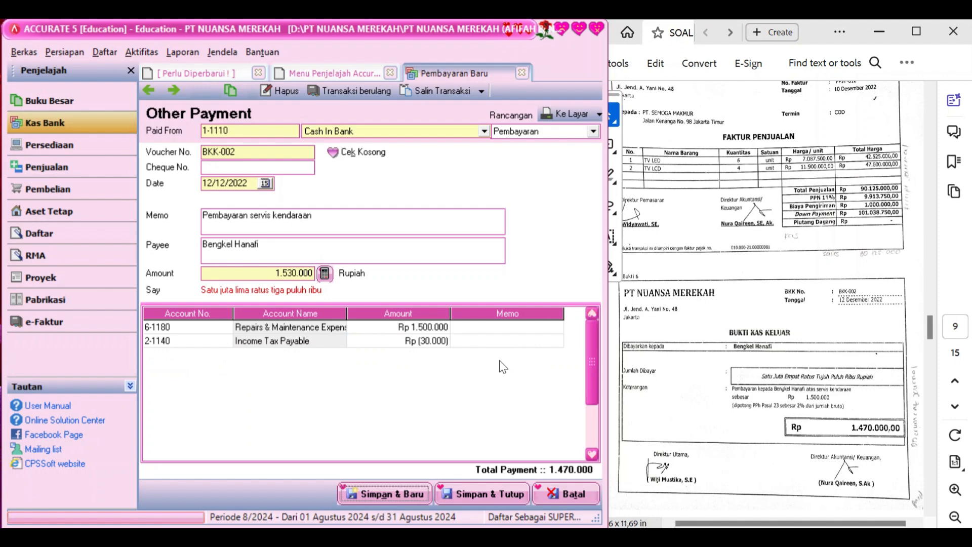
Recommit the 1.500.000 repairs amount, recalculate the voucher to 1.470.000, and save BKK-002
left_click(440, 329)
left_click(432, 326)
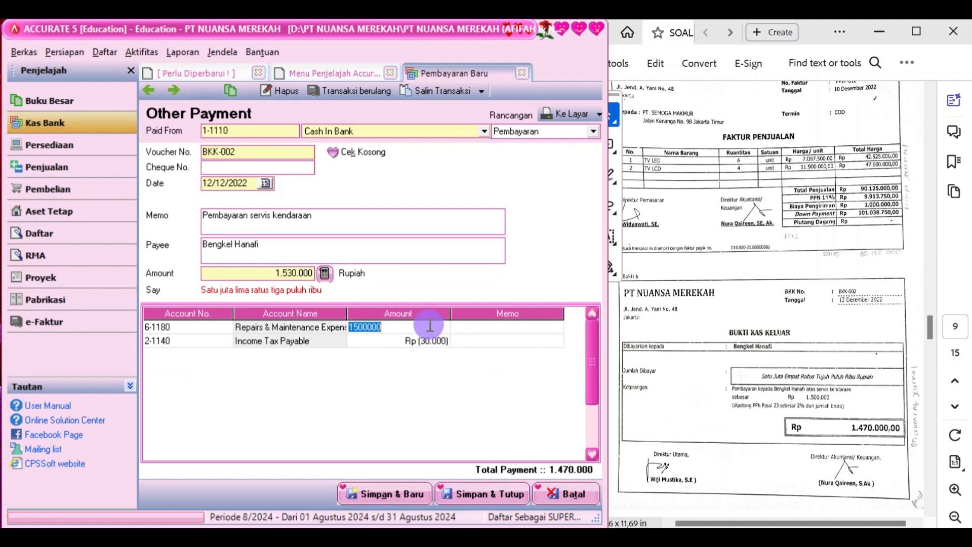
left_click(430, 326)
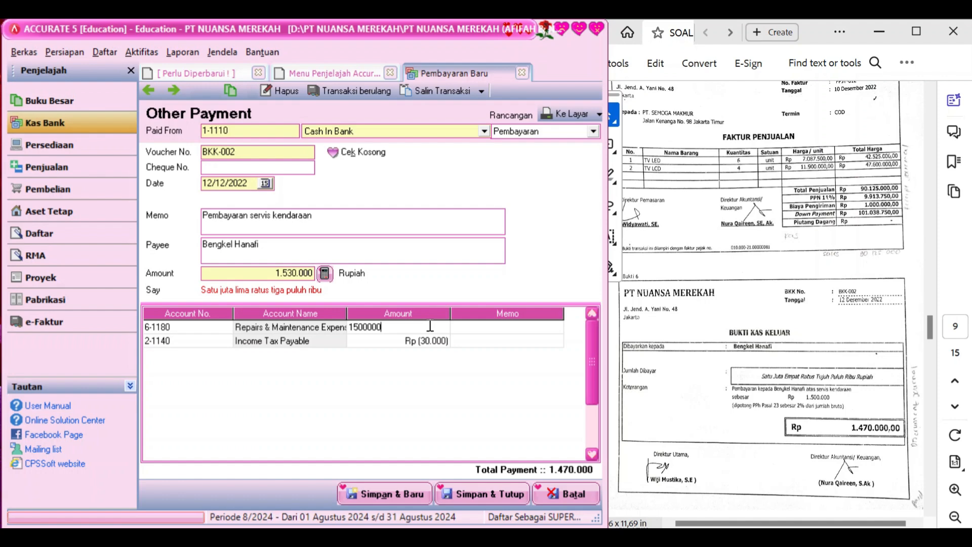
key("Return")
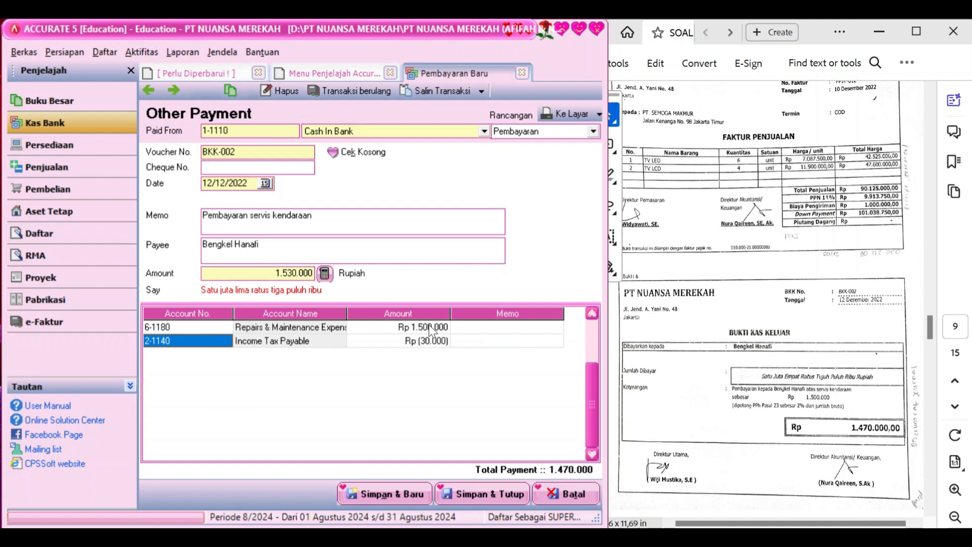
left_click(323, 277)
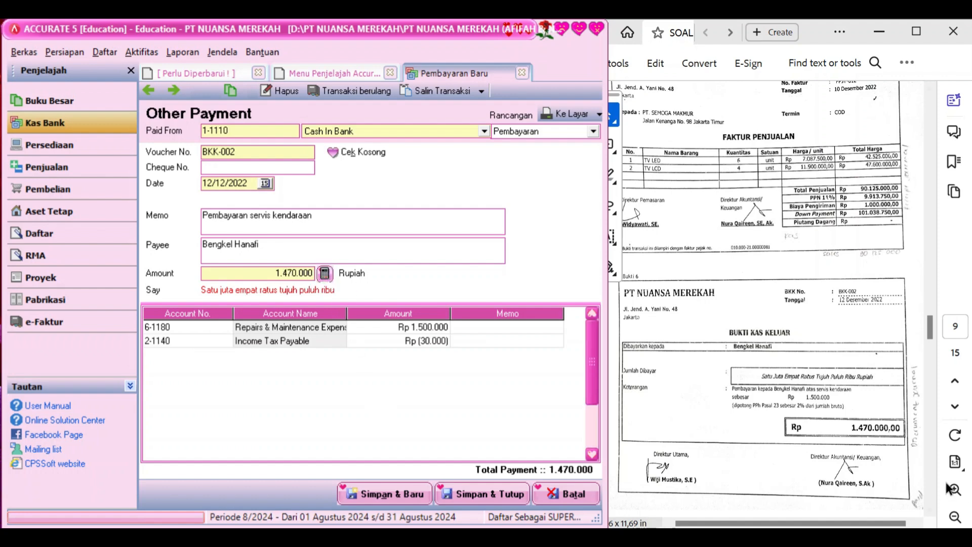
left_click(506, 402)
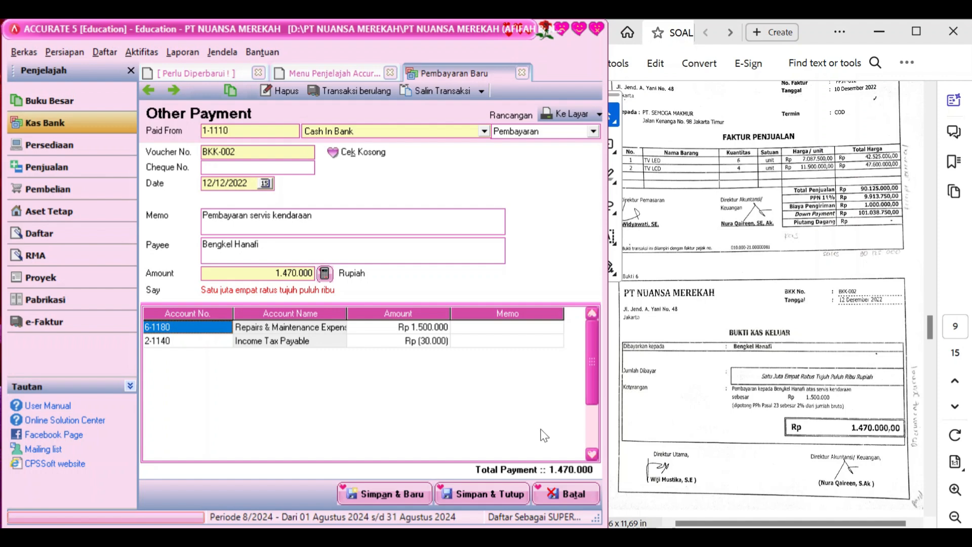
left_click(488, 494)
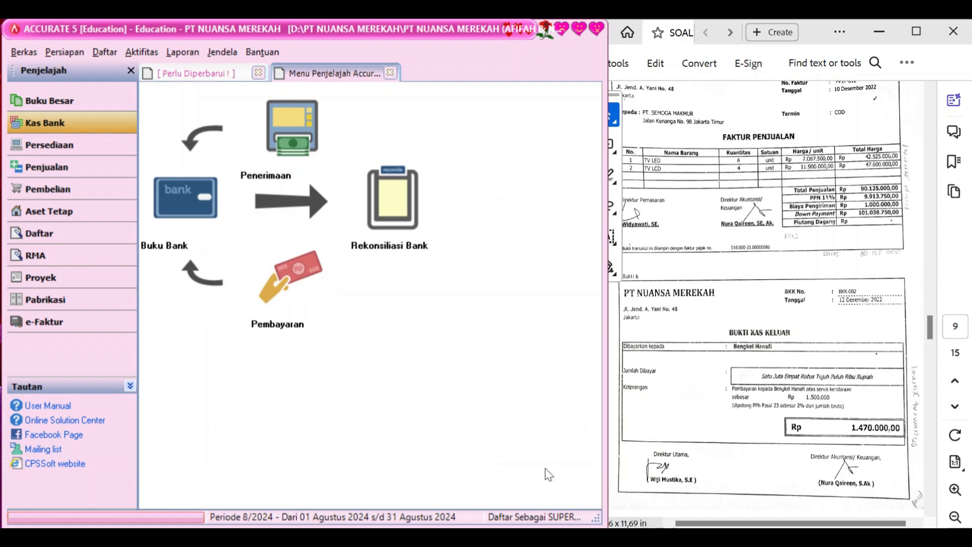
Scroll the source PDF to Bukti 7 and start a new Other Deposit receipt
scroll(772, 390, "down", 5)
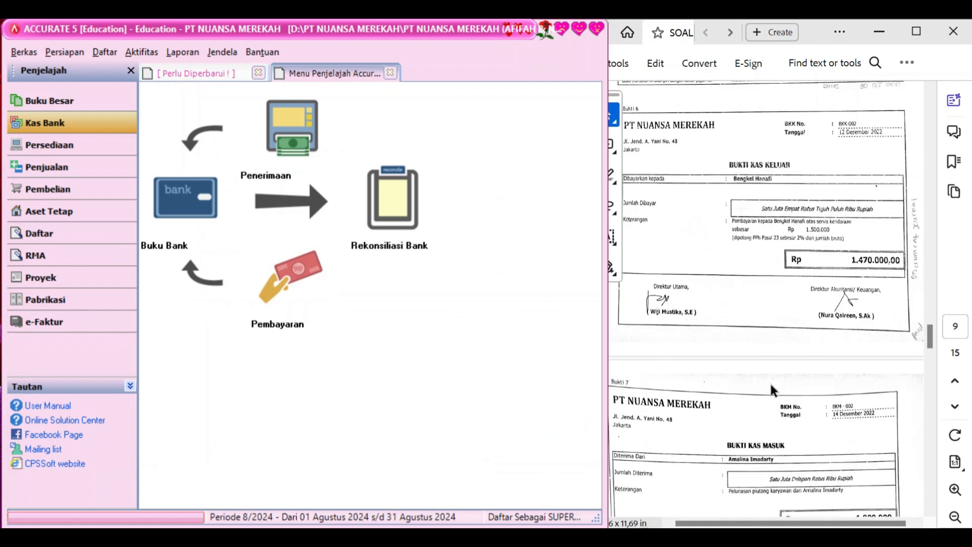
scroll(772, 390, "down", 3)
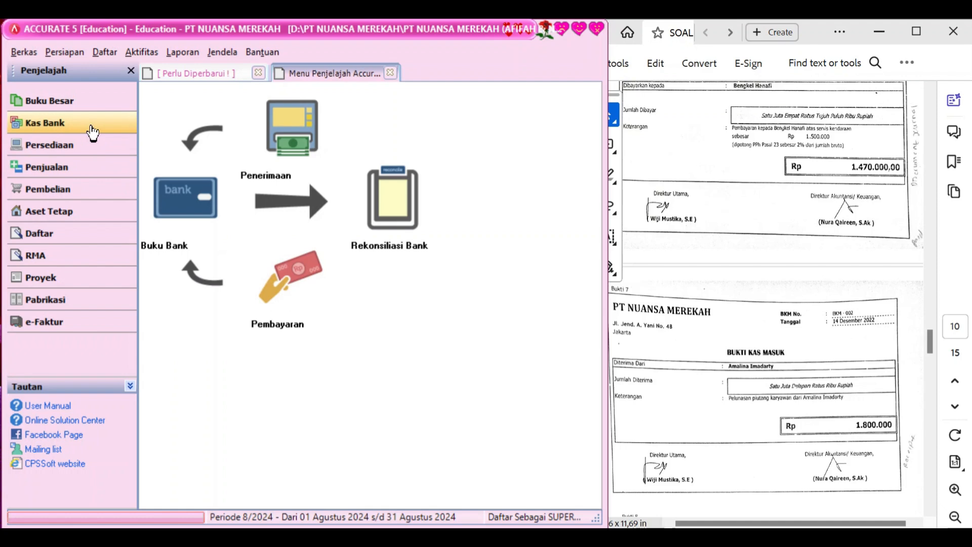
left_click(280, 141)
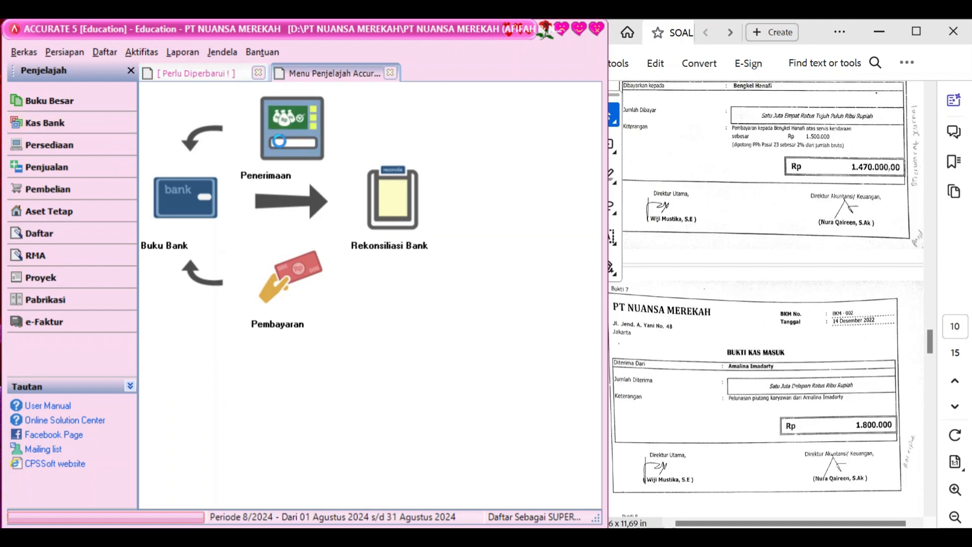
Deposit to Cash In Bank as voucher BKM-002, dated 14/12/2022, memo 'Pelunasan piutang karyawan'
left_click(484, 132)
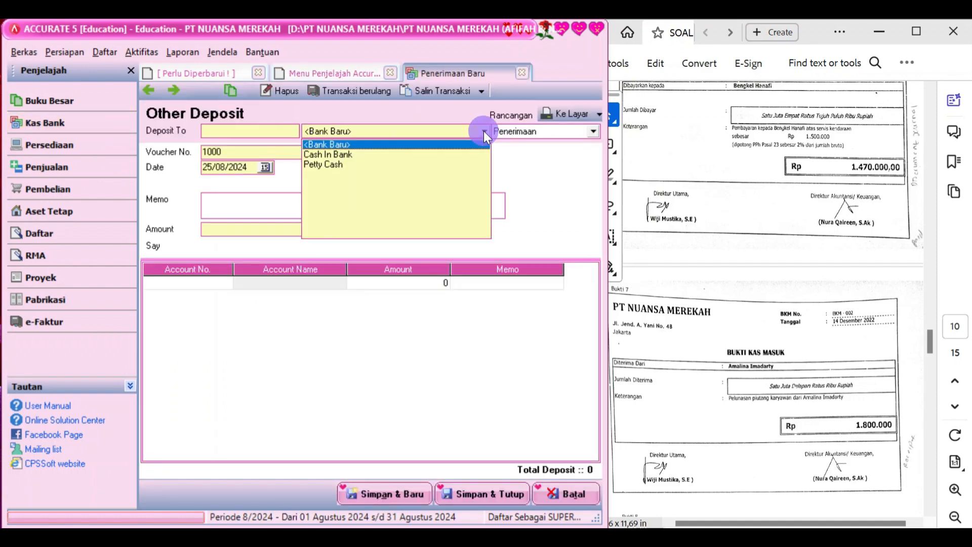
left_click(392, 161)
left_click(393, 161)
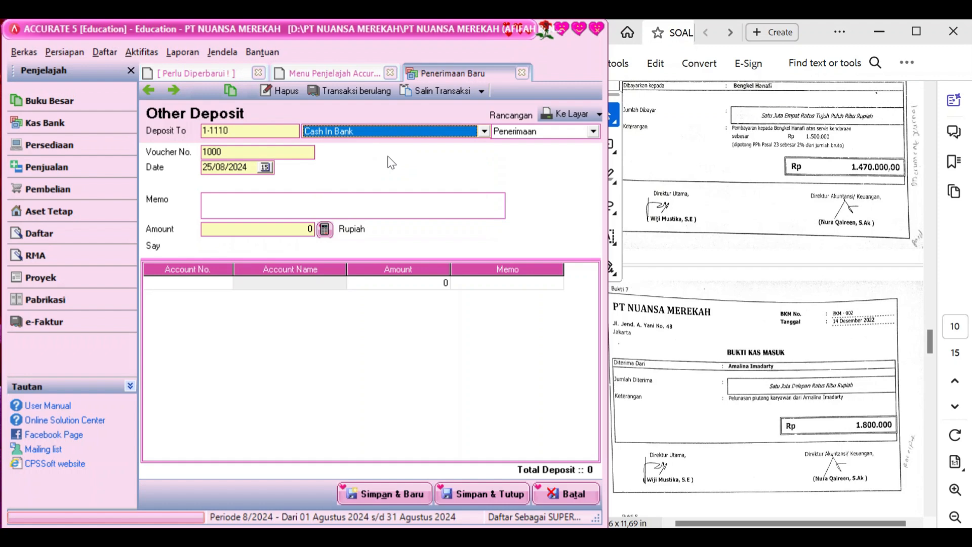
left_click(259, 153)
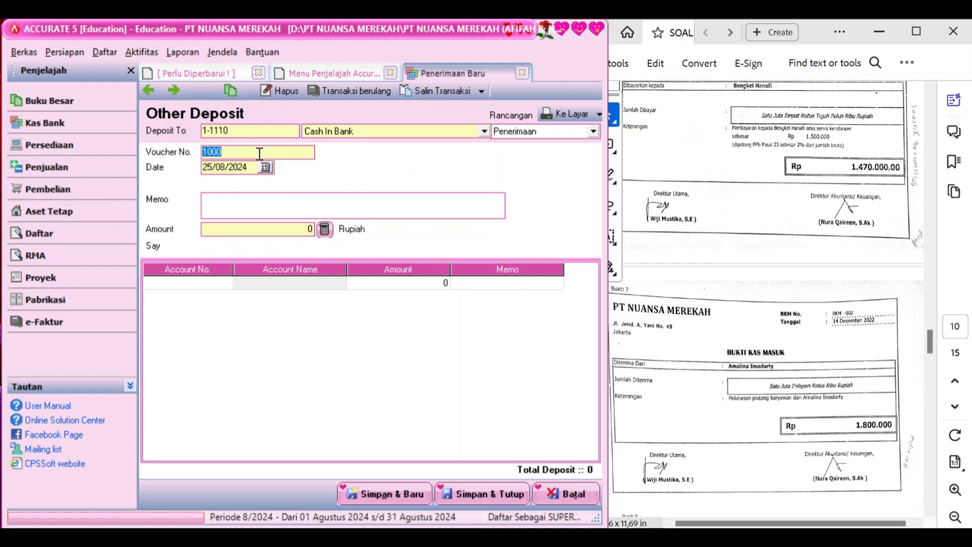
type("BKM-002")
left_click(251, 166)
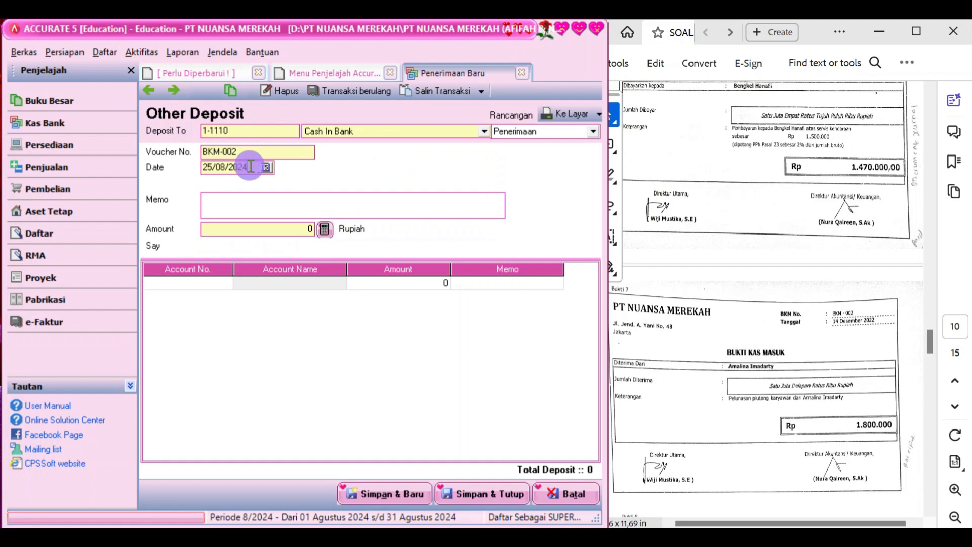
type("14/12/202")
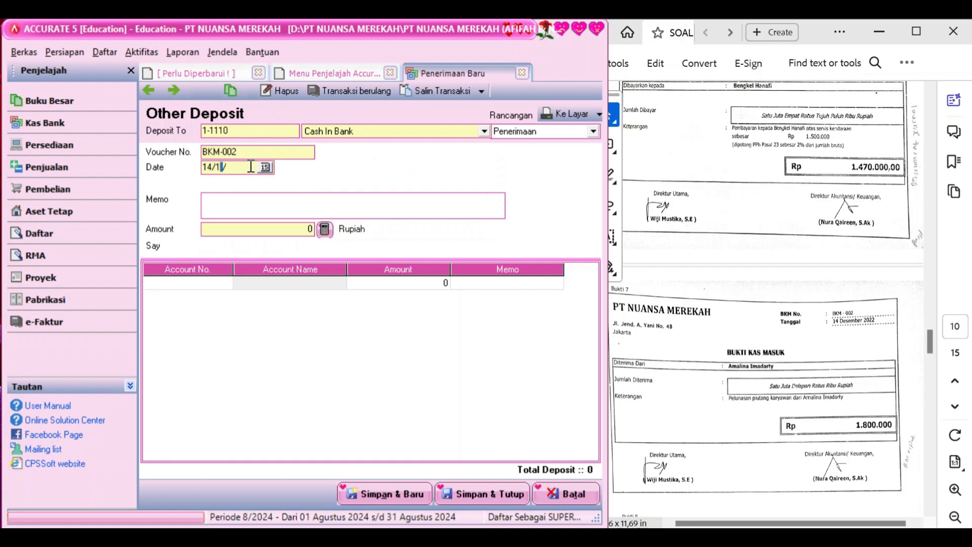
type("2")
left_click(244, 197)
type("pe")
key("BackSpace")
key("BackSpace")
type("Pelunasan")
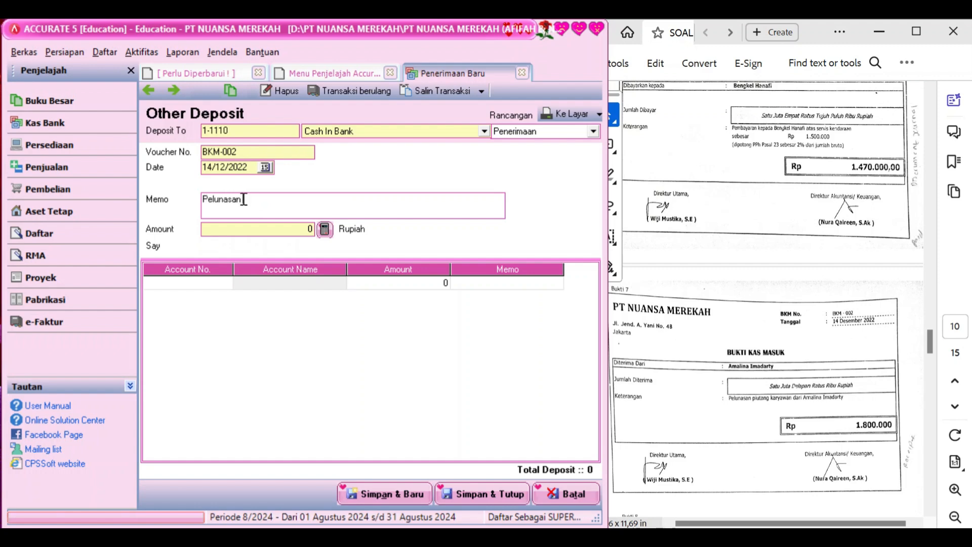
type(" piutang karyawan")
Add a 1-1150 Employee Receivable line of 1.800.000, recalculate the amount, and save BKM-002
left_click(225, 283)
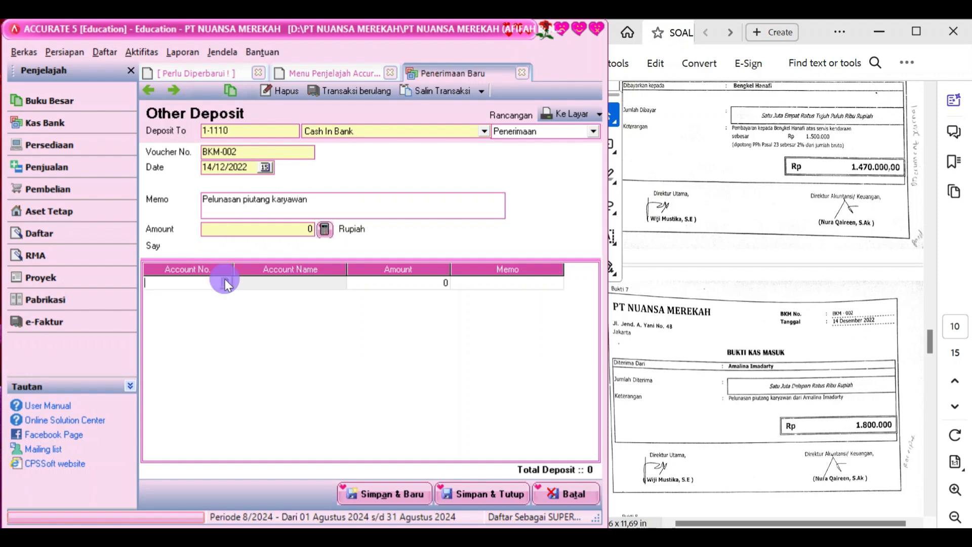
left_click(226, 283)
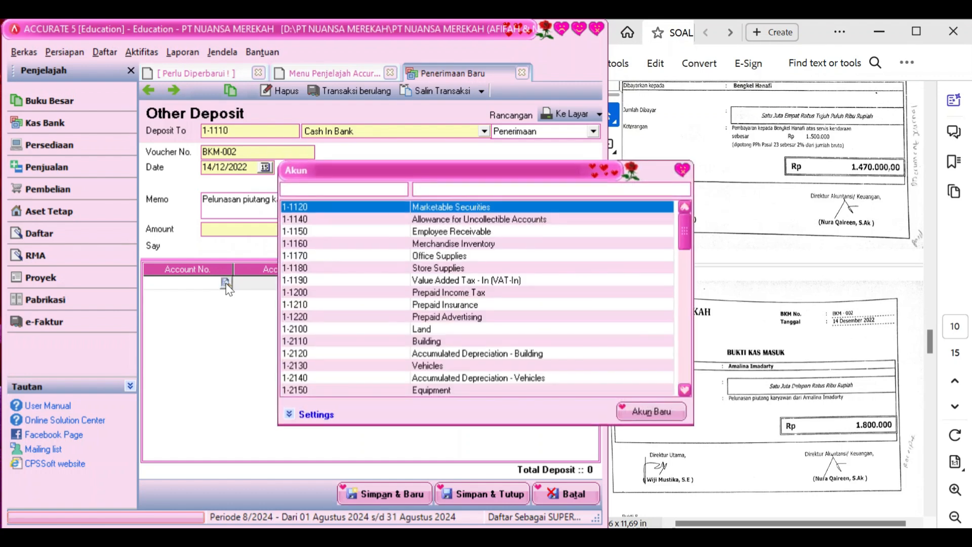
left_click(541, 195)
type("em")
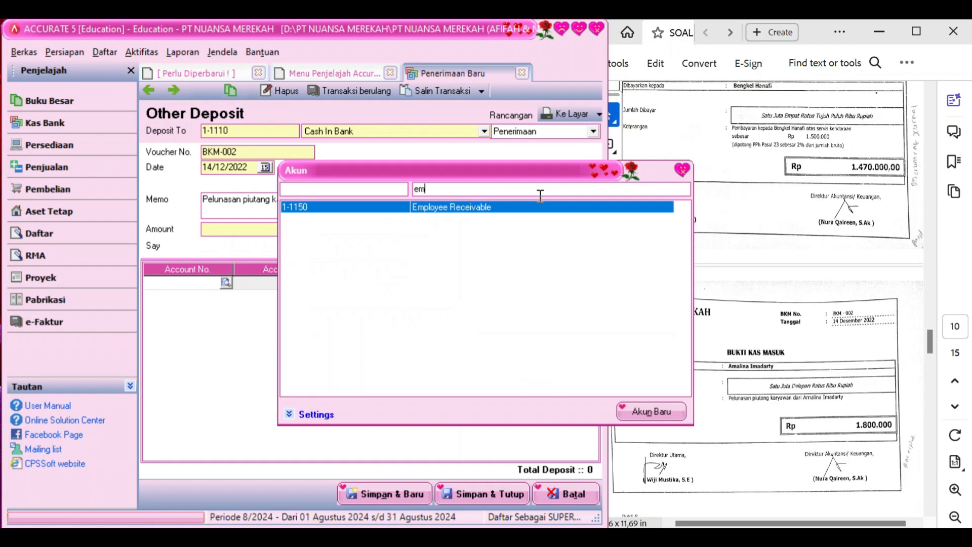
double_click(522, 207)
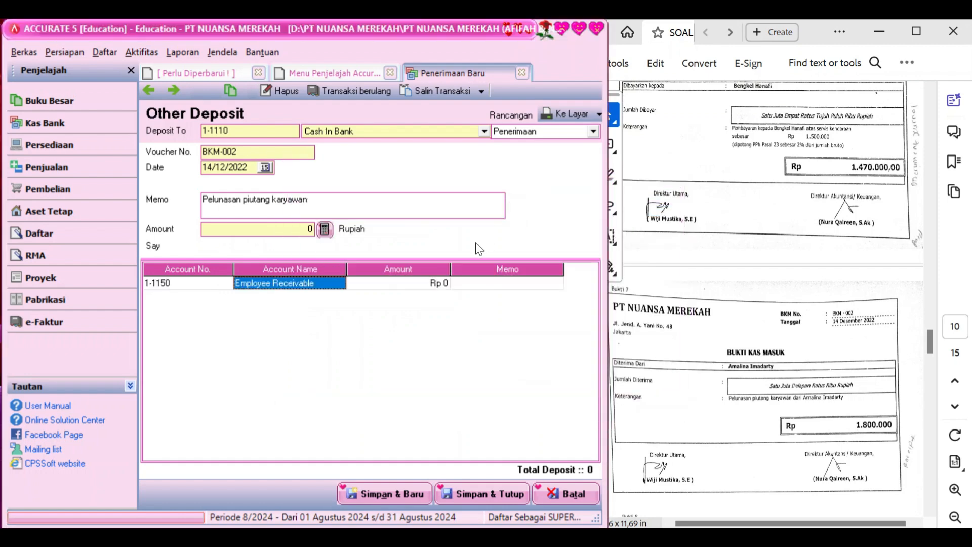
key("Tab")
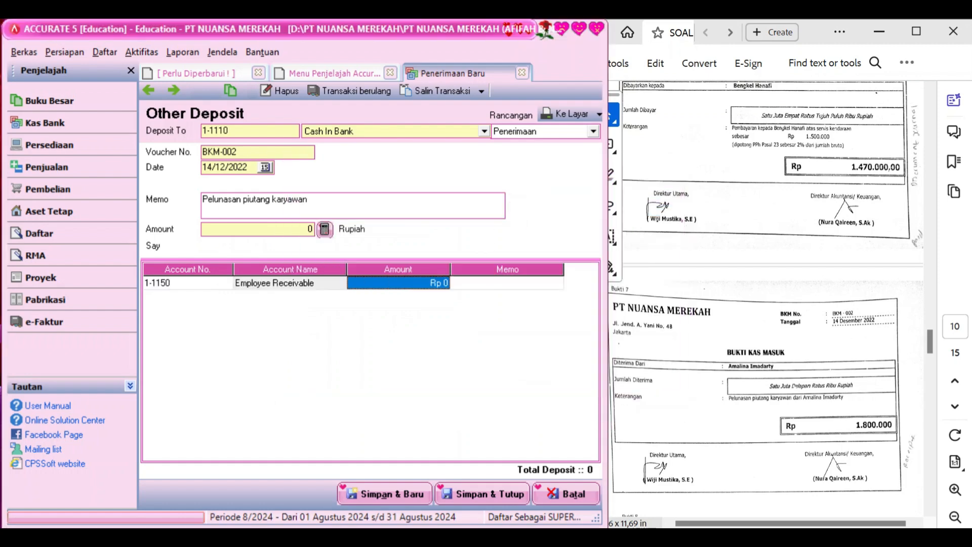
type("1.800.00")
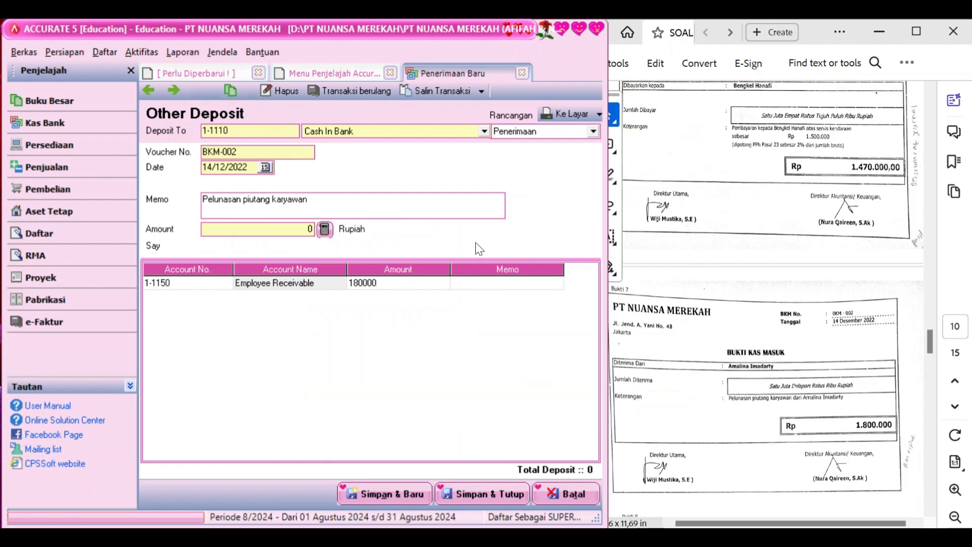
type("0")
key("Return")
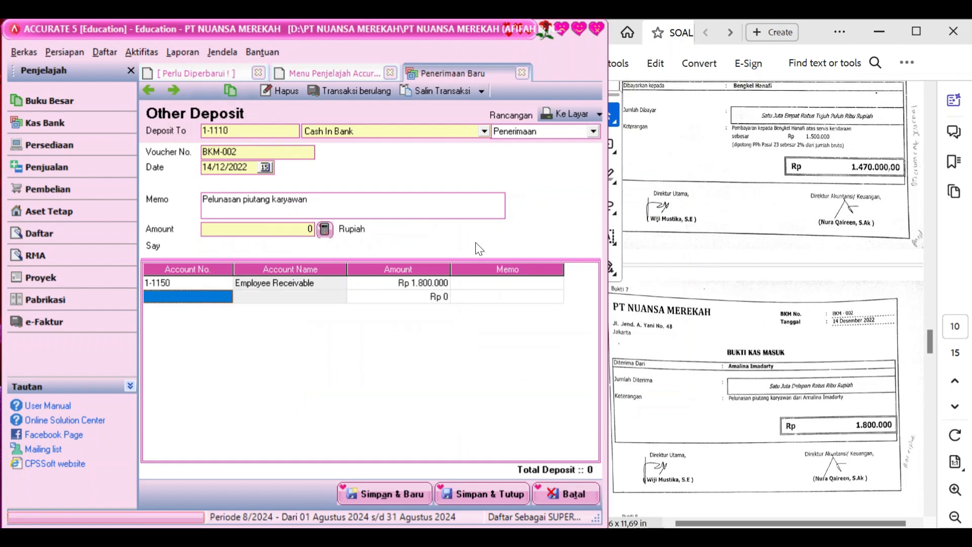
left_click(327, 231)
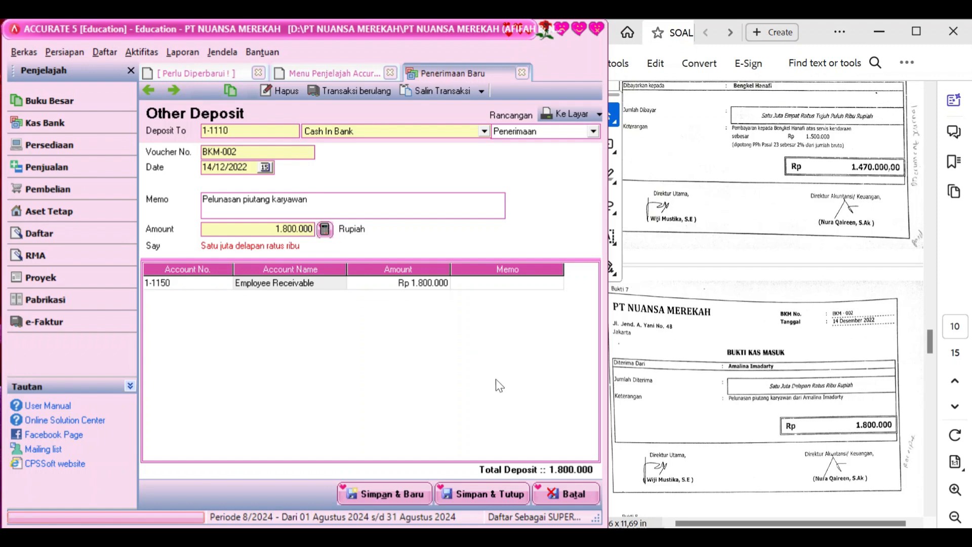
left_click(499, 491)
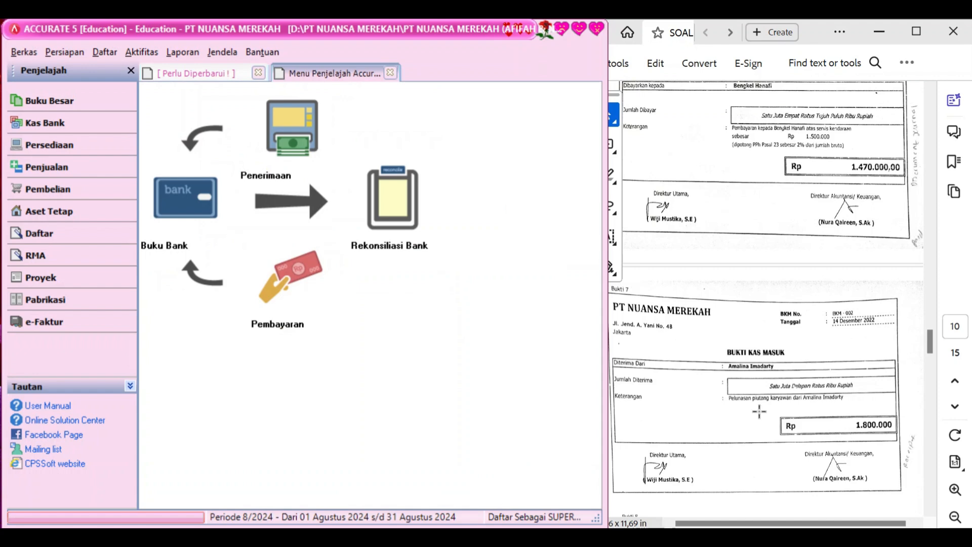
Open a new Pembayaran Pembelian form from the Pembelian workflow
scroll(766, 410, "down", 1)
scroll(766, 410, "down", 5)
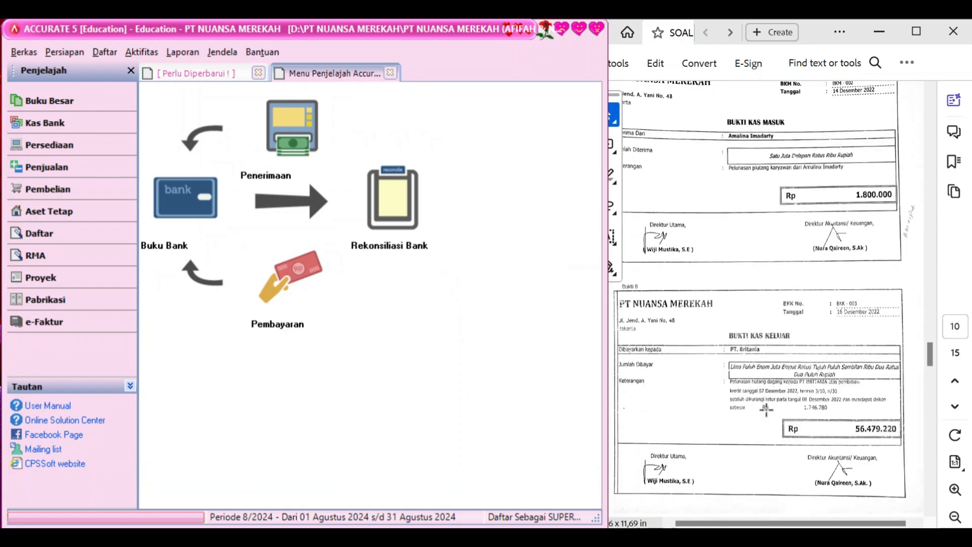
scroll(767, 410, "up", 1)
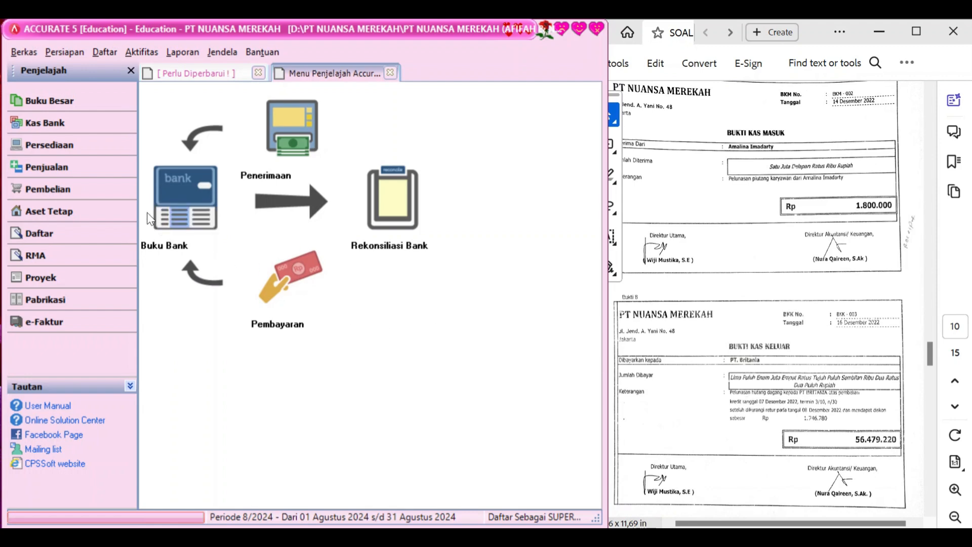
left_click(98, 195)
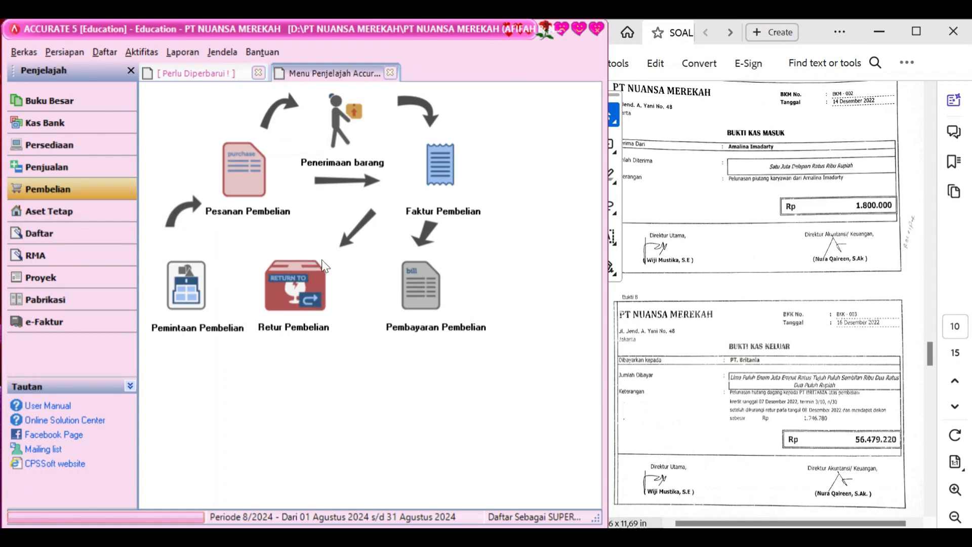
left_click(419, 287)
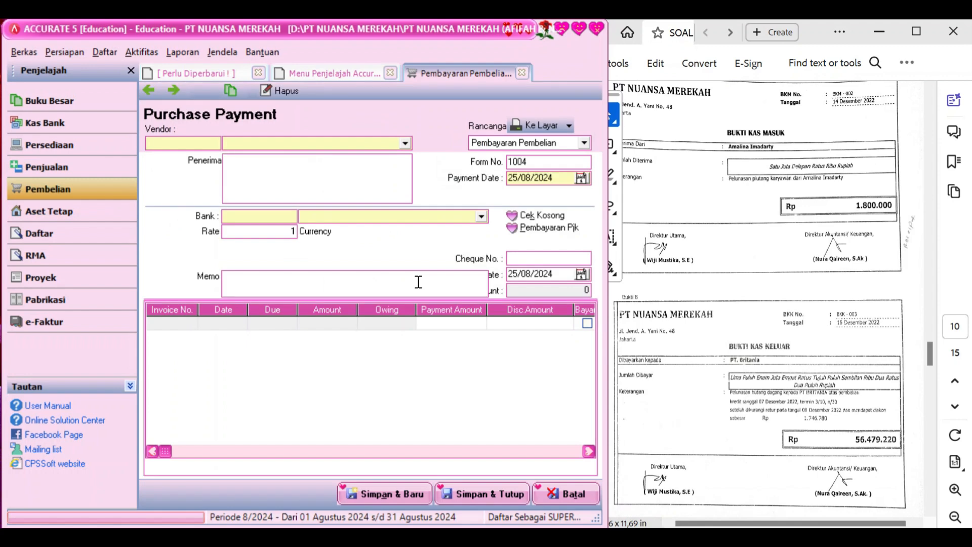
Choose vendor PT BRITANIA and set the form number to BKK-003
left_click(406, 143)
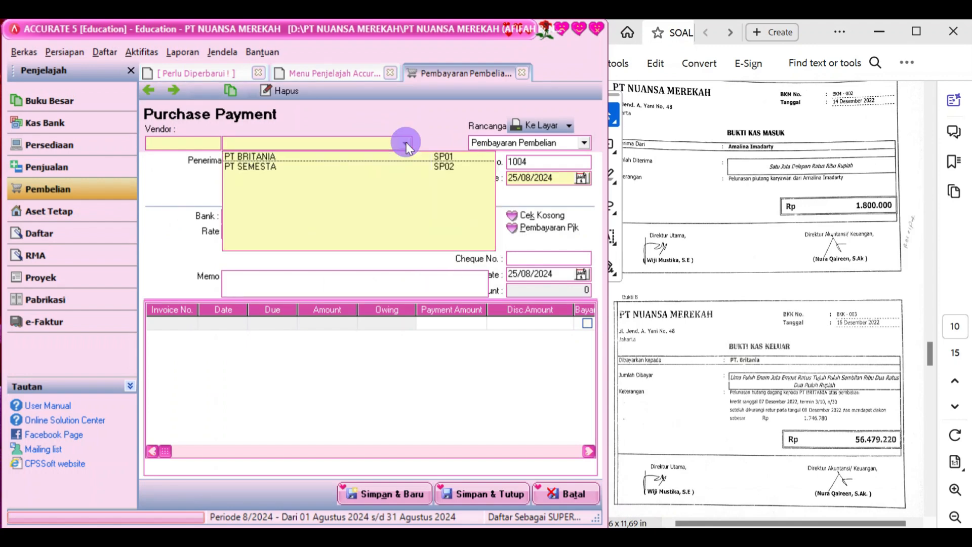
left_click(374, 157)
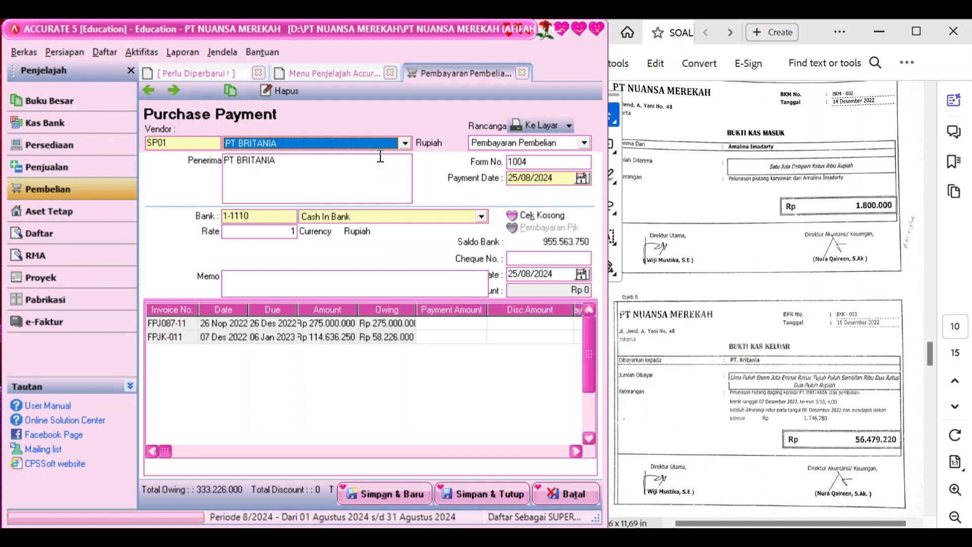
left_click(566, 174)
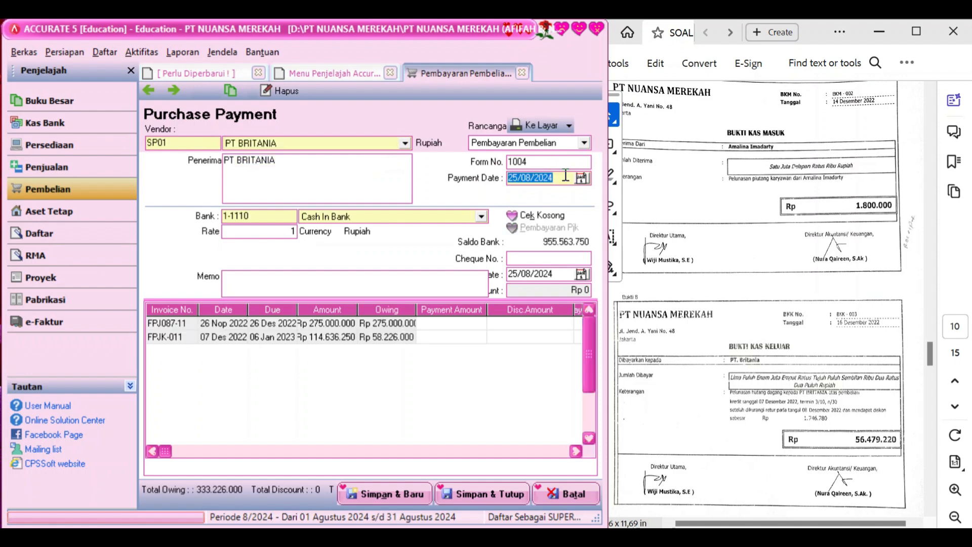
double_click(558, 160)
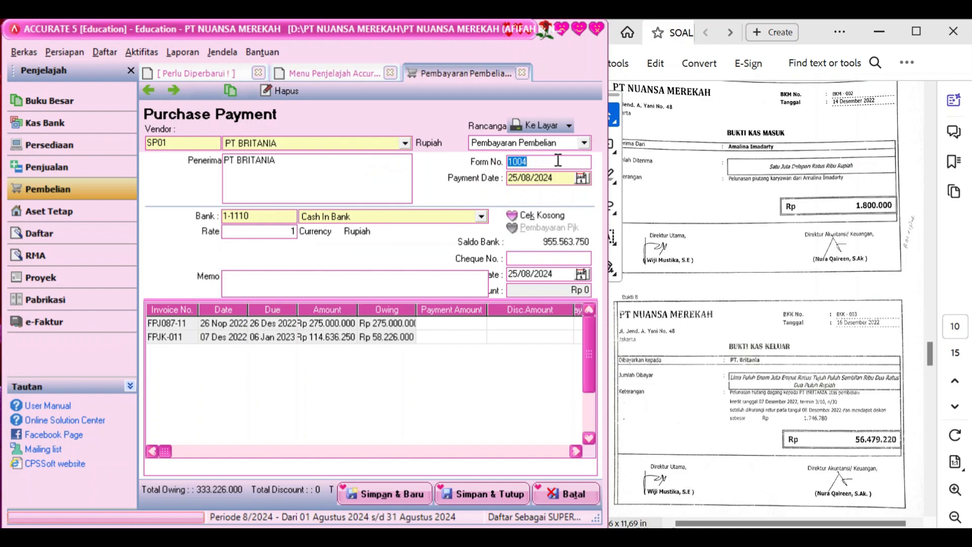
type("BKK-003")
Date the payment and cheque 16/12/2022 with memo 'Pelunasan hutang dagang'
left_click(569, 178)
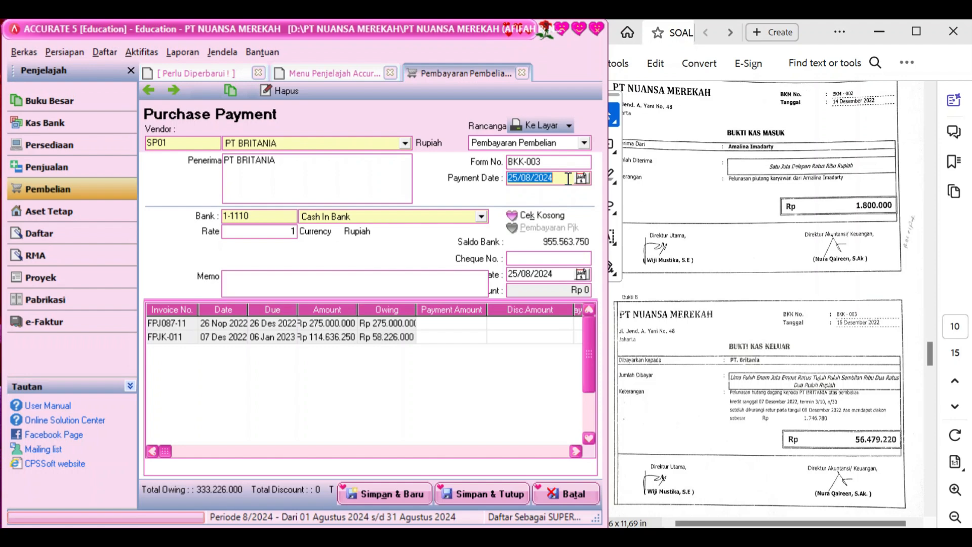
type("16/12/2022")
left_click(560, 274)
type("16/")
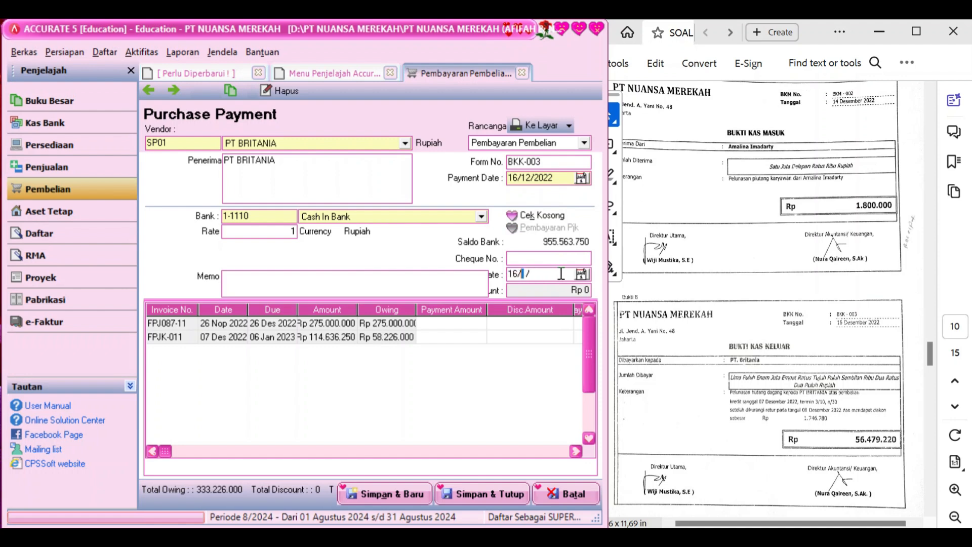
type("12/2022")
left_click(458, 284)
type("Pelunasan")
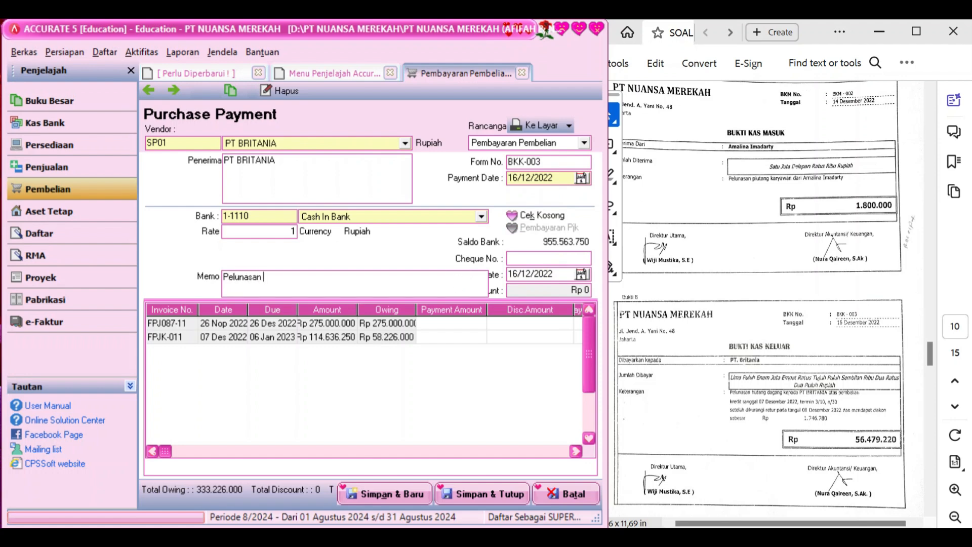
type(" hutang dagang")
left_click(536, 339)
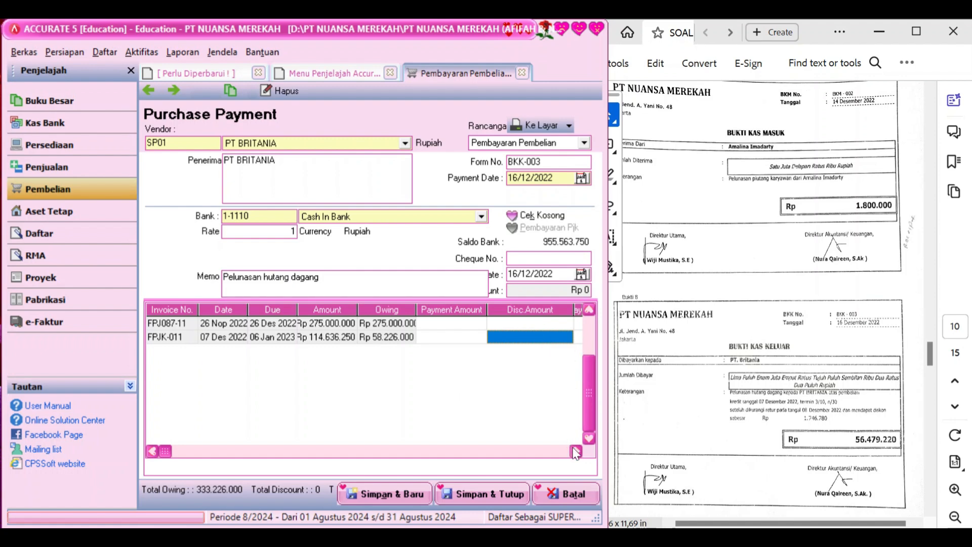
Tick FPJK-011 for full payment of 58.226.000 and open its discount details
left_click(575, 452)
left_click(534, 337)
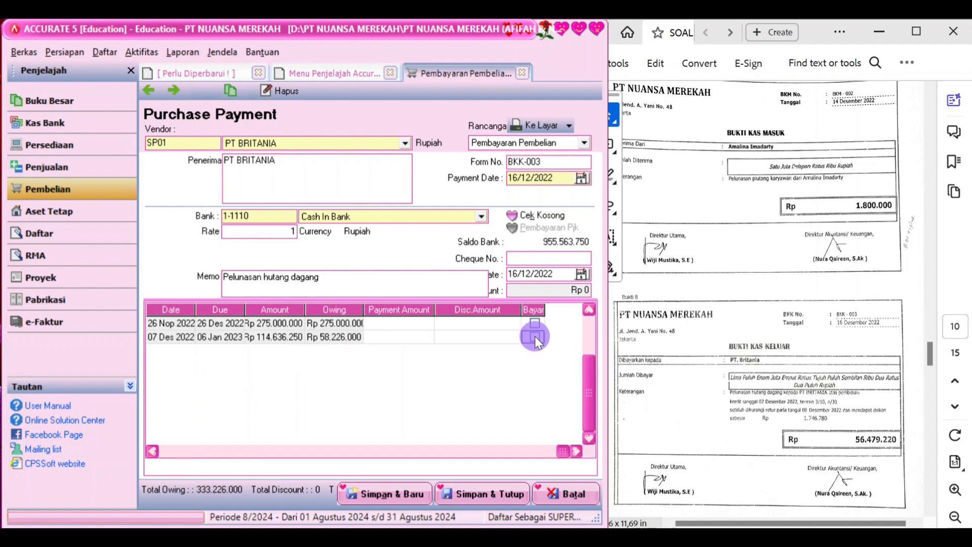
left_click(420, 336)
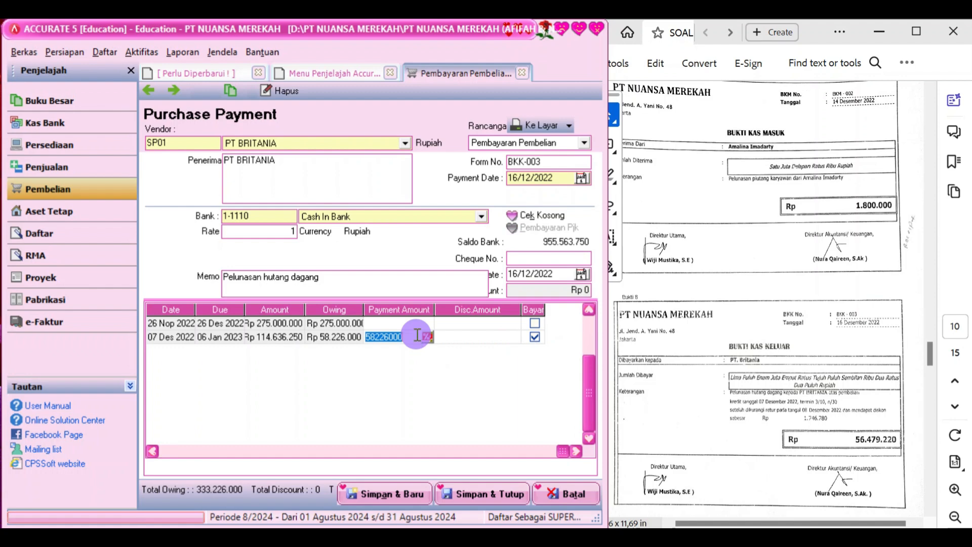
left_click(428, 340)
left_click(428, 339)
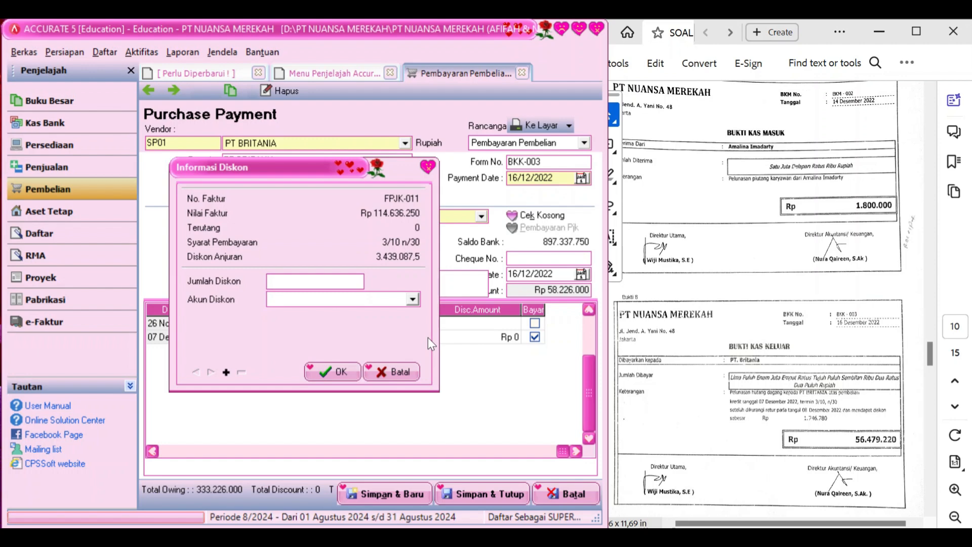
Select Purchase Discount as the discount account
left_click(413, 301)
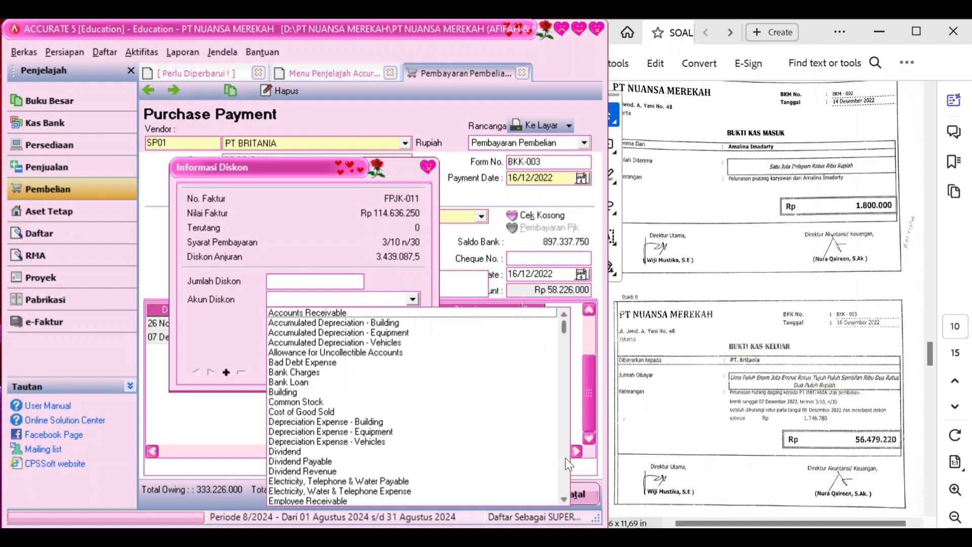
left_click(563, 500)
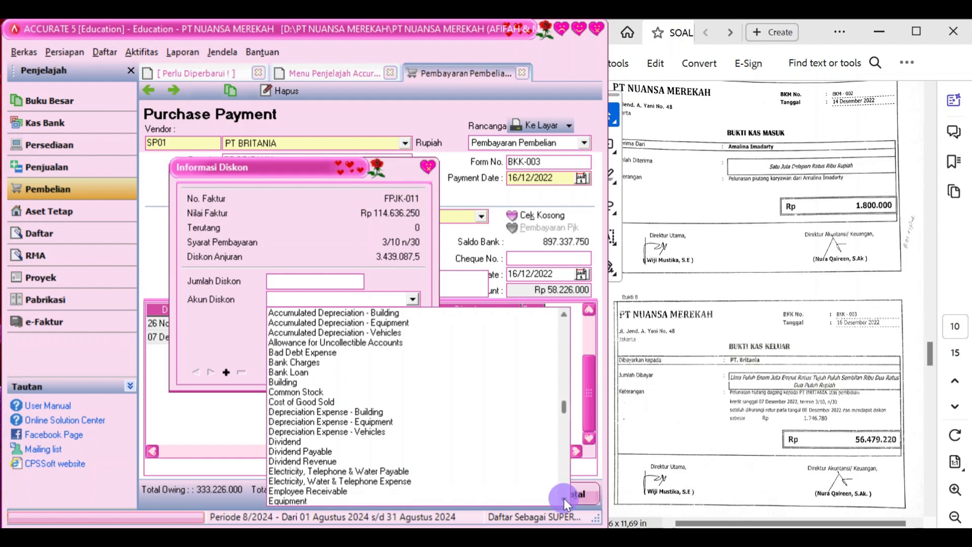
left_click(563, 499)
left_click(563, 499)
left_click(564, 499)
left_click(563, 500)
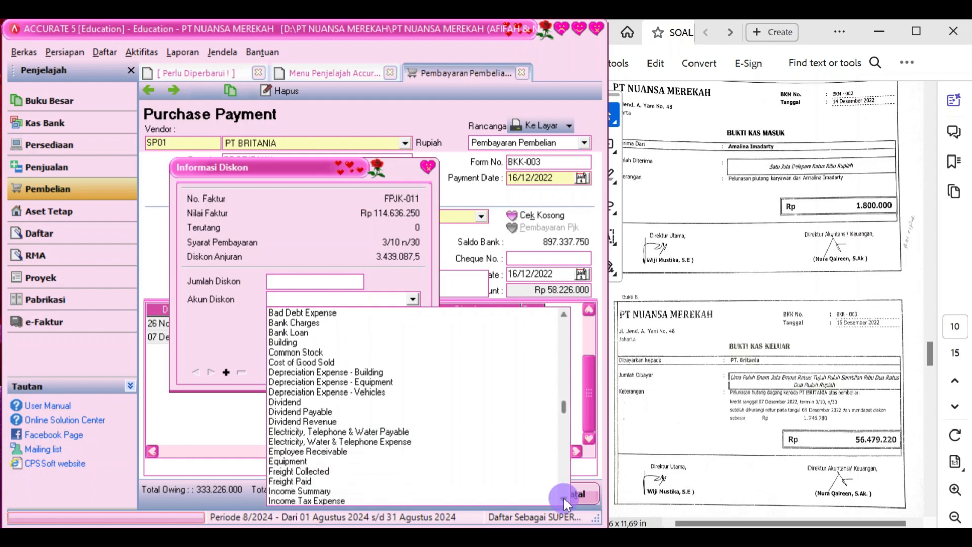
left_click(564, 500)
left_click(563, 499)
left_click(564, 499)
left_click(564, 499)
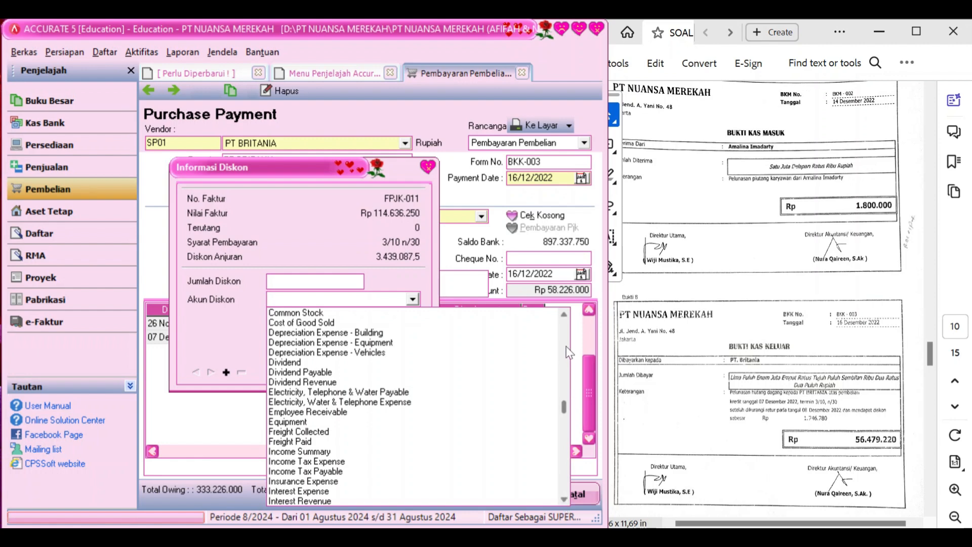
left_click(565, 315)
left_click(564, 315)
left_click(564, 315)
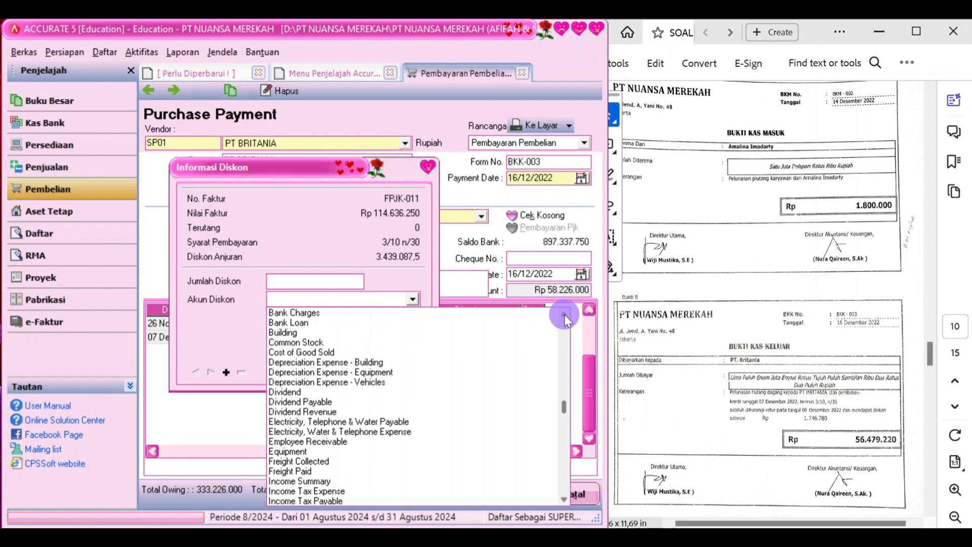
left_click(564, 315)
left_click(564, 315)
left_click(564, 315)
left_click(565, 315)
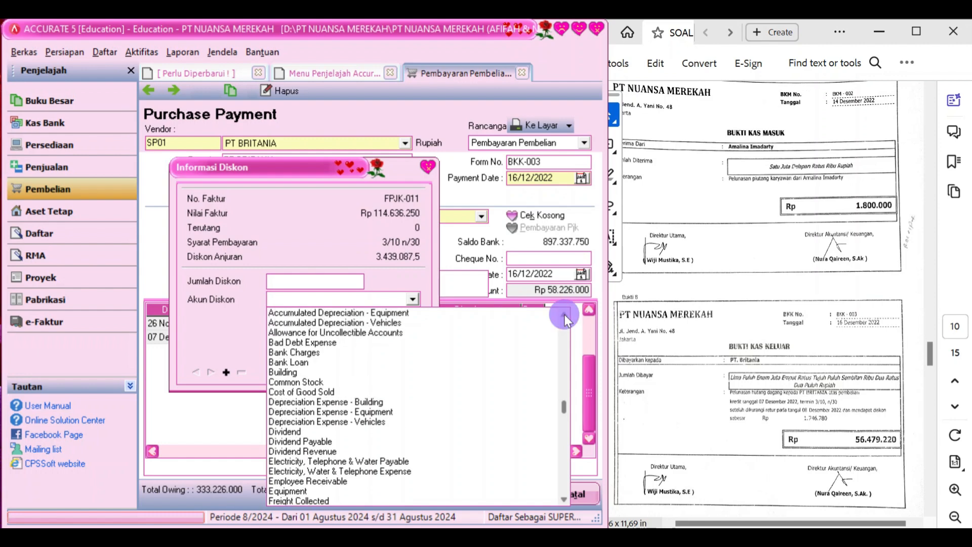
left_click(564, 315)
left_click(564, 315)
left_click(564, 315)
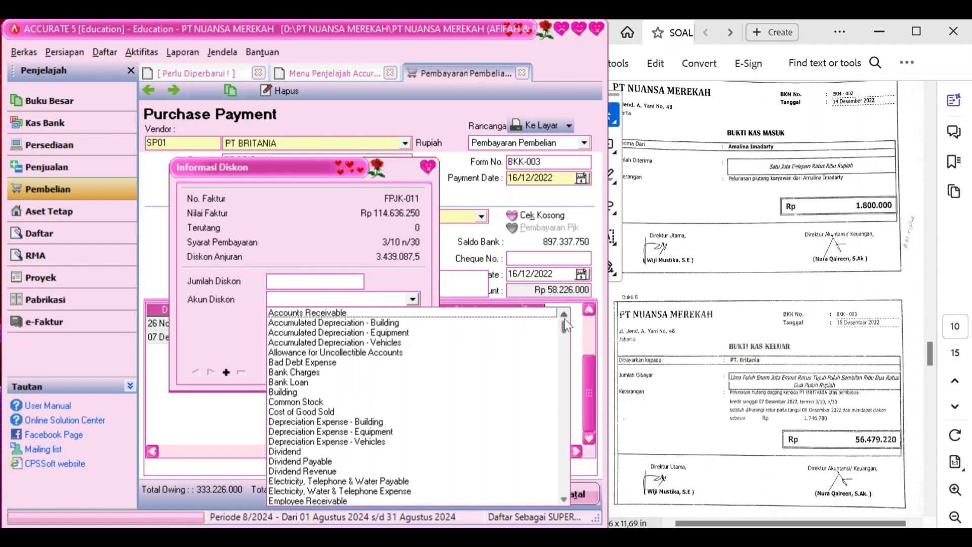
left_click(564, 500)
left_click(564, 500)
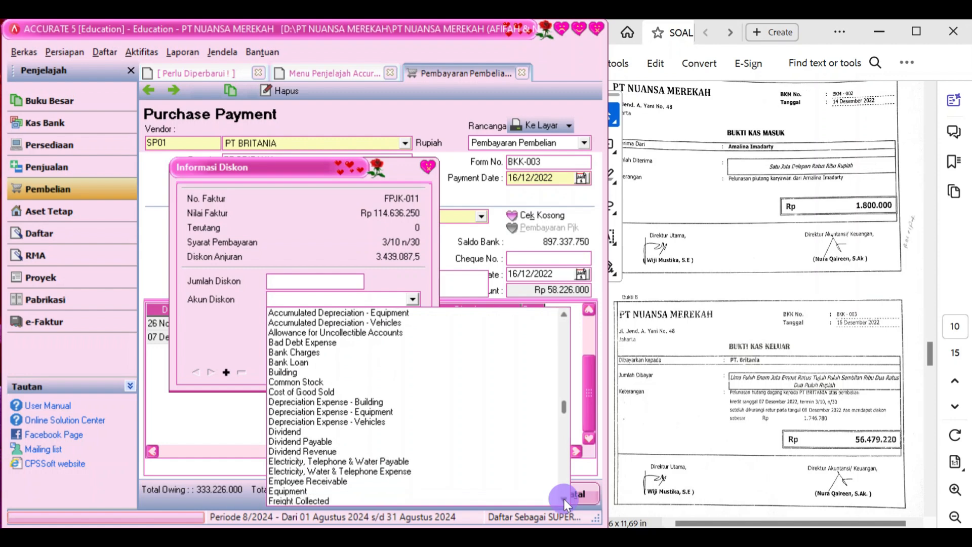
left_click(564, 501)
left_click(564, 500)
left_click(564, 500)
left_click(564, 500)
left_click(563, 499)
left_click(564, 500)
left_click(564, 500)
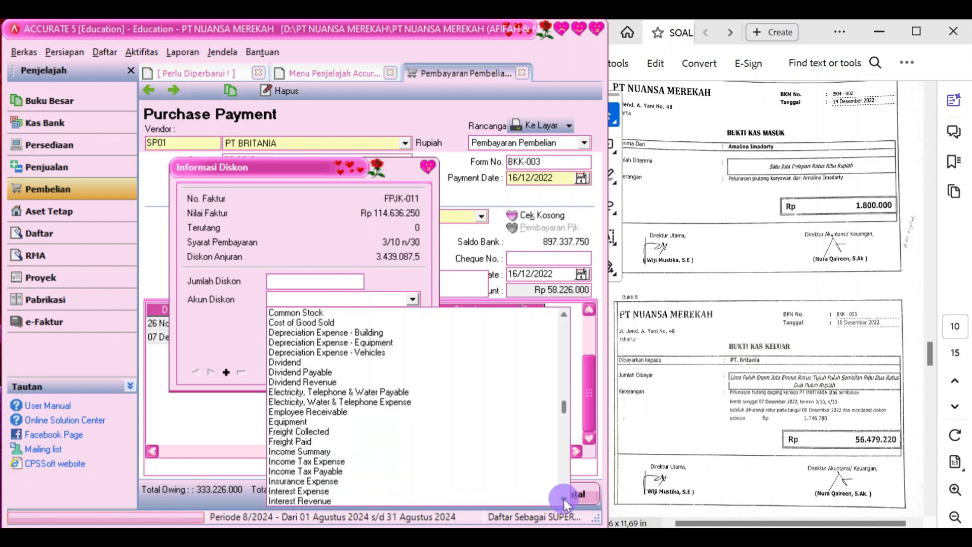
left_click(564, 499)
left_click(564, 499)
left_click(563, 500)
left_click(563, 500)
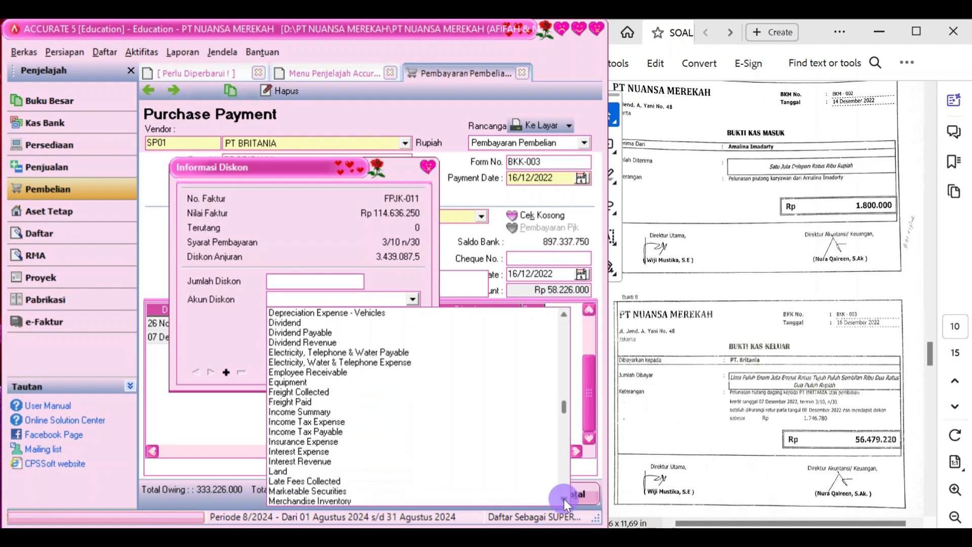
left_click(564, 500)
left_click(564, 500)
left_click(563, 500)
left_click(563, 500)
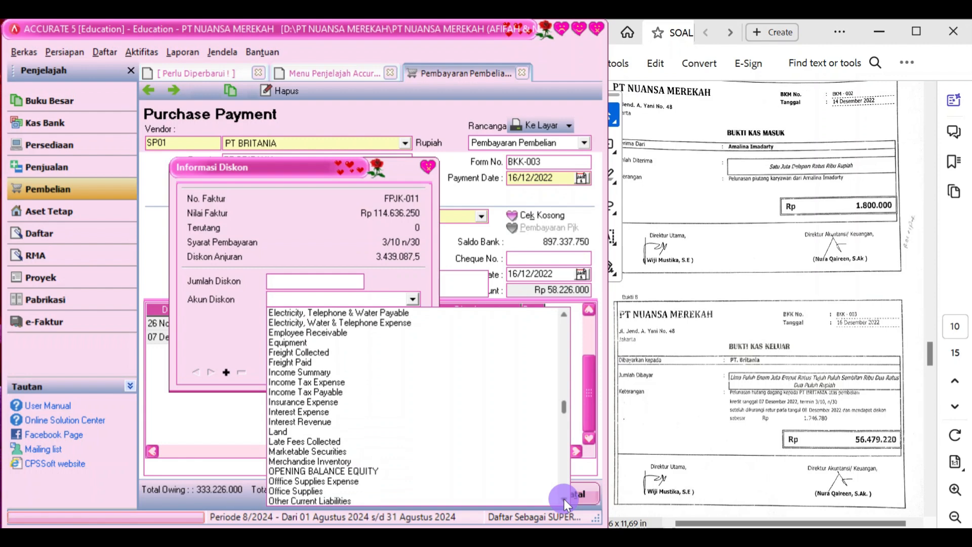
left_click(563, 500)
left_click(564, 500)
left_click(564, 500)
left_click(564, 499)
left_click(563, 500)
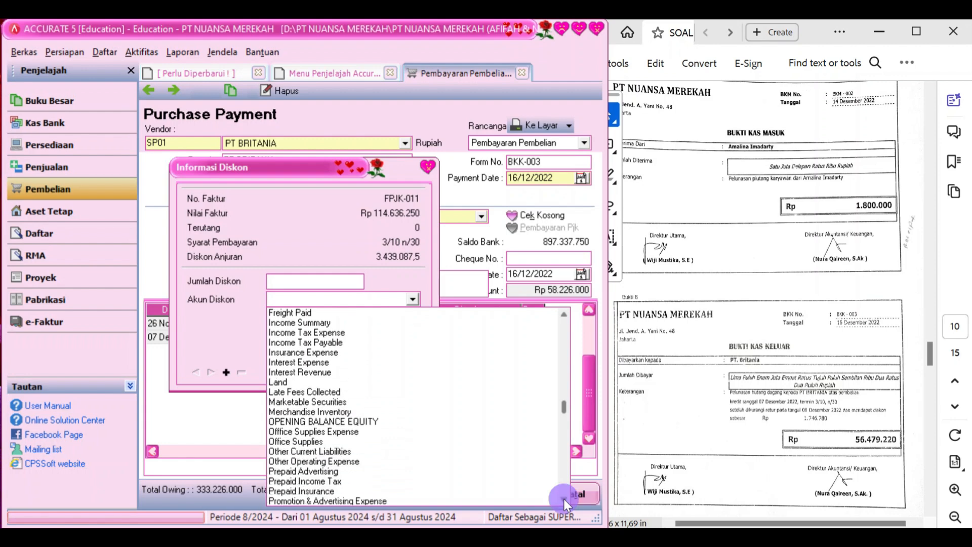
left_click(564, 500)
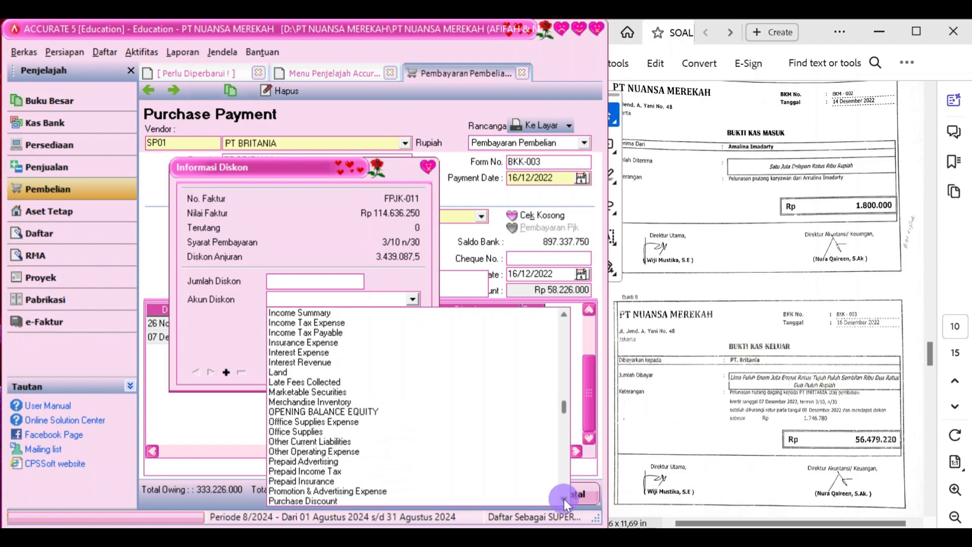
left_click(378, 499)
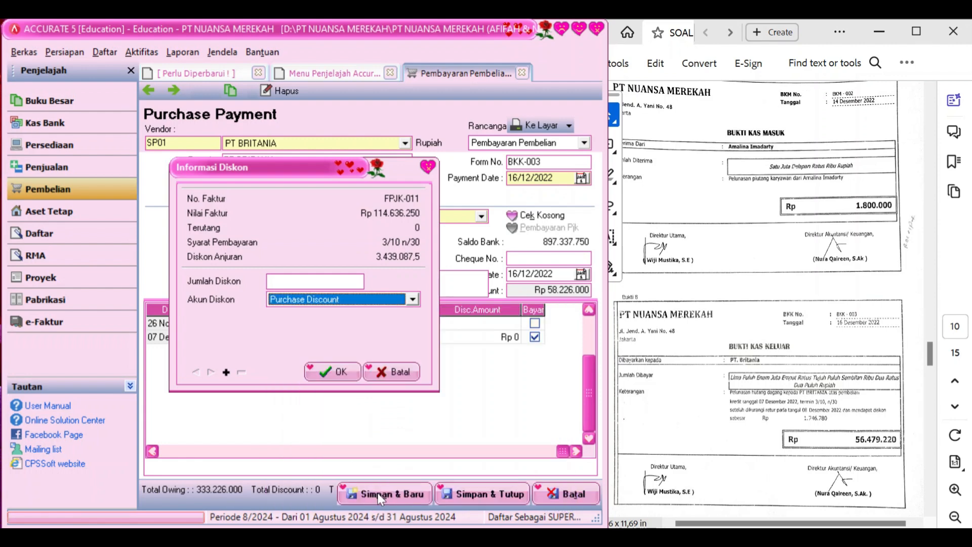
Enter a discount of 1.746.780 and apply it to invoice FPJK-011
left_click(330, 281)
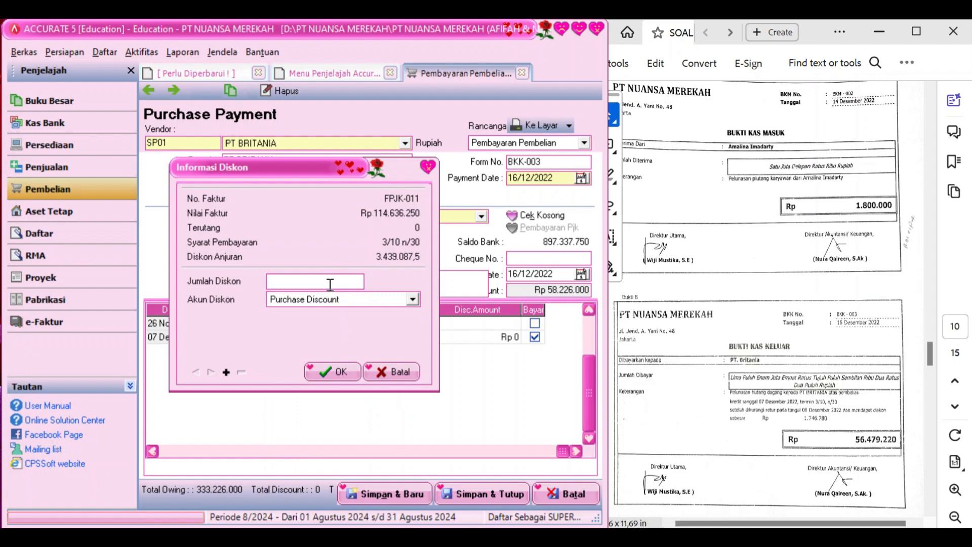
type("1746780")
key("Tab")
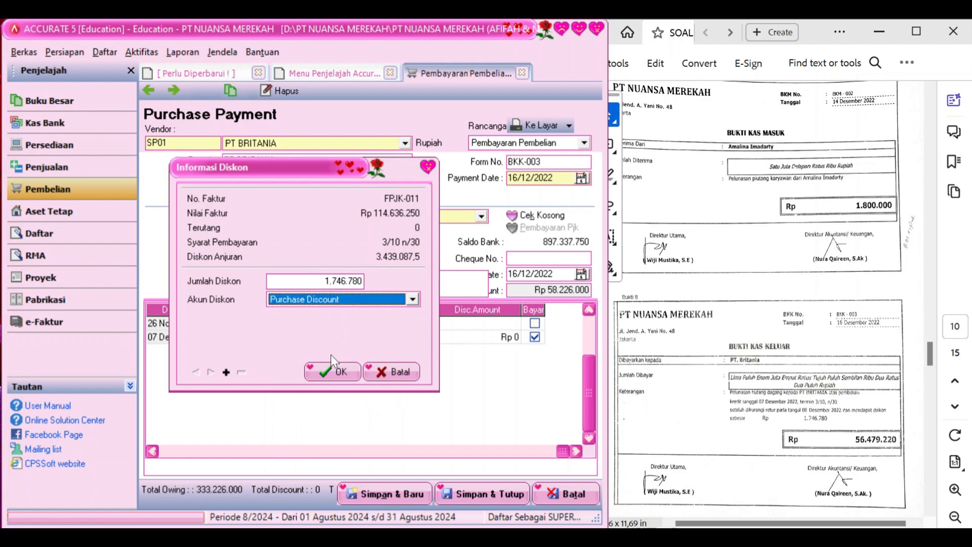
left_click(332, 371)
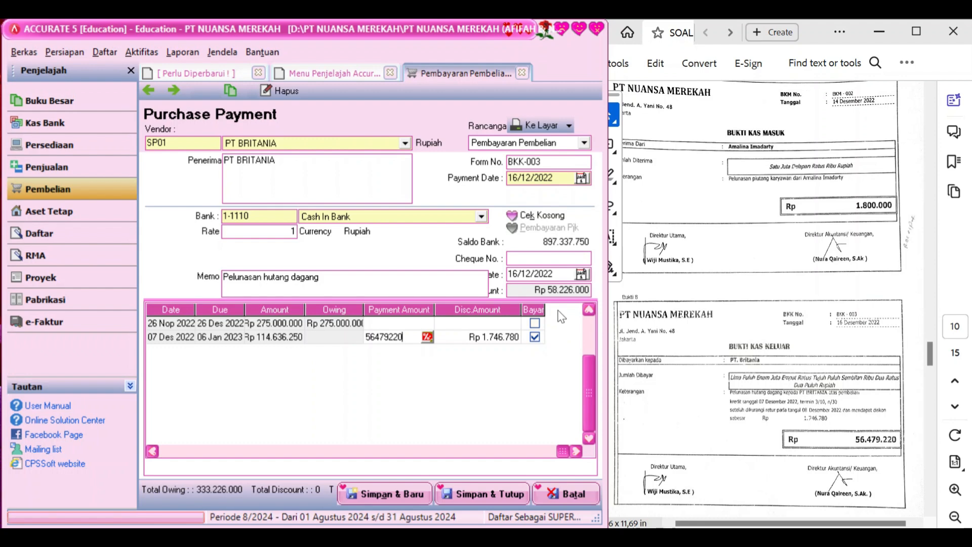
Commit the Rp 56.479.220 payment to PT BRITANIA, then save and close payment BKK-003
left_click(557, 289)
left_click(519, 374)
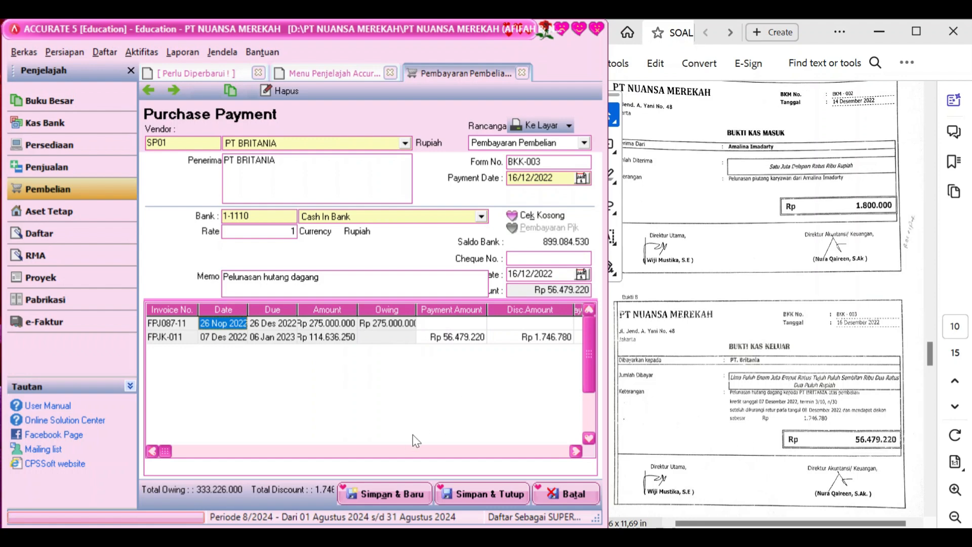
left_click(576, 451)
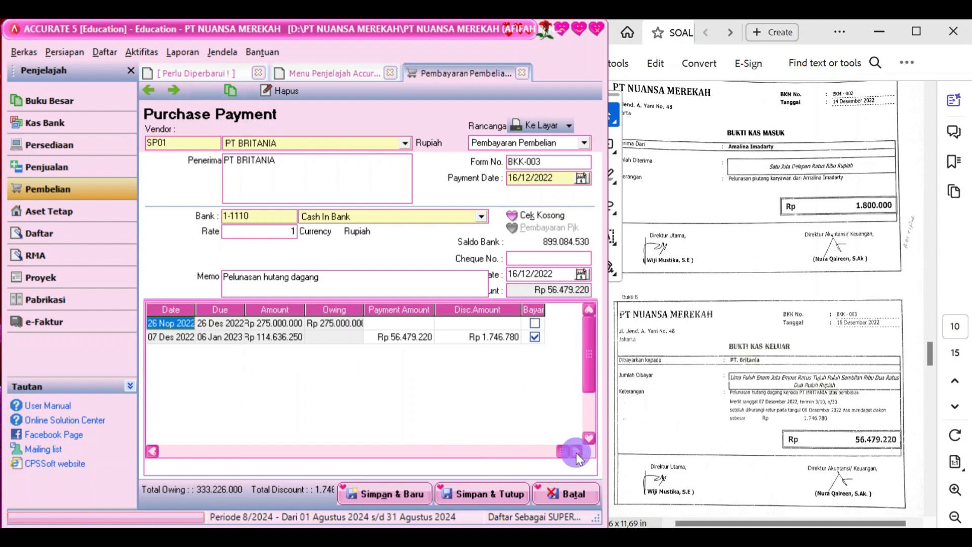
left_click(479, 495)
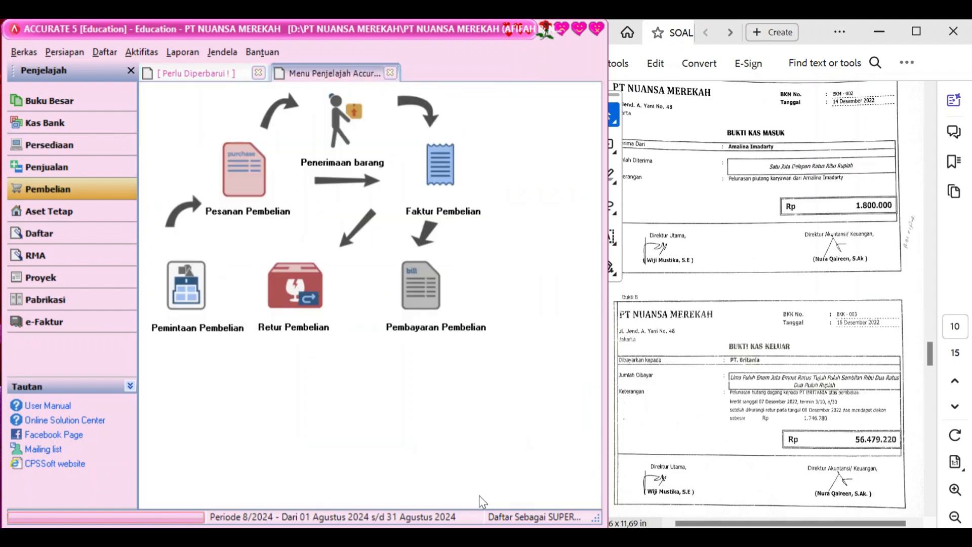
Switch the Penjelajah navigator to Penjualan to show the sales workflow diagram
scroll(758, 413, "down", 2)
scroll(758, 413, "down", 5)
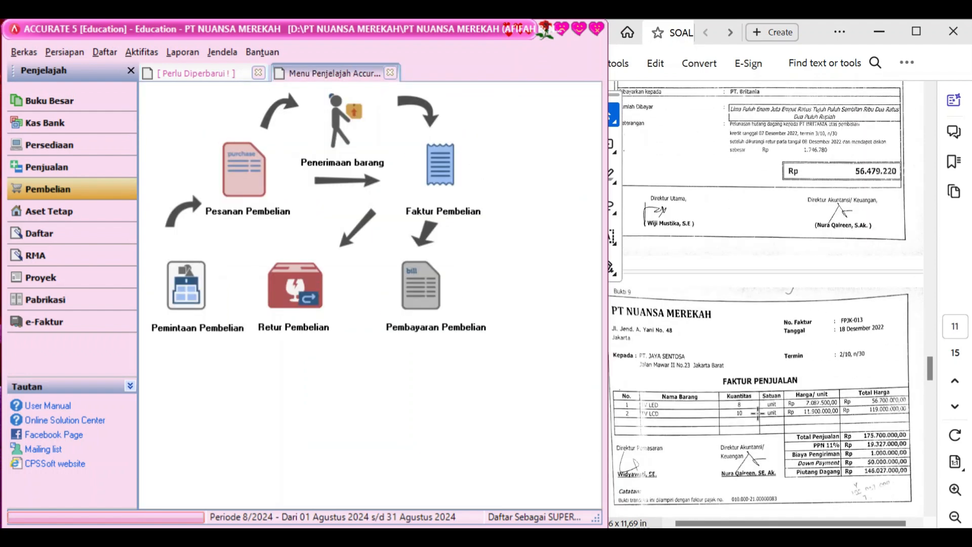
scroll(758, 413, "up", 1)
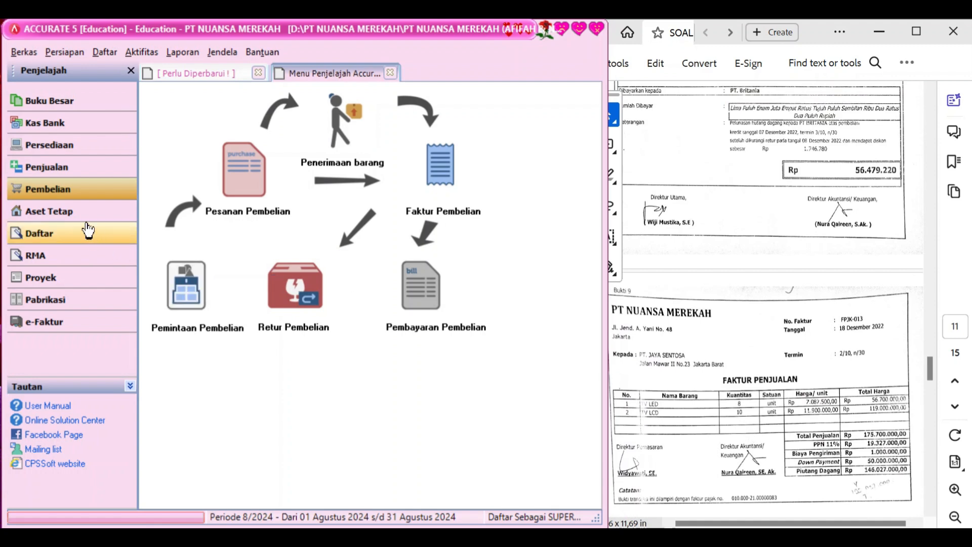
left_click(83, 174)
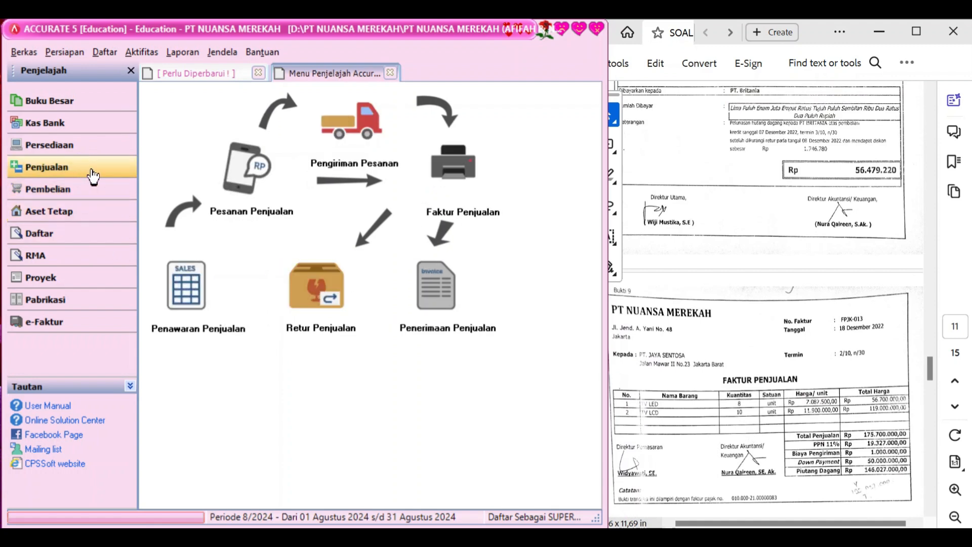
Start a new sales invoice for PT JAYA SENTOSA numbered FPJK-013
left_click(438, 188)
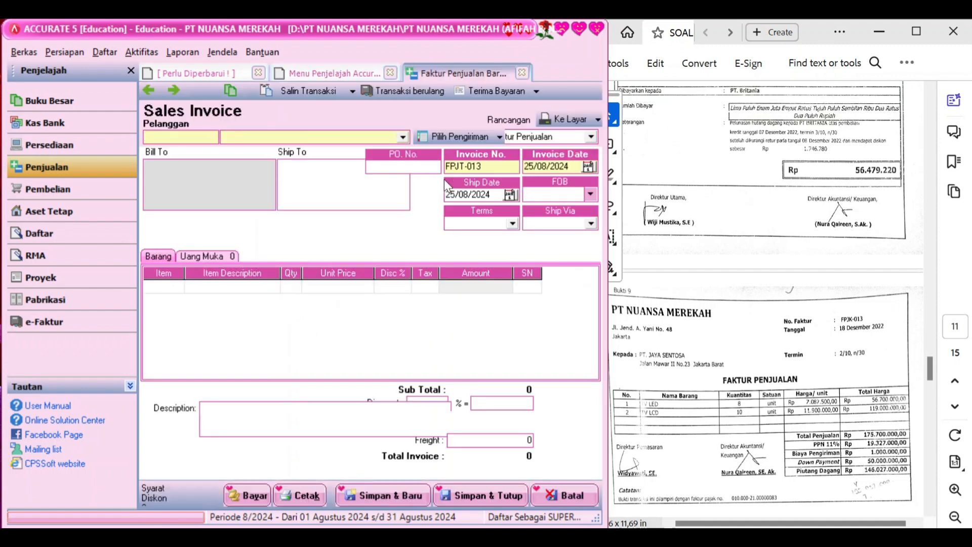
left_click(404, 138)
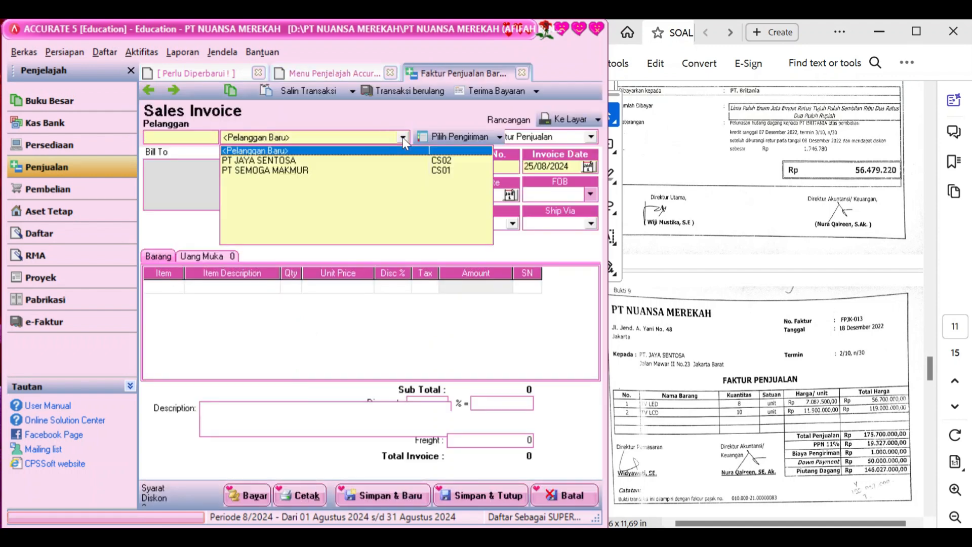
left_click(344, 160)
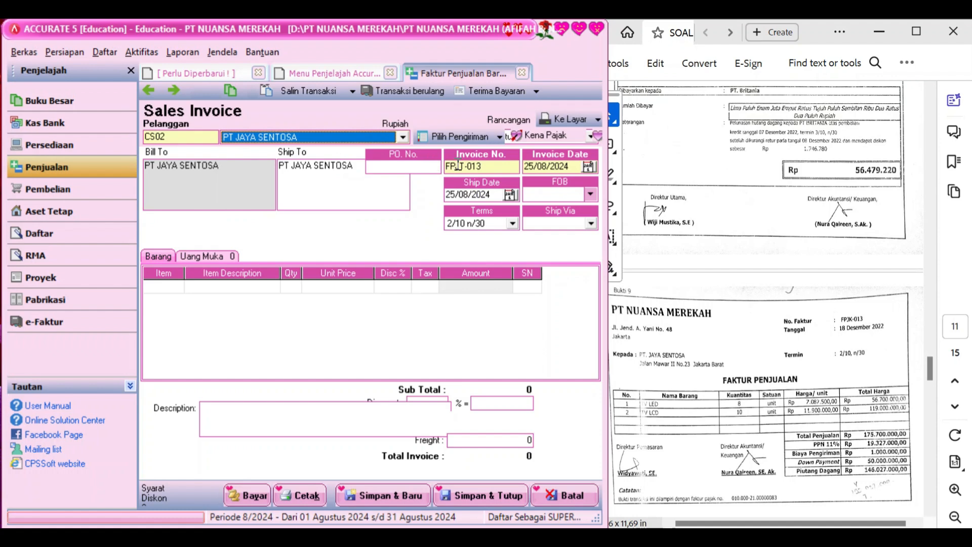
left_click_drag(466, 166, 492, 166)
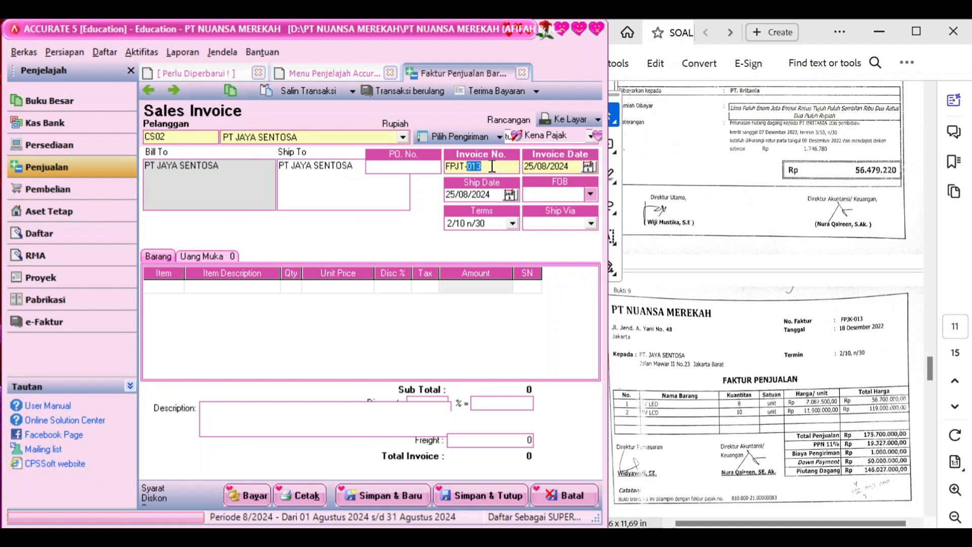
left_click(489, 167)
left_click(465, 167)
key("BackSpace")
type("K")
Set the invoice date and ship date to 18/12/2022
key("Tab")
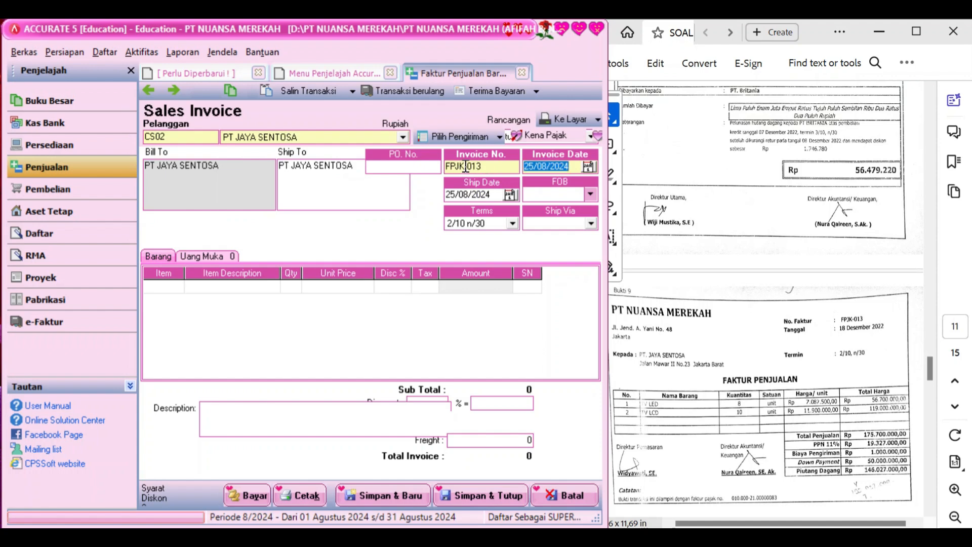
type("18/12/2022")
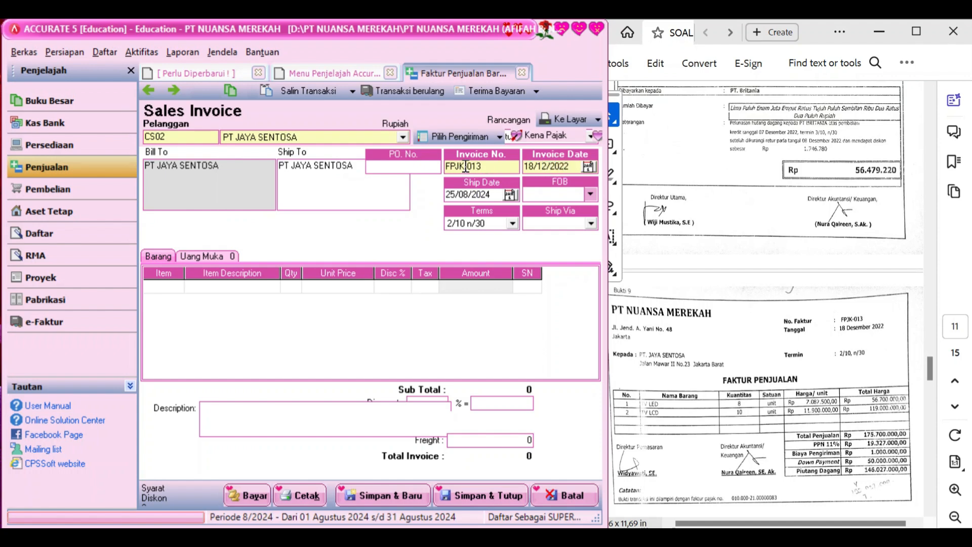
double_click(498, 195)
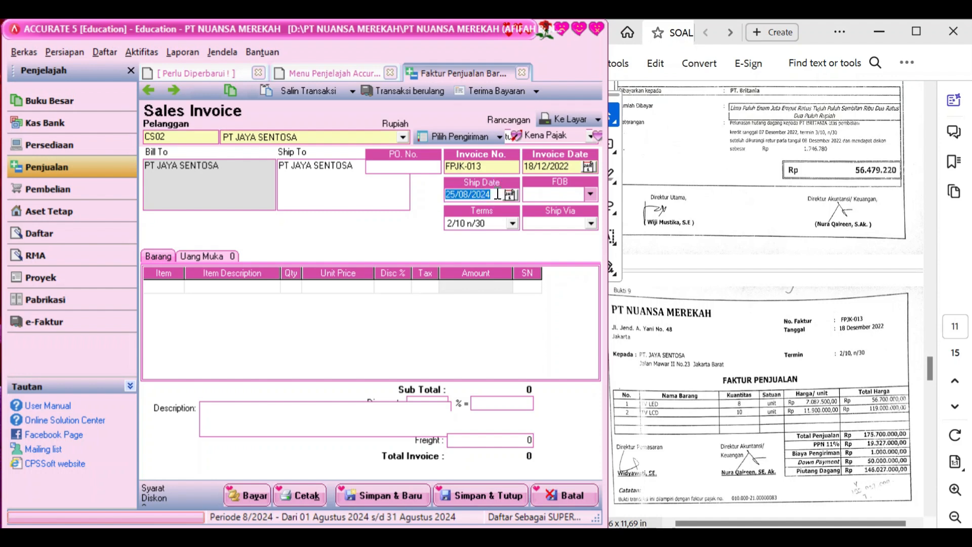
type("18/12/2022")
left_click(171, 283)
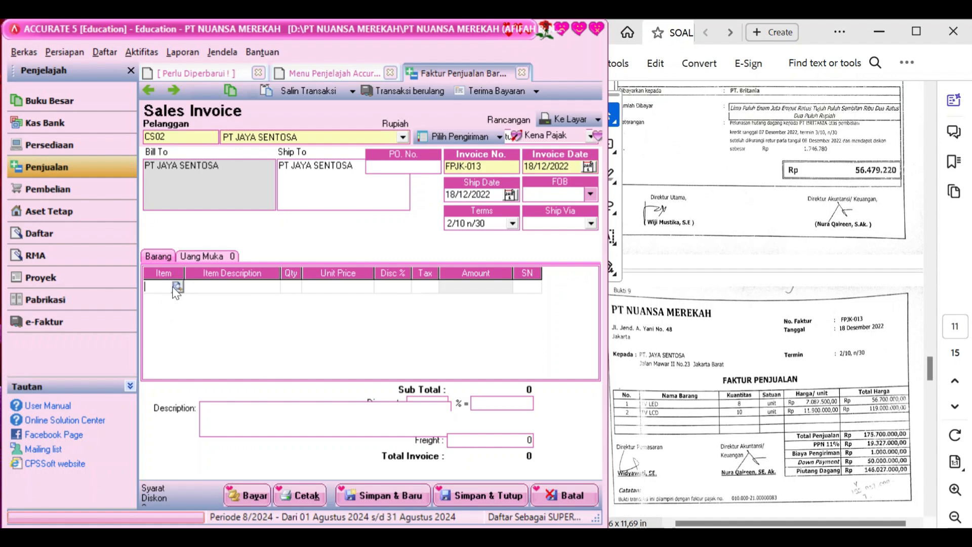
Add TV LED as the first line with quantity 8 at 7.087.500
left_click(177, 290)
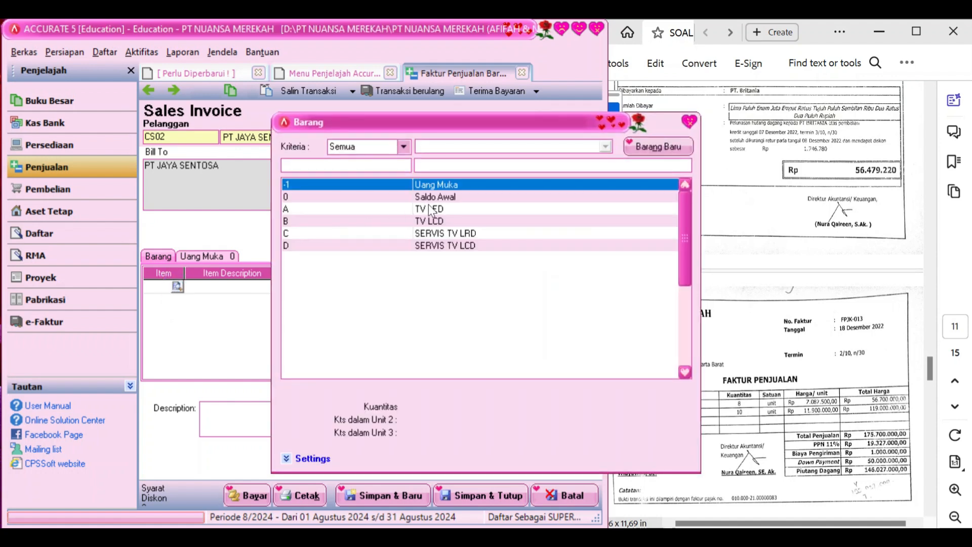
left_click(430, 209)
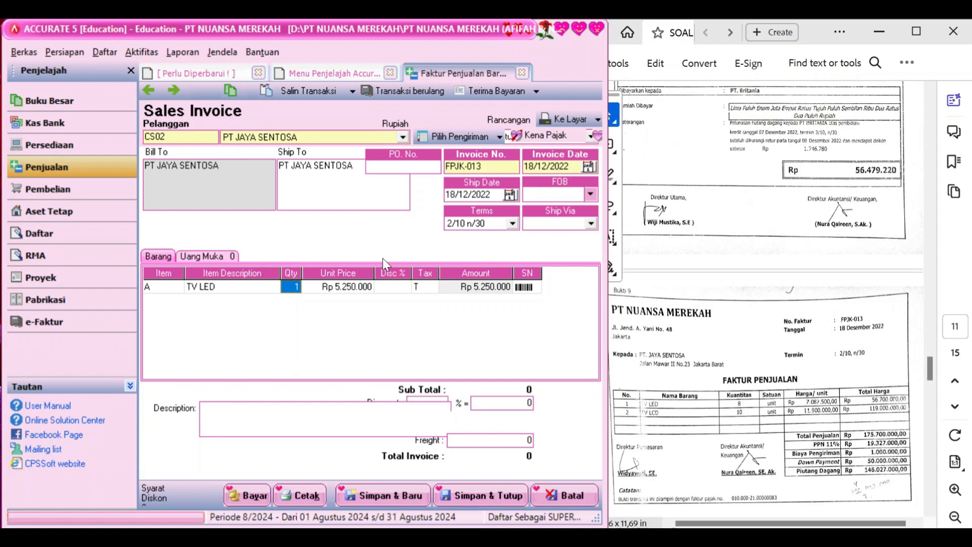
type("8")
key("Tab")
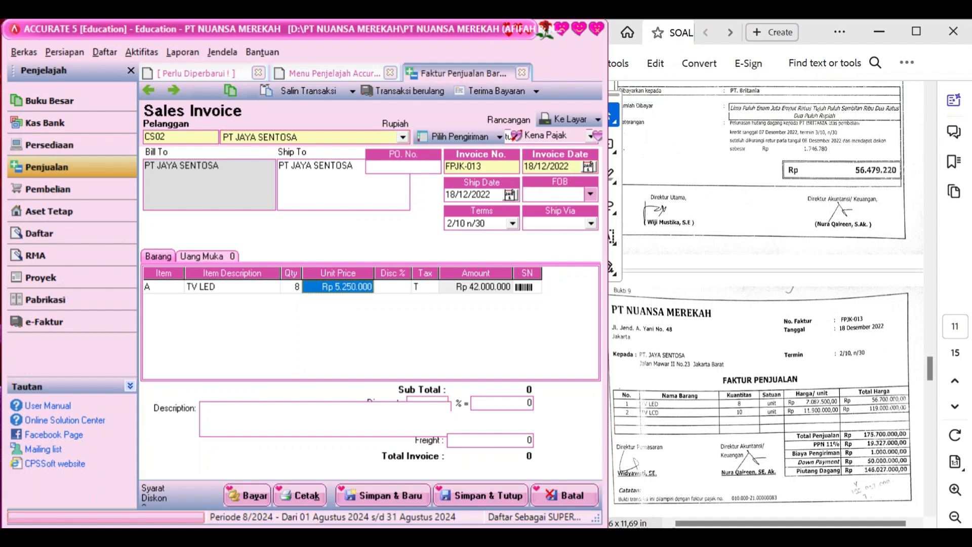
type("7087")
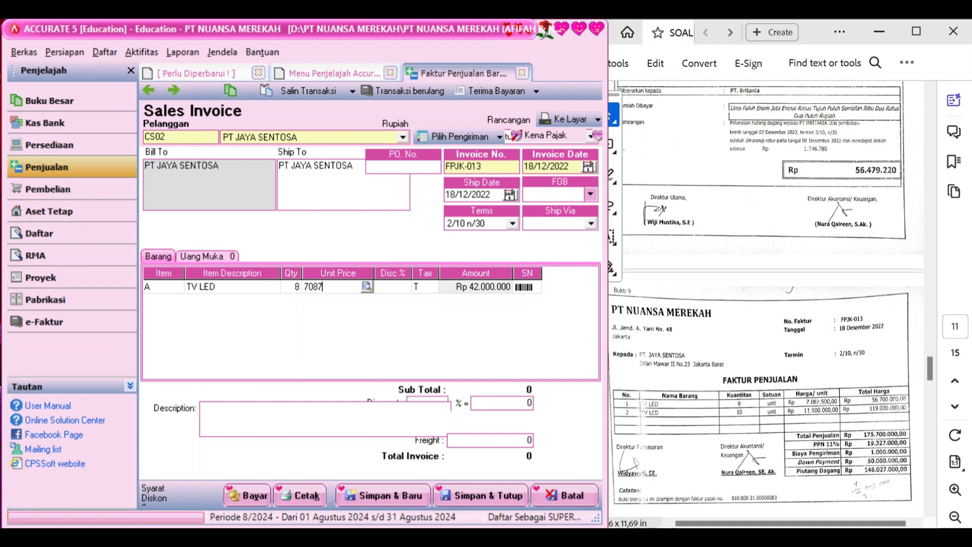
type("500")
key("Tab")
key("Tab")
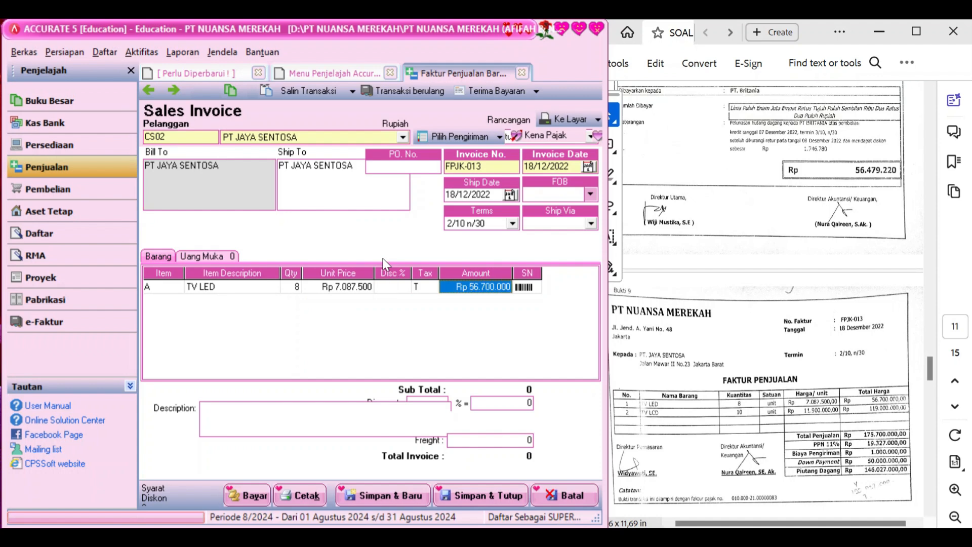
key("Tab")
key("Tab")
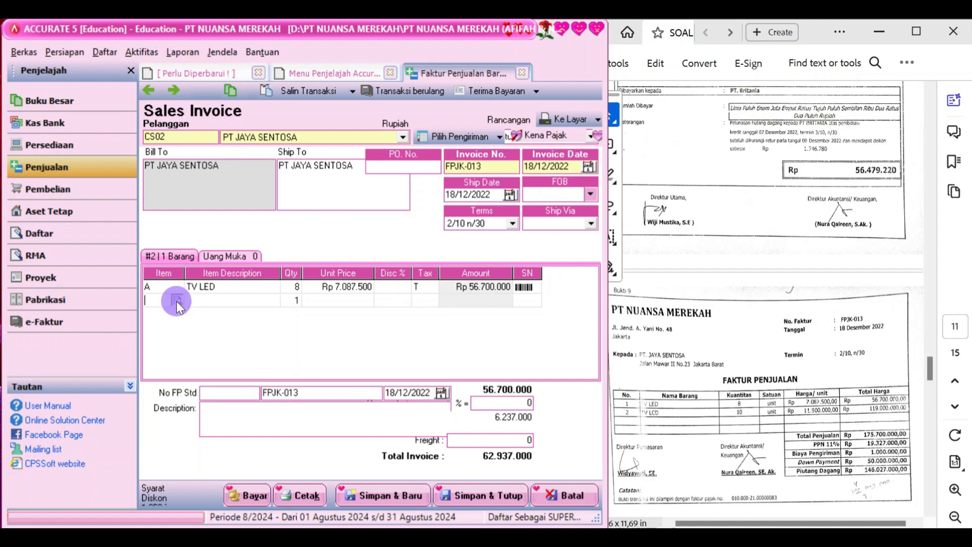
Add TV LCD as the second line with quantity 10 at 11.900.000
left_click(177, 300)
double_click(416, 221)
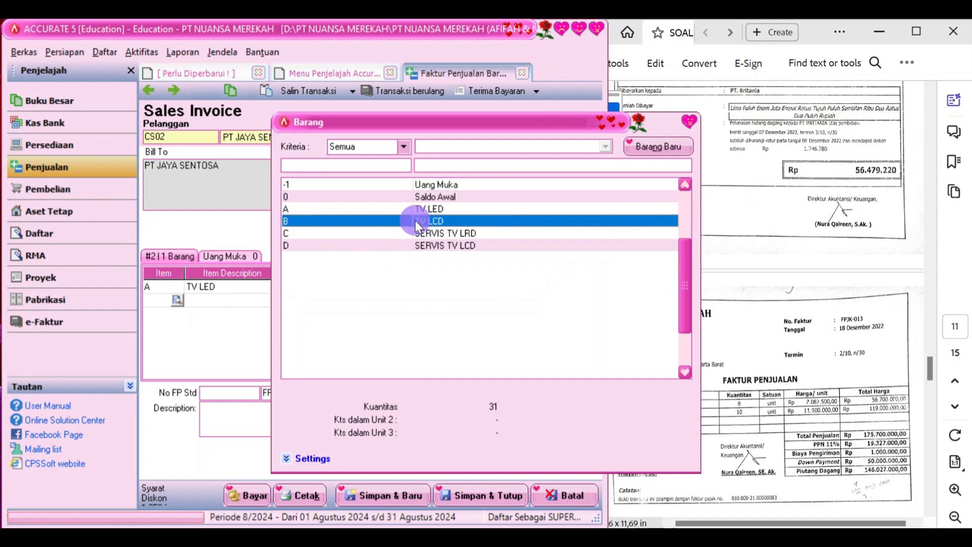
key("Tab")
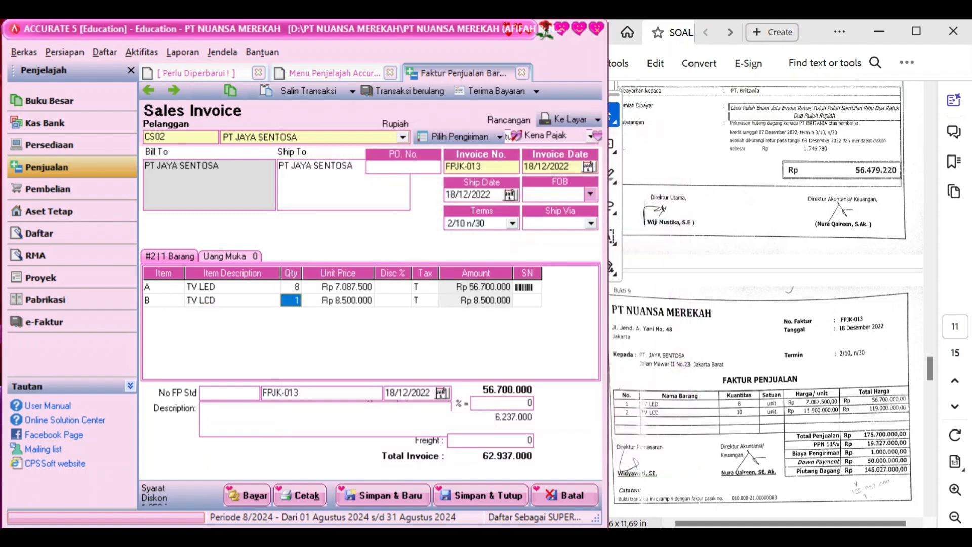
type("10")
key("Tab")
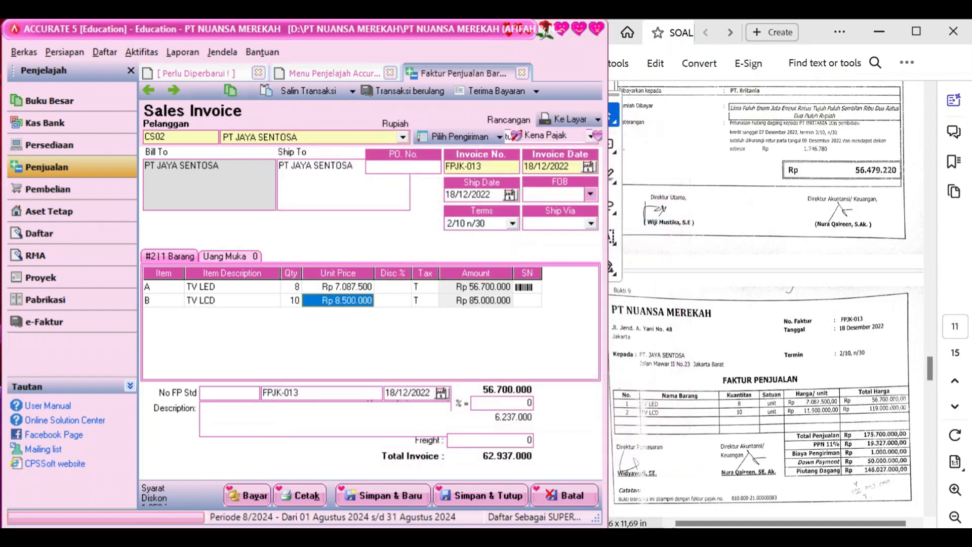
type("11.900.0")
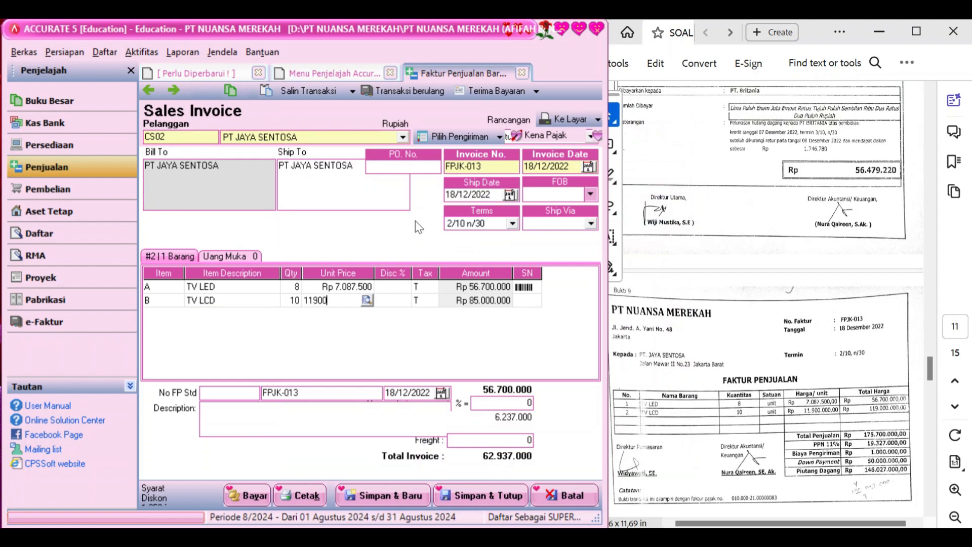
type("00")
key("Tab")
key("Tab")
key("Tab")
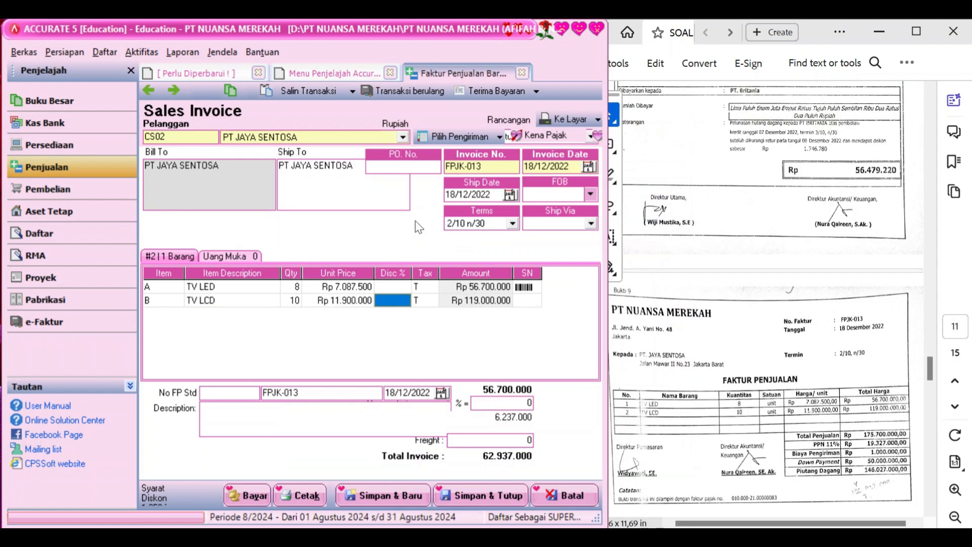
key("Tab")
key("Tab")
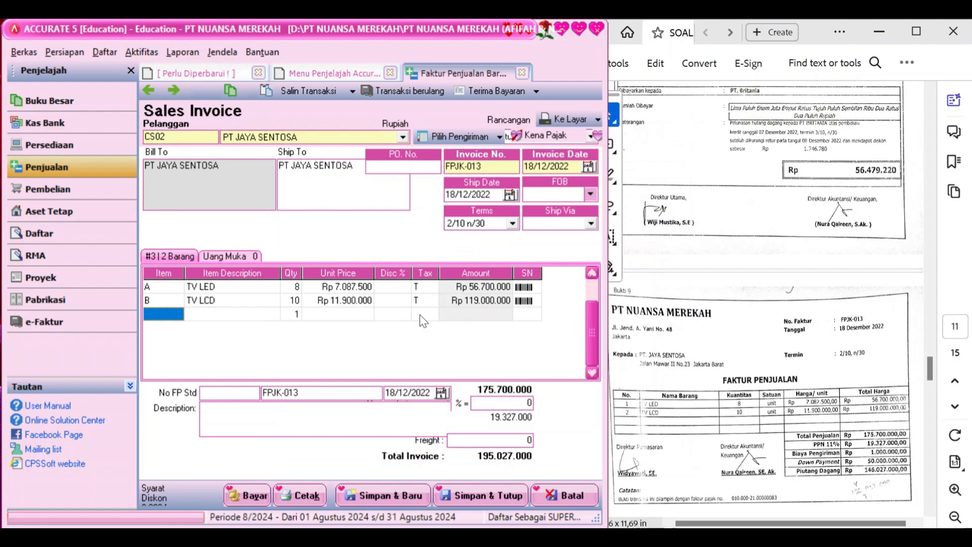
Enter 1.000.000 freight and the description 'Faktur penjualan' on FPJK-013
left_click(483, 442)
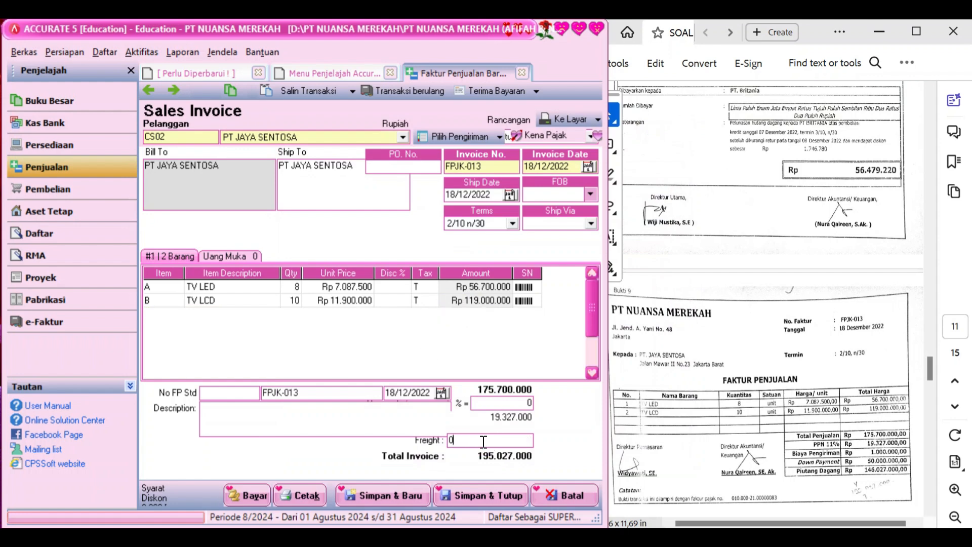
key("BackSpace")
type("1000000")
key("Tab")
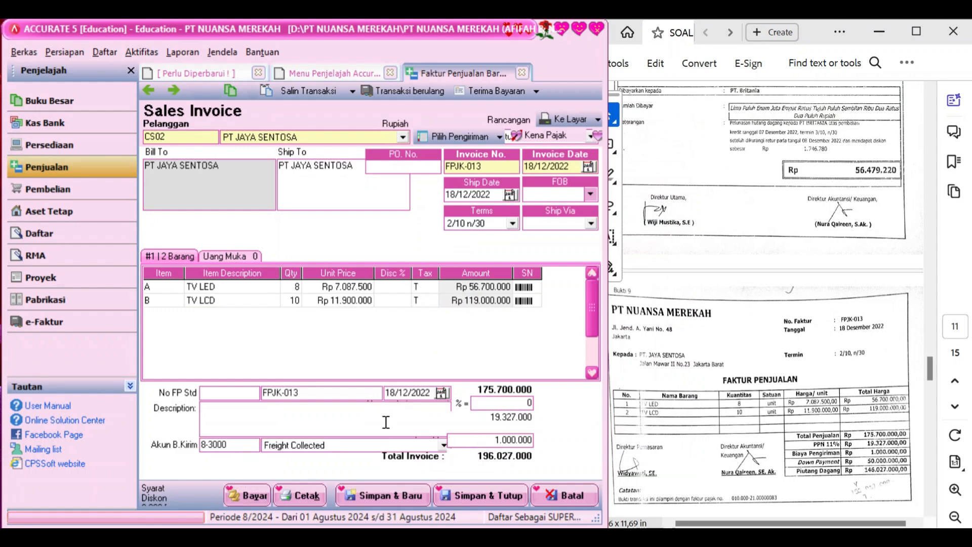
type("Faktur penjualan")
Check the Terima Bayaran options without choosing, then show the Uang Muka section
left_click(537, 91)
left_click(537, 91)
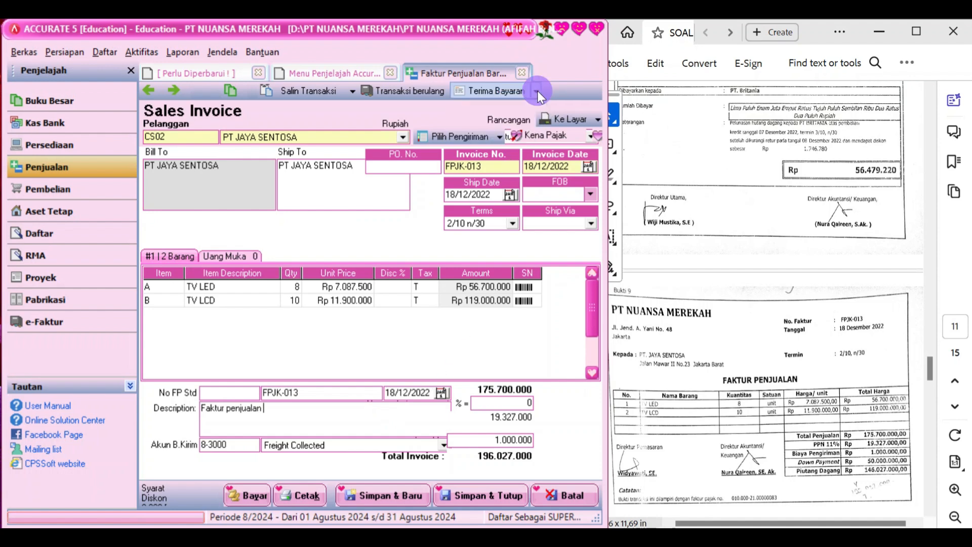
left_click(247, 256)
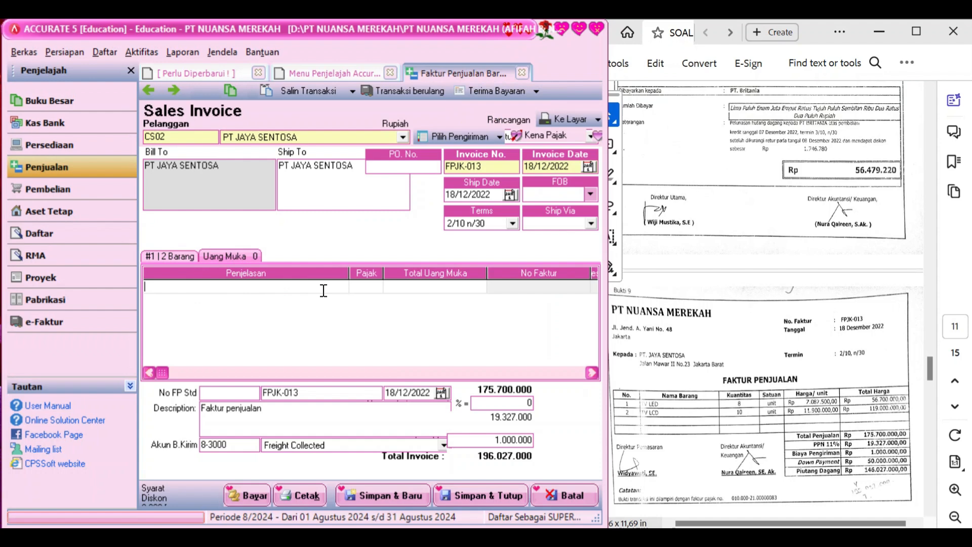
Save the invoice into a customer receipt, setting payment and cheque dates to 18/12/2022
left_click(250, 493)
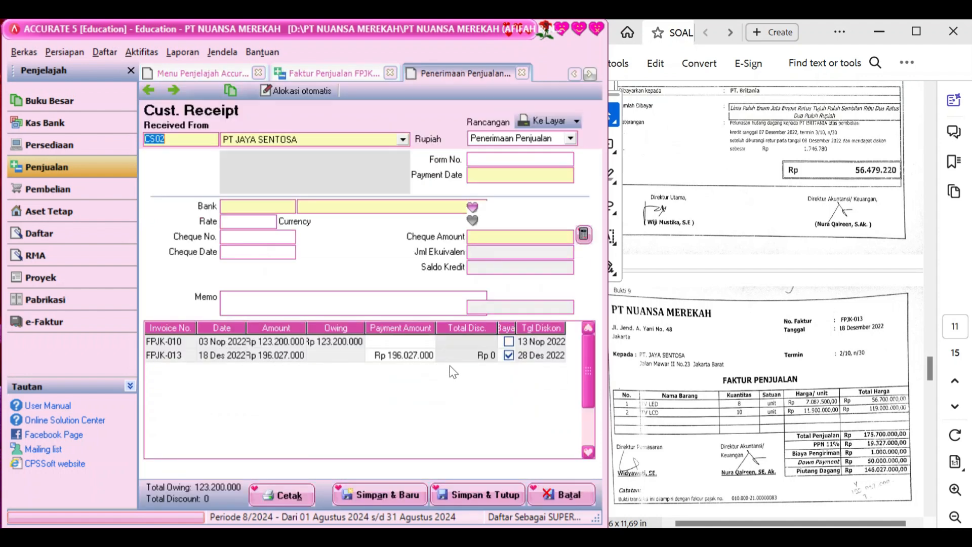
left_click(425, 356)
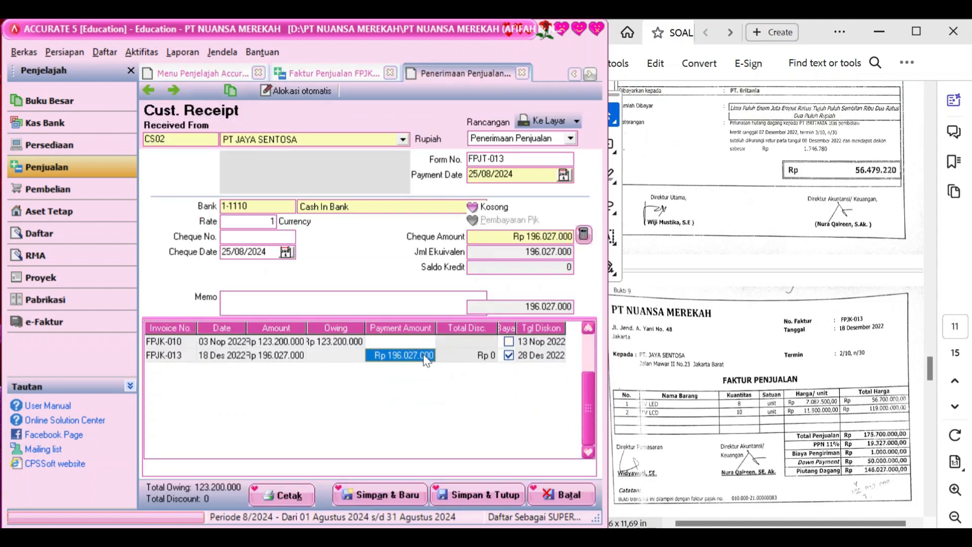
left_click(539, 172)
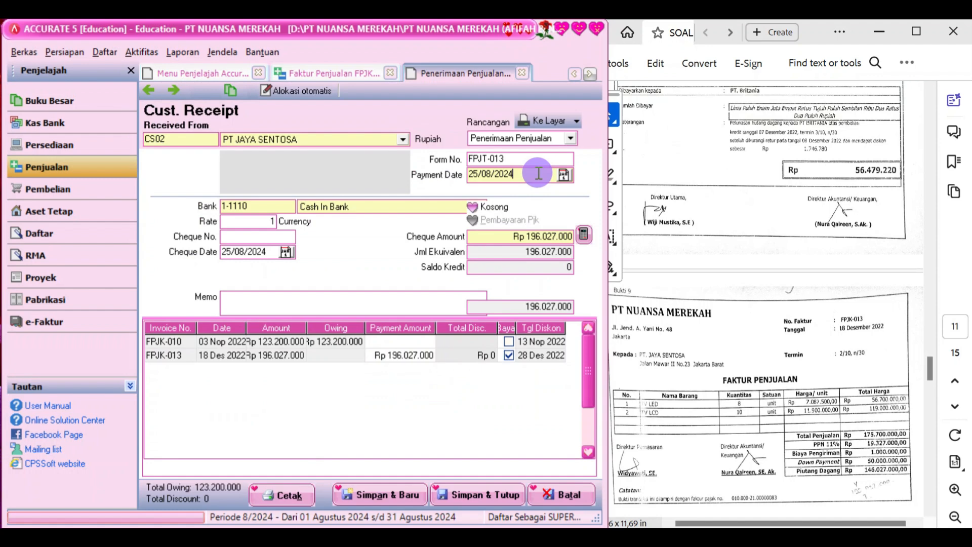
type("18/")
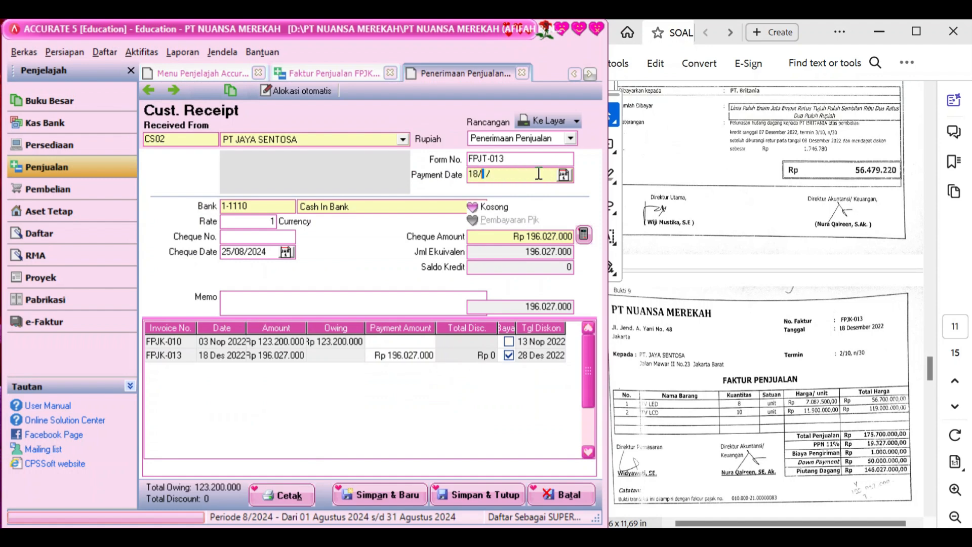
type("12/2022")
left_click(269, 252)
type("18/12/2")
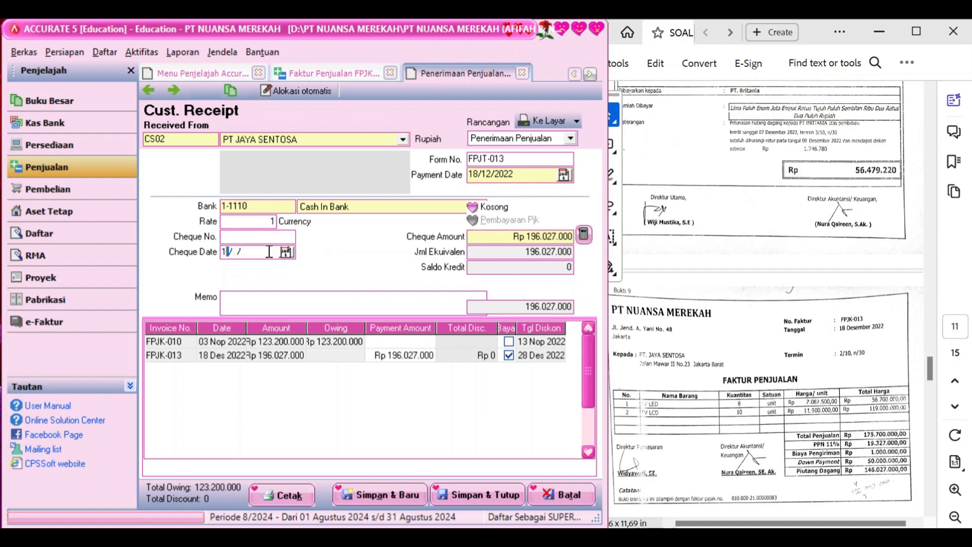
type("022")
Write the receipt memo 'Penerimaan uang muka'
left_click(260, 306)
type("penerimaan u")
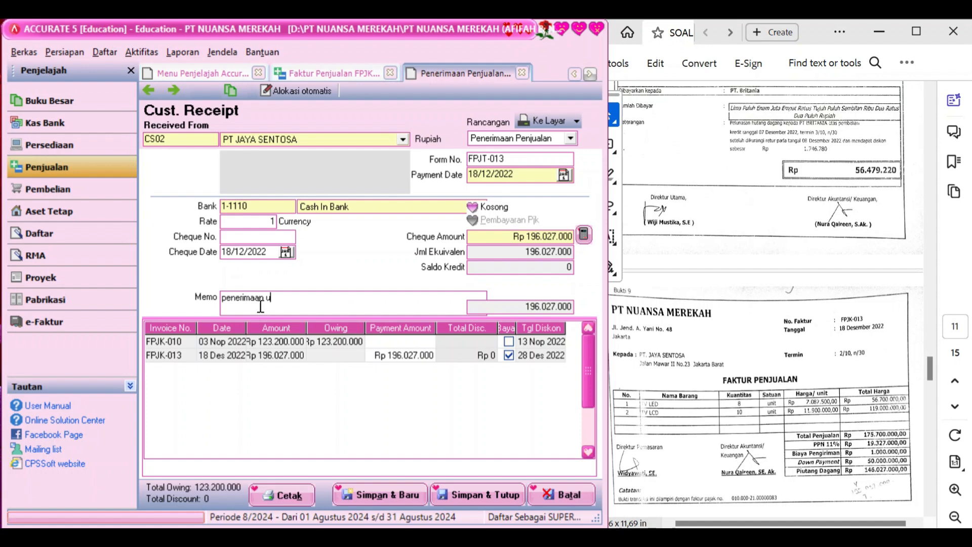
type("ang muka")
key("Left")
key("BackSpace")
type("P")
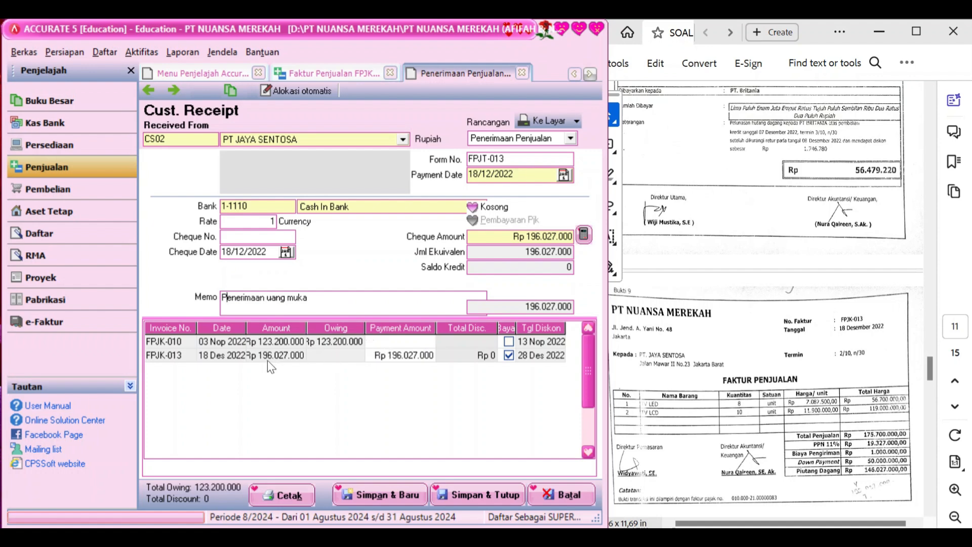
Apply a 50.000.000 payment to FPJK-013, match the cheque amount, and save the receipt
left_click(418, 354)
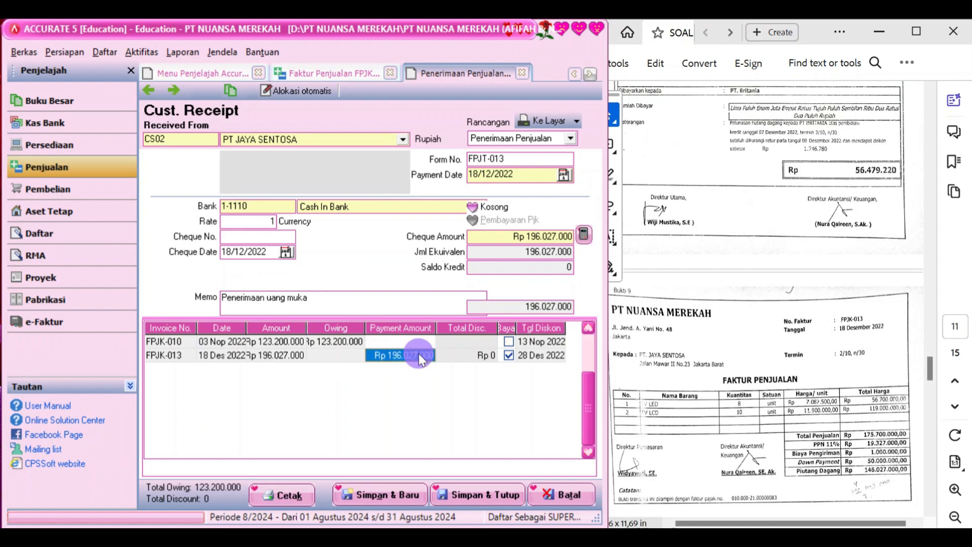
left_click(418, 354)
key("BackSpace")
key("BackSpace")
key("BackSpace")
key("BackSpace")
key("BackSpace")
key("BackSpace")
key("BackSpace")
key("BackSpace")
key("BackSpace")
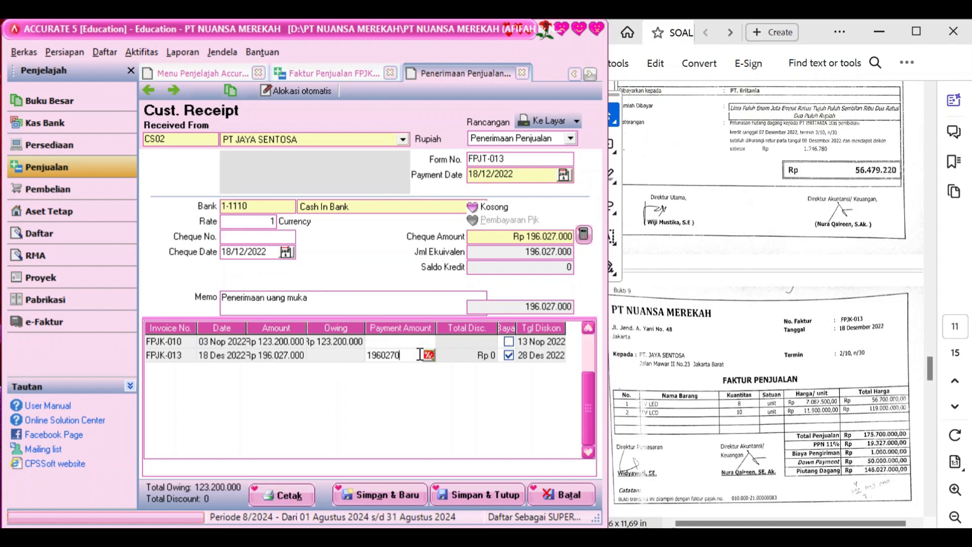
type("500000")
type("00")
key("Tab")
key("Tab")
key("Tab")
key("Tab")
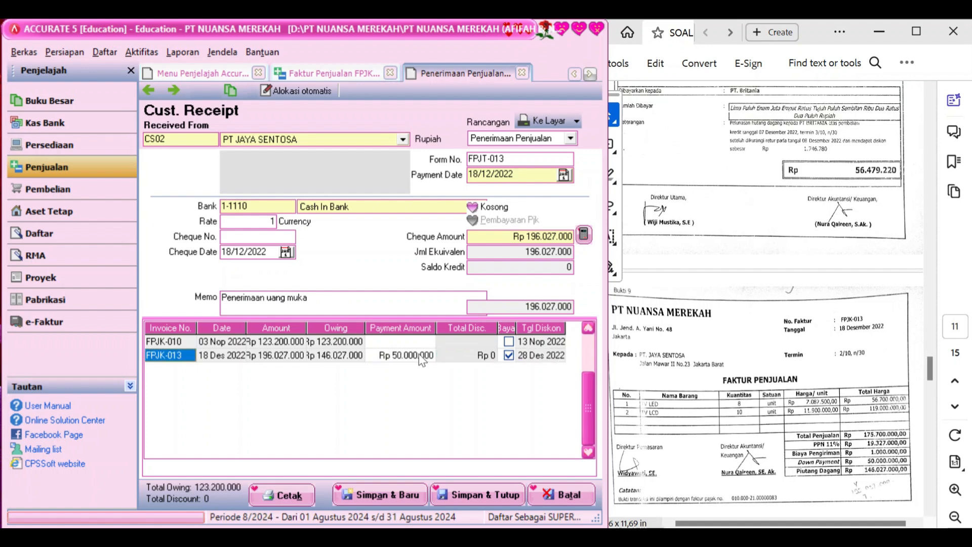
left_click(584, 235)
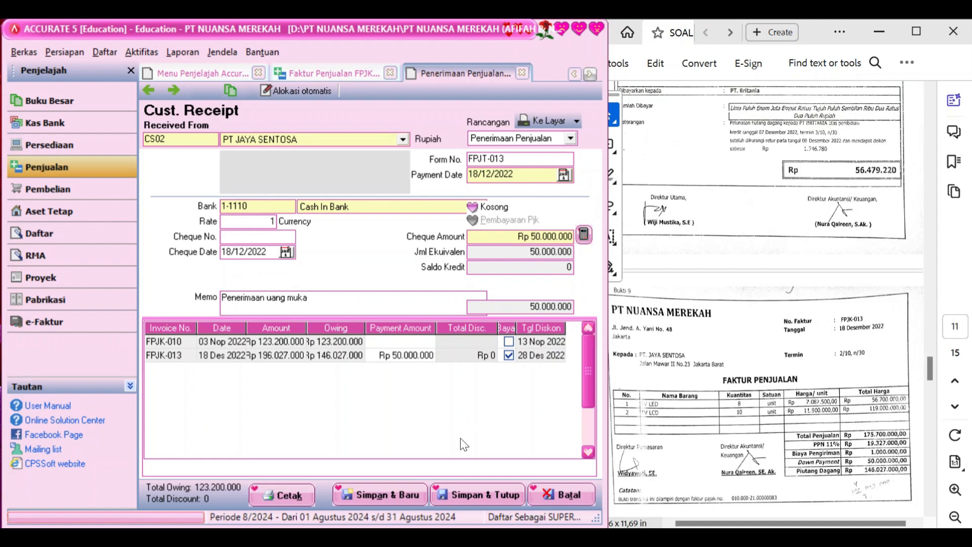
left_click(487, 496)
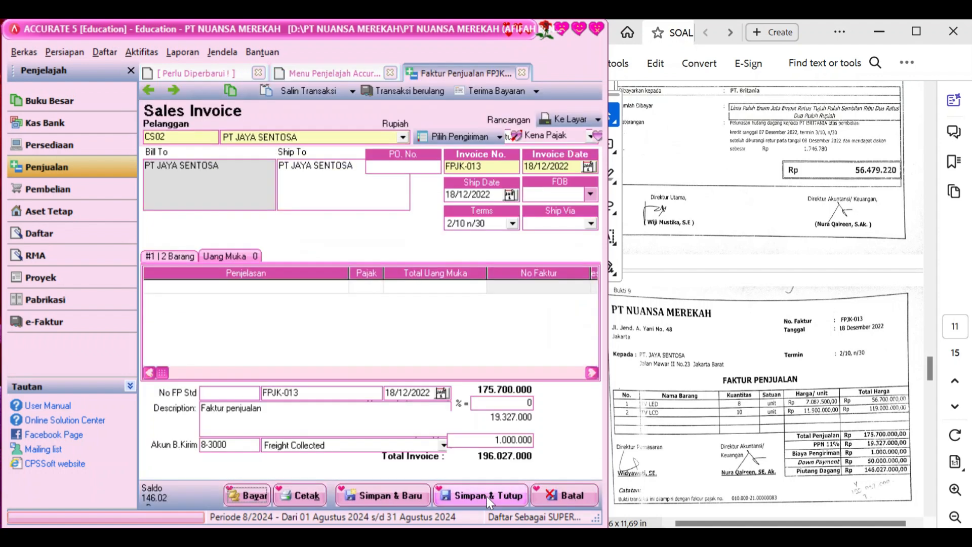
Save and close sales invoice FPJK-013, then switch the navigator to Pembelian
left_click(487, 496)
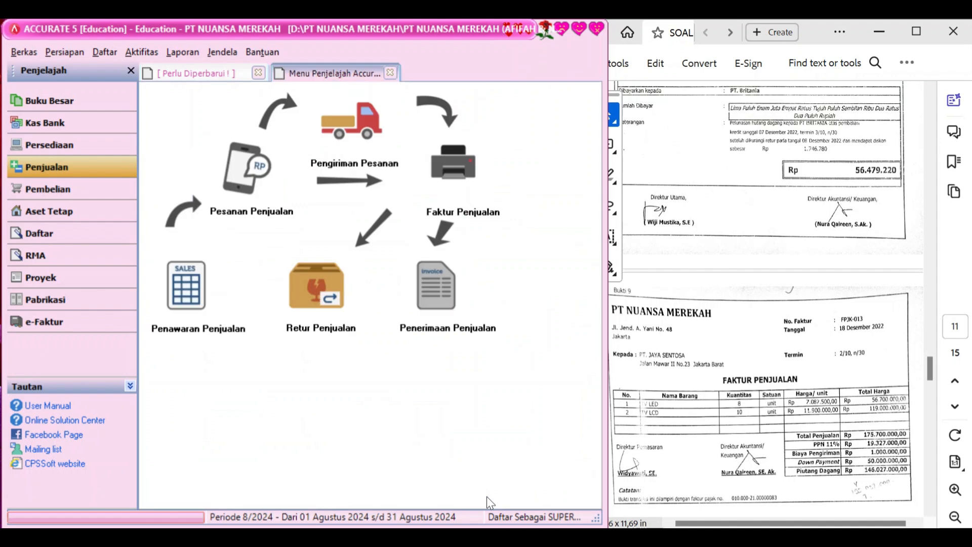
scroll(747, 367, "down", 3)
scroll(748, 360, "down", 3)
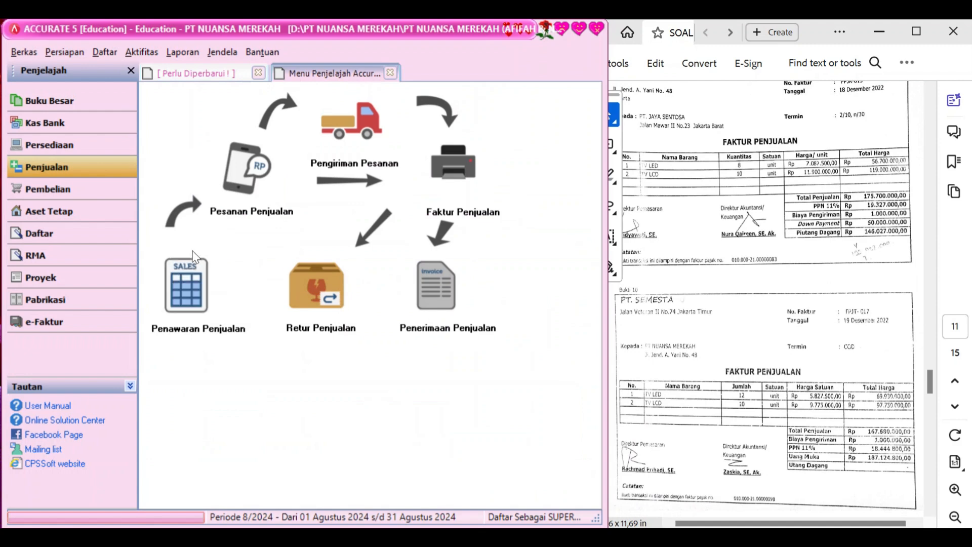
left_click(82, 190)
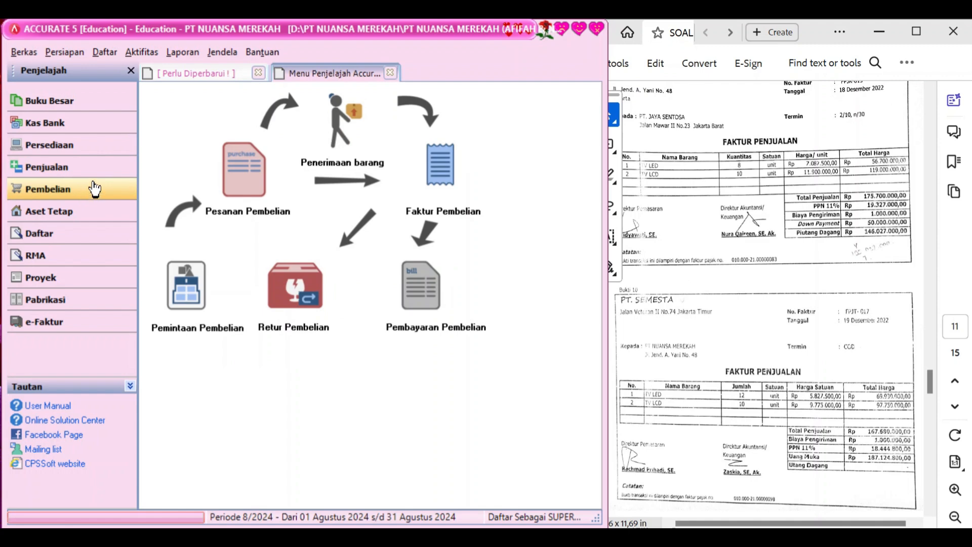
Start a purchase invoice from PT SEMESTA numbered FPJT-017, with invoice and ship dates 19/12/2022
left_click(446, 181)
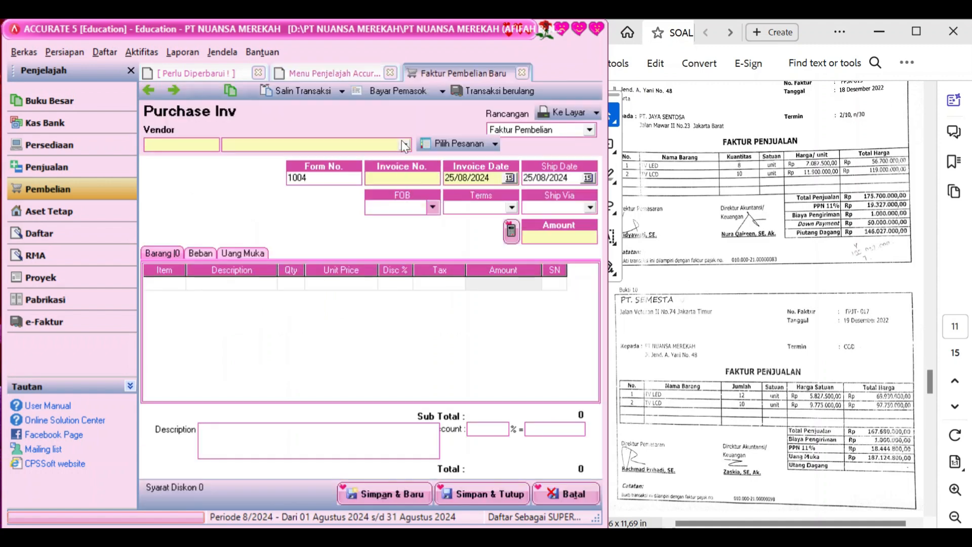
left_click(406, 144)
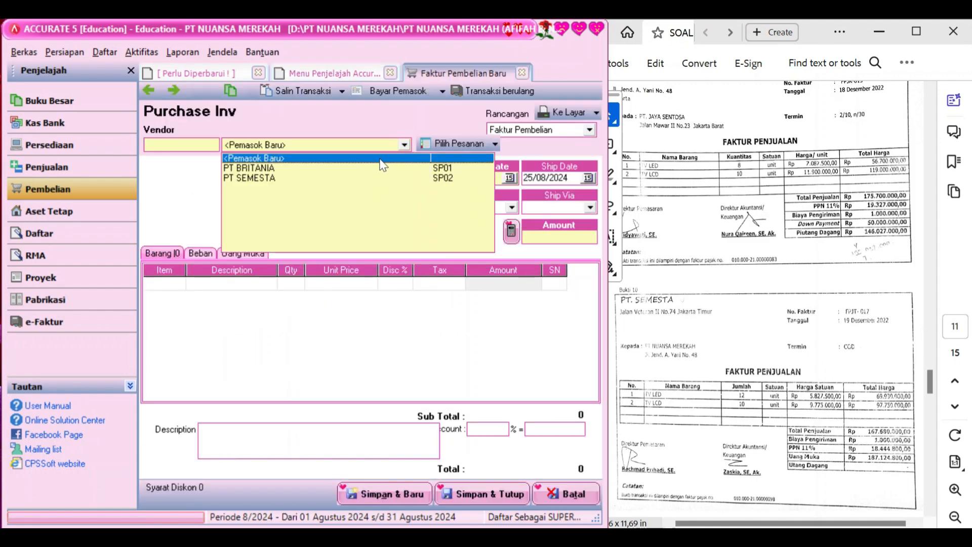
left_click(363, 179)
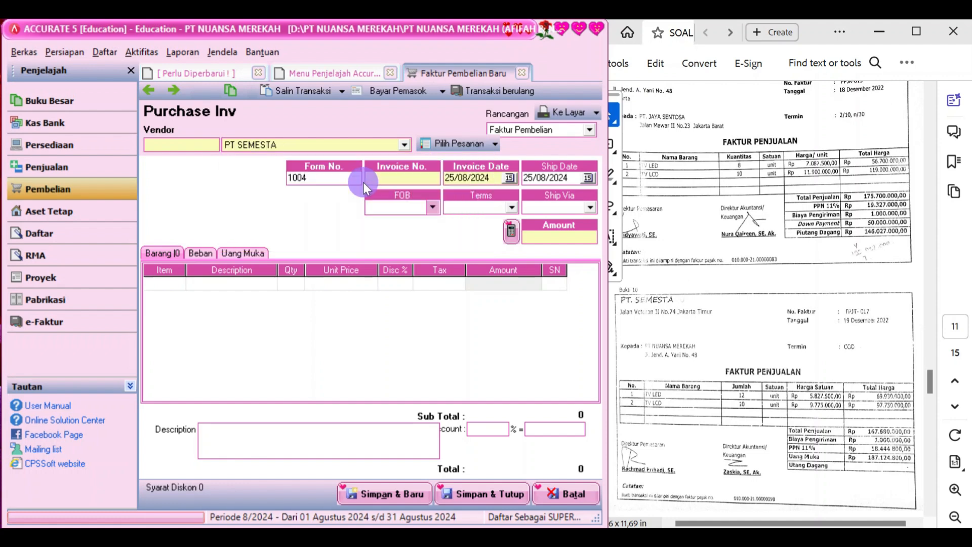
left_click(426, 180)
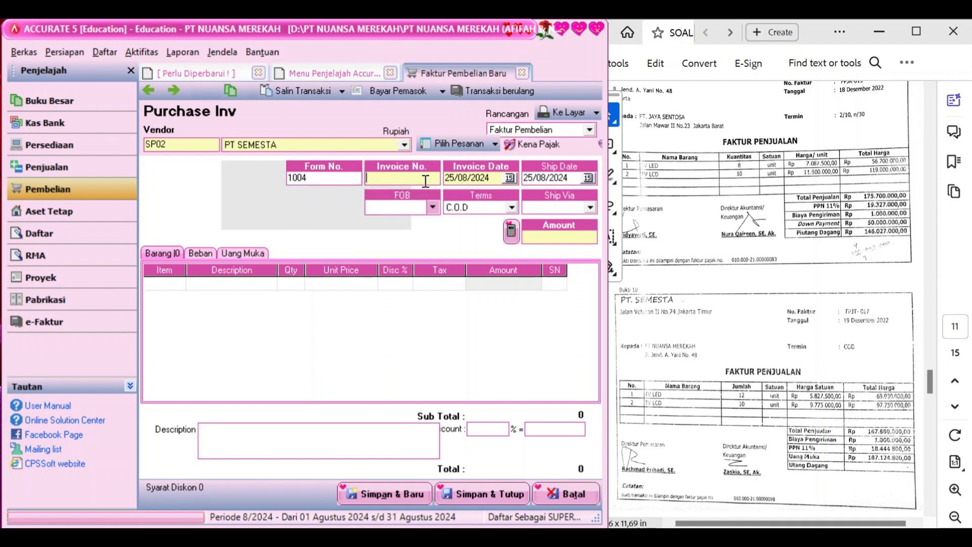
type("FPJT-017")
key("Tab")
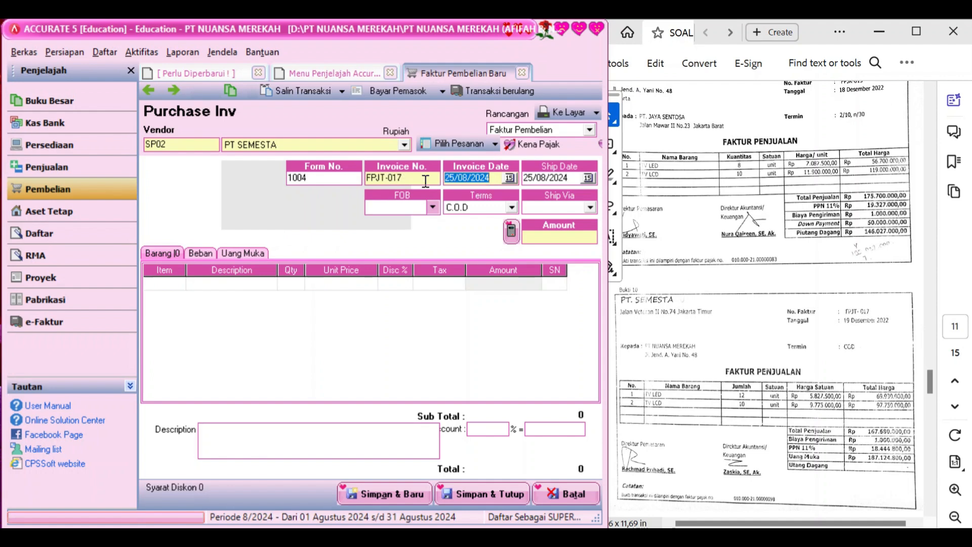
type("19/12/2022")
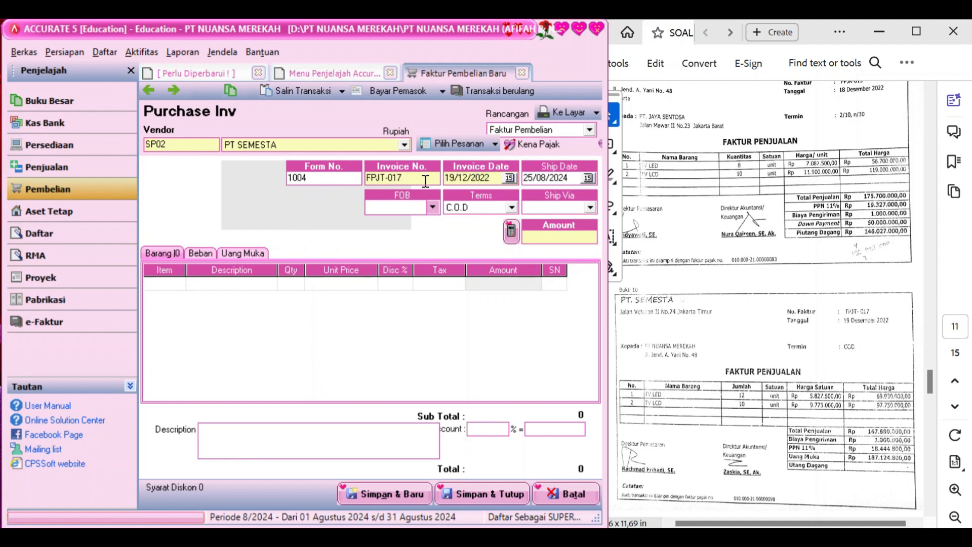
key("Tab")
type("19/12/2022")
Add TV LED as the first line with quantity 12 at 5.827.500
left_click(176, 285)
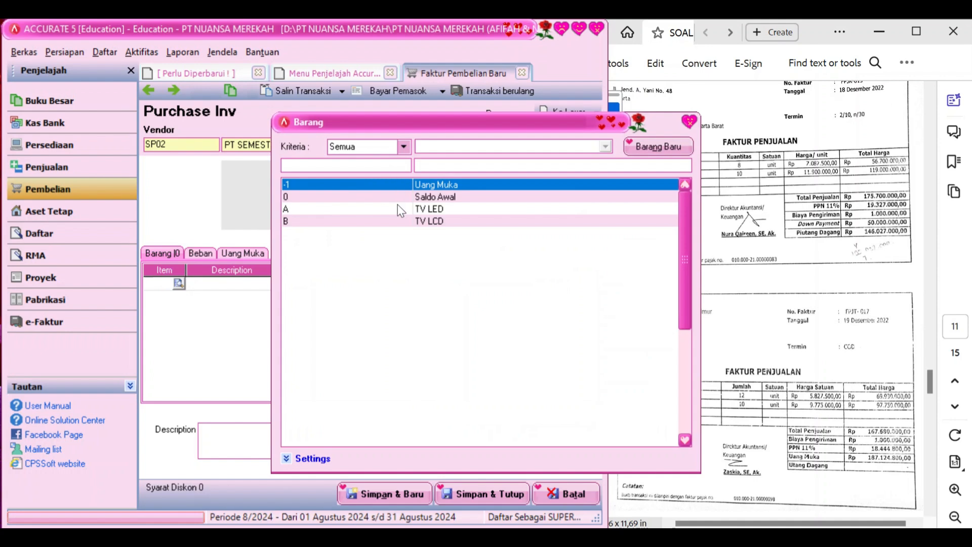
left_click(397, 207)
double_click(397, 209)
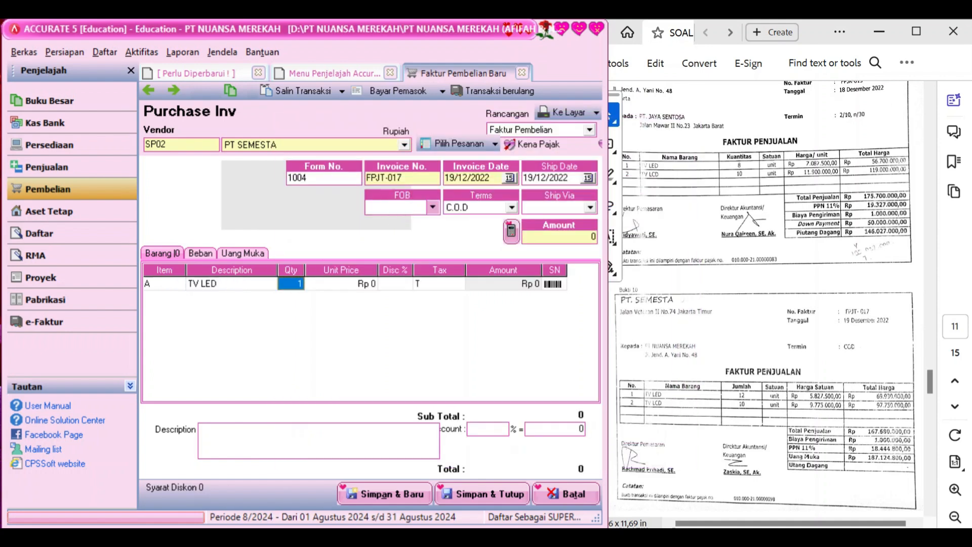
type("12")
key("Tab")
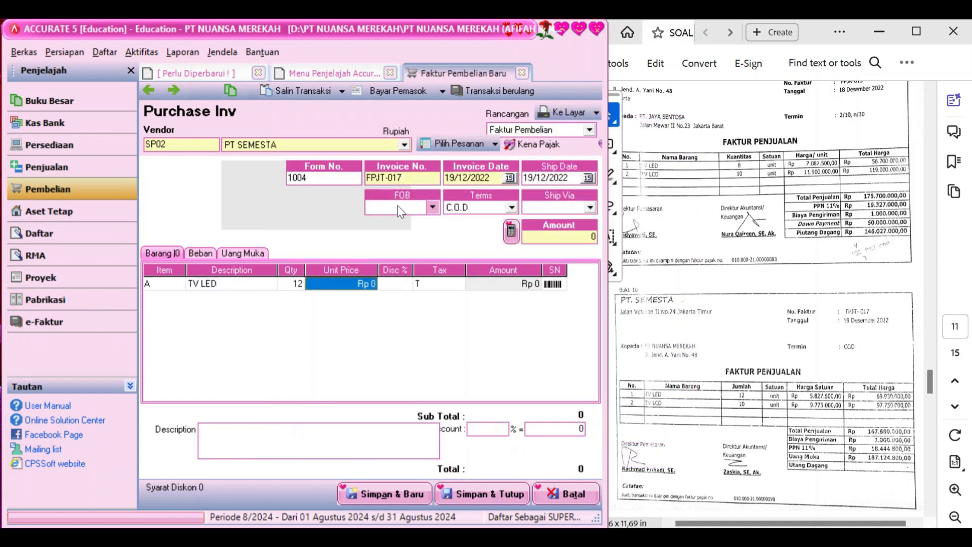
type("58")
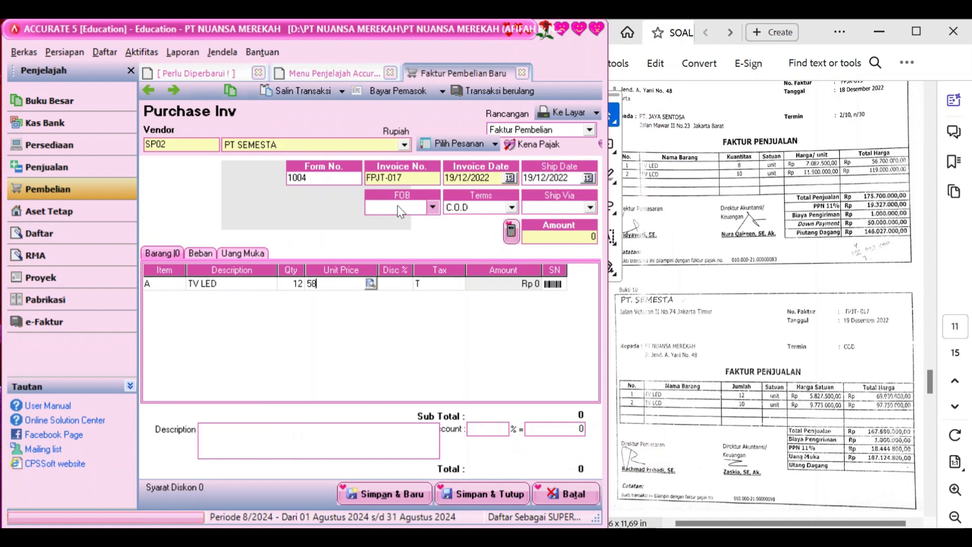
type("27")
type("500")
key("Tab")
key("Tab")
key("Tab")
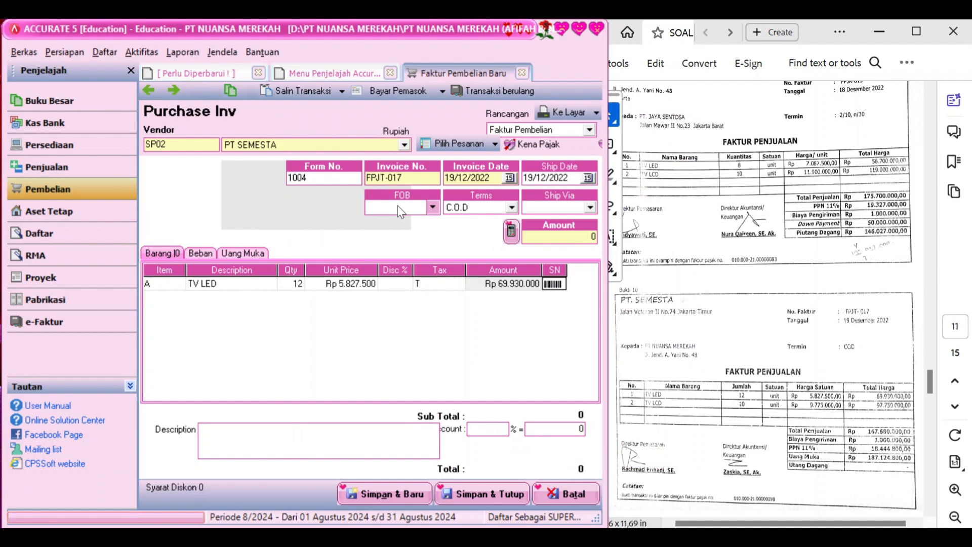
key("Tab")
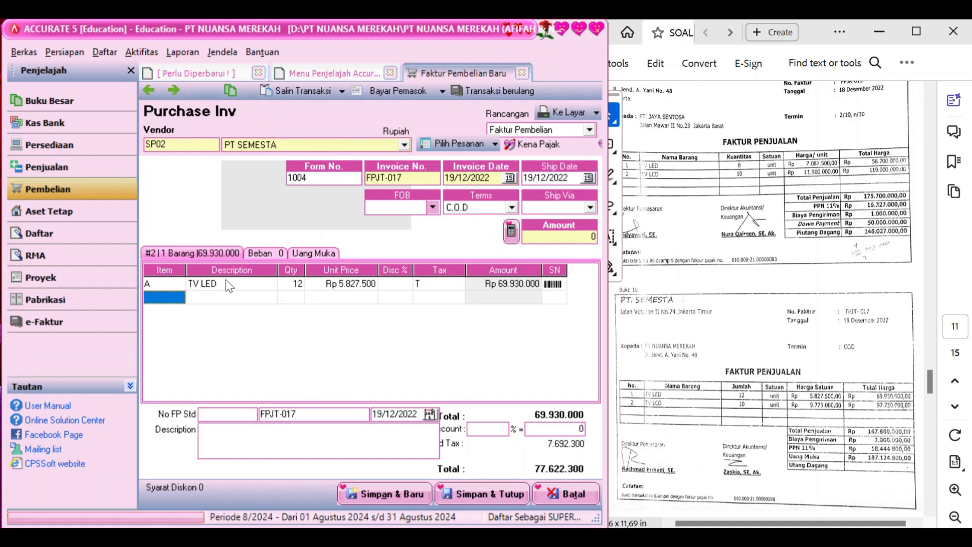
Add TV LCD as the second line item, correcting a stray entry along the way
left_click(182, 297)
left_click(179, 297)
double_click(422, 220)
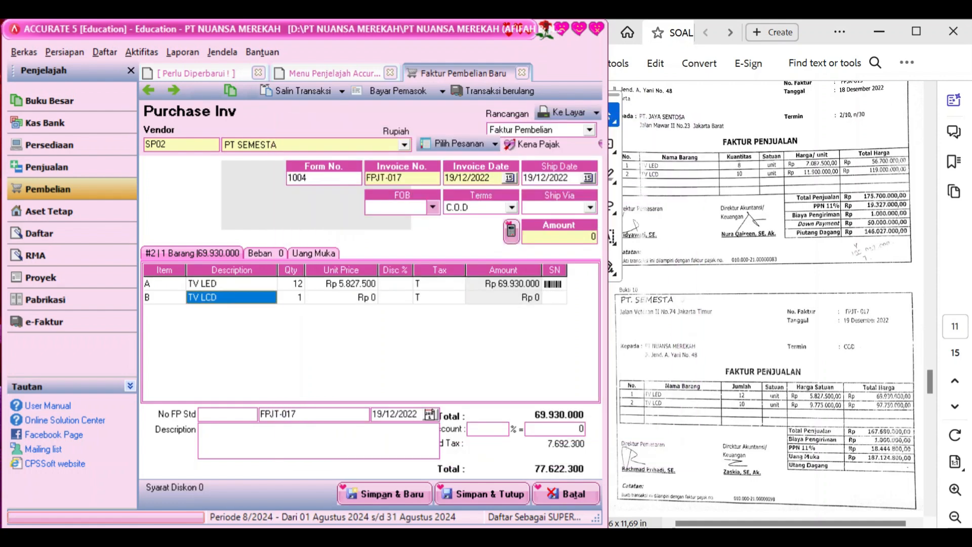
type("1")
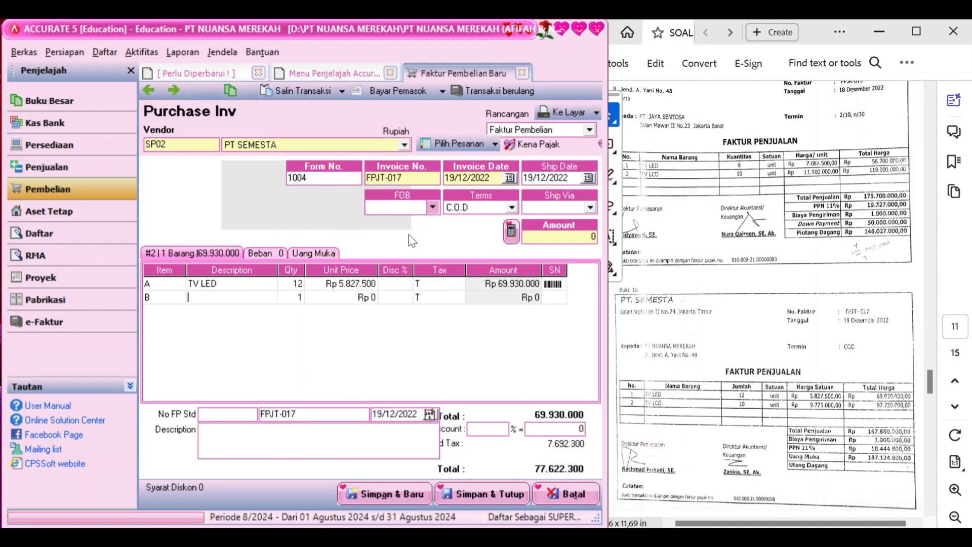
key("BackSpace")
left_click(179, 295)
left_click(178, 295)
left_click(178, 297)
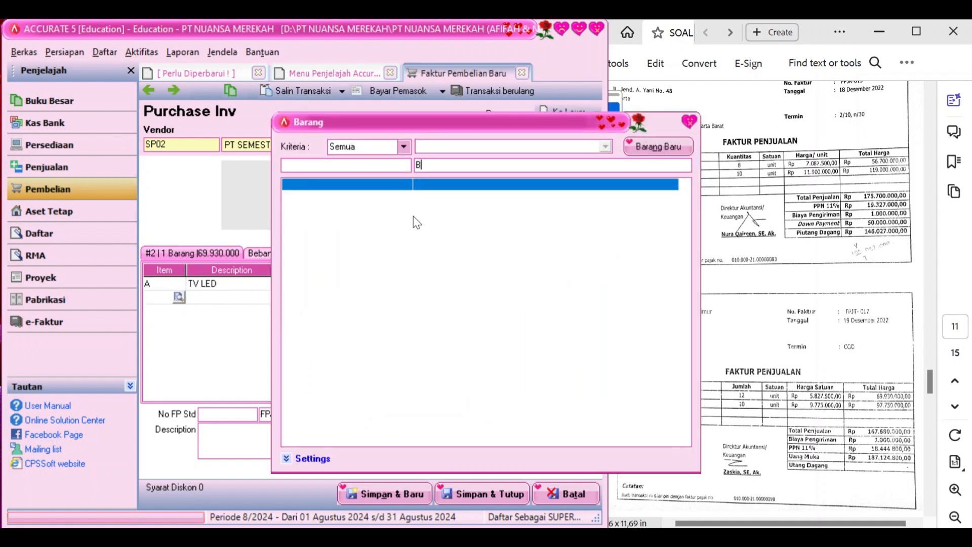
key("BackSpace")
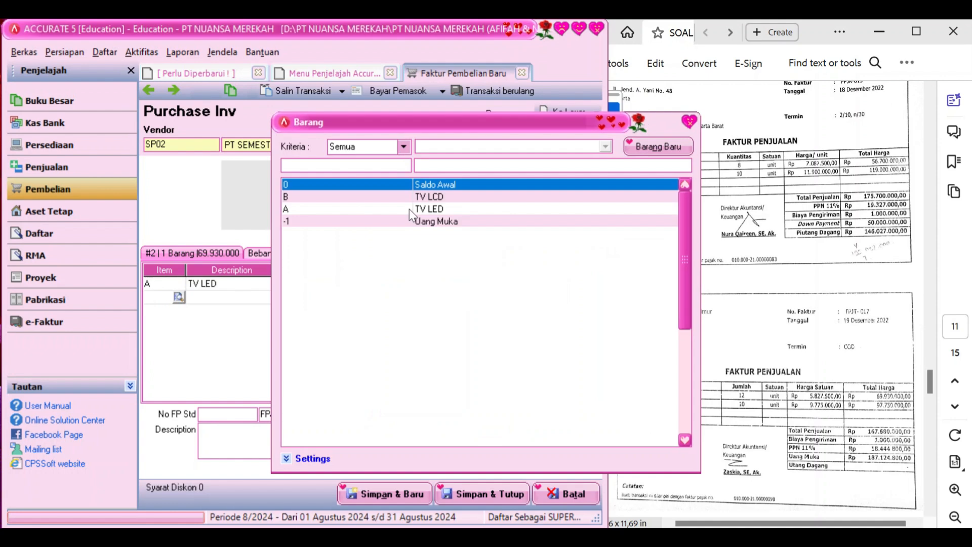
double_click(403, 195)
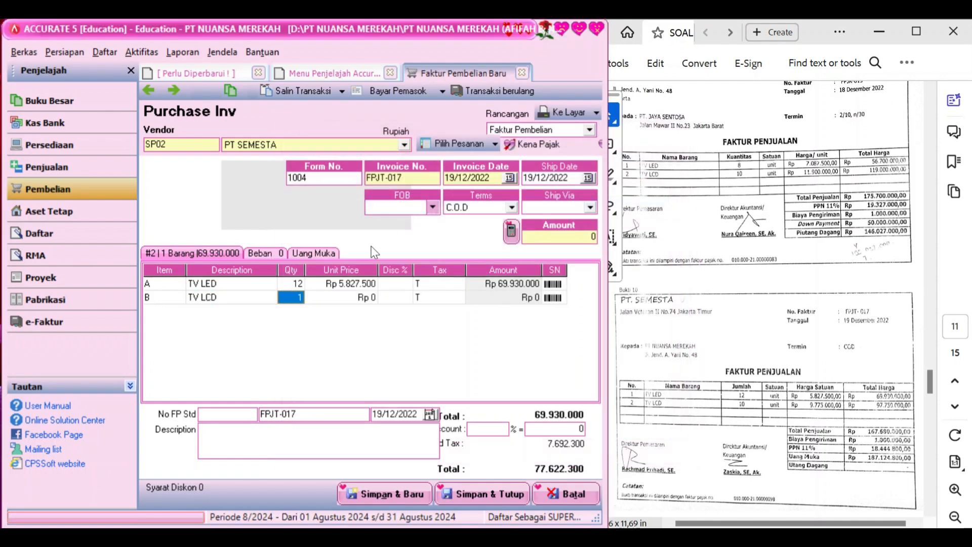
Give TV LCD quantity 10 at 9.775.000 and describe the invoice as 'Faktur pembelian'
type("10")
key("Tab")
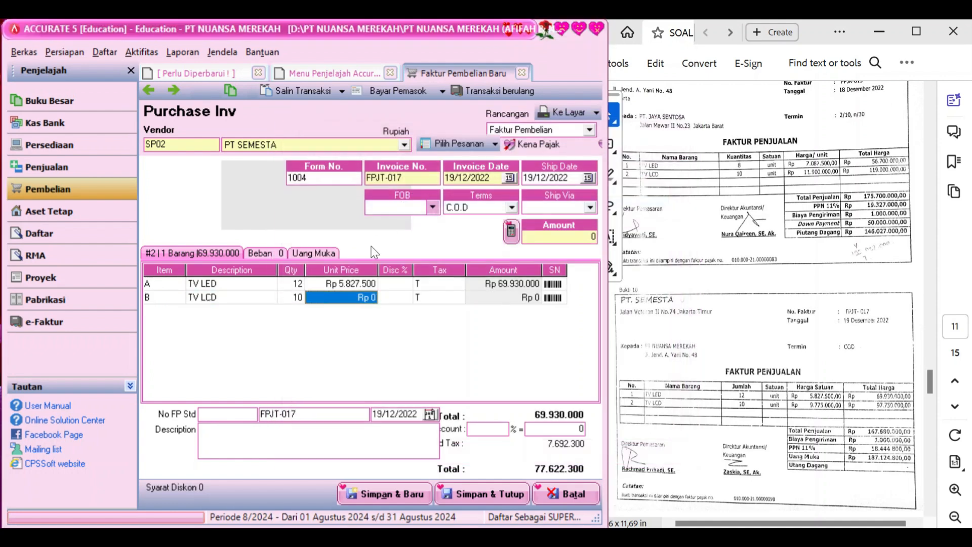
type("9")
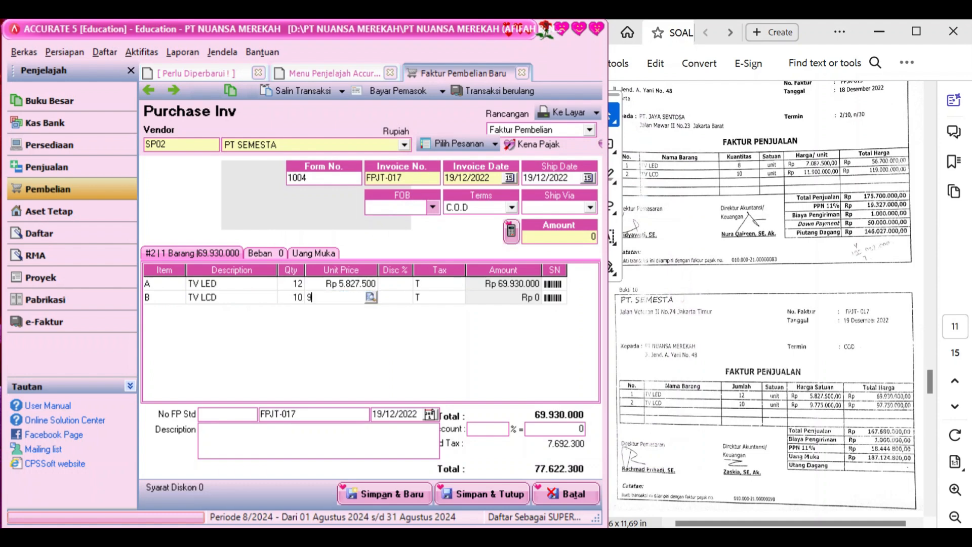
type(".775.000")
key("Tab")
key("Tab")
key("Tab")
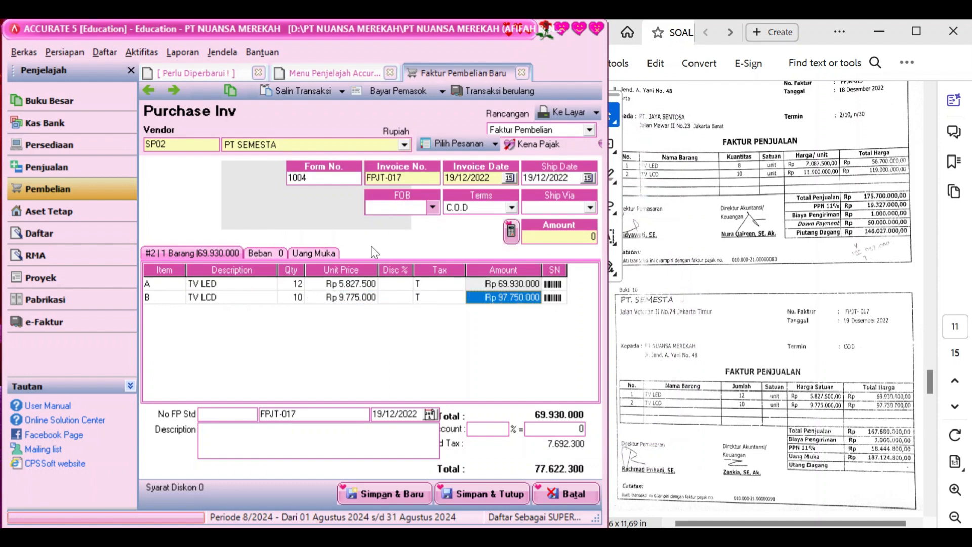
key("Tab")
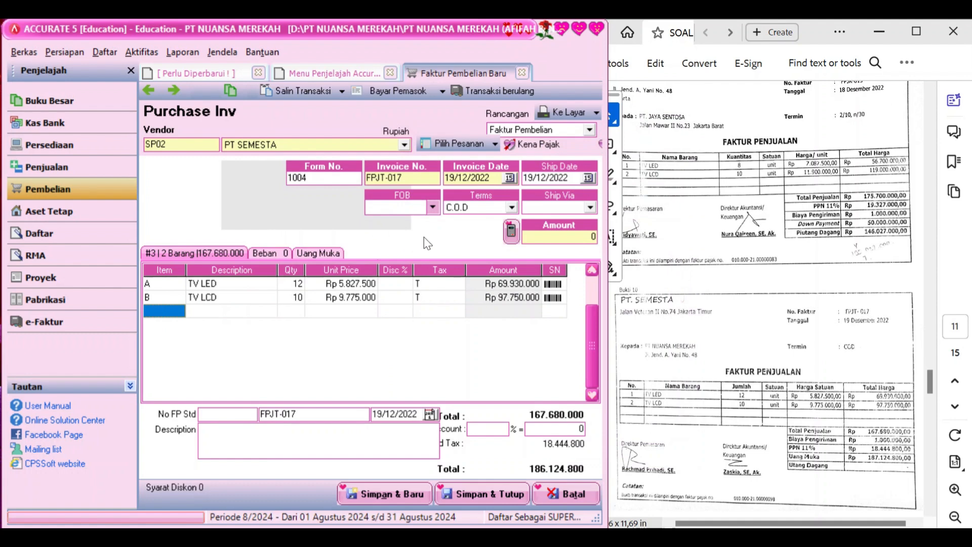
left_click(511, 235)
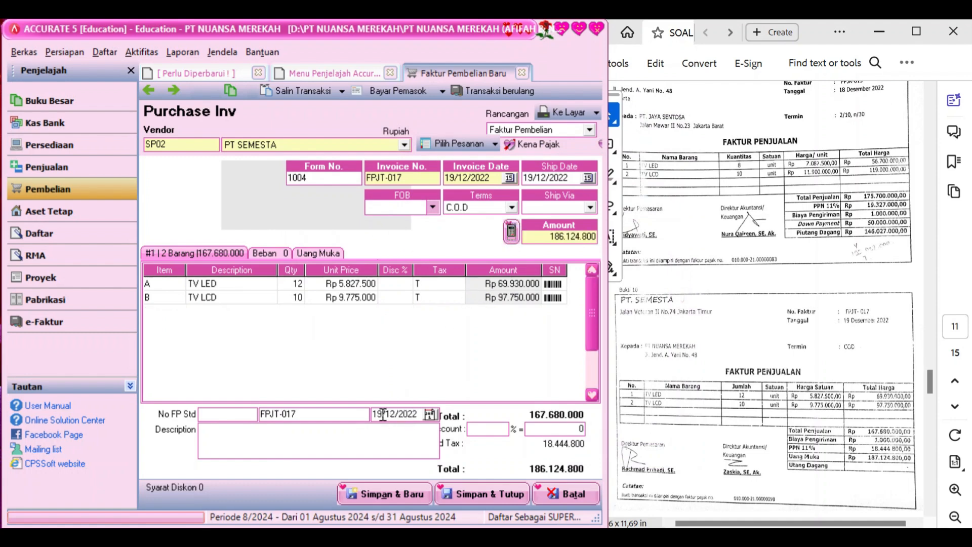
left_click(370, 441)
type("Faktur pembelian")
In the Beban tab, add a Freight Paid (5-1100) charge of 1.000.000
left_click(272, 253)
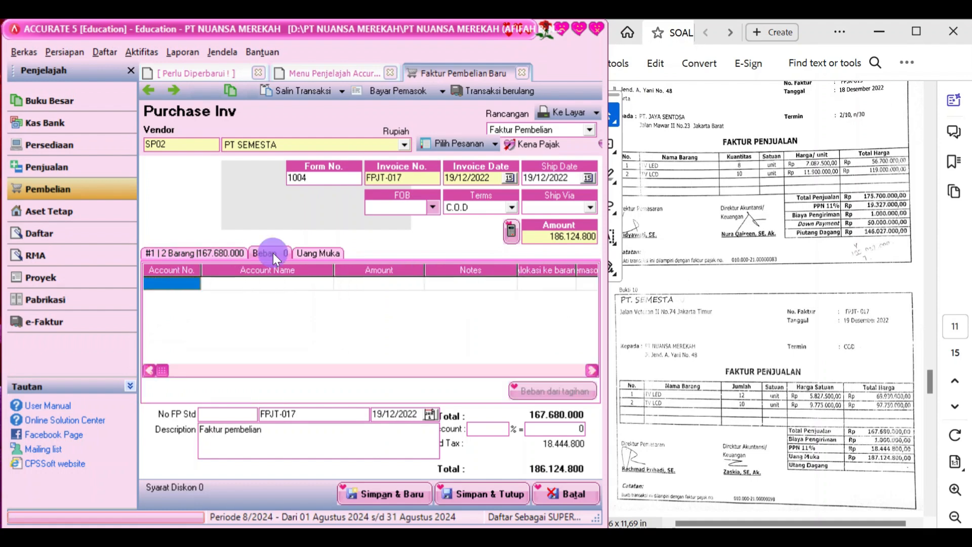
left_click(194, 285)
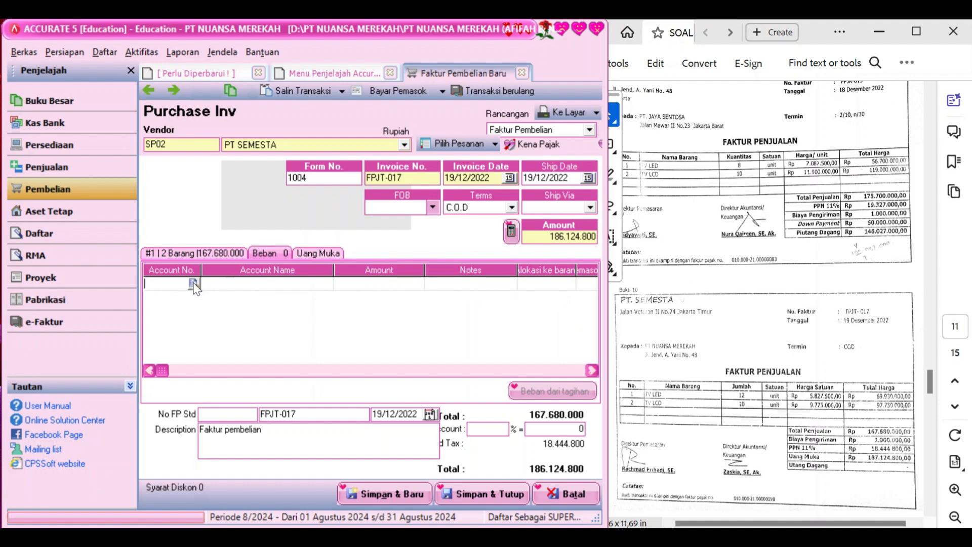
left_click(192, 281)
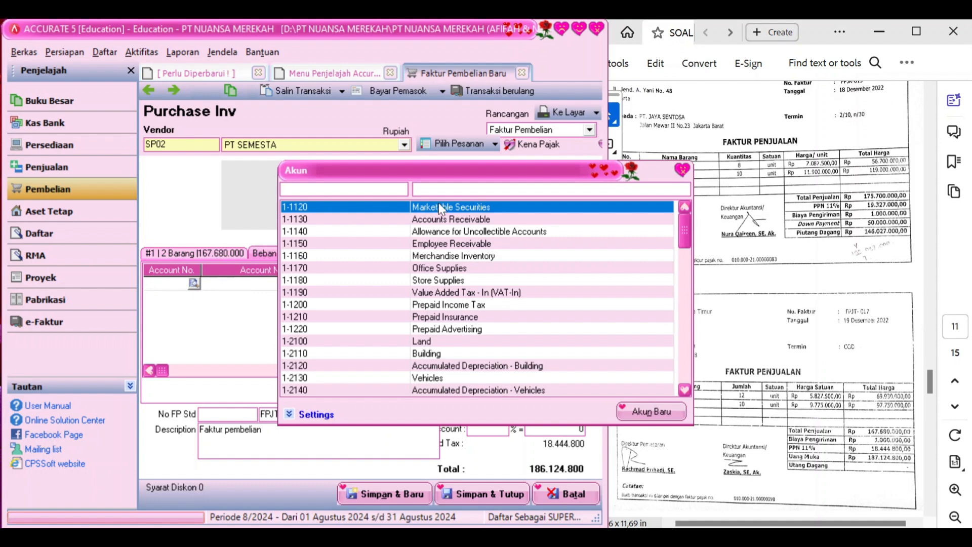
left_click(476, 187)
type("fre")
double_click(467, 220)
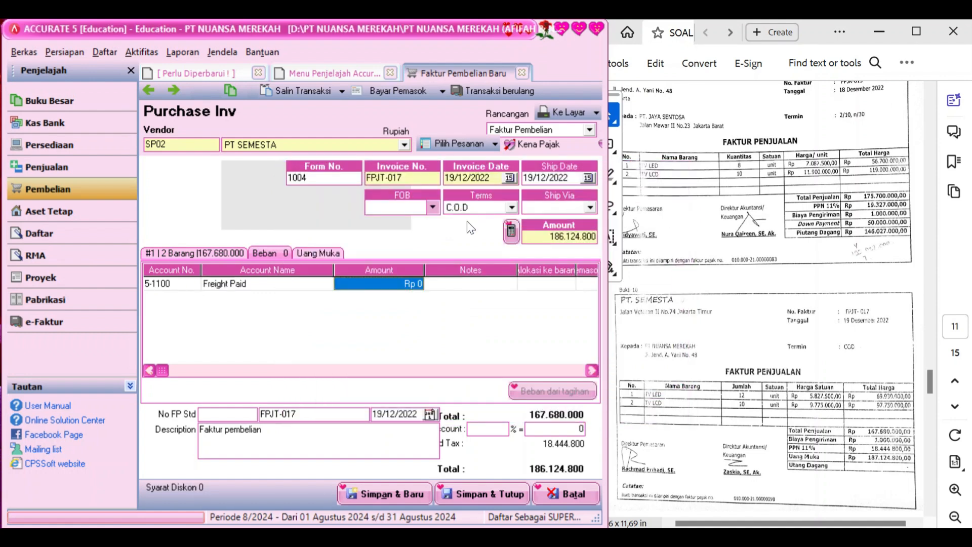
type("1")
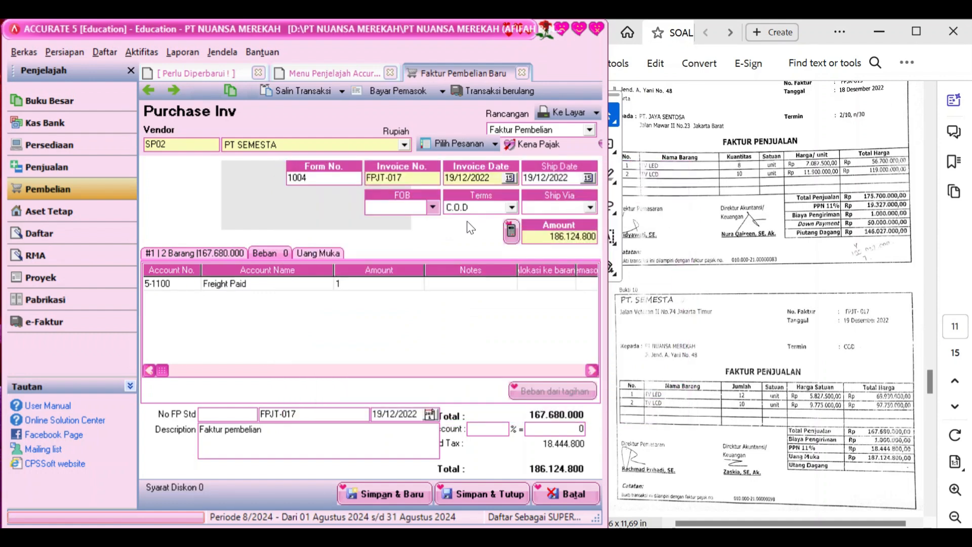
type(".000.000")
key("Tab")
key("Tab")
key("Tab")
key("Tab")
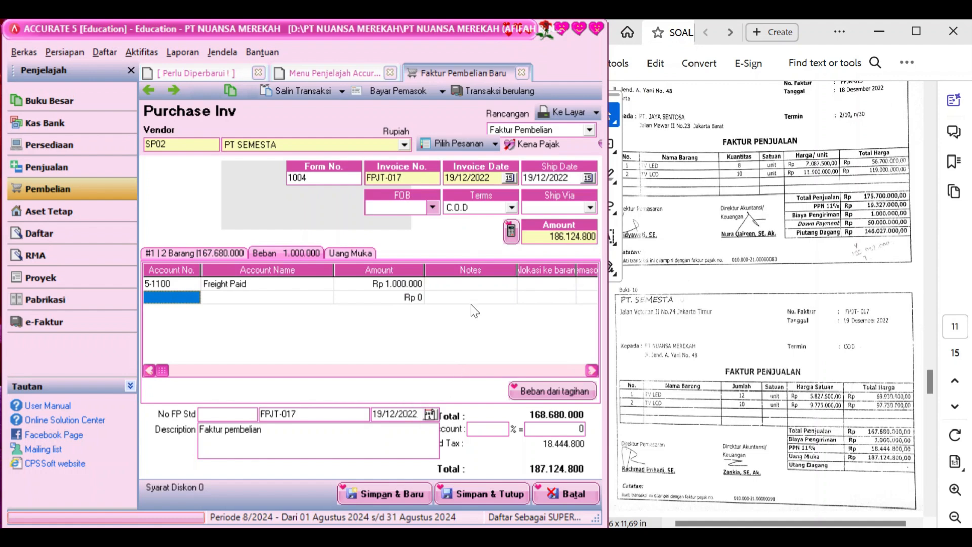
Start a supplier payment with memo 'Penerimaan uang muka' and payment date 19/12/2022
left_click(382, 92)
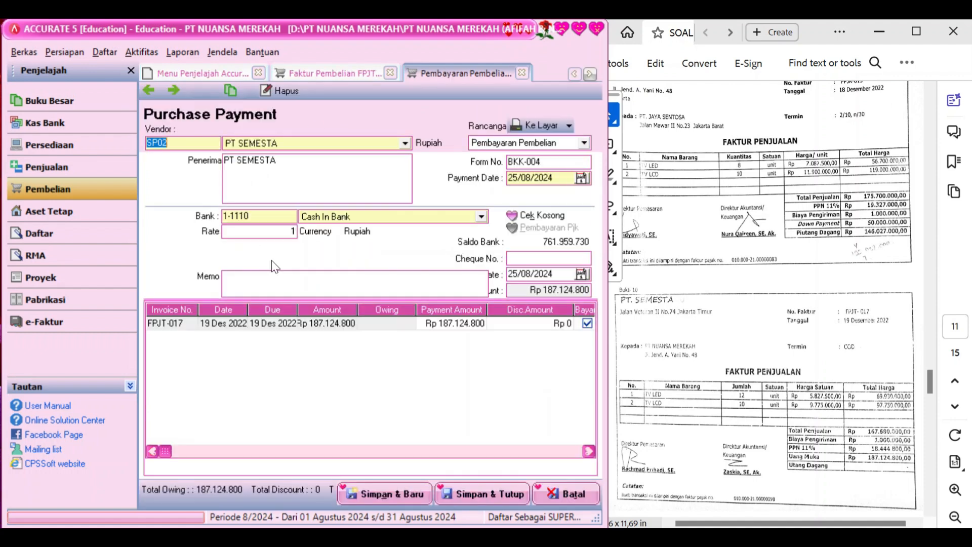
left_click(304, 270)
type("Penerimaan uang muka")
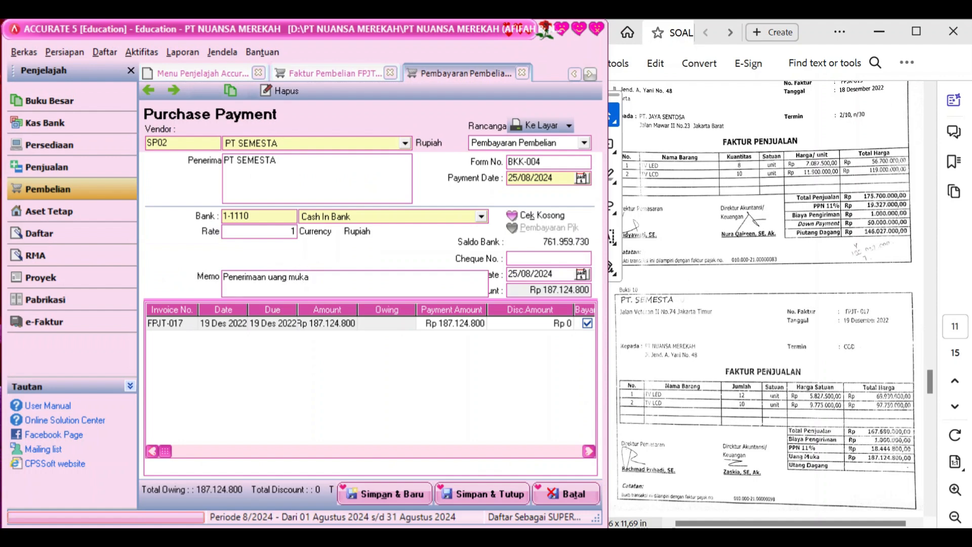
double_click(566, 182)
type("19/12/2022")
Set form number FPJT-017 and cheque date 19/12/2022, then save the payment
left_click(562, 165)
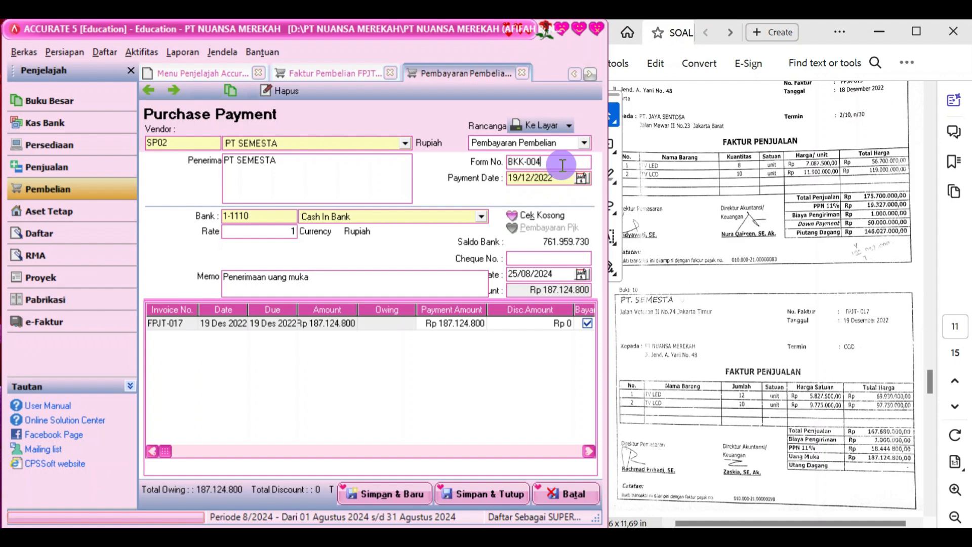
left_click_drag(549, 162, 510, 163)
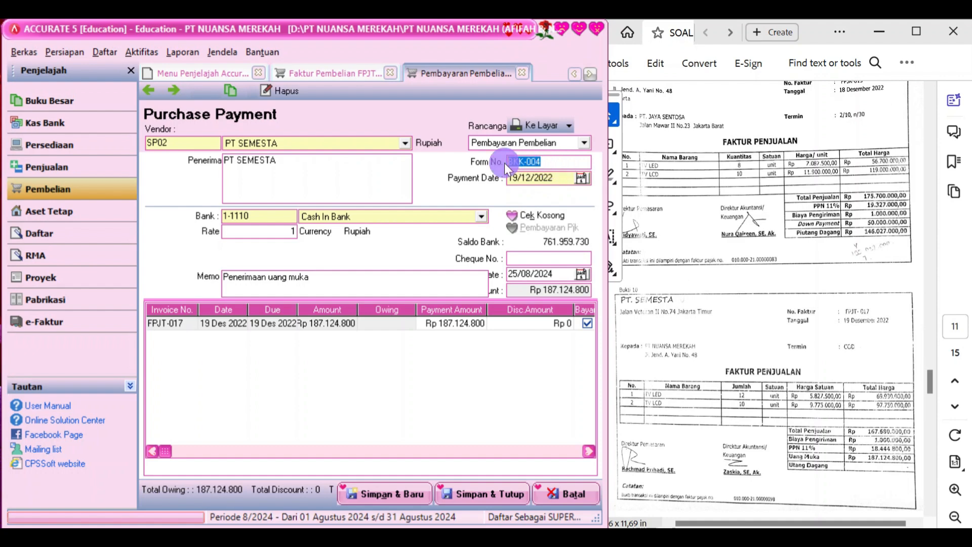
type("FPJT-017")
left_click(565, 276)
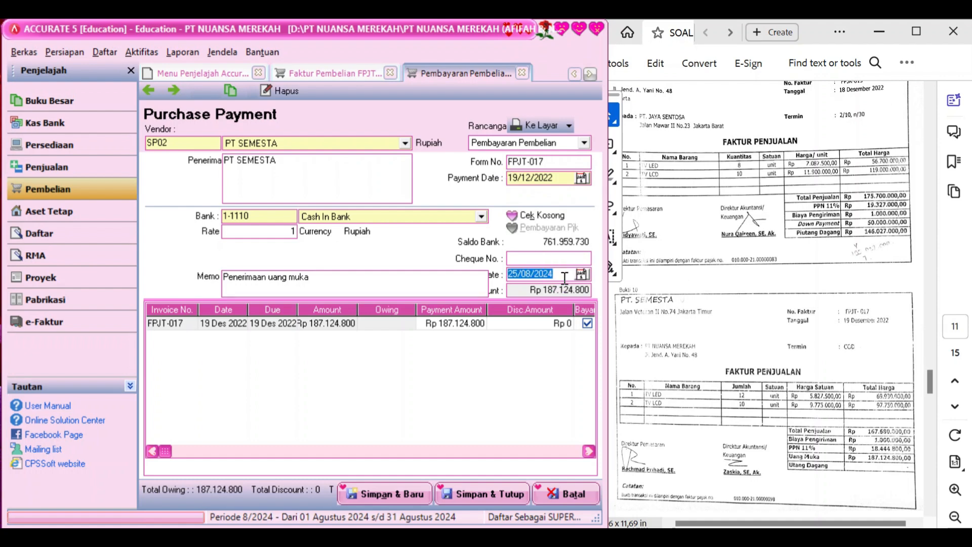
type("19/12/2022")
left_click(507, 381)
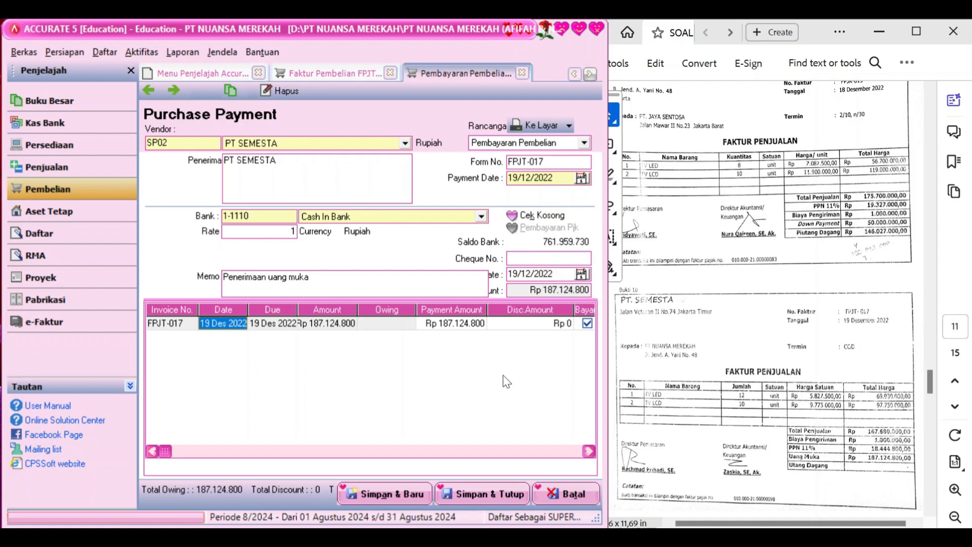
left_click(516, 495)
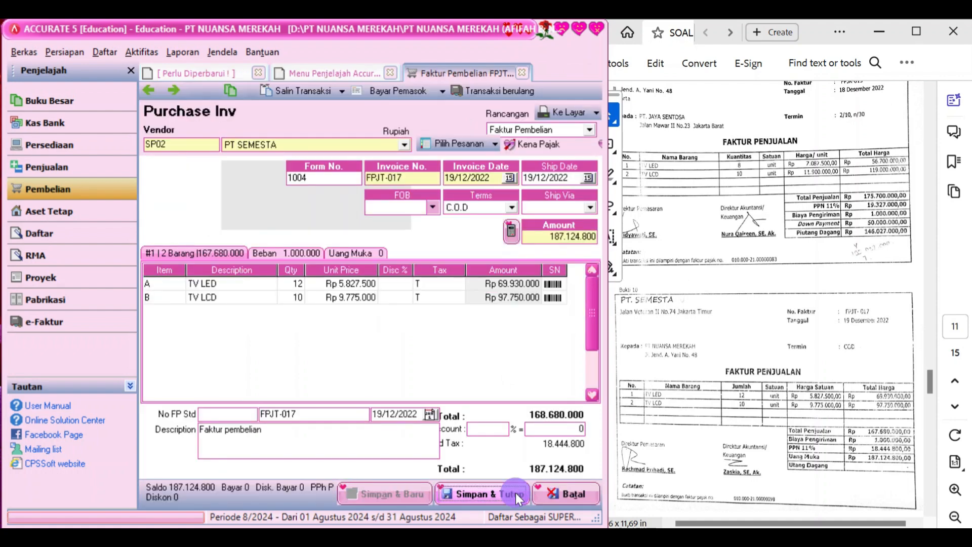
Scroll the task PDF to Bukti 11, the sales-return memorial voucher BM-002
scroll(827, 397, "down", 3)
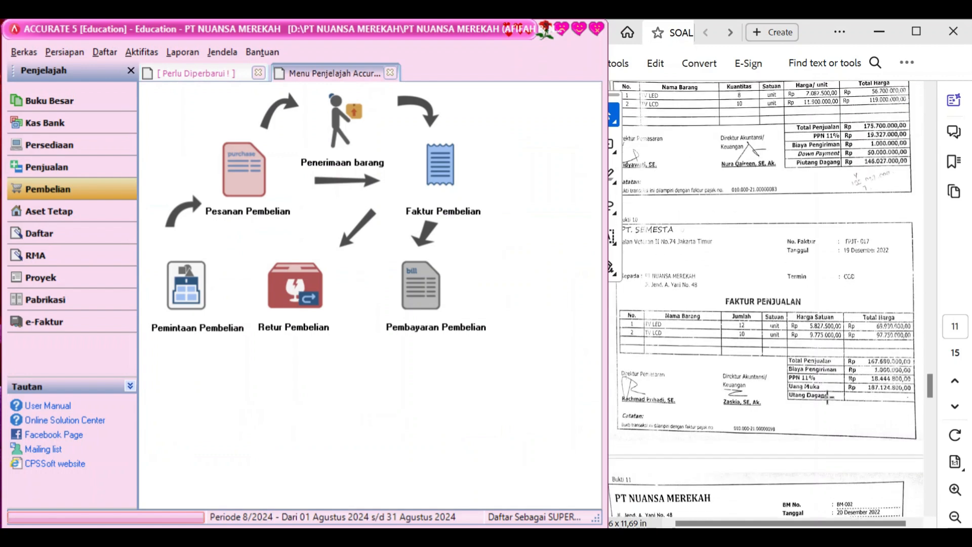
scroll(827, 397, "down", 5)
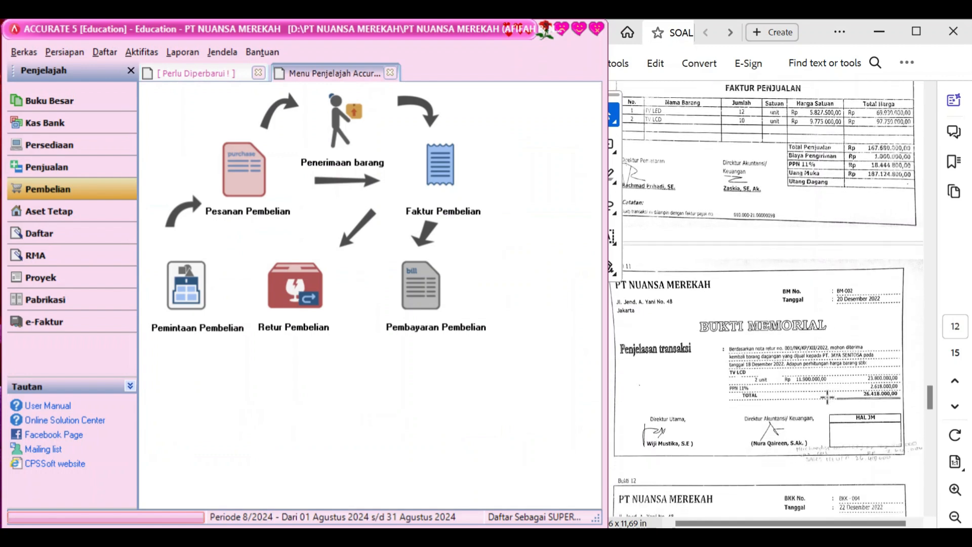
scroll(827, 397, "up", 1)
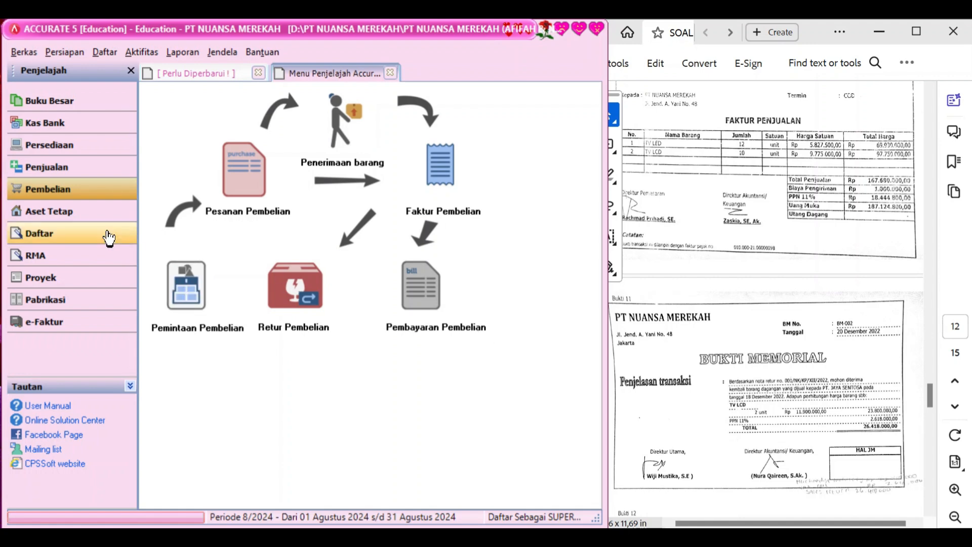
Start a new sales return with PT JAYA SENTOSA as the customer
left_click(62, 171)
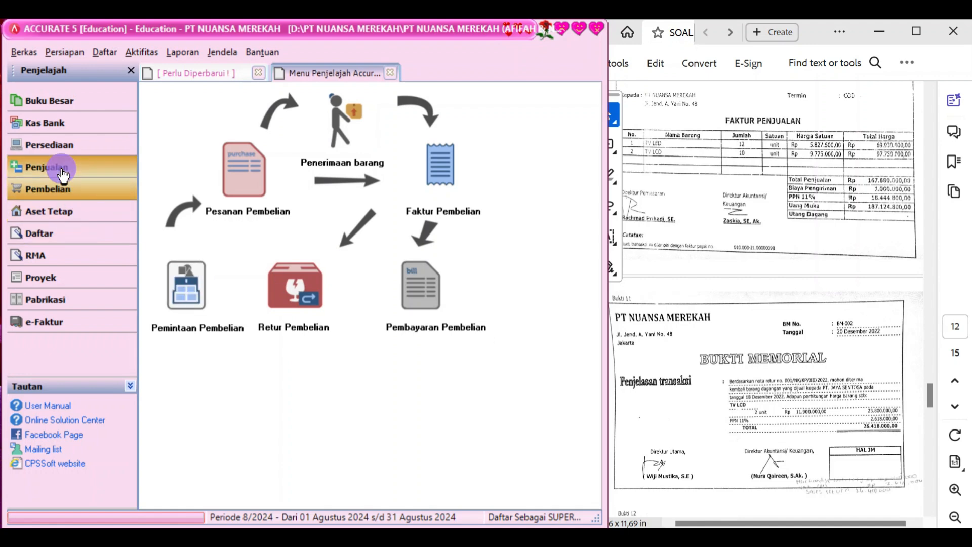
left_click(317, 307)
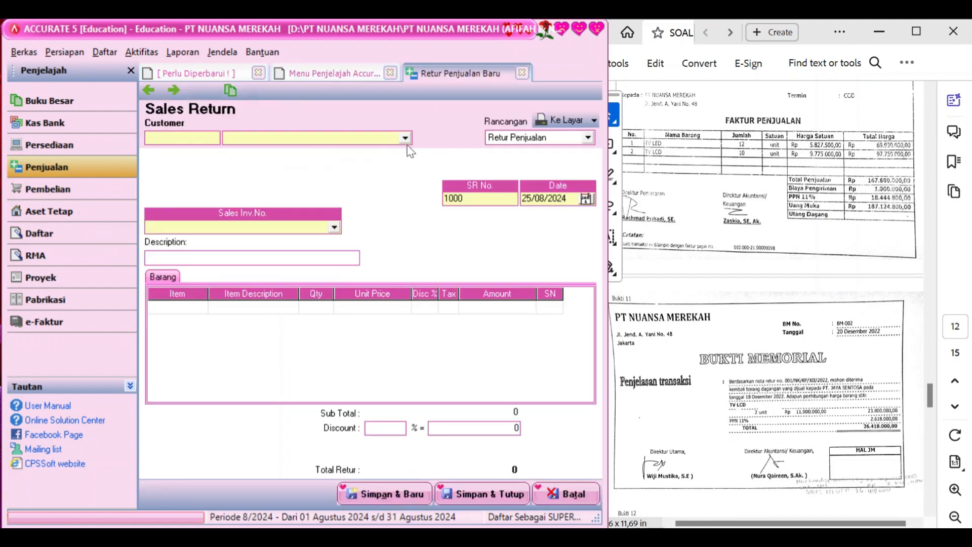
left_click(406, 139)
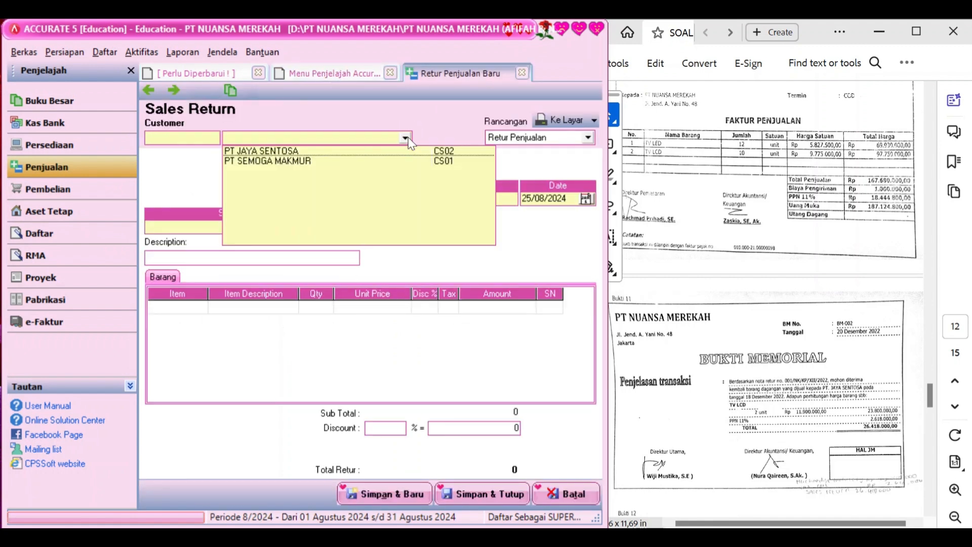
left_click(371, 150)
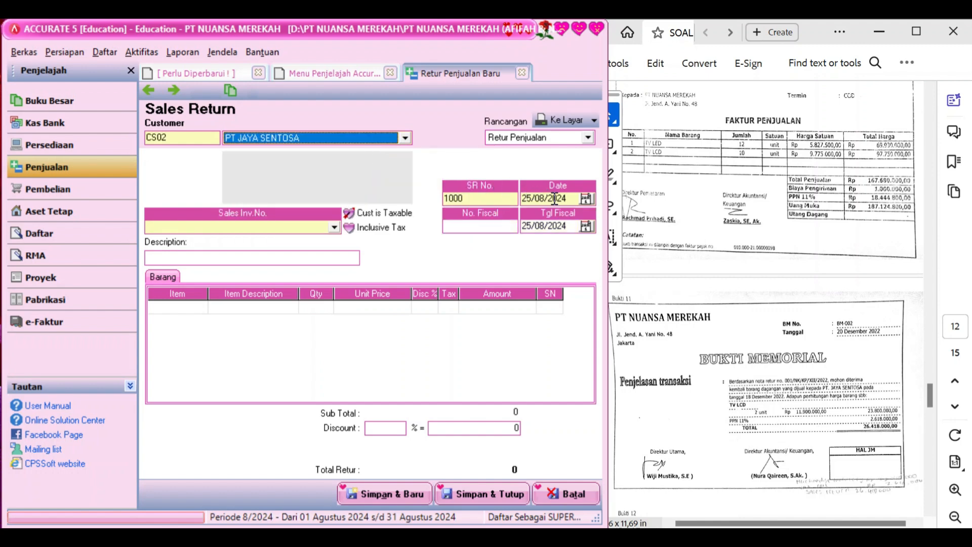
Date the return 20/12/2022 and list the customer's sales invoices to return against
left_click(484, 197)
double_click(484, 198)
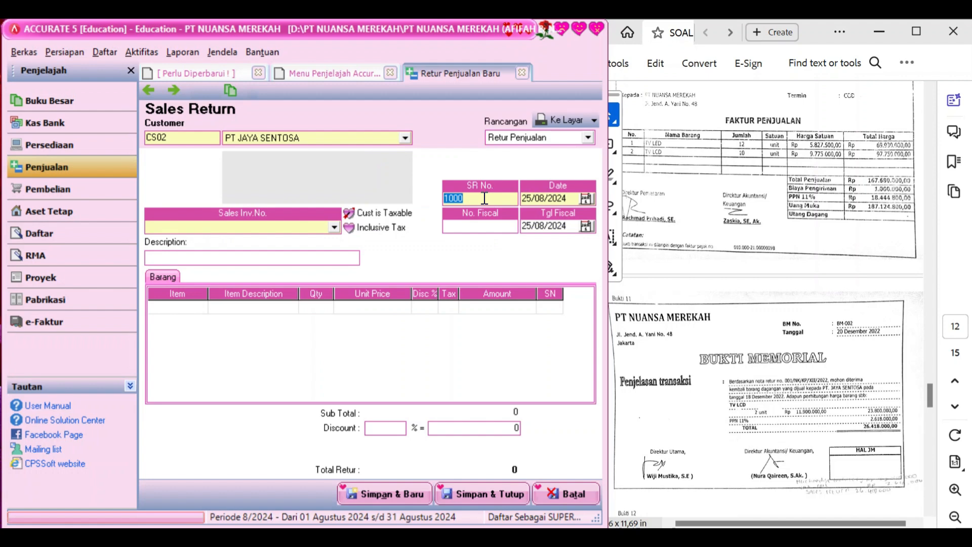
left_click(571, 198)
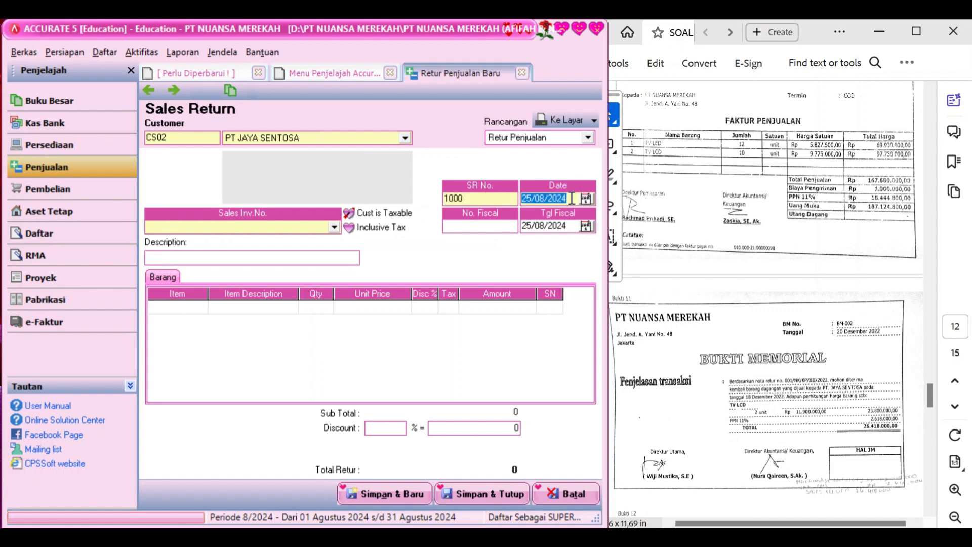
type("20/")
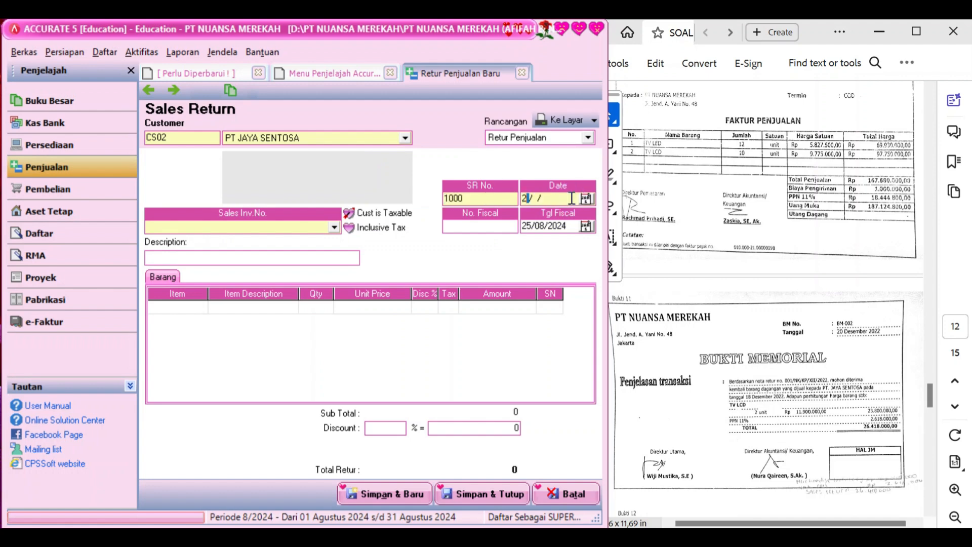
type("12/2022")
left_click(571, 226)
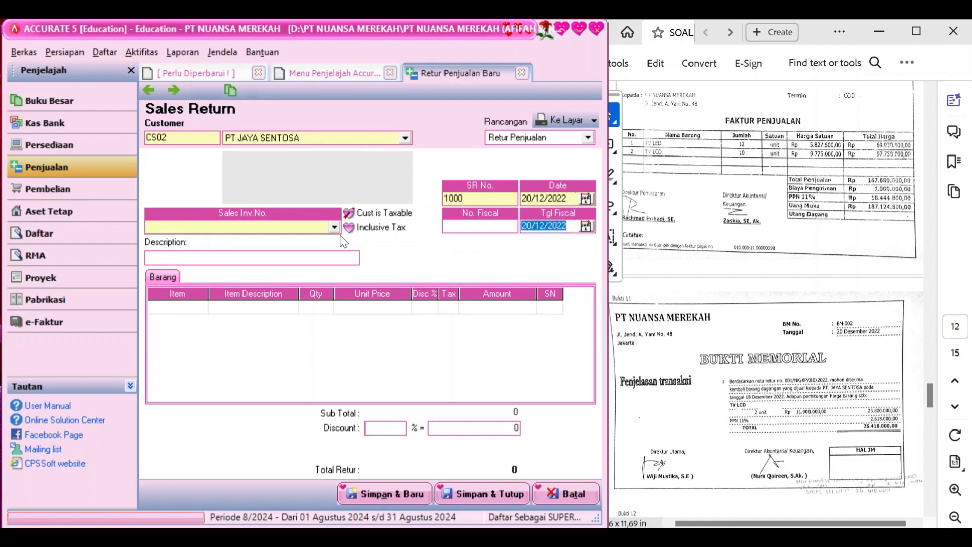
left_click(335, 226)
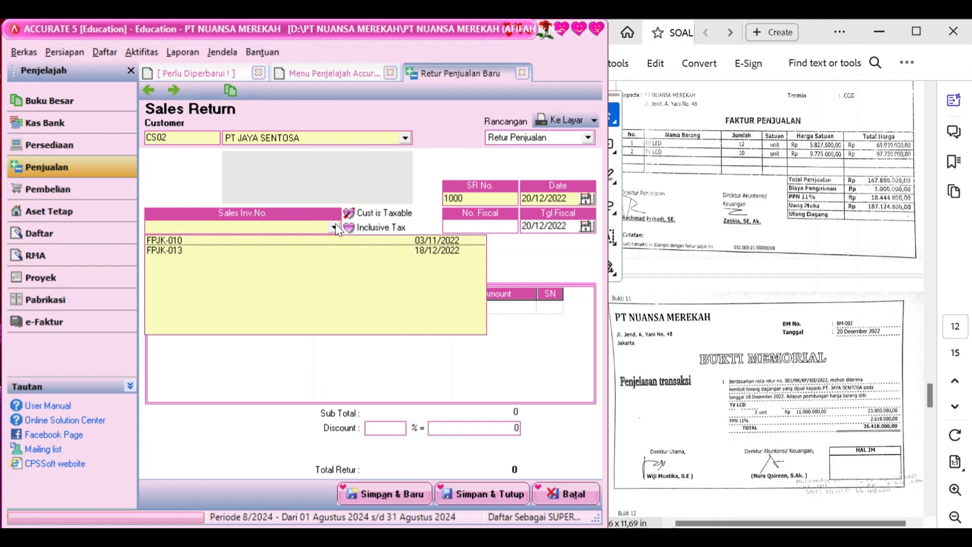
Link the return to invoice FPJK-013, describe it 'Retur penjualan' and number it BM-002
left_click(342, 251)
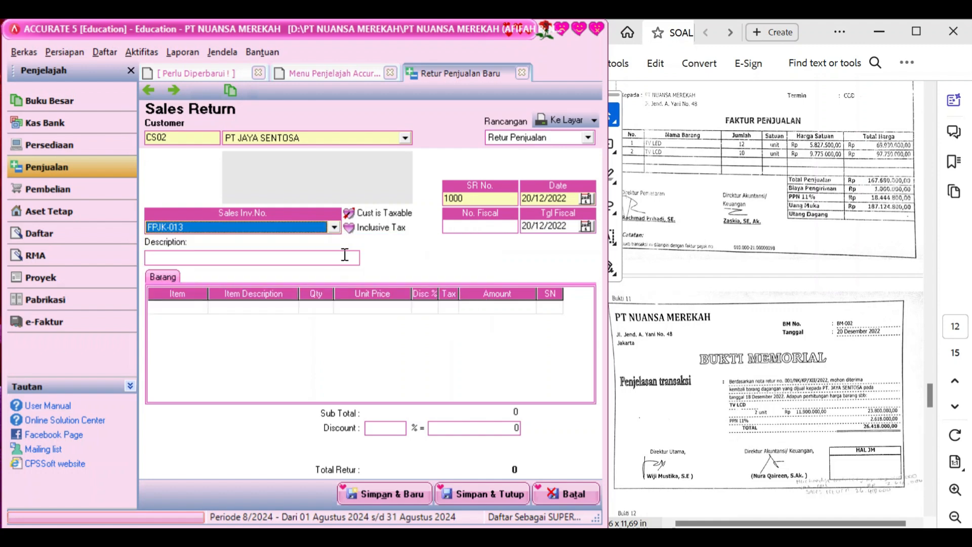
left_click(333, 256)
type("Ret")
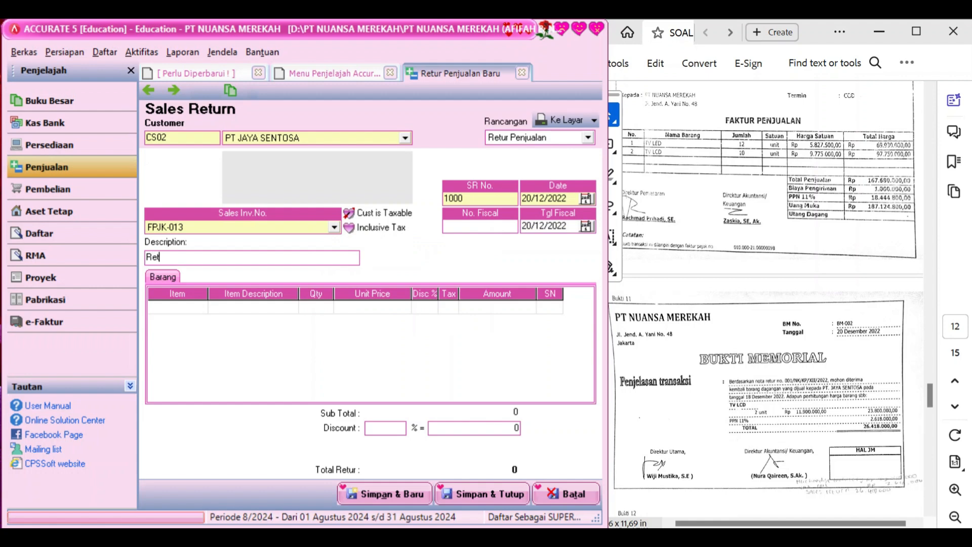
type("ur penjualan")
double_click(480, 200)
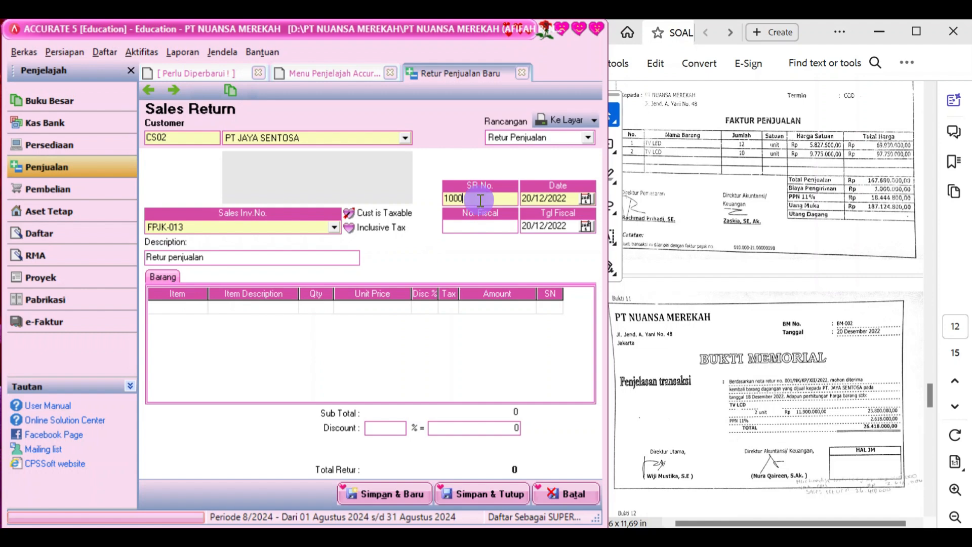
type("BM")
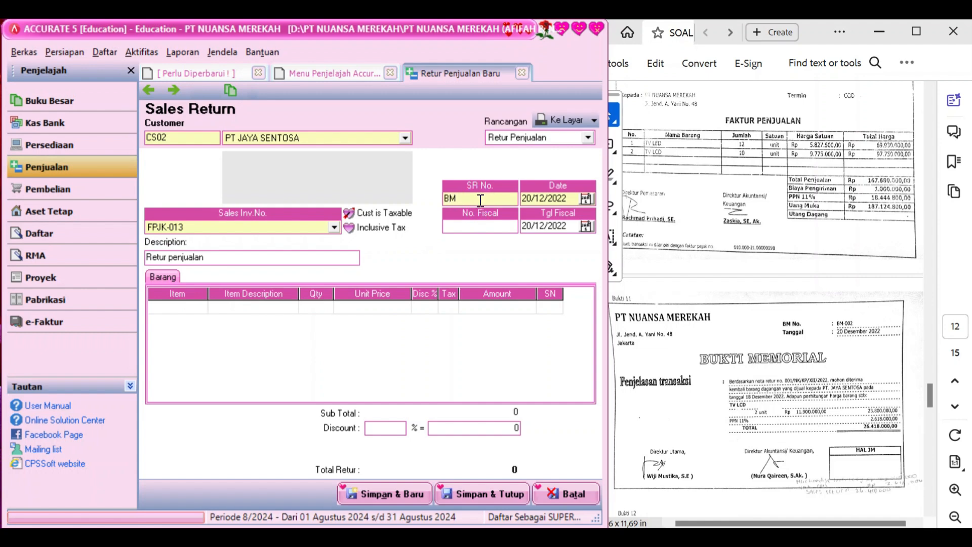
type("-002")
Return 2 TV LCD from the invoice and save the 26.418.000 return
left_click(239, 307)
left_click(280, 308)
left_click(292, 306)
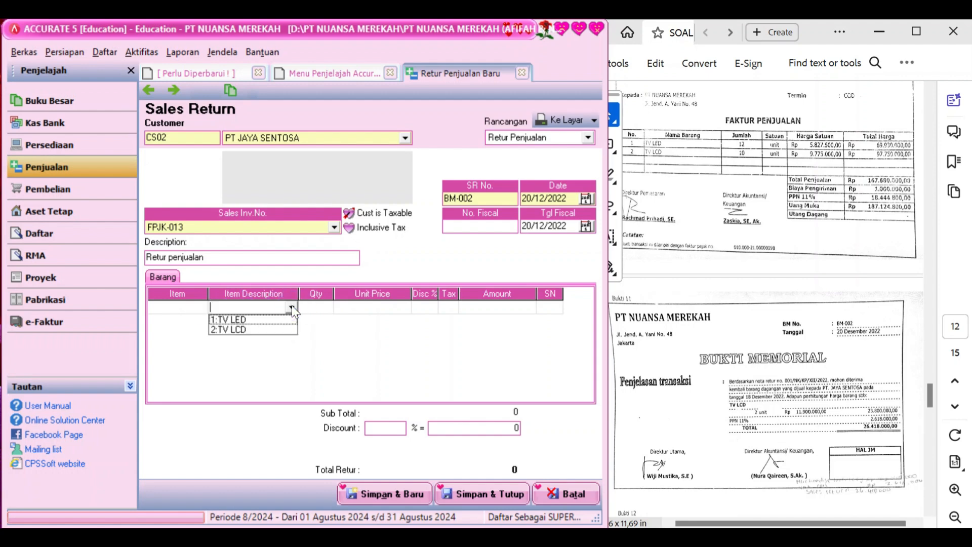
left_click(260, 332)
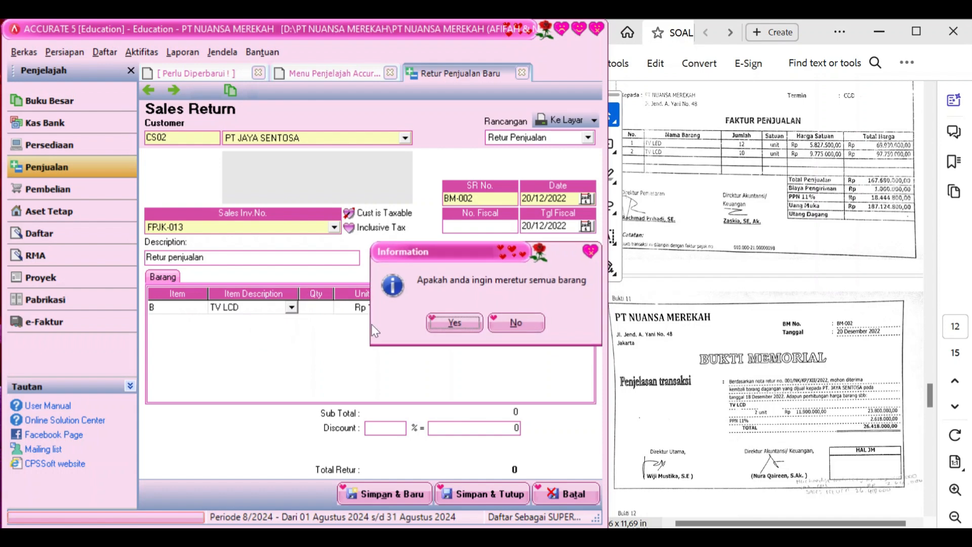
left_click(516, 319)
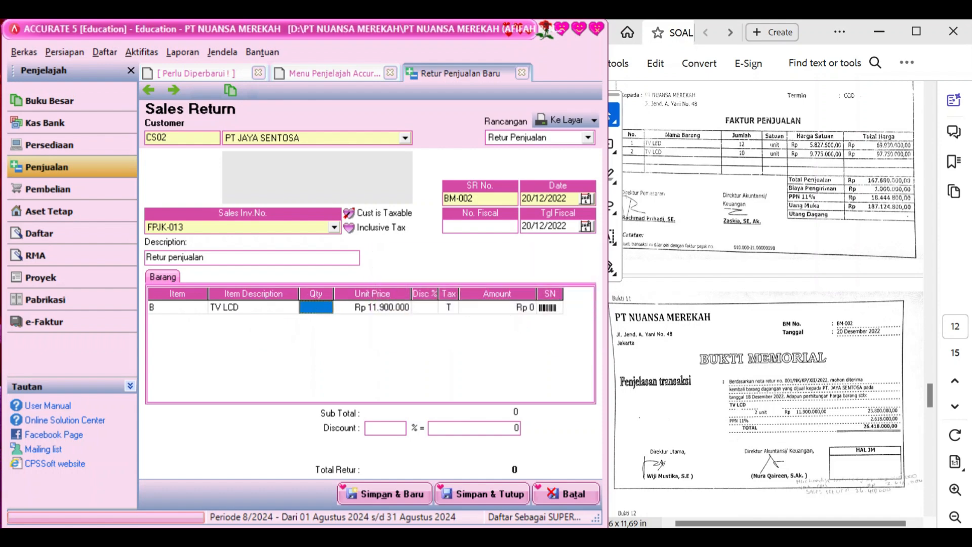
type("2")
key("Tab")
key("Tab")
key("Tab")
key("Tab")
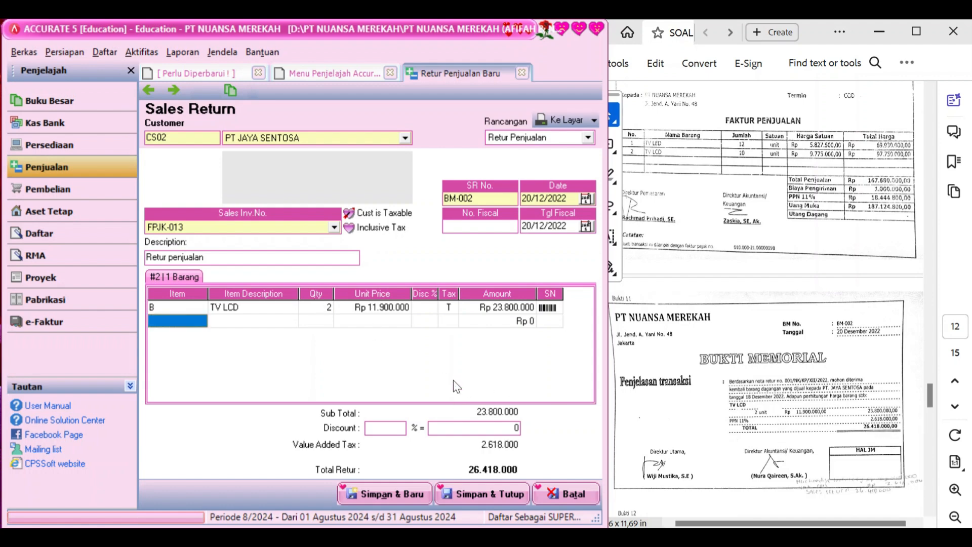
left_click(481, 495)
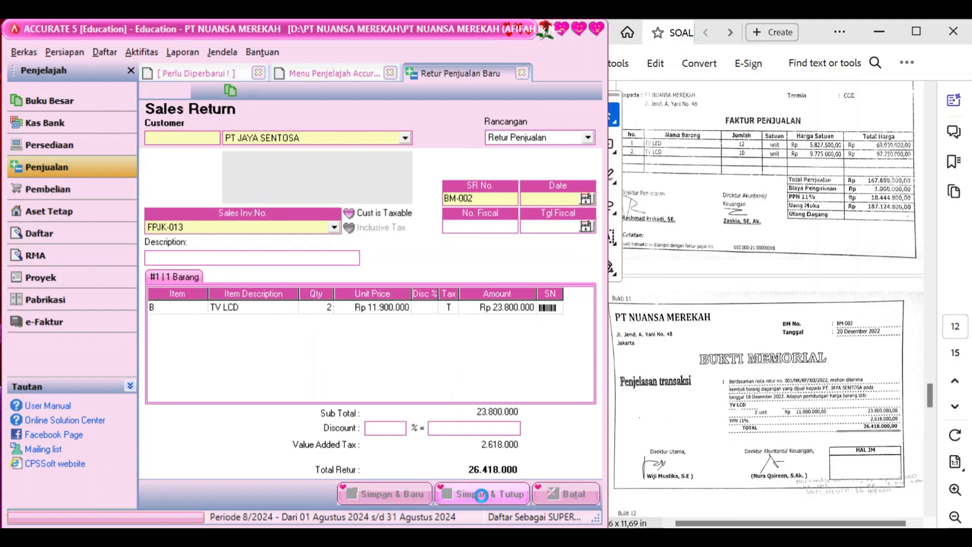
scroll(729, 400, "down", 5)
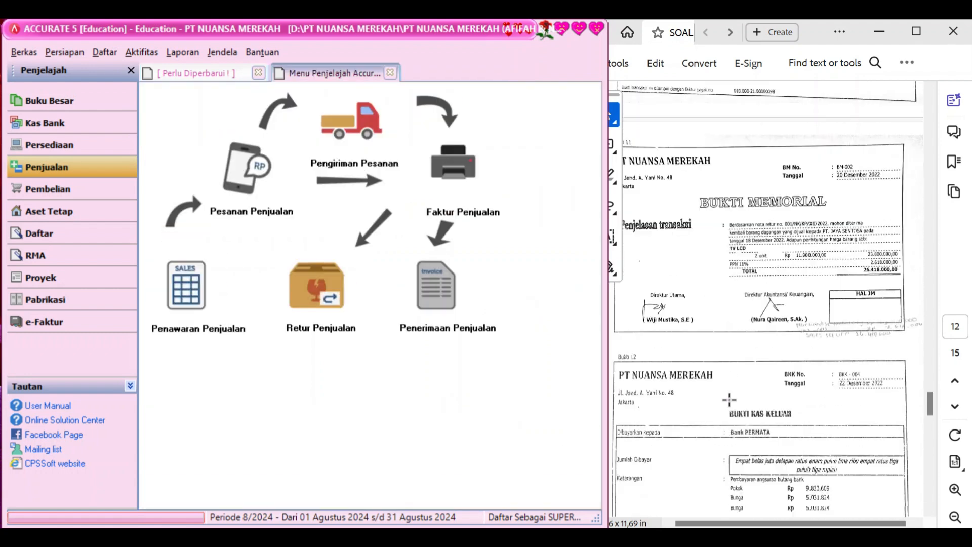
Start a new other payment from Cash In Bank 1-1110 numbered BKK-004
scroll(729, 400, "up", 1)
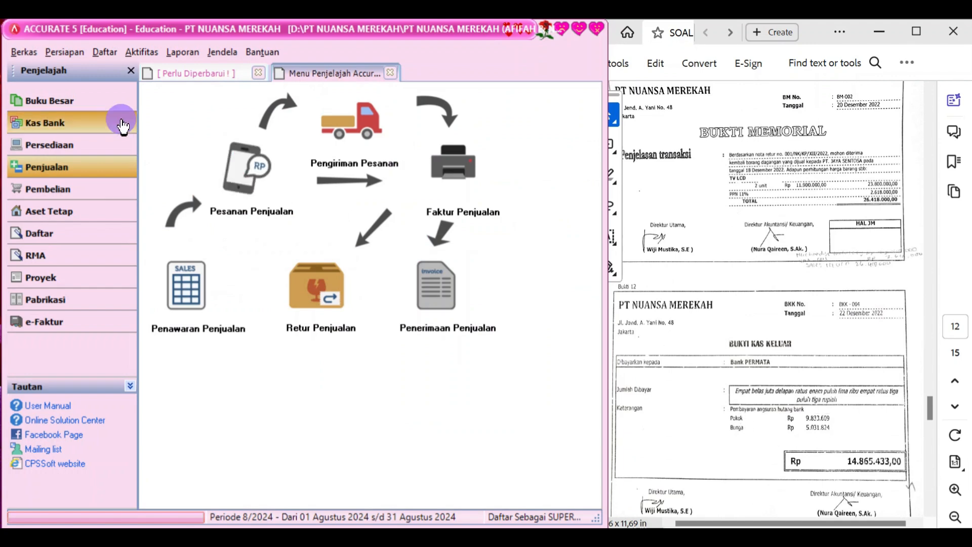
left_click(122, 124)
left_click(280, 285)
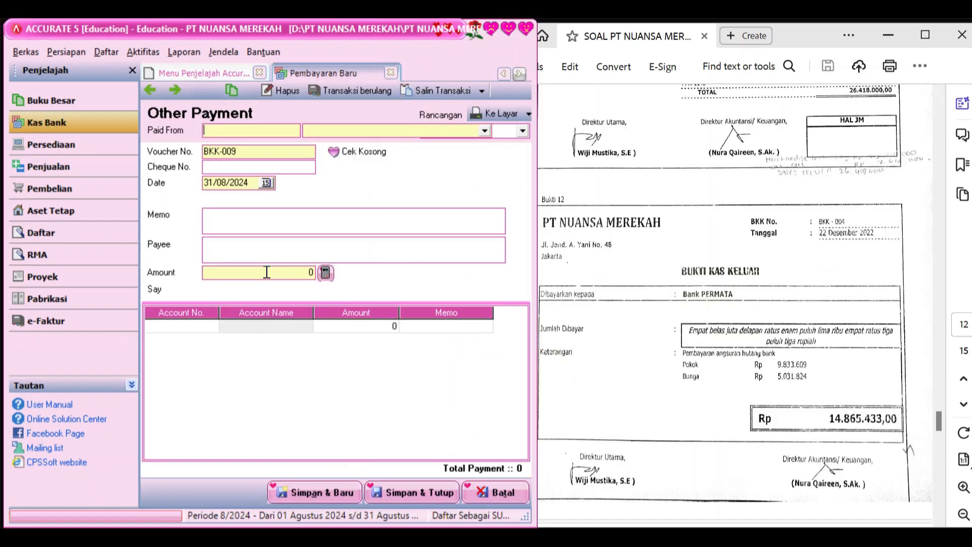
left_click(486, 132)
left_click(460, 158)
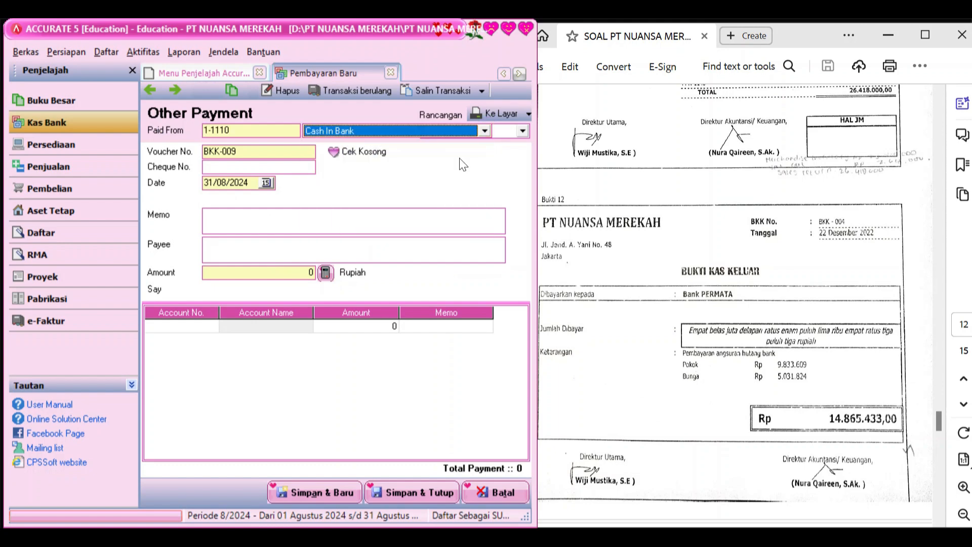
left_click(278, 156)
key("BackSpace")
type("4")
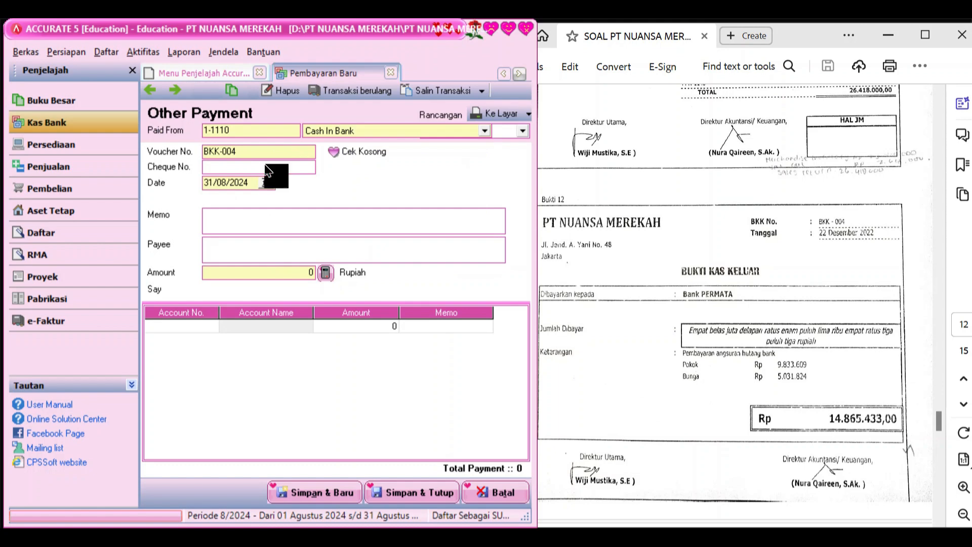
Date it 22/12/2022, memo 'Pembayaran angsuran hutang bank', payee Bank PERMATA
left_click(254, 183)
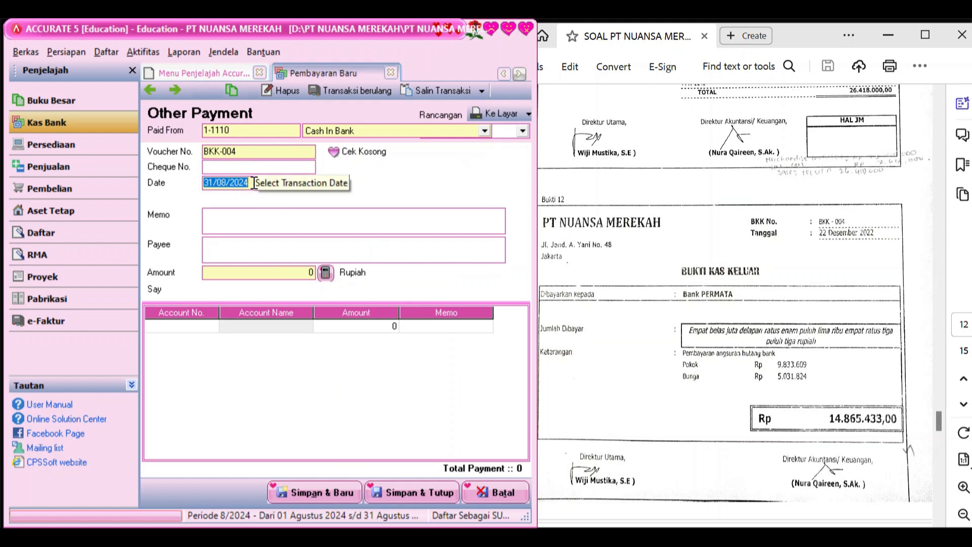
type("22/")
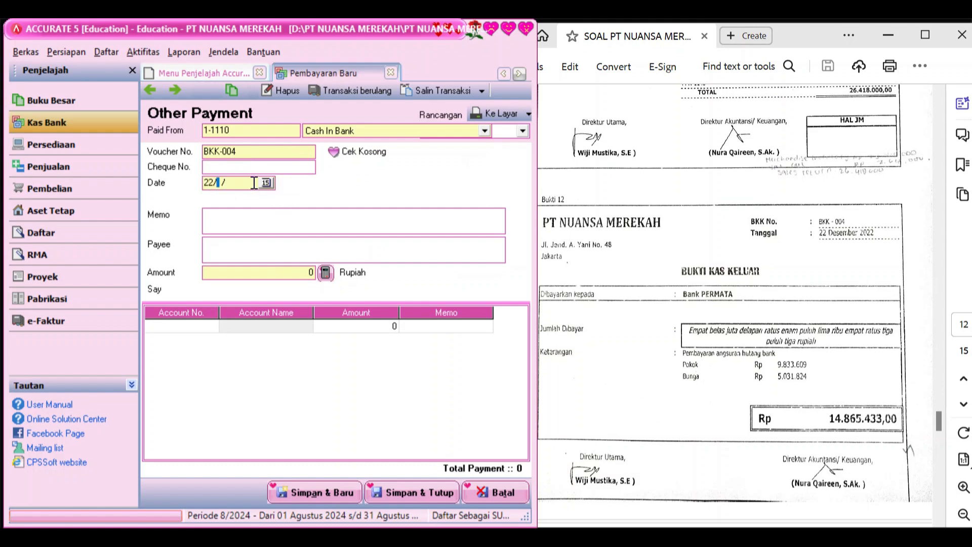
type("12/2022")
left_click(246, 227)
type("Pembayar")
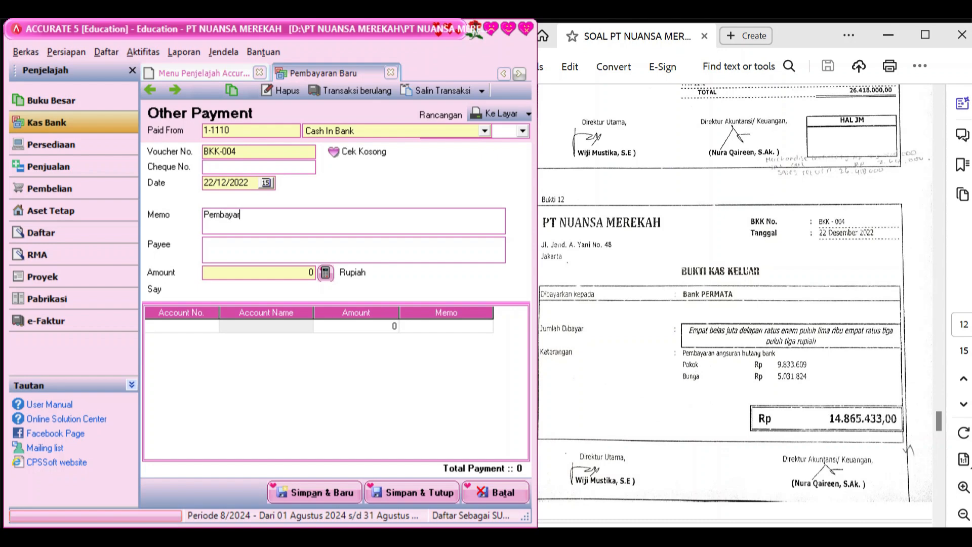
type("an angsuran")
type(" bank")
key("BackSpace")
key("BackSpace")
key("BackSpace")
key("BackSpace")
type("hutang ban")
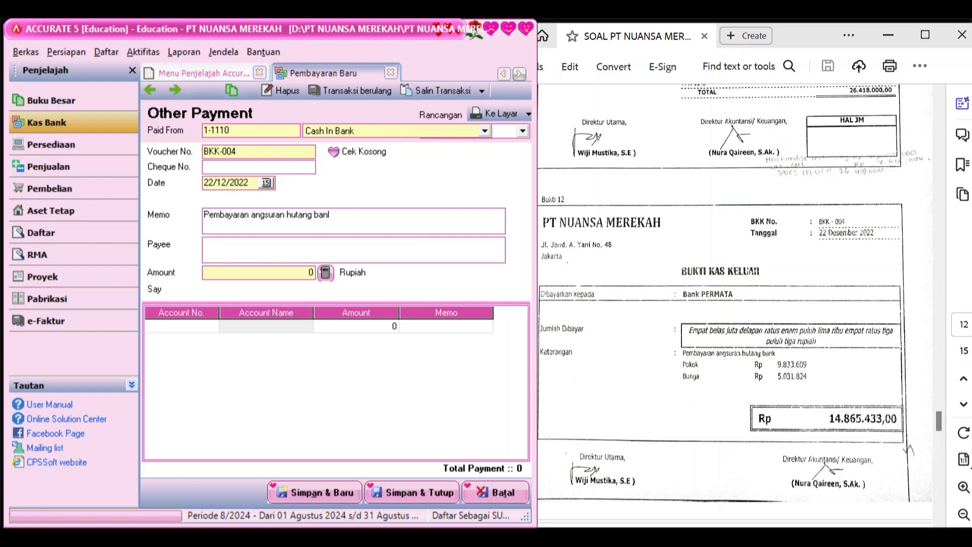
type("k")
left_click(252, 242)
type("Bank PERMATA")
left_click(211, 326)
left_click(211, 325)
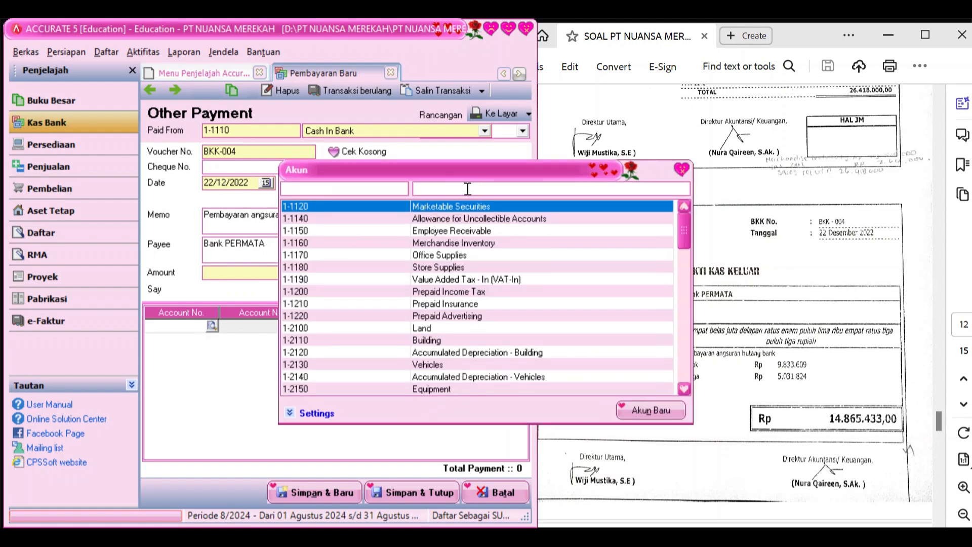
Add a 2-2100 Bank Loan line of 9.833.609
type("B")
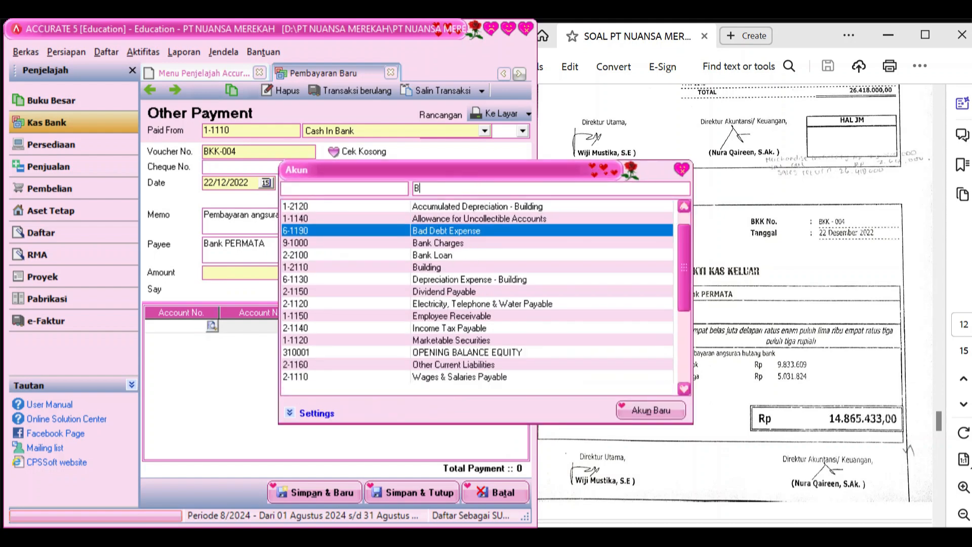
double_click(414, 254)
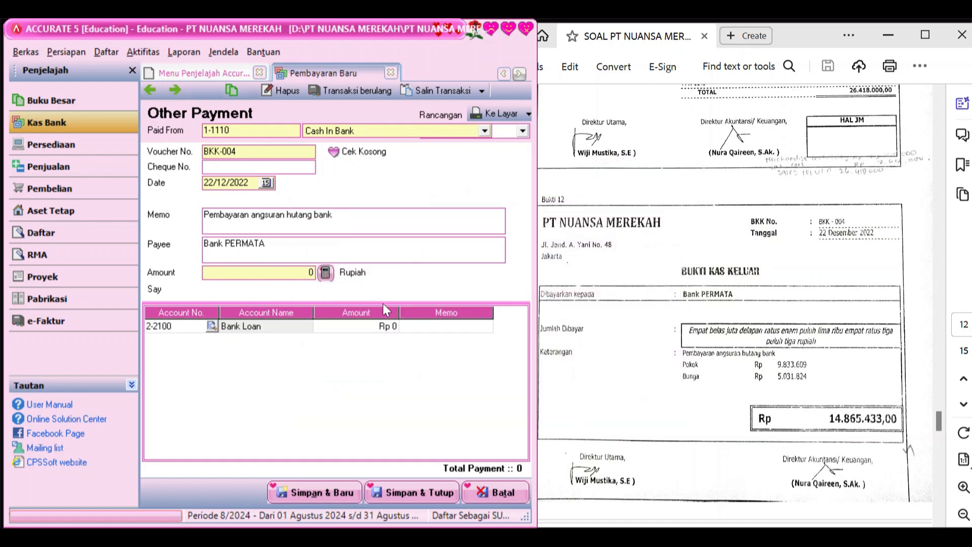
left_click(373, 324)
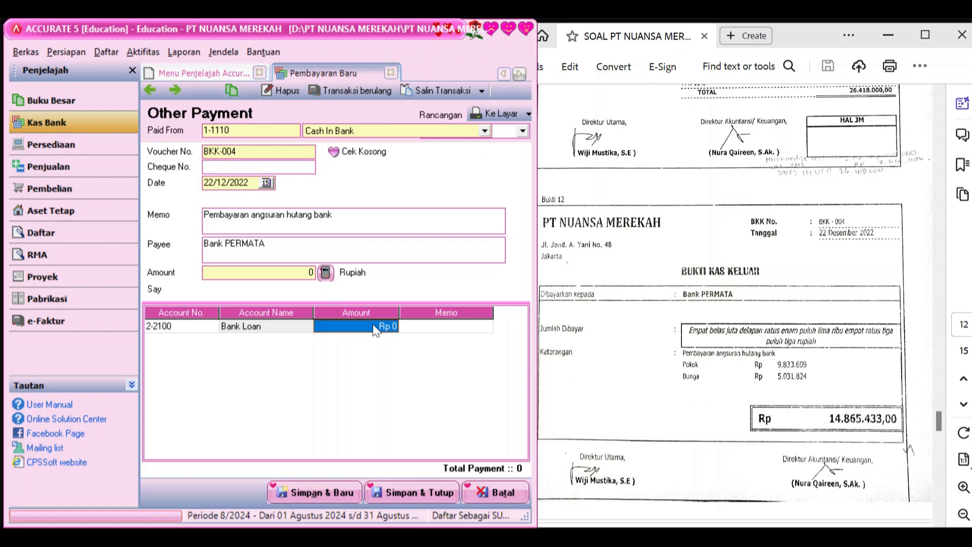
left_click(373, 324)
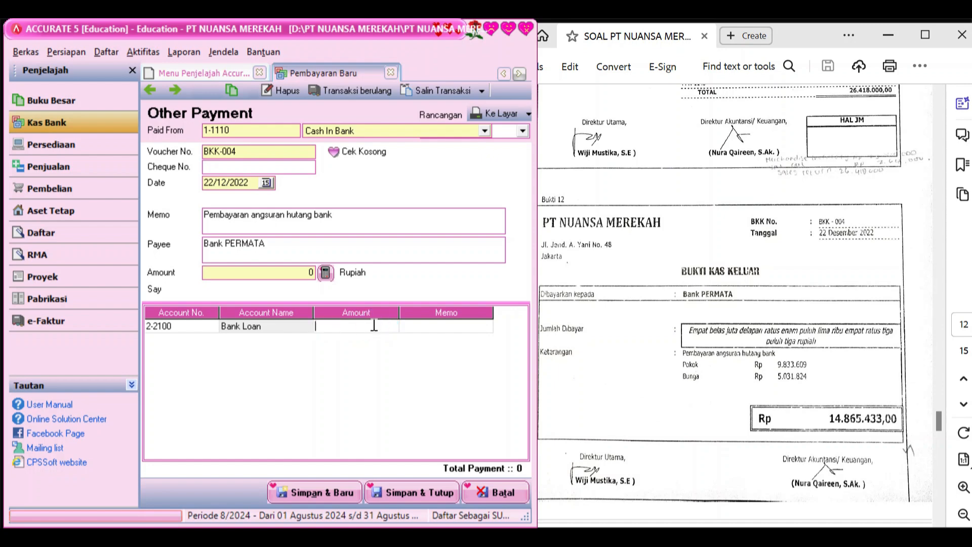
type("9833609")
key("Tab")
key("Tab")
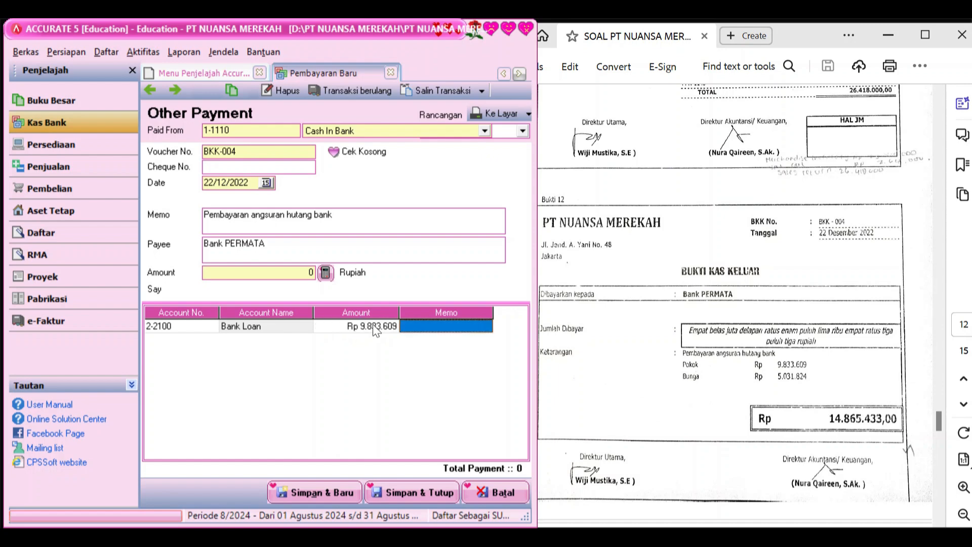
Add a 9-2000 Interest Expense line of 5.031.824 and fill the 14.865.433 payment amount
left_click(211, 338)
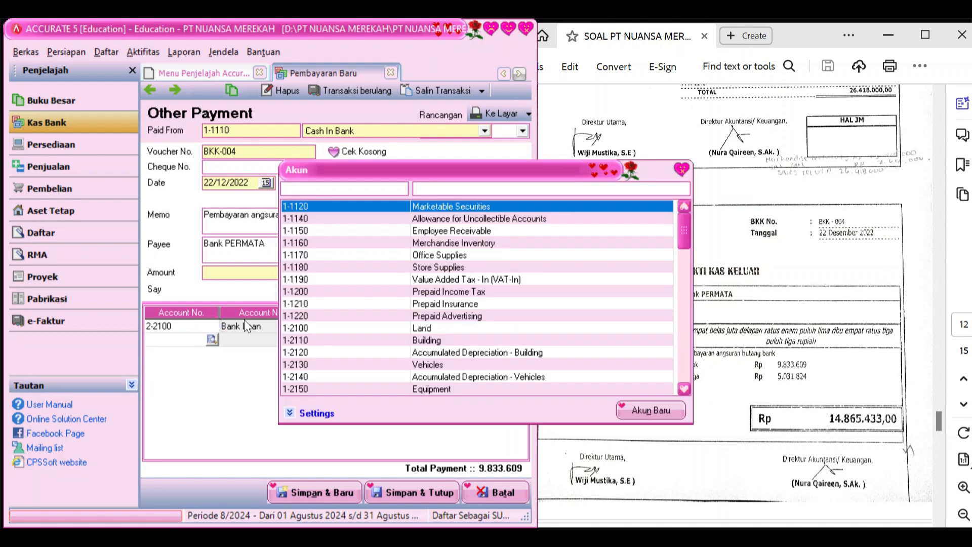
left_click(506, 184)
type("in")
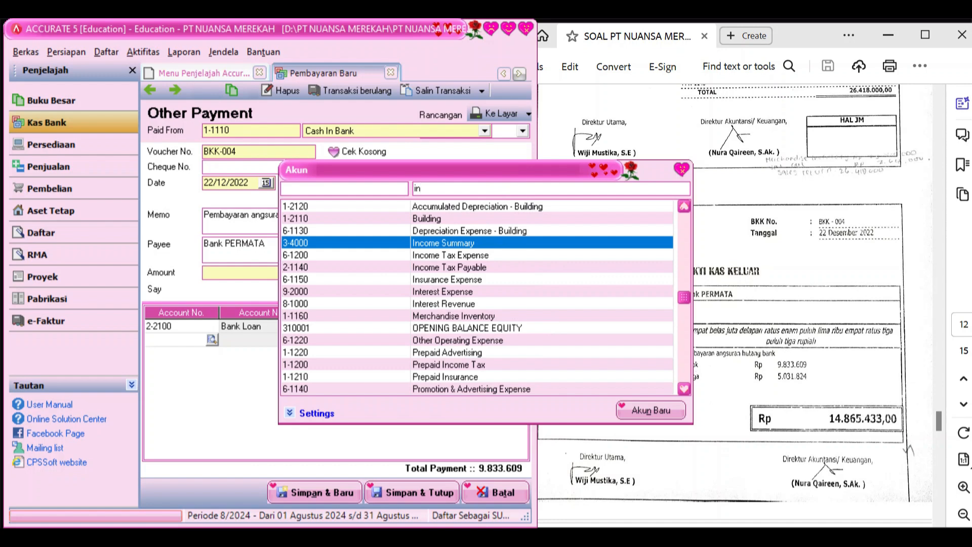
type("t")
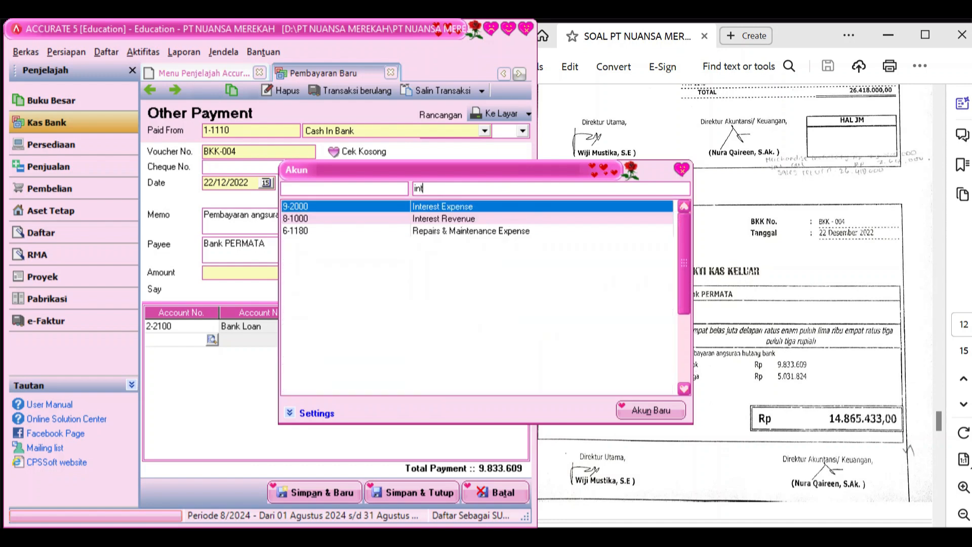
double_click(473, 208)
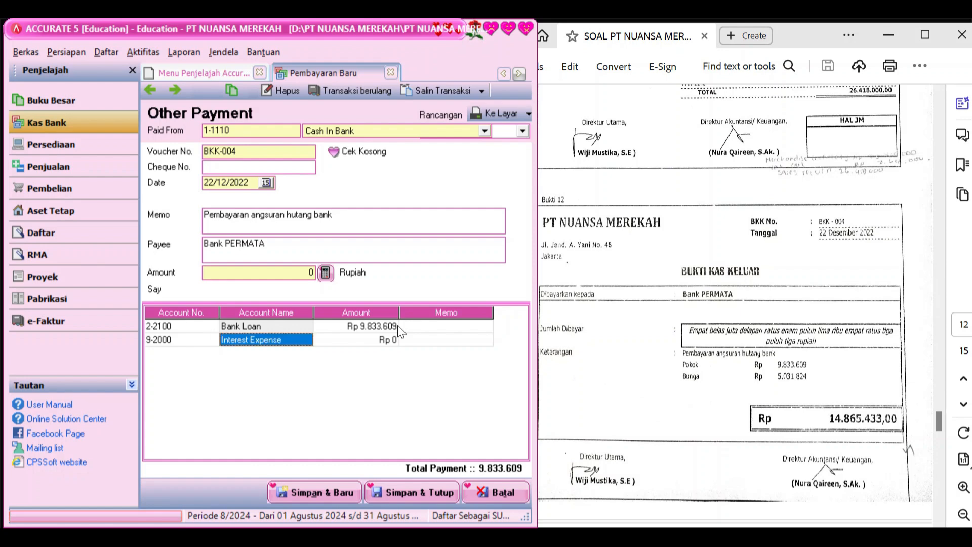
key("Tab")
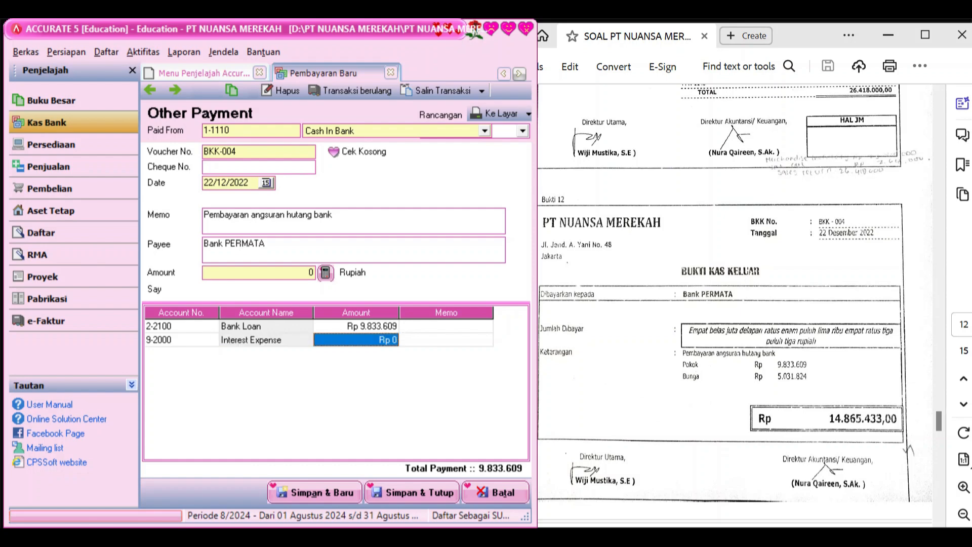
type("5.031")
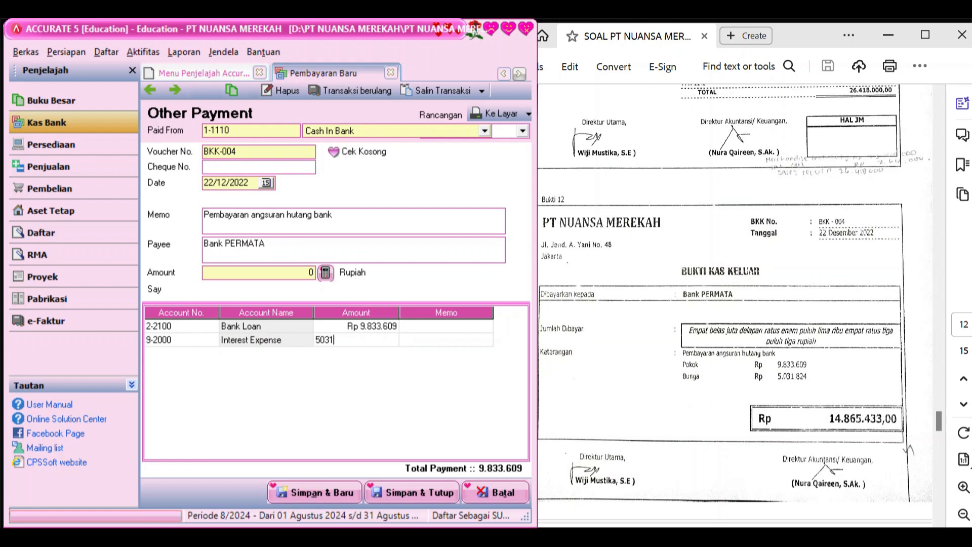
type(".824")
key("Tab")
key("Tab")
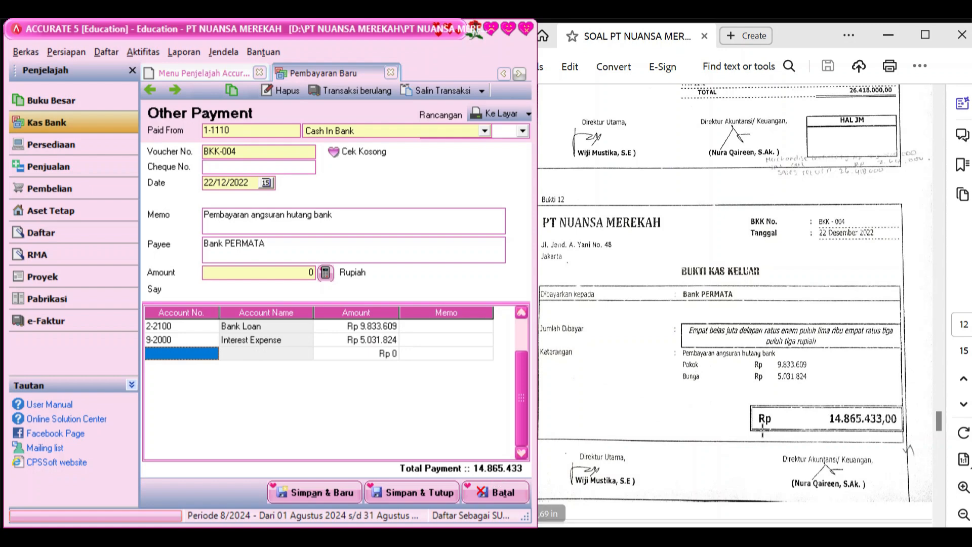
left_click(325, 273)
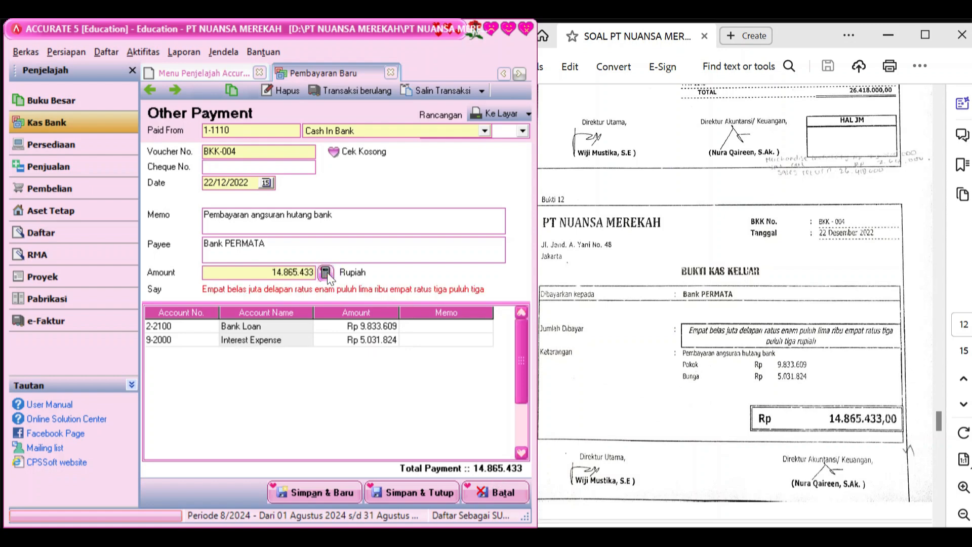
Save payment BKK-004 and scroll the PDF to Bukti 14, the PT. Star Indo receipt
left_click(400, 488)
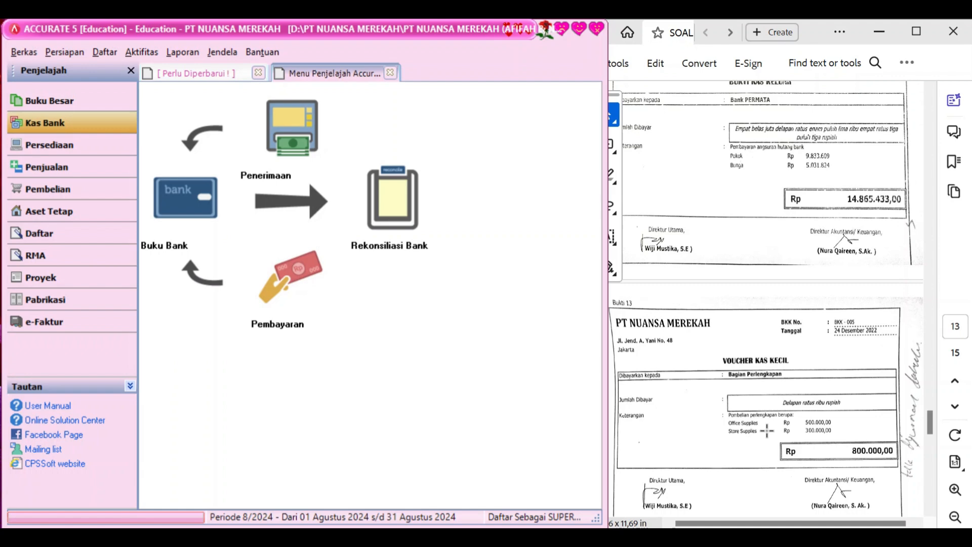
scroll(771, 439, "down", 10)
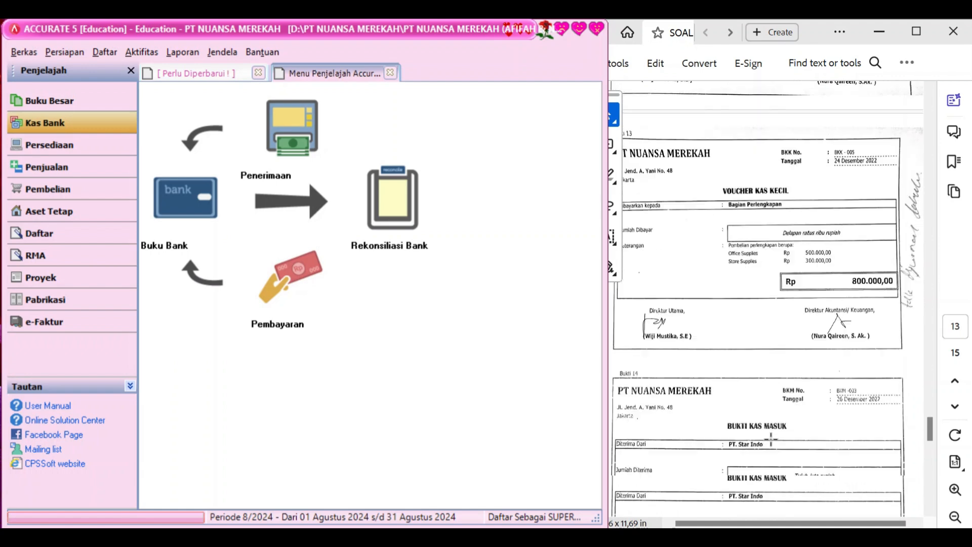
scroll(771, 439, "down", 6)
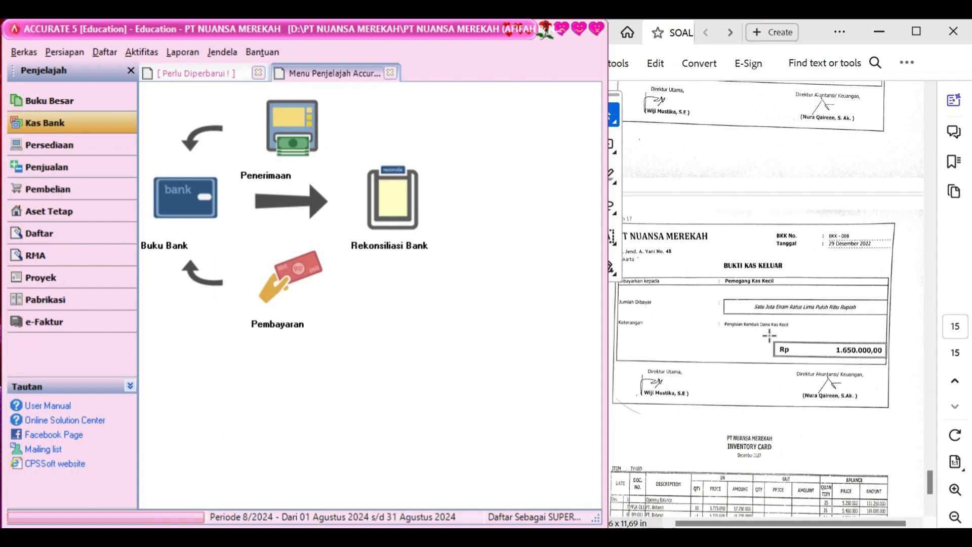
scroll(770, 335, "up", 6)
scroll(824, 351, "up", 6)
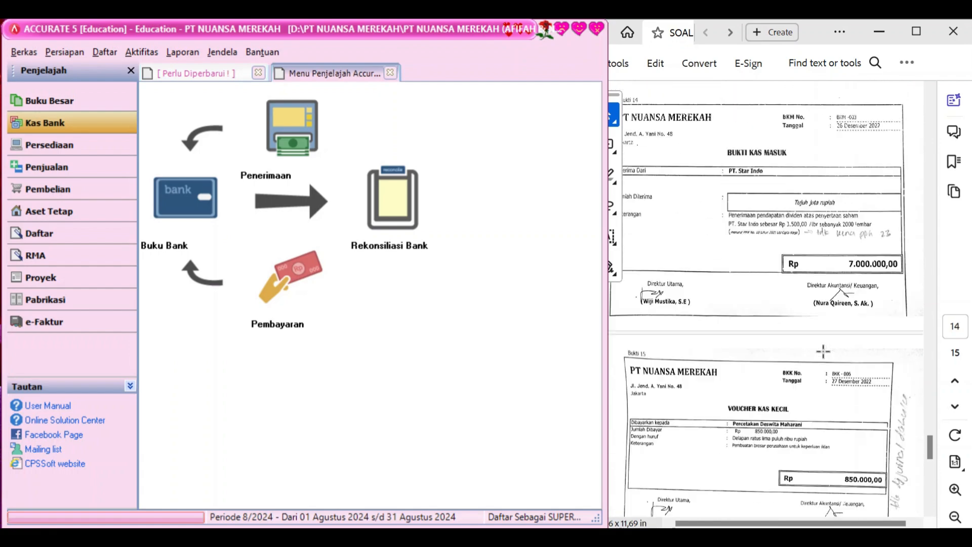
scroll(718, 400, "down", 3)
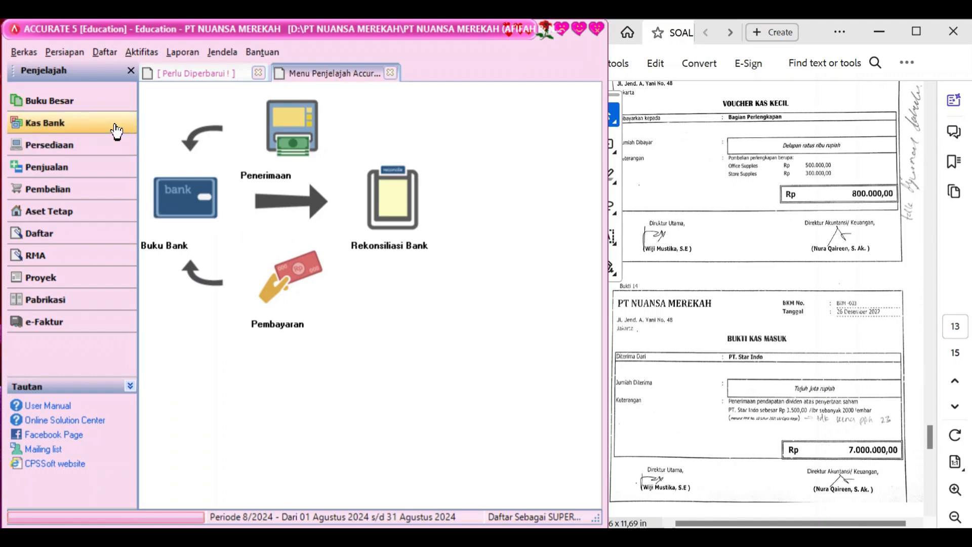
Start a Cash In Bank receipt dated 26/12/2022 with memo 'Penerimaan pendapatan deviden'
left_click(291, 134)
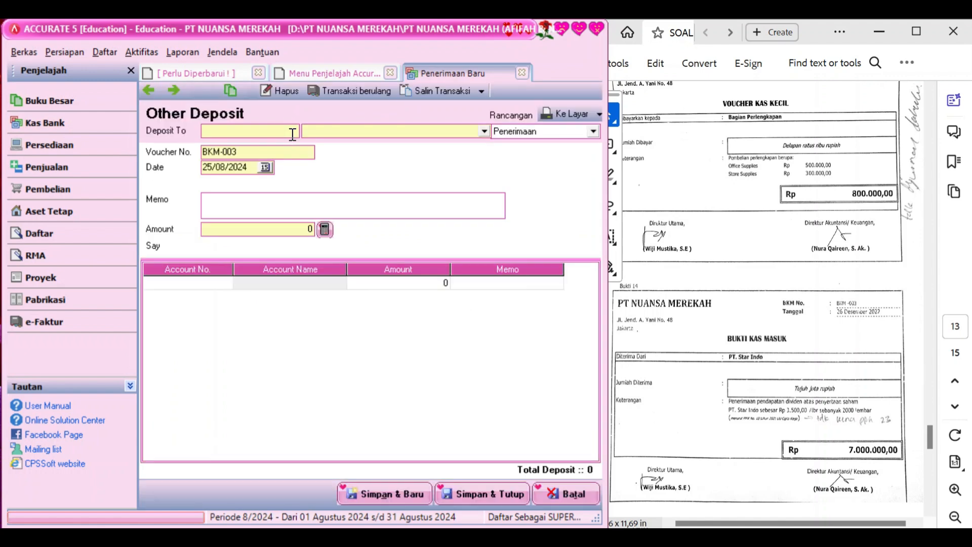
left_click(487, 133)
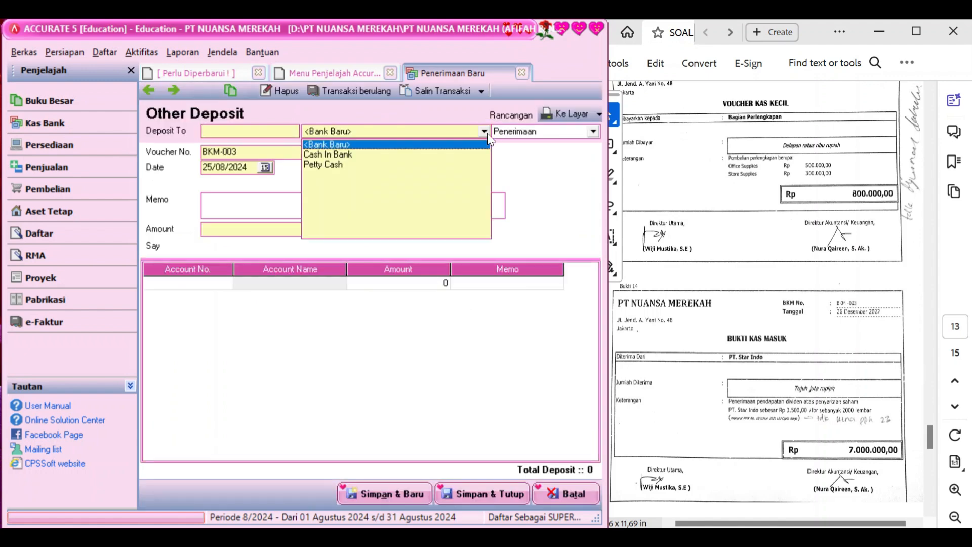
left_click(424, 154)
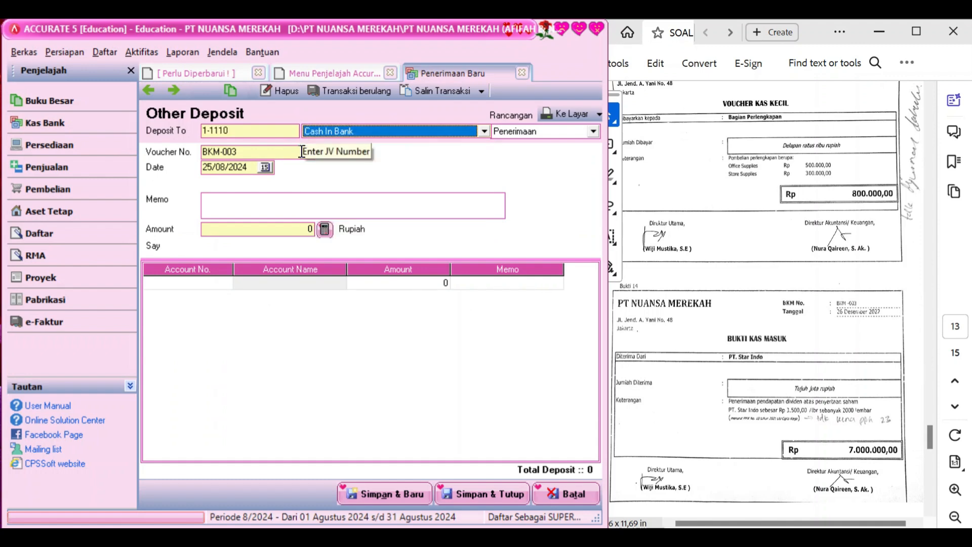
left_click(248, 171)
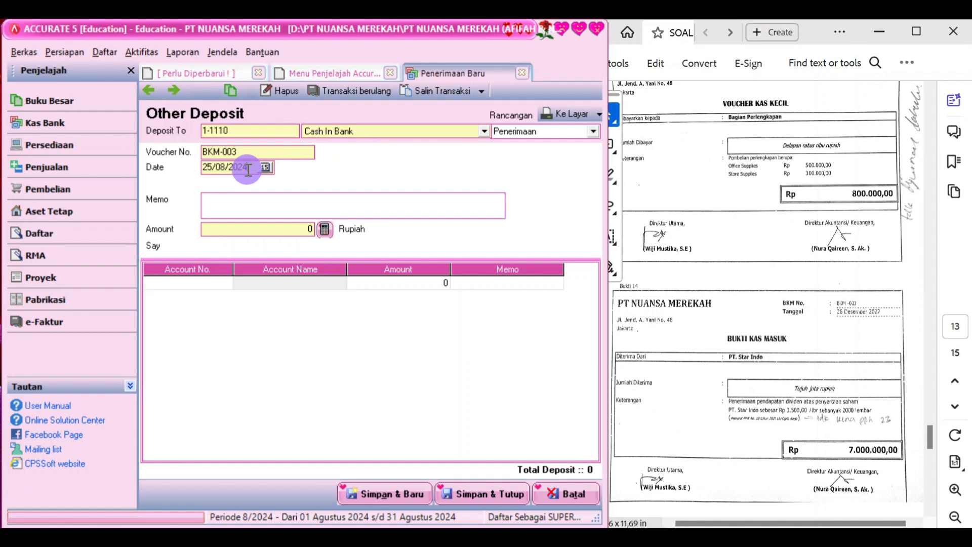
type("26/0")
key("BackSpace")
type("122022")
left_click(247, 199)
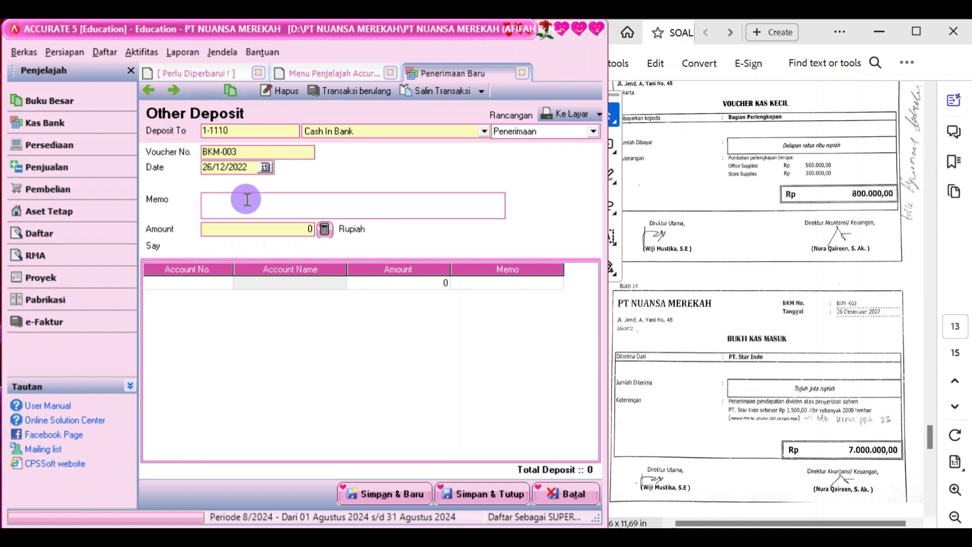
type("Penerimaan pendapatan deviden")
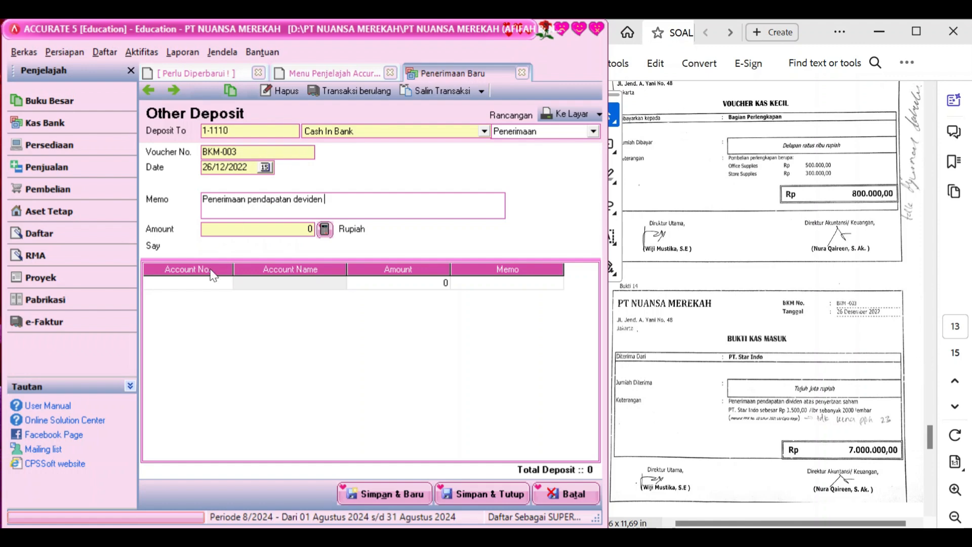
Add account 8-4000 Dividend Revenue as the first receipt line
left_click(223, 284)
left_click(226, 283)
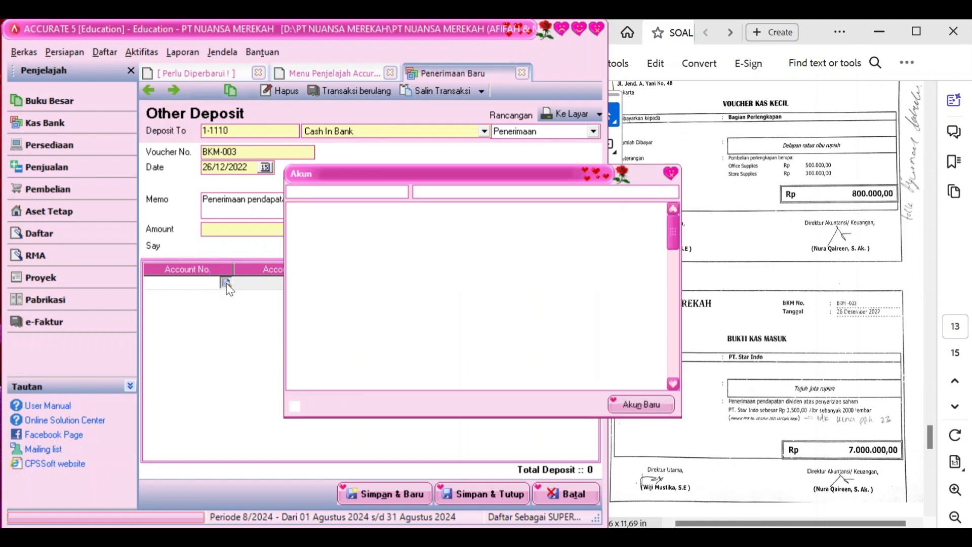
type("dev")
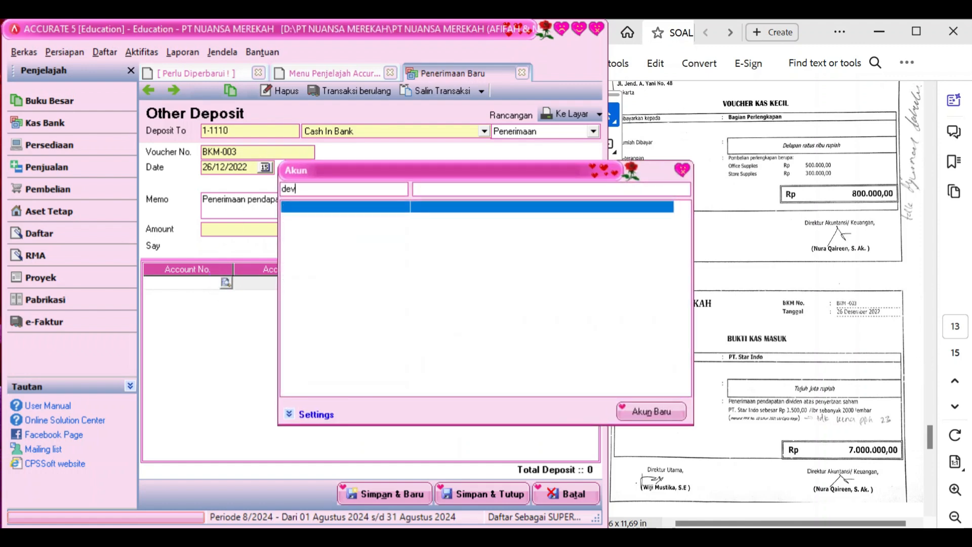
type("i")
key("BackSpace")
key("BackSpace")
key("BackSpace")
key("BackSpace")
type("dev")
key("BackSpace")
key("BackSpace")
key("BackSpace")
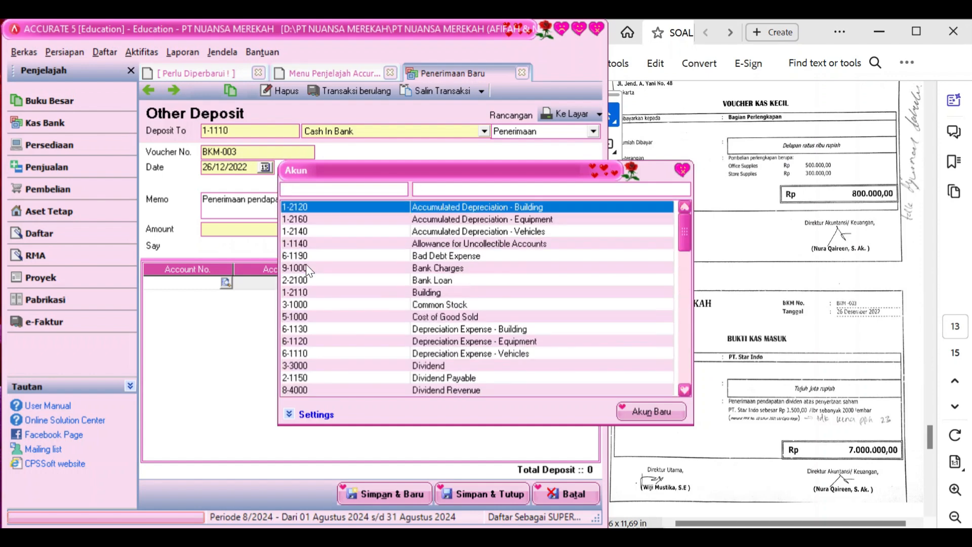
type("re")
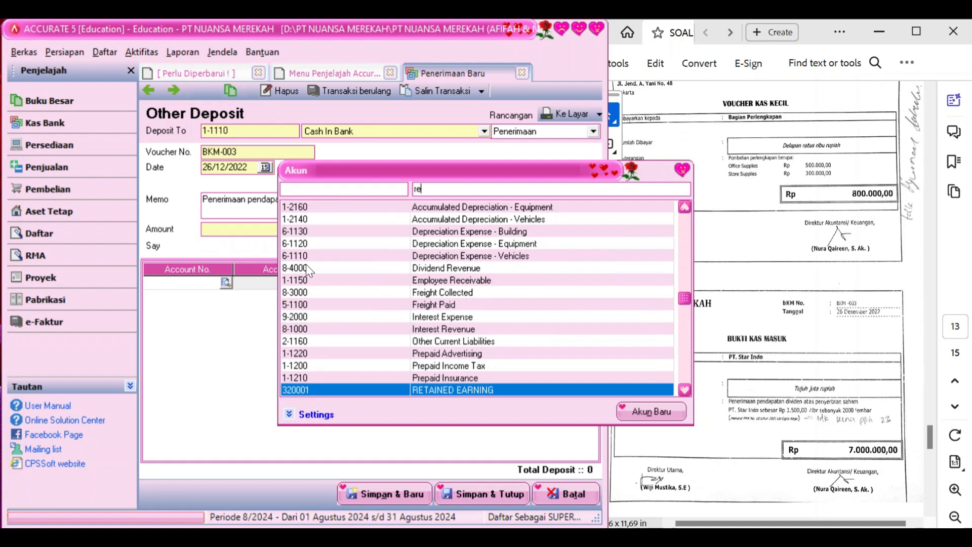
type("ve")
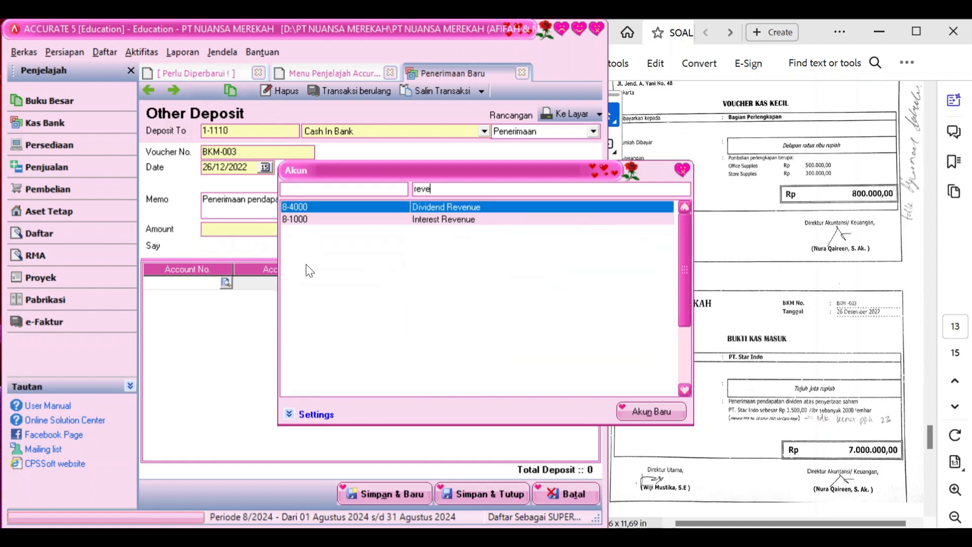
double_click(384, 207)
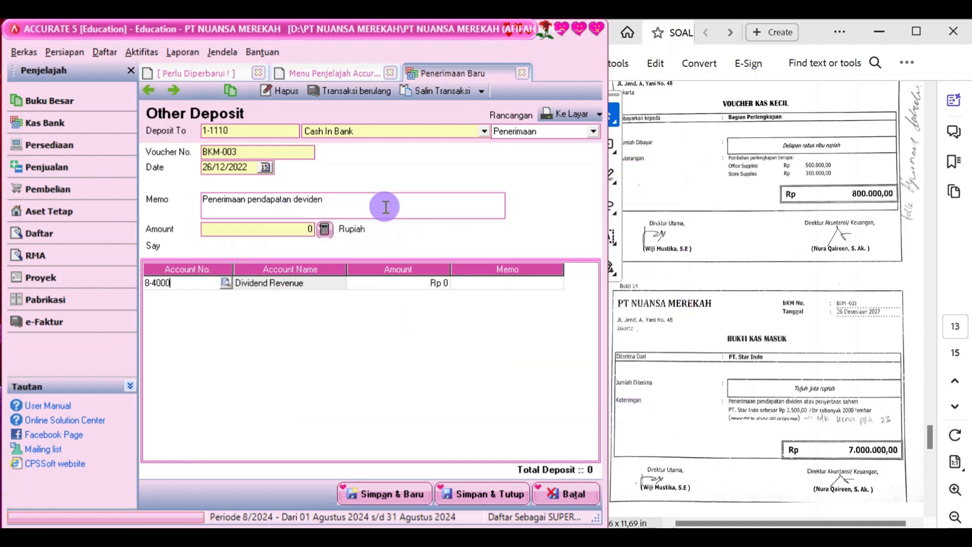
Correct the memo to 'dividen', enter 7.000.000, fill the receipt amount and save
left_click(306, 200)
left_click(304, 200)
key("BackSpace")
type("i")
left_click(421, 284)
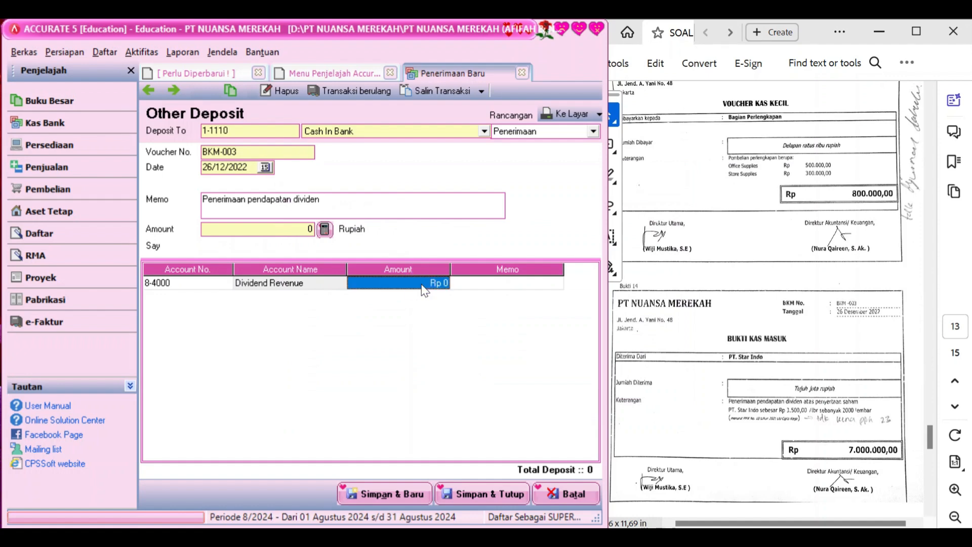
type("70000")
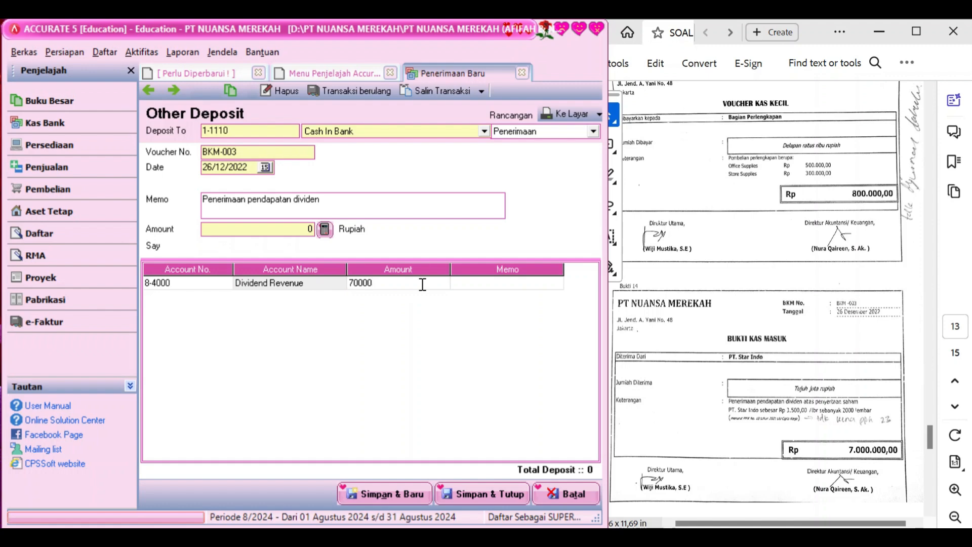
type("00")
key("Return")
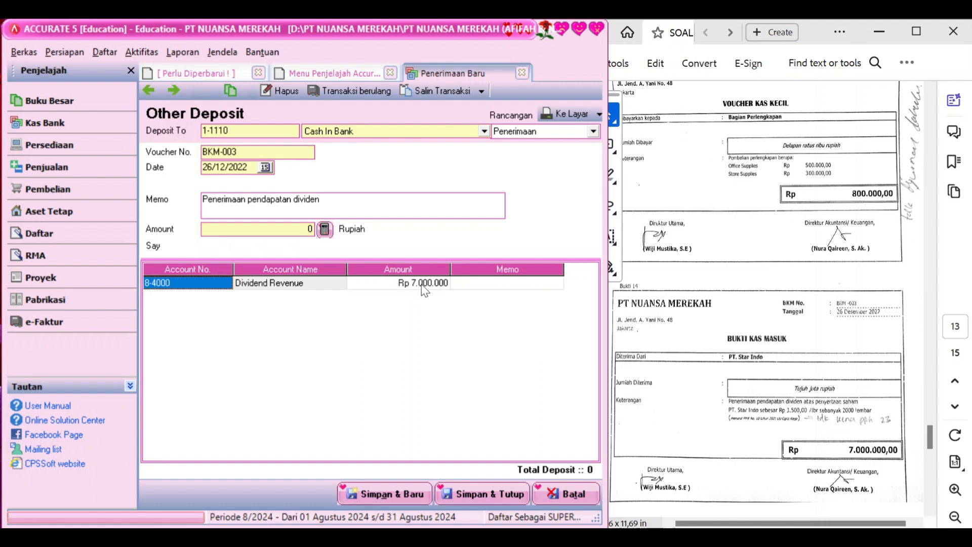
left_click(324, 230)
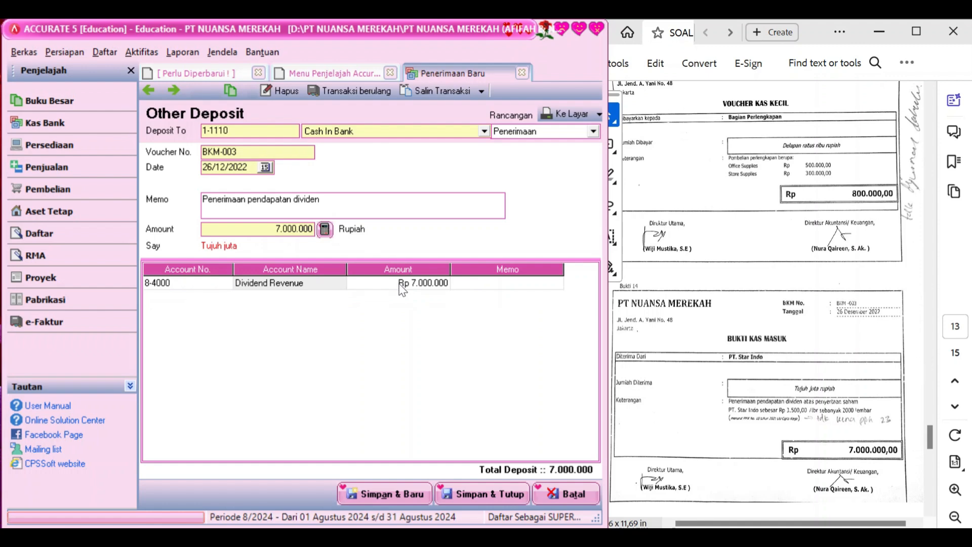
left_click(487, 495)
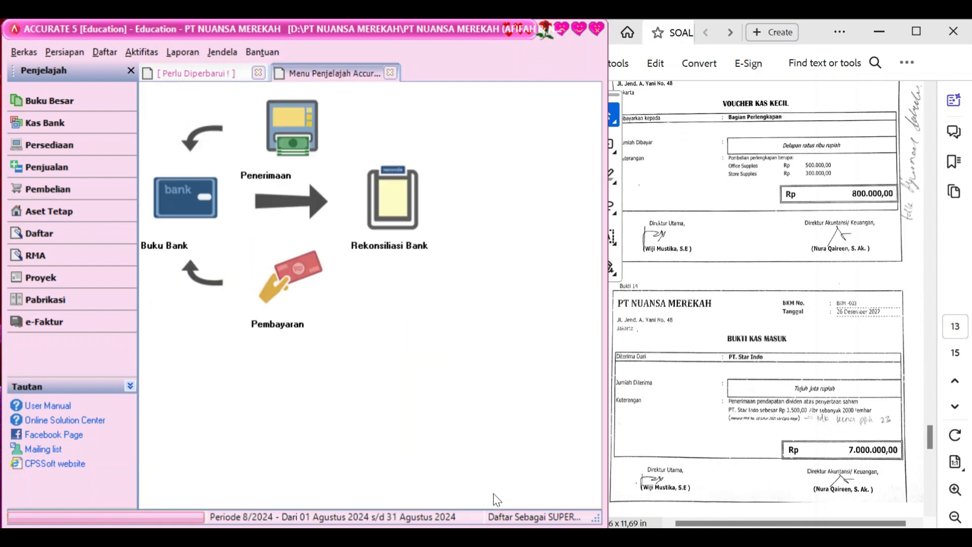
Scroll the PDF to Bukti 16 (BKK-007) and return to the Kas Bank overview
scroll(738, 395, "down", 3)
scroll(738, 395, "down", 4)
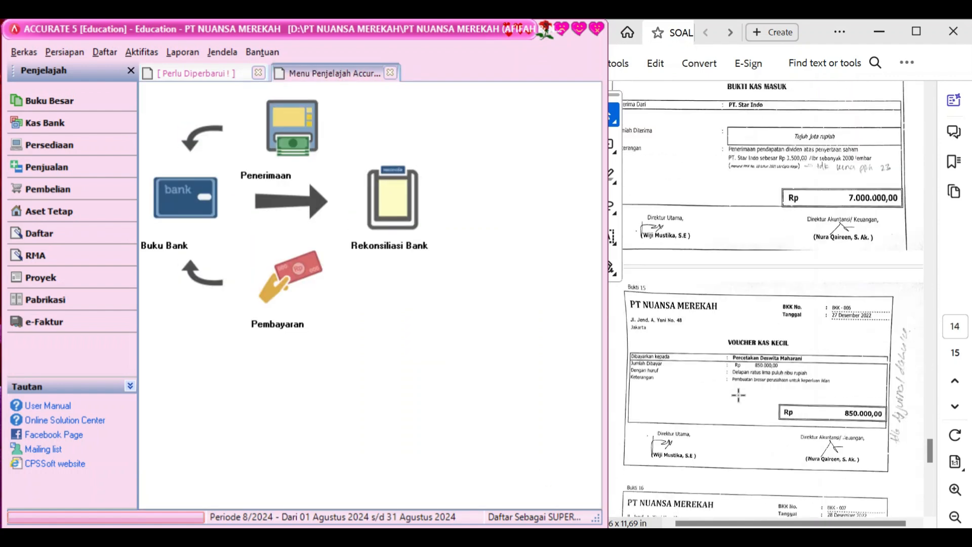
scroll(728, 388, "down", 6)
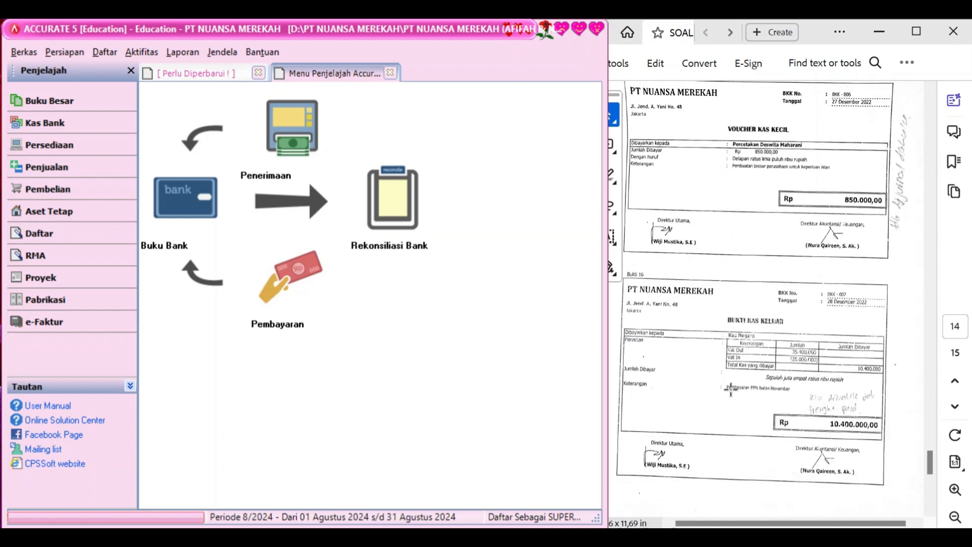
scroll(731, 389, "down", 2)
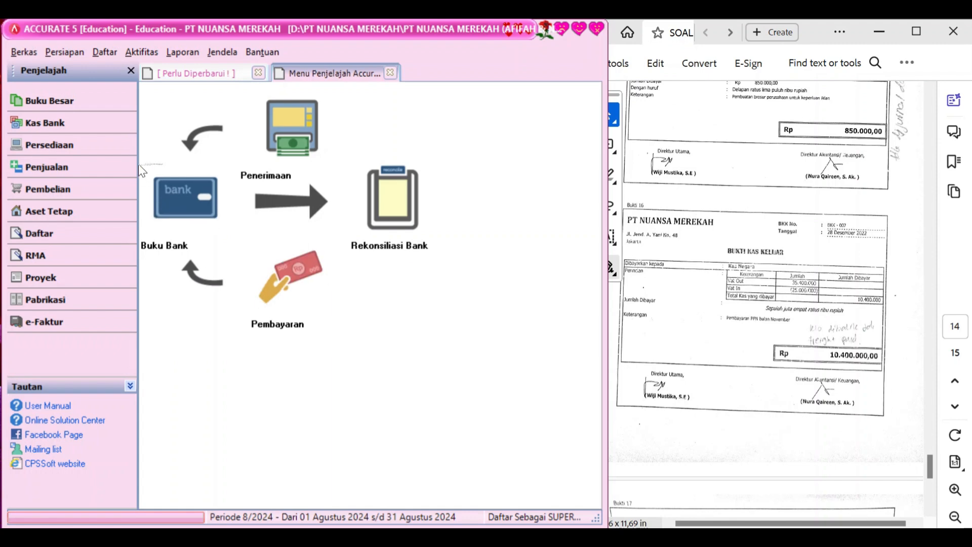
left_click(102, 120)
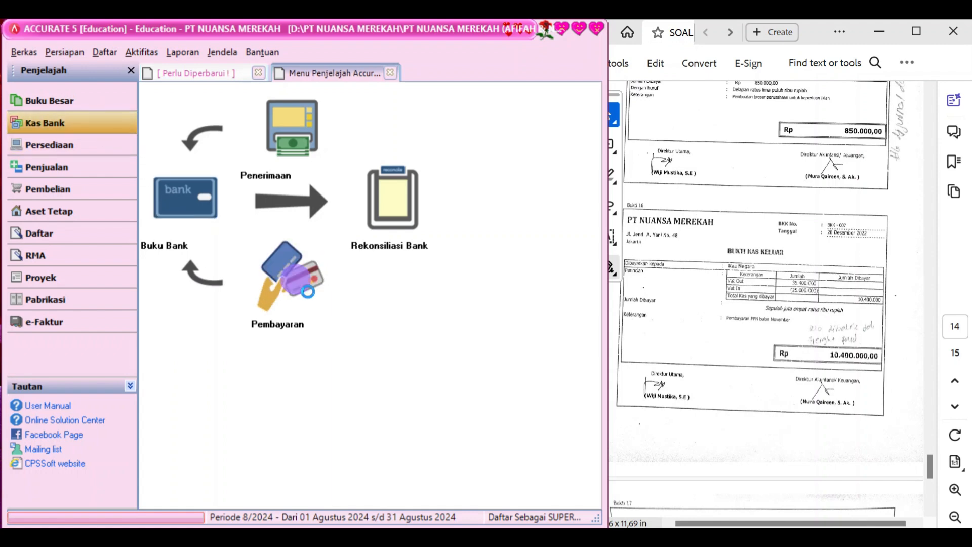
Start a new other payment from Cash In Bank 1-1110 numbered BKK-007
left_click(289, 284)
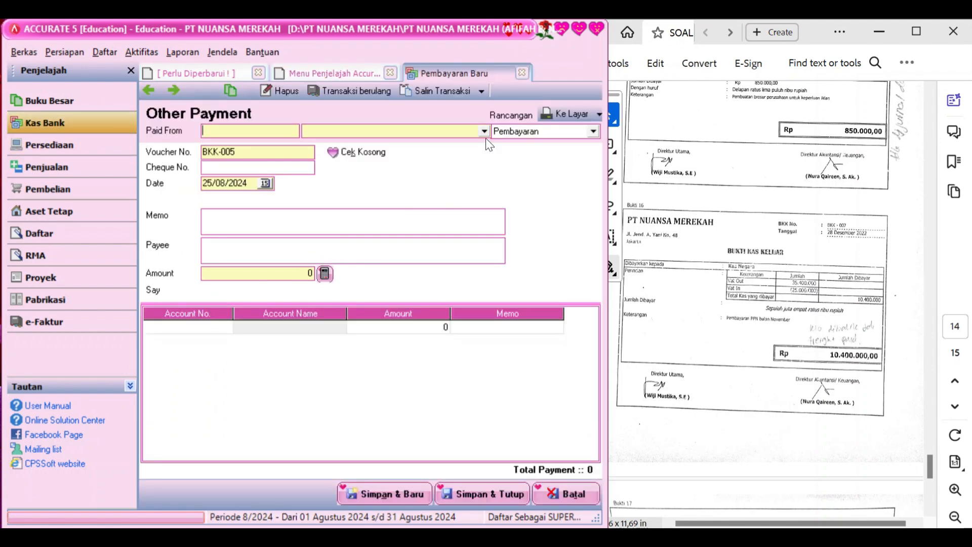
left_click(484, 131)
left_click(431, 153)
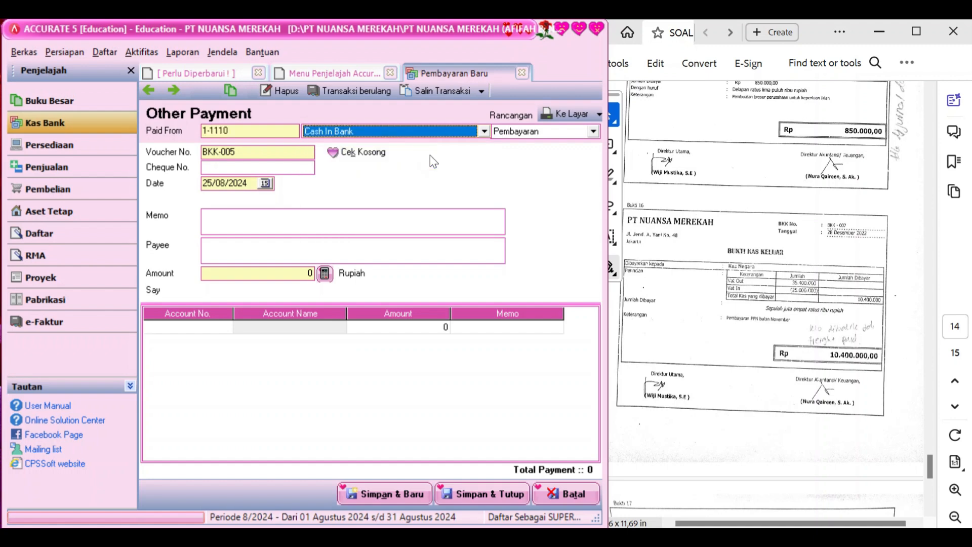
left_click(285, 151)
key("BackSpace")
type("7")
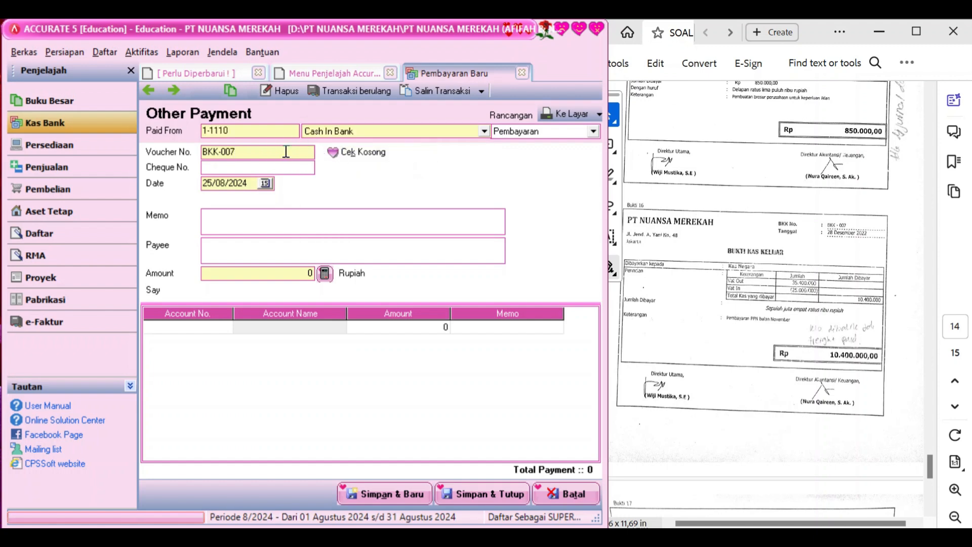
Date it 28/12/2022, memo 'Pembayaran PPN bulan Nop', payee Kas Negara
left_click(253, 189)
type("28/12/2022")
left_click(251, 215)
type("Pembayaran PPN bu")
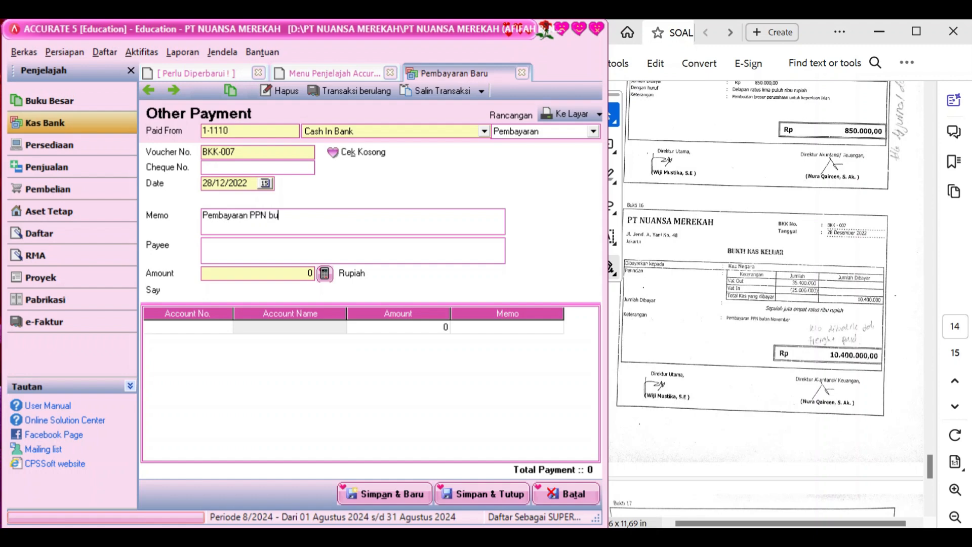
type("lan Nop")
key("Tab")
type("Kas Negara")
left_click(223, 330)
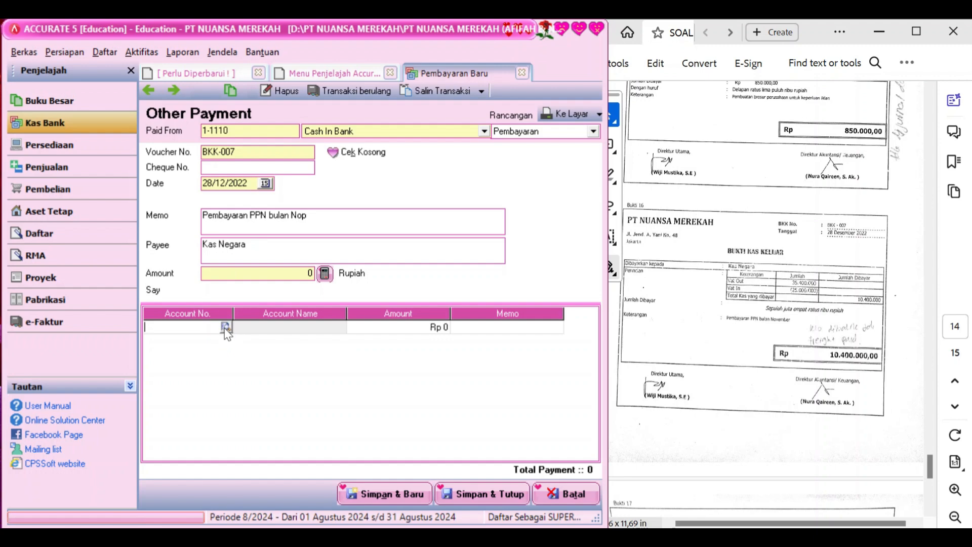
Add a 2-1130 Value Added Tax - Out line of 35.000.000
left_click(225, 327)
left_click(469, 191)
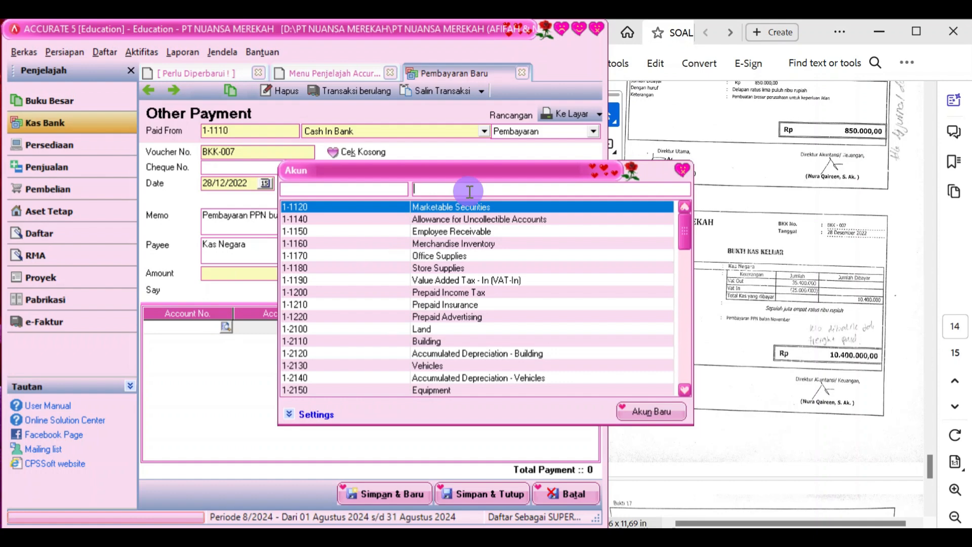
type("vat")
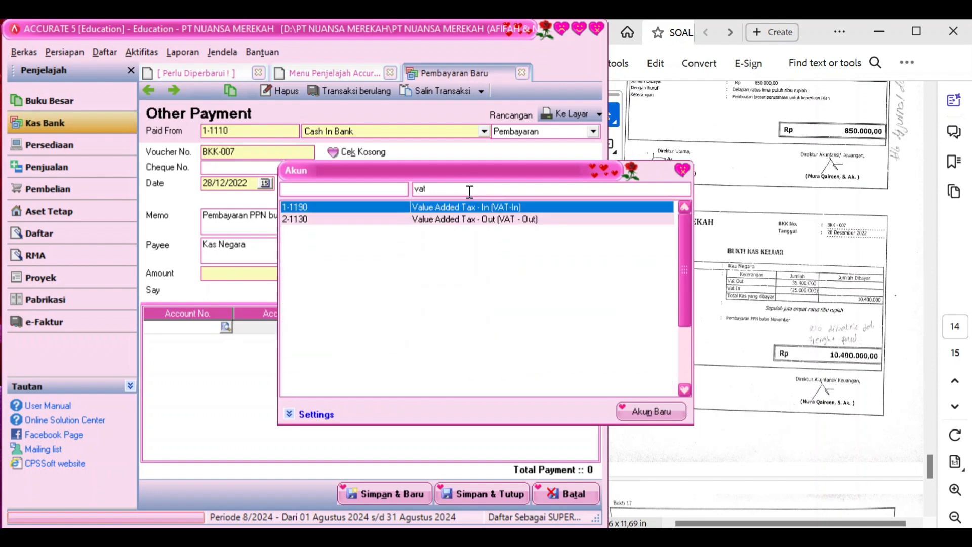
double_click(479, 218)
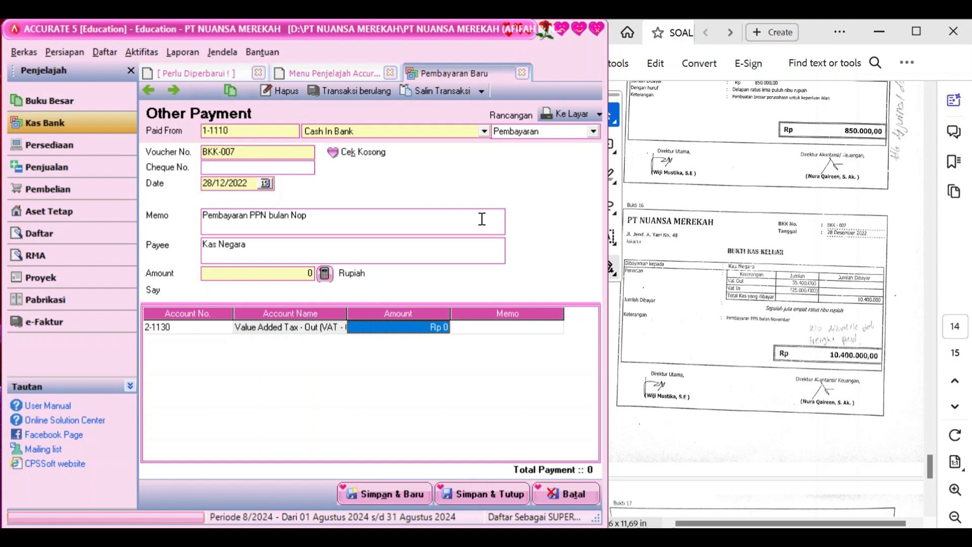
type("3")
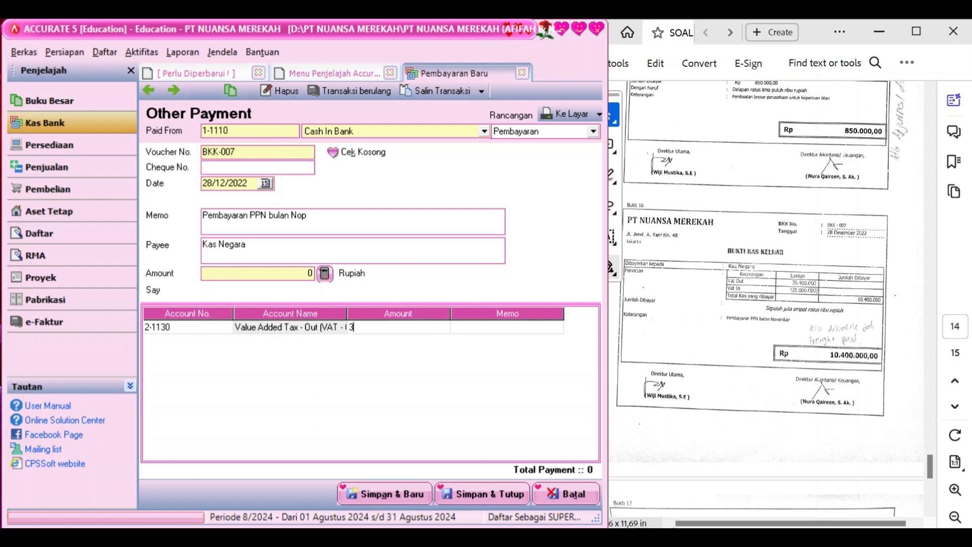
type("5000000")
key("Return")
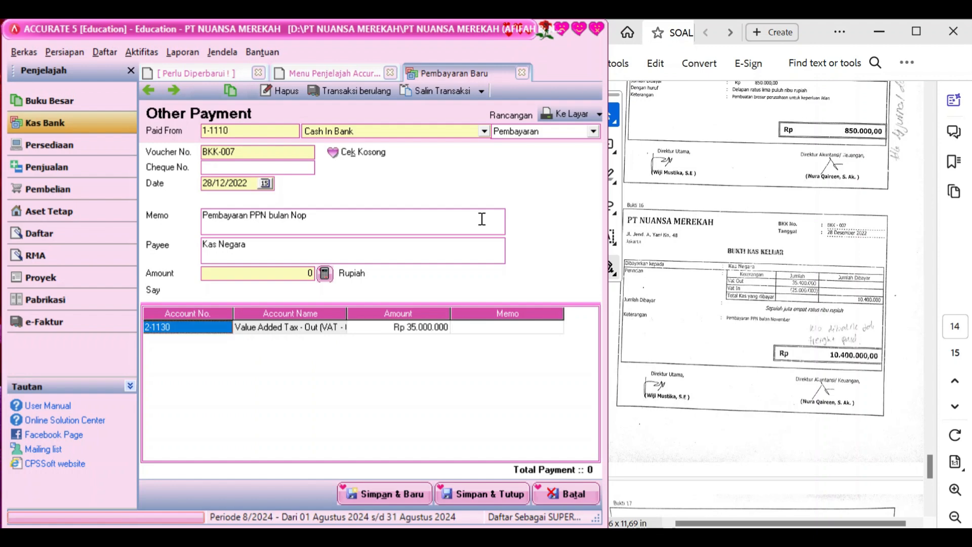
key("Down")
Add a 1-1190 Value Added Tax - In line of (25.000.000)
left_click(223, 343)
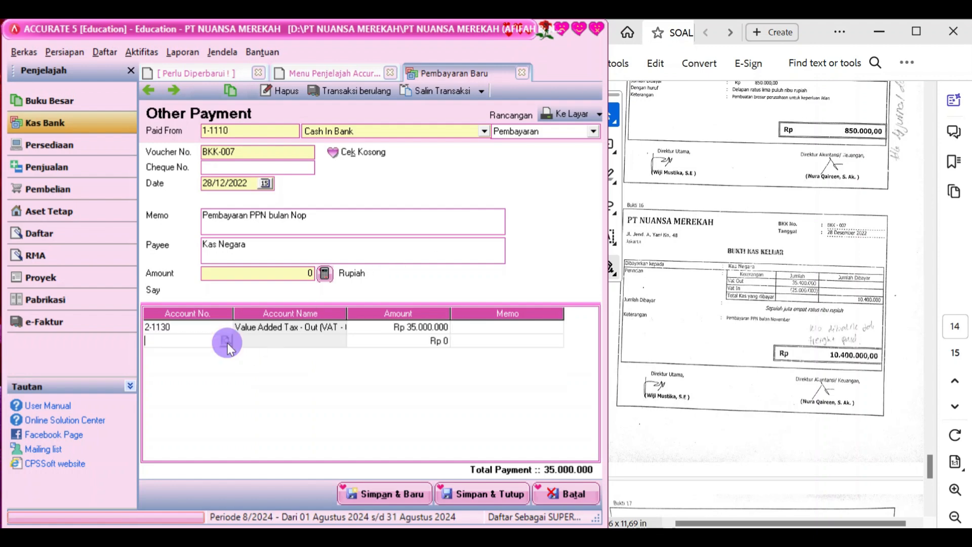
left_click(226, 340)
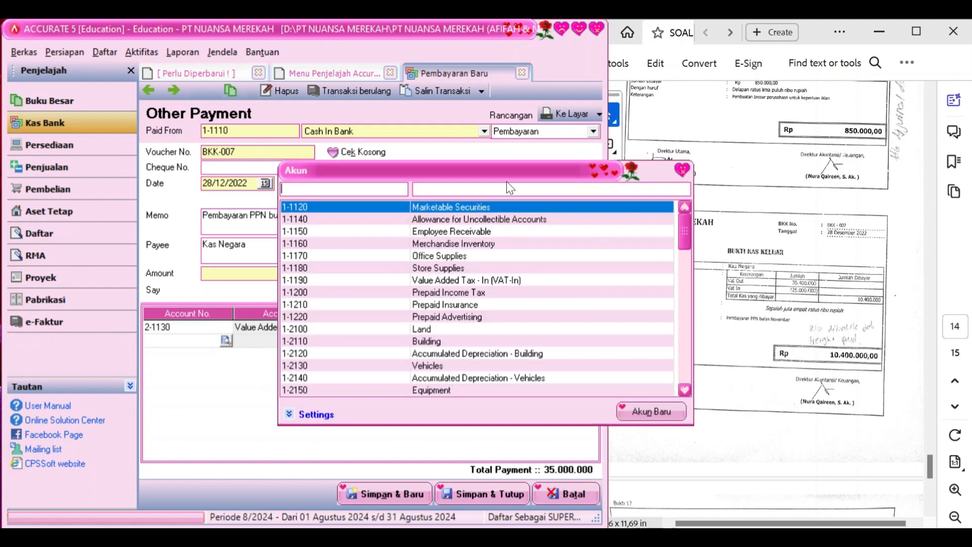
left_click(506, 185)
type("vat")
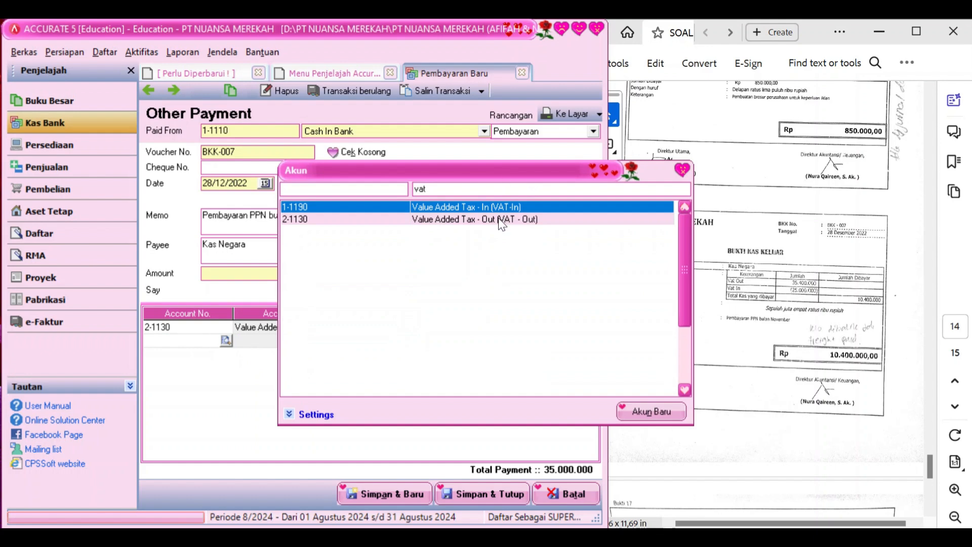
double_click(499, 204)
key("Tab")
key("Tab")
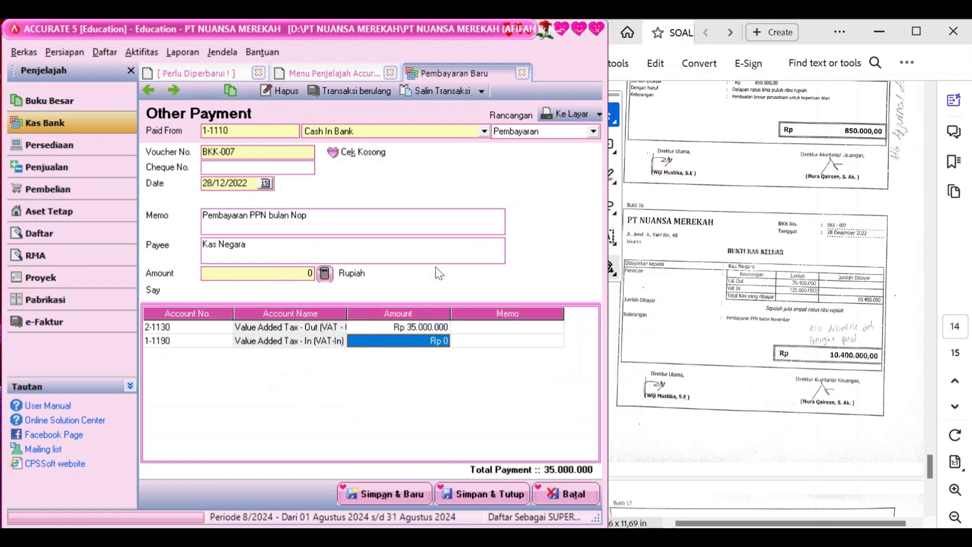
left_click(414, 340)
key("BackSpace")
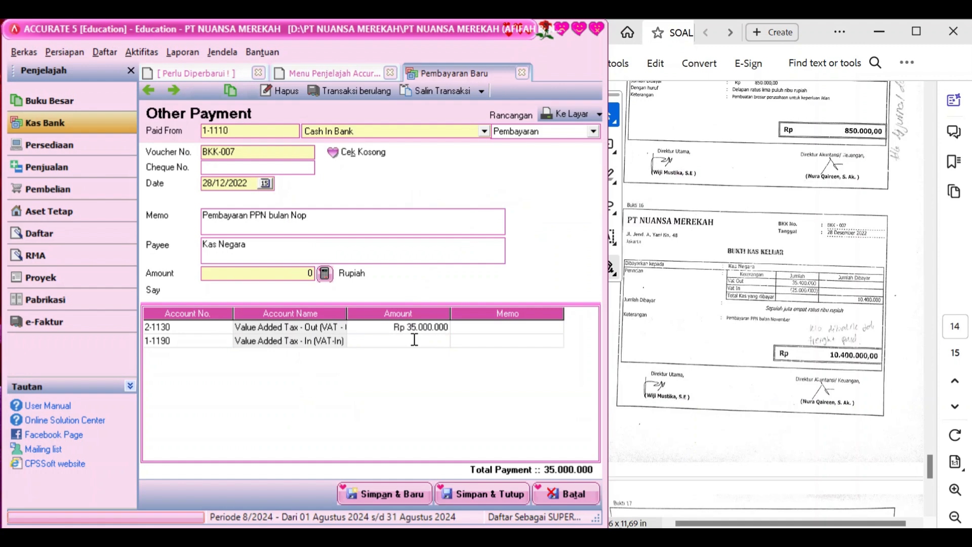
type("-25000000")
key("Tab")
key("Tab")
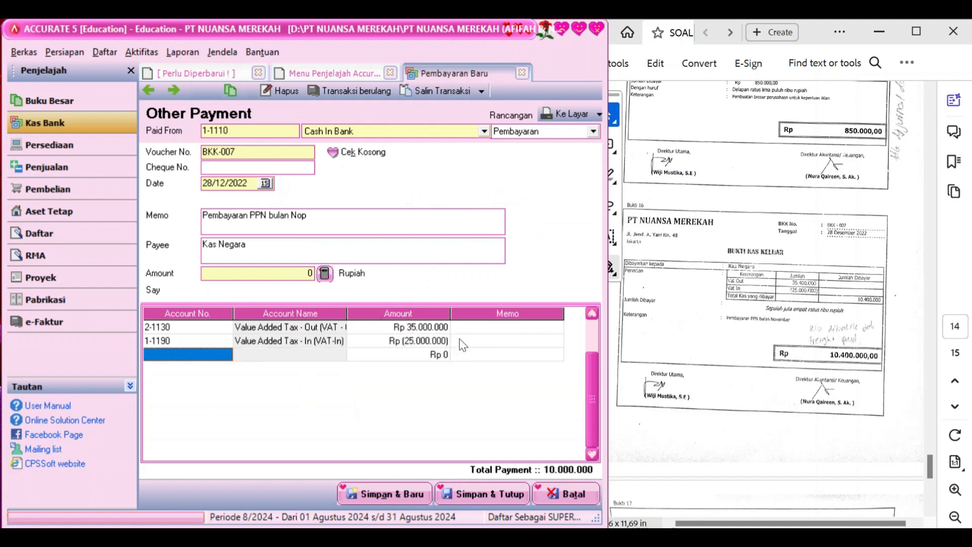
Correct VAT Out to 35.400.000, fill the 10.400.000 amount and save BKK-007
left_click(435, 328)
left_click(430, 328)
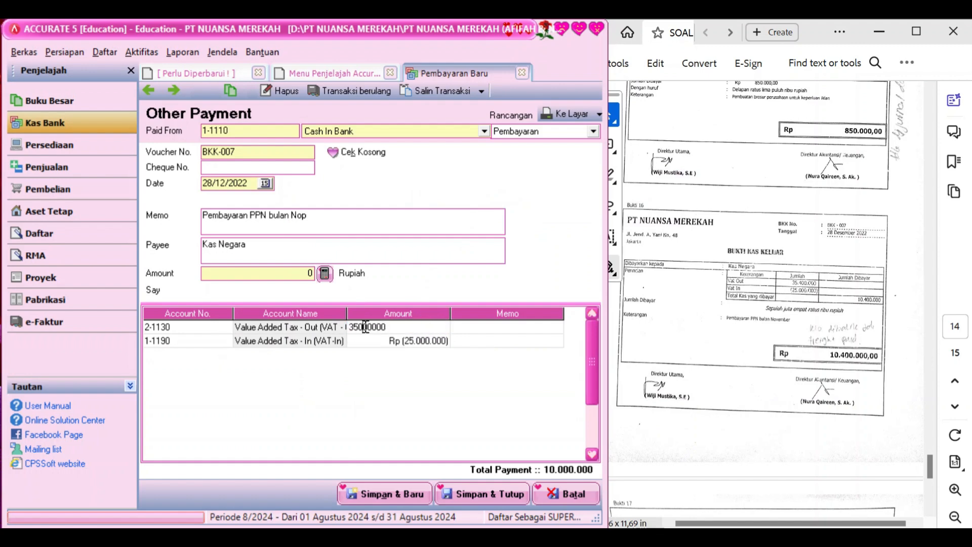
key("BackSpace")
type("4")
key("Return")
key("Return")
key("Return")
key("Return")
key("Return")
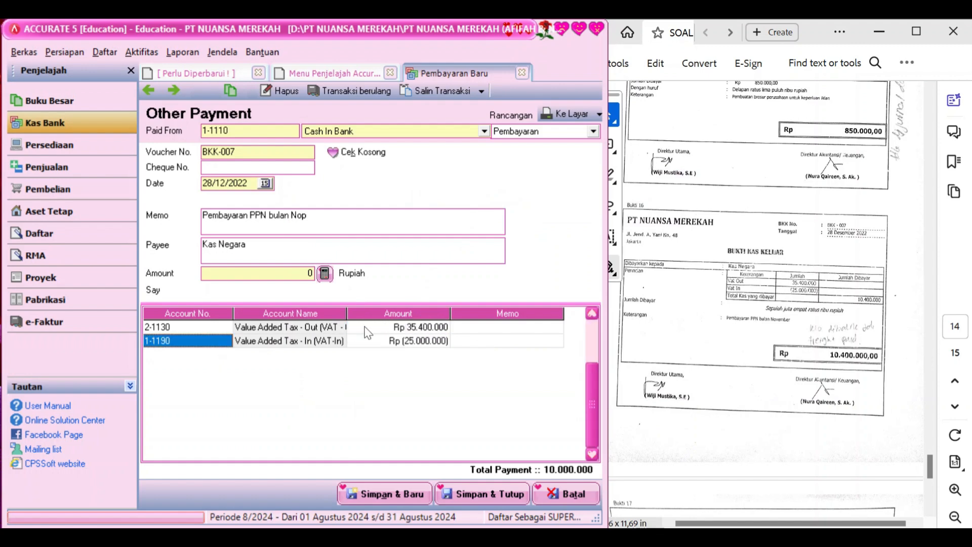
key("Return")
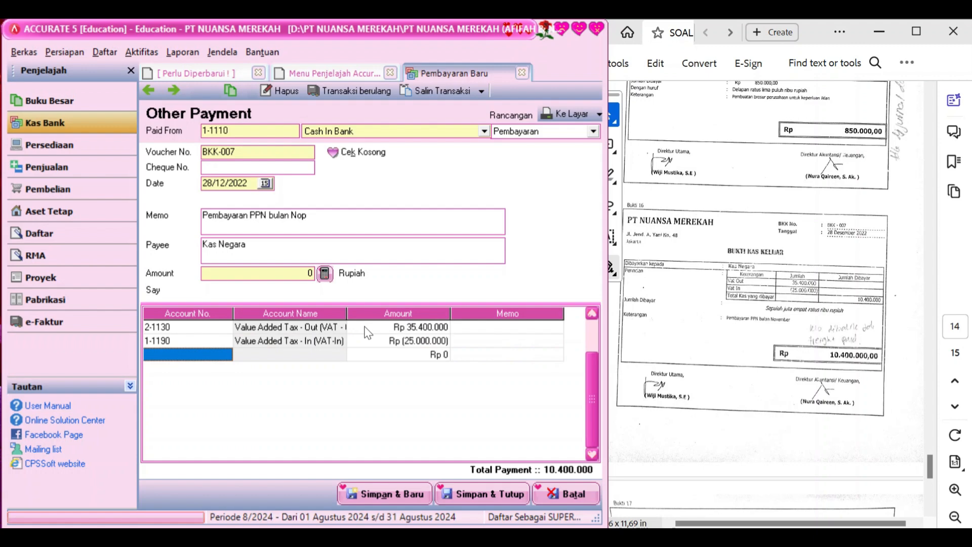
left_click(325, 275)
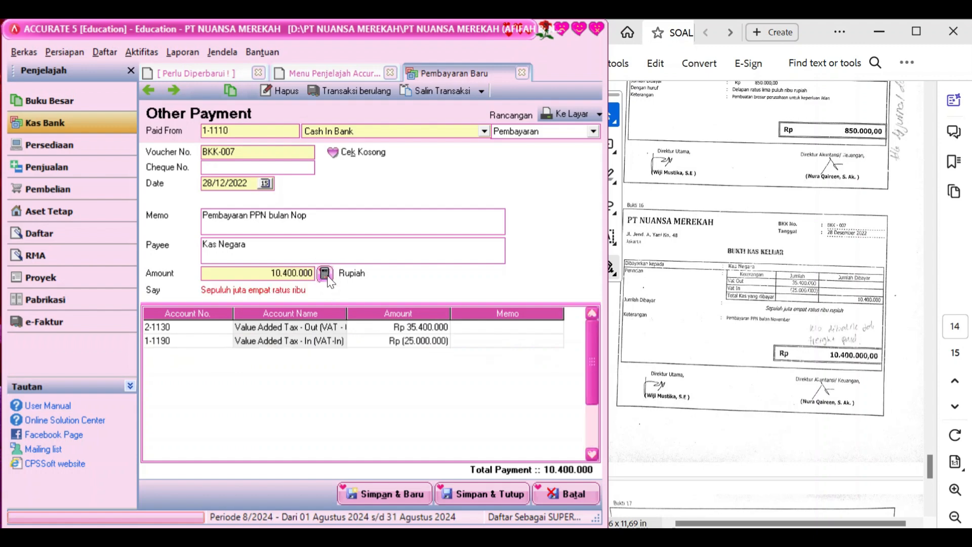
left_click(499, 494)
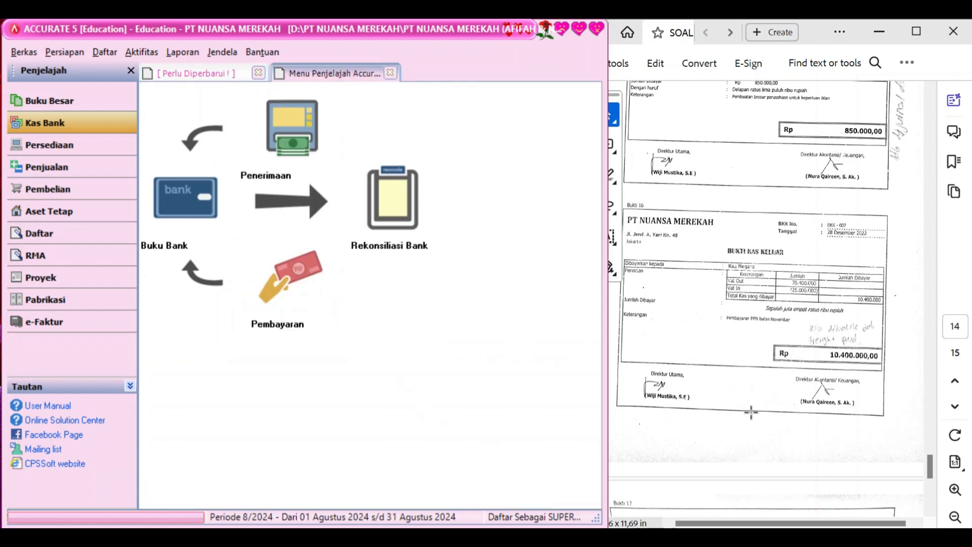
scroll(751, 411, "down", 5)
scroll(751, 413, "down", 1)
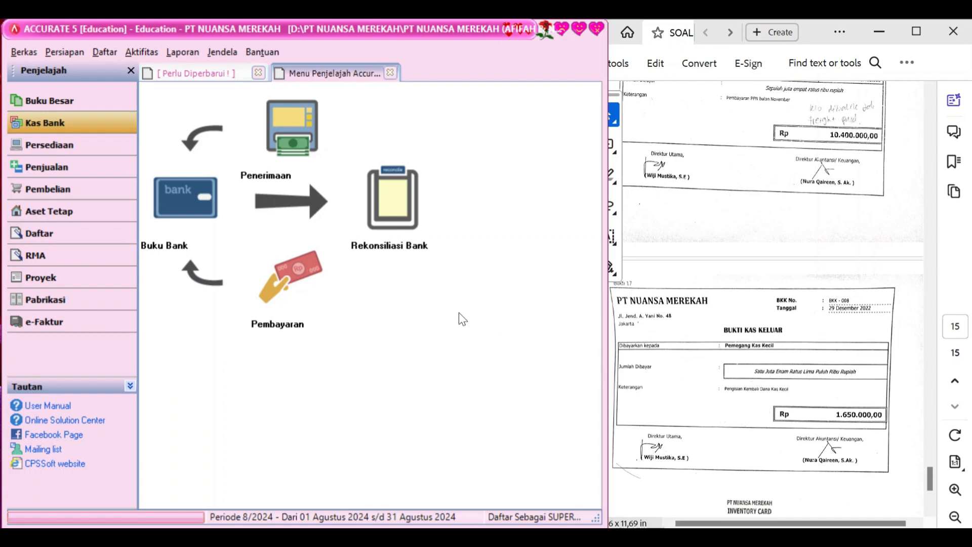
Start a new other payment from Cash In Bank dated 29/12/2022
left_click(286, 292)
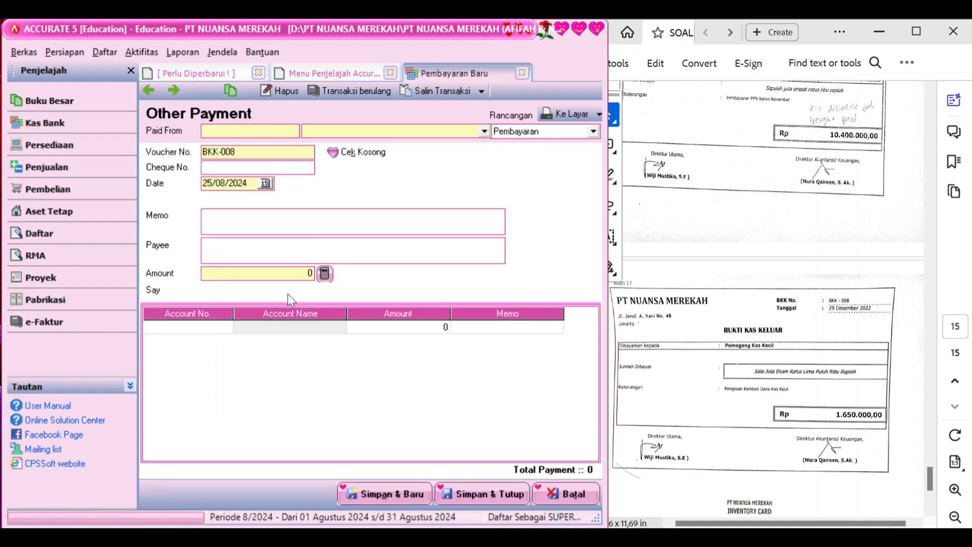
left_click(486, 131)
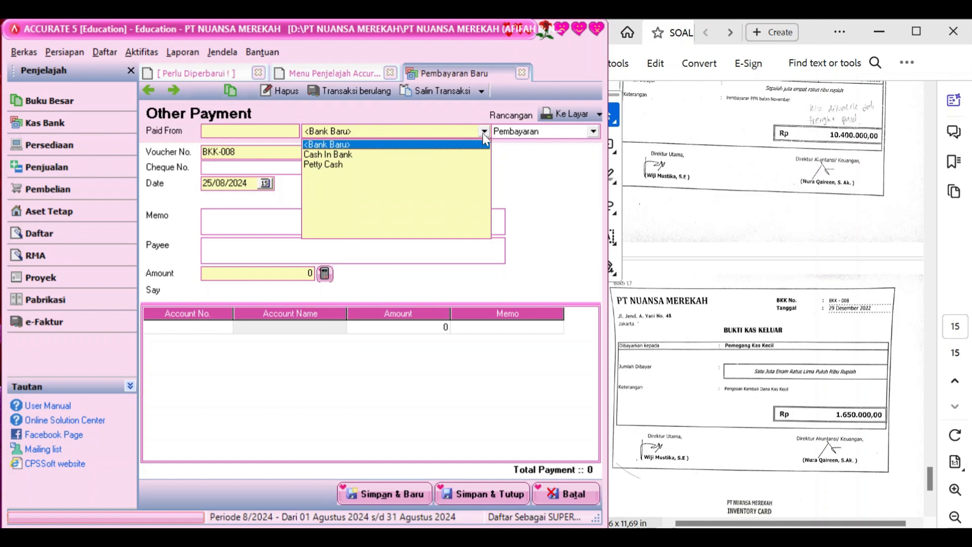
left_click(459, 153)
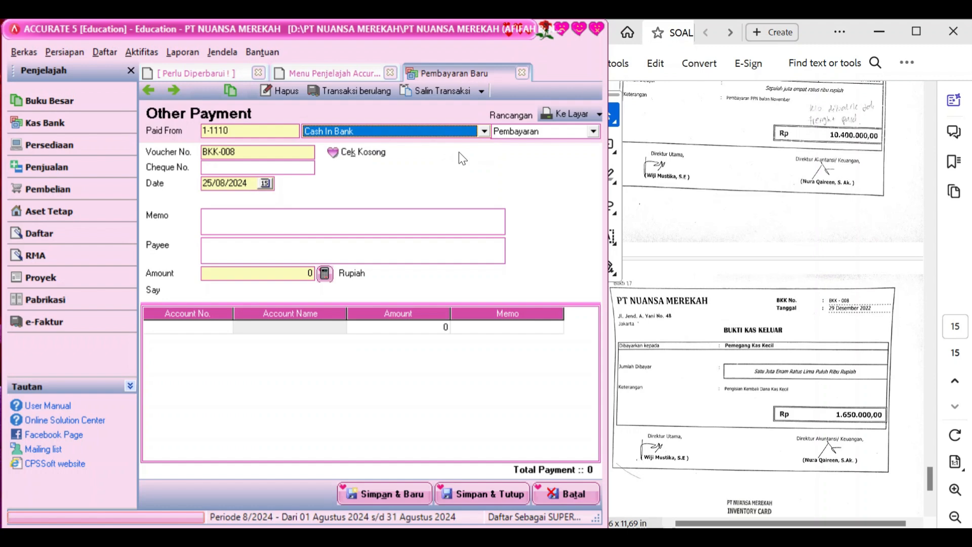
left_click(252, 183)
double_click(252, 184)
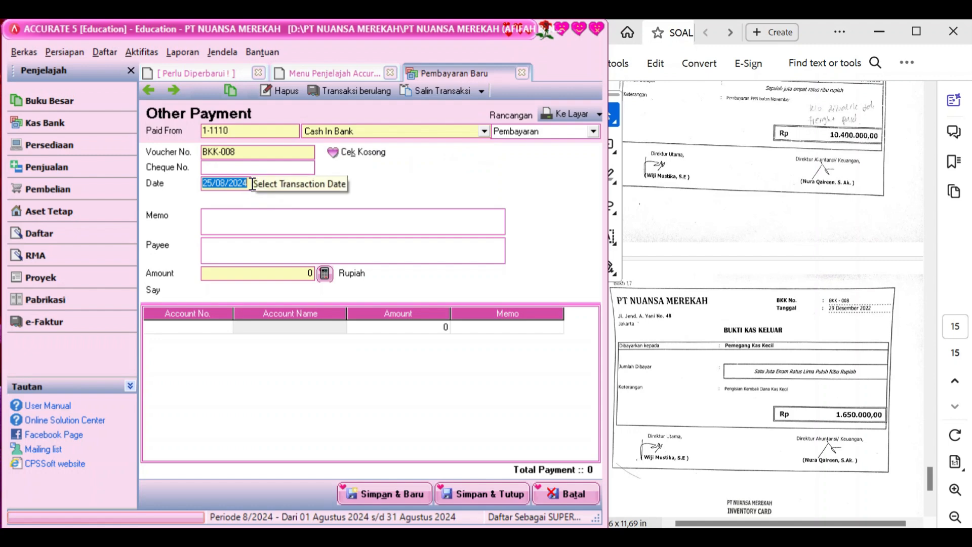
type("29/12/2")
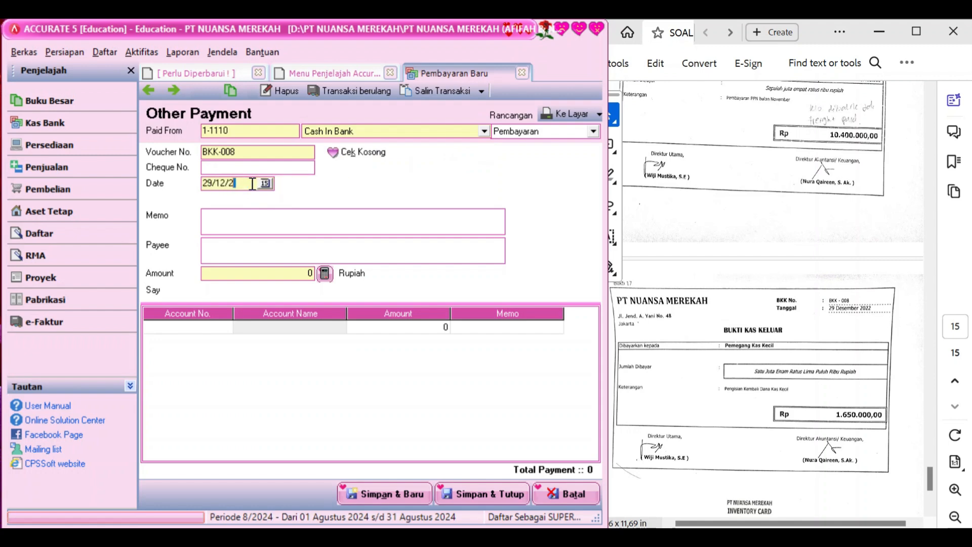
type("022")
Enter memo 'Pengisian kembali dana kas kecil' and payee Pemegang Kas Kecil
left_click(260, 214)
type("Pengisian kemb")
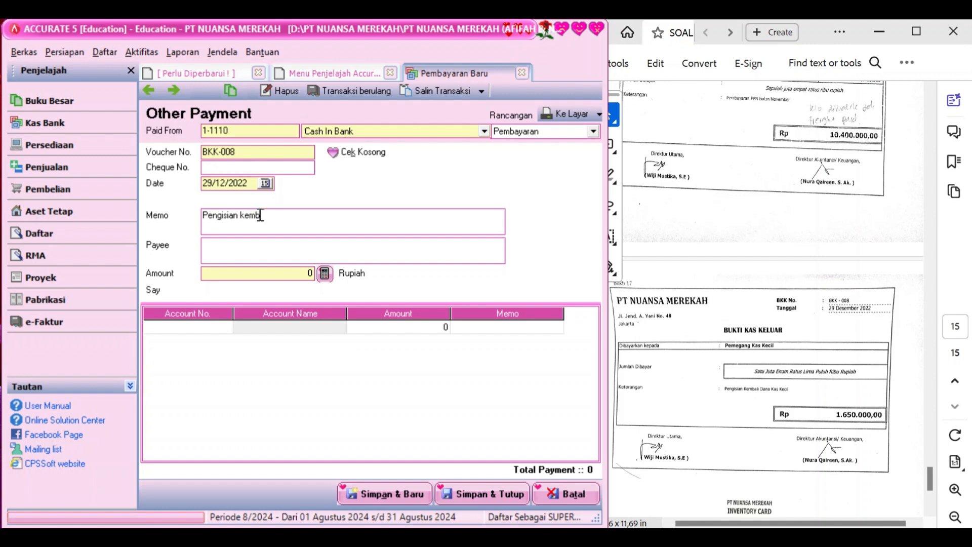
type("ali dana kas kecil")
key("Tab")
type("Pemegan")
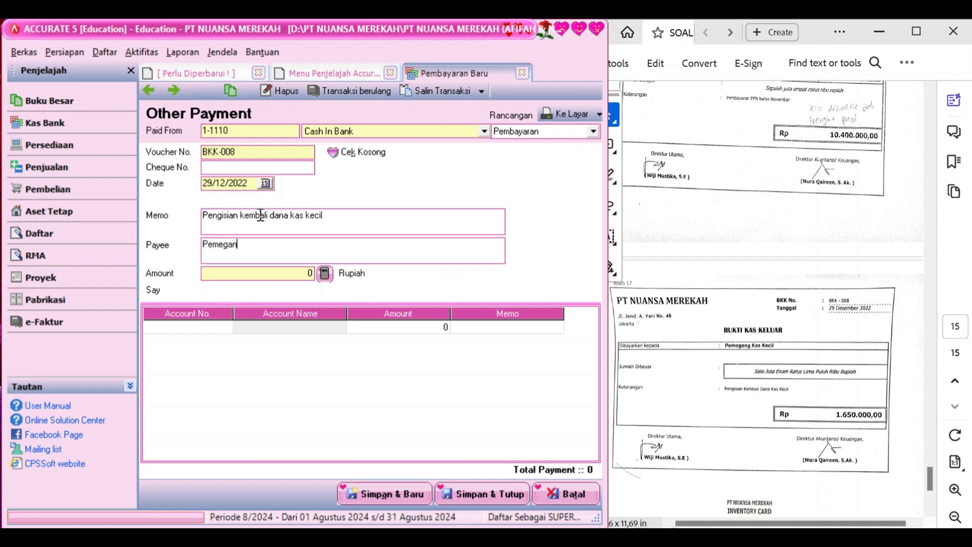
type("g Kas Kecil")
left_click(217, 326)
left_click(225, 327)
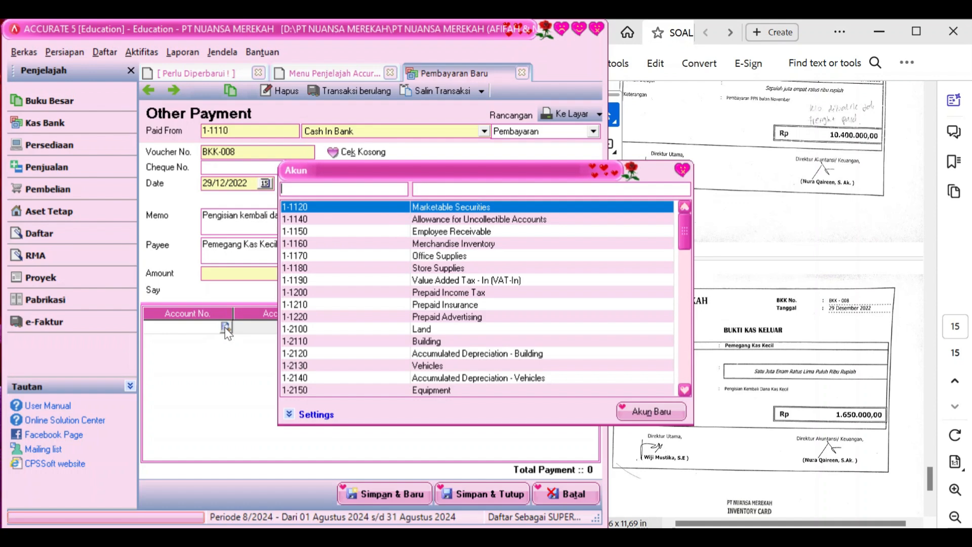
Put Office Supplies on BKK-008's first line with amount 500.000
type("off")
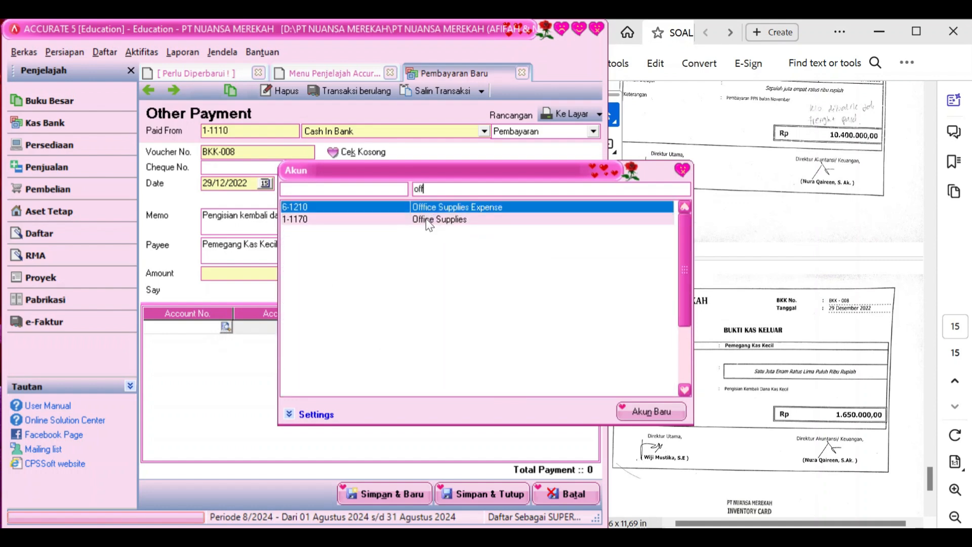
double_click(429, 220)
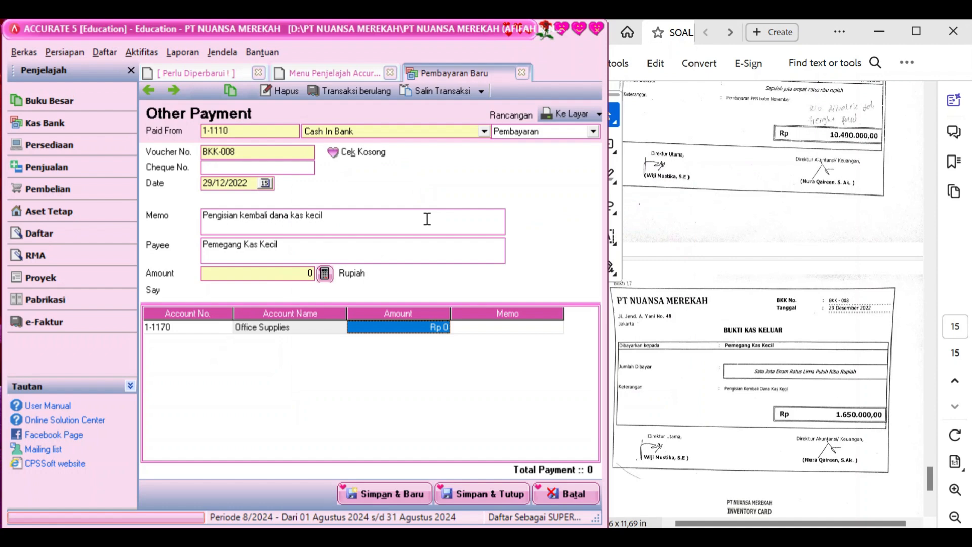
type("500")
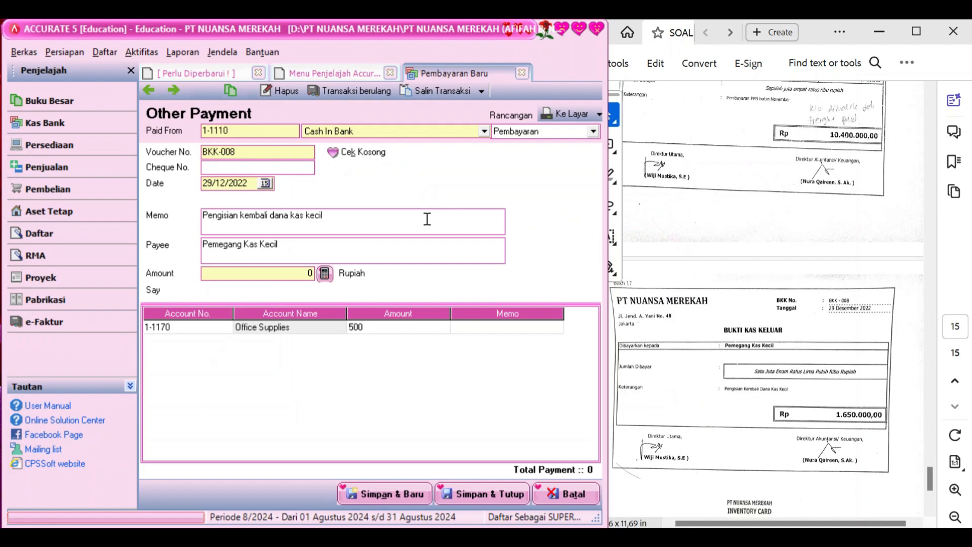
type(".000")
key("Return")
Add a second line for 1-1180 Store Supplies at Rp 300.000
scroll(764, 274, "up", 5)
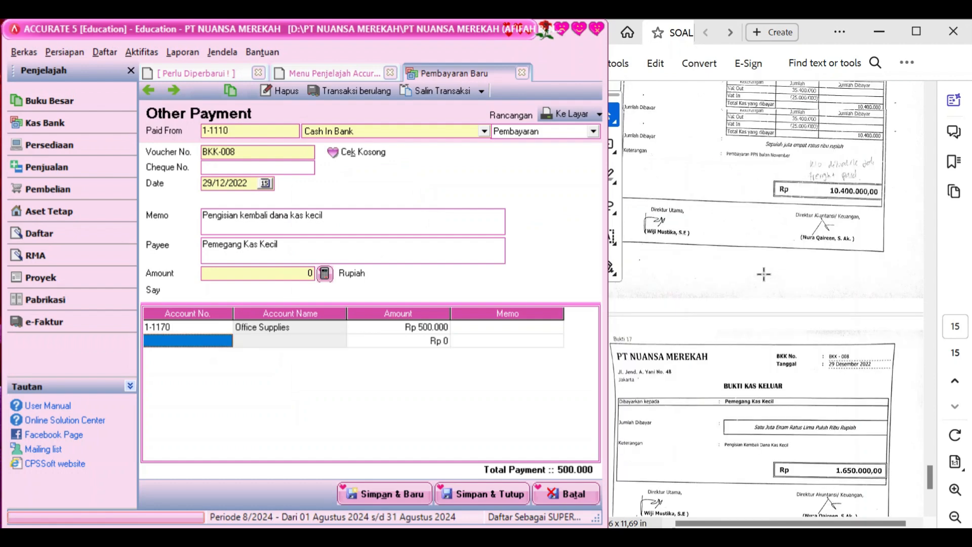
scroll(764, 274, "up", 5)
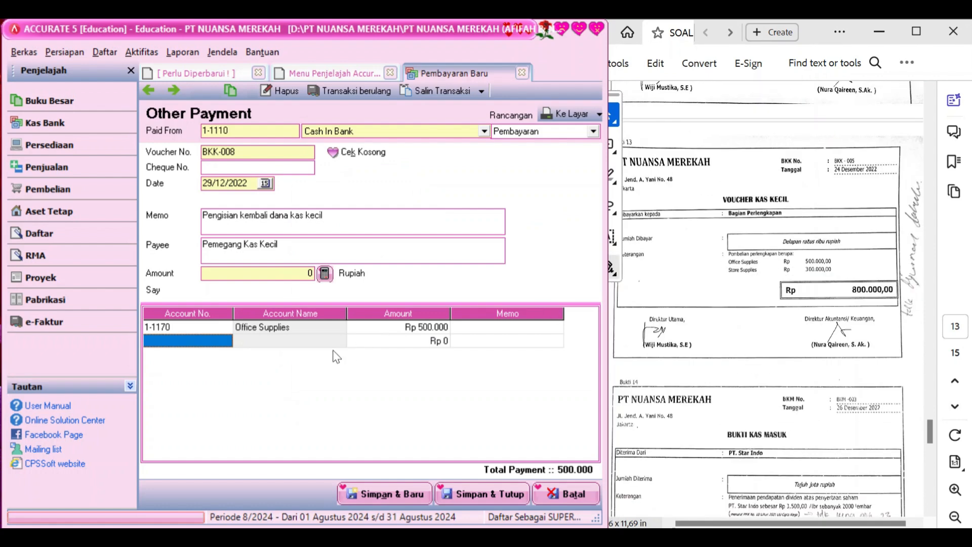
left_click(225, 341)
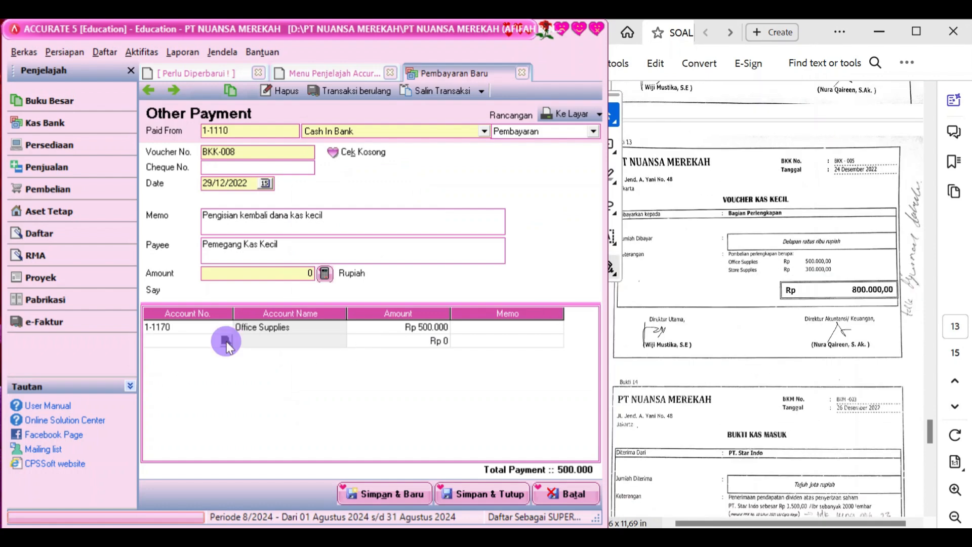
left_click(225, 341)
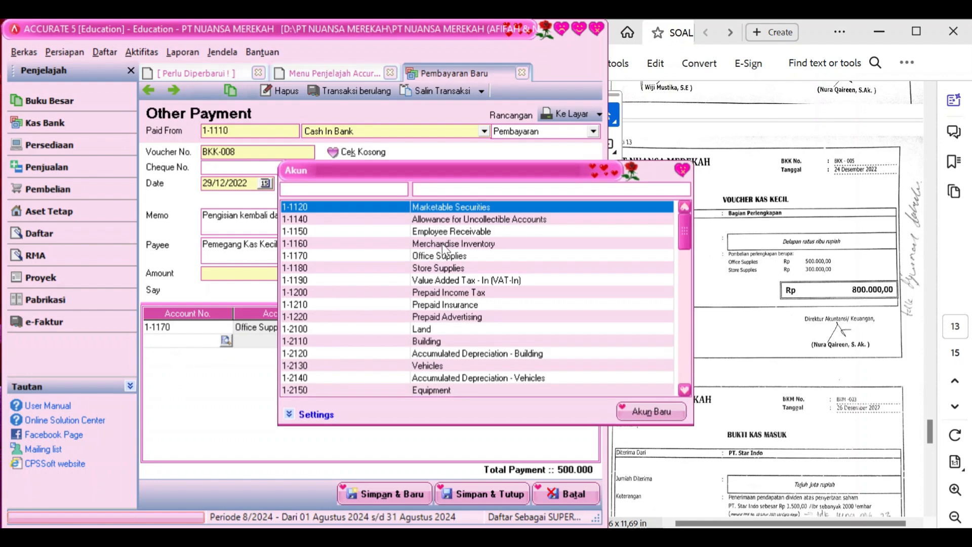
left_click(517, 190)
type("sto")
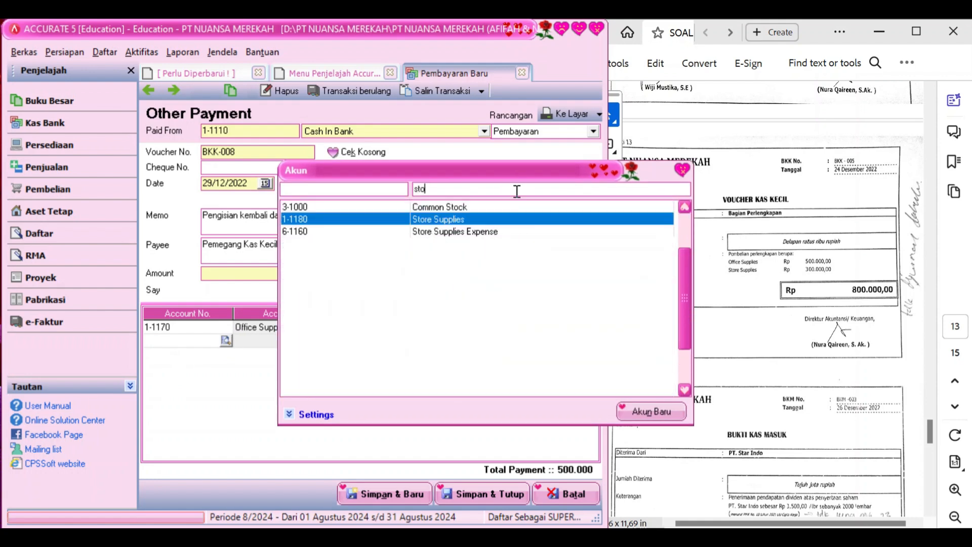
double_click(530, 221)
key("Tab")
key("Tab")
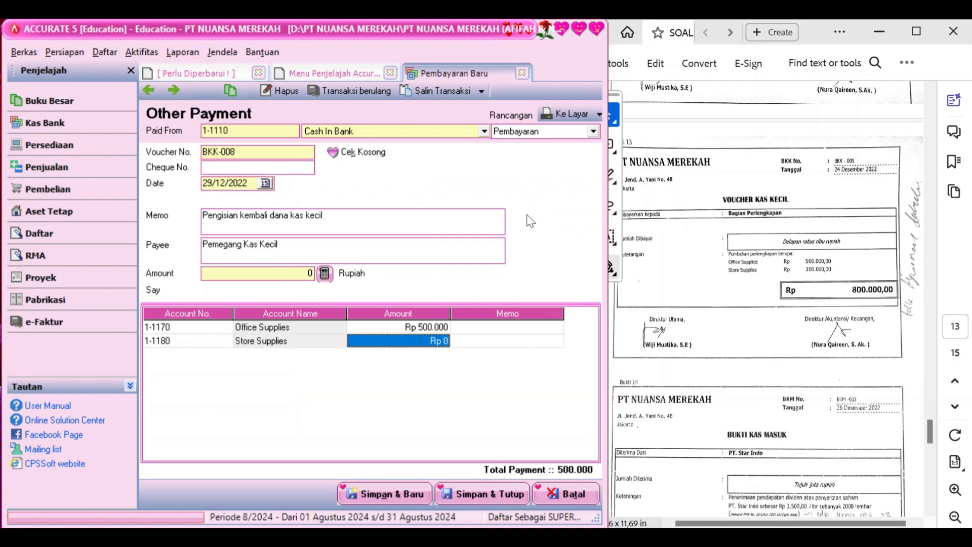
type("300000")
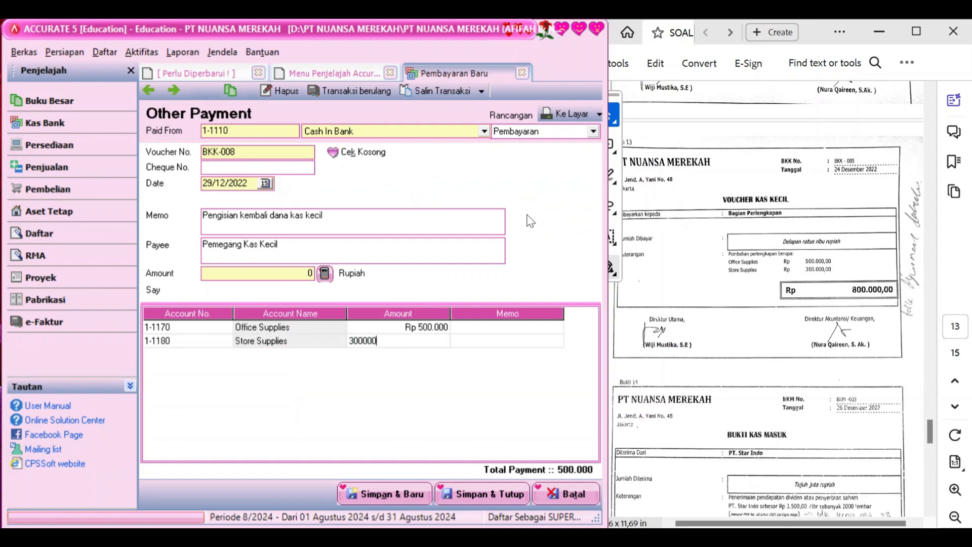
key("Return")
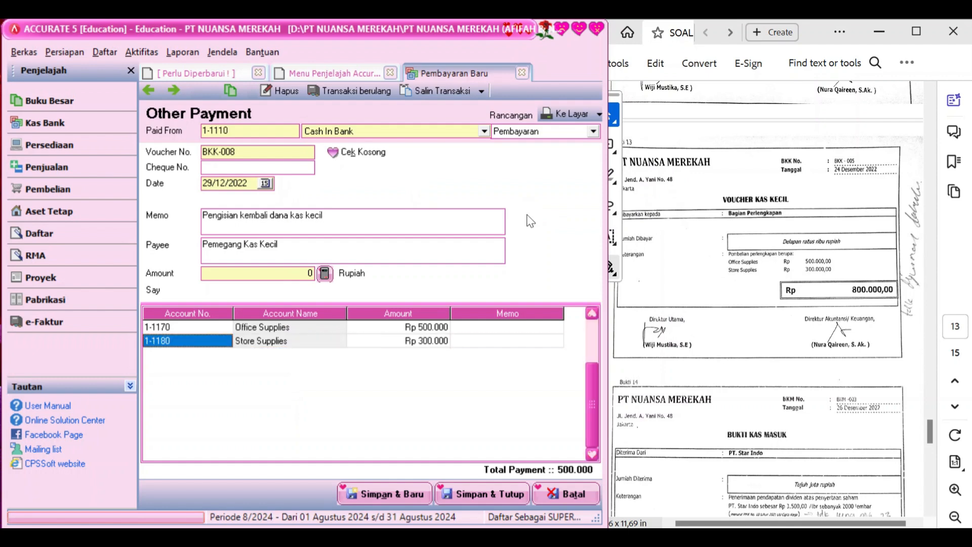
Add 6-1140 Promotion & Advertising Expense at Rp 850.000 and fill the payment amount from the total
scroll(772, 320, "down", 10)
scroll(772, 320, "down", 3)
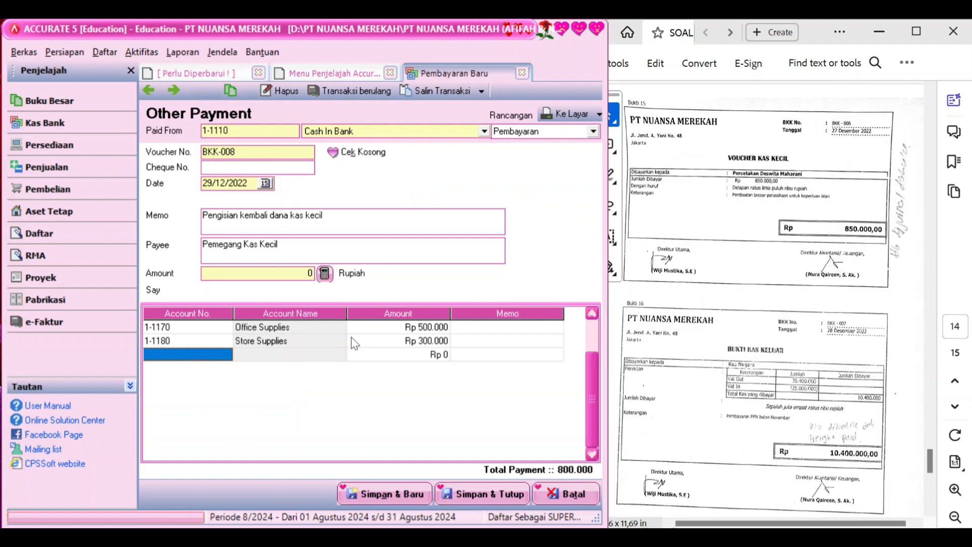
left_click(226, 355)
left_click(227, 355)
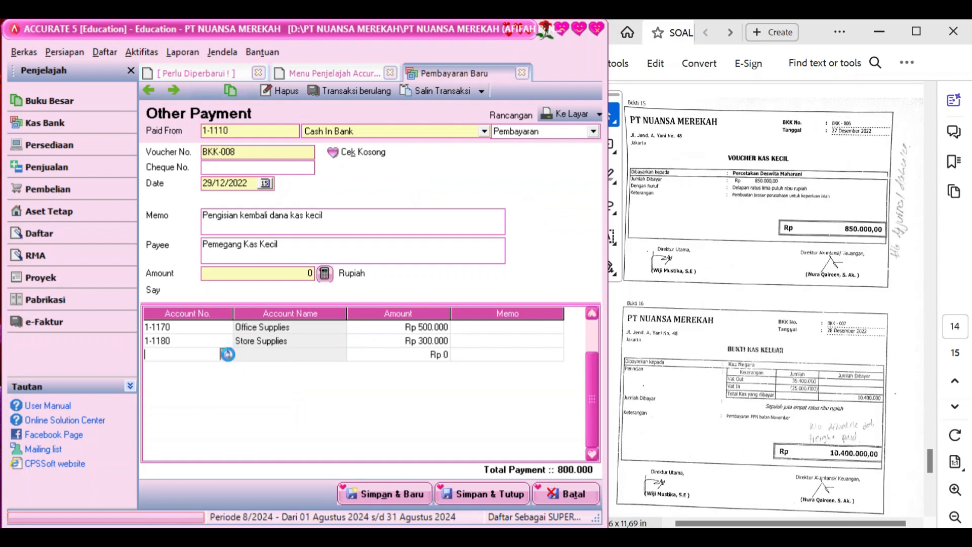
left_click(511, 189)
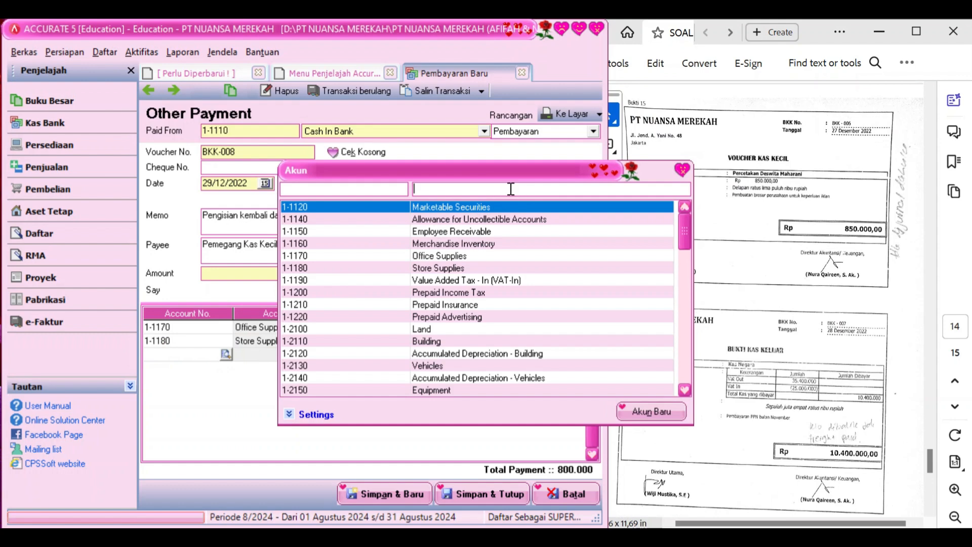
type("prom")
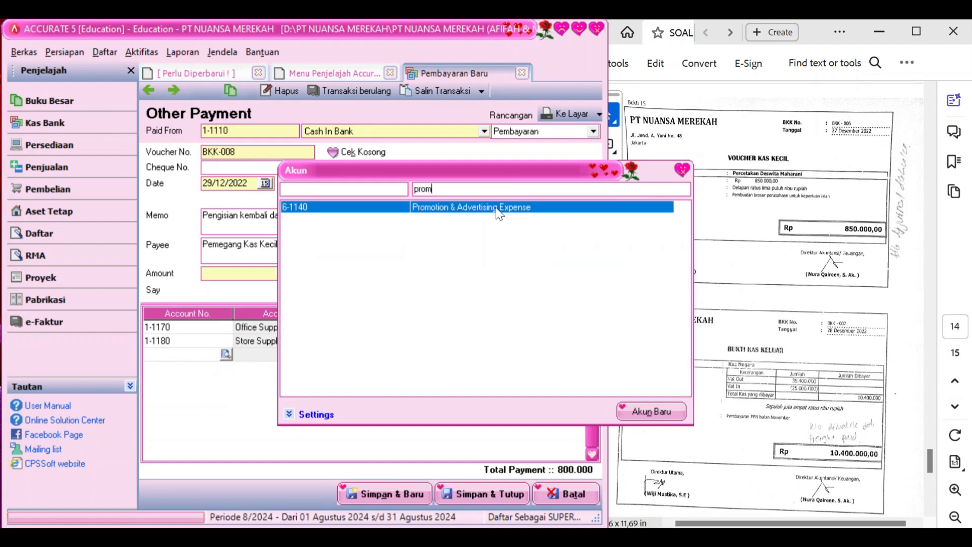
double_click(498, 207)
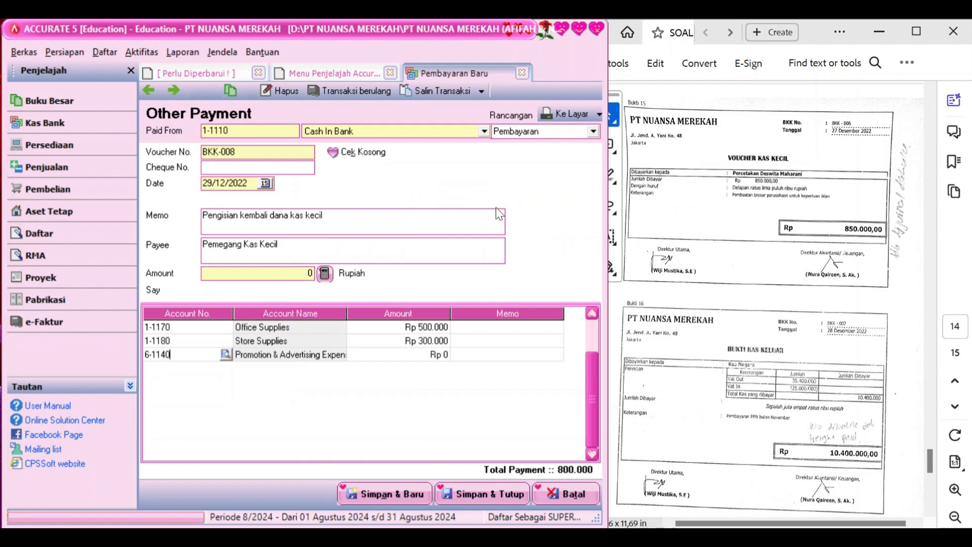
key("Tab")
key("Tab")
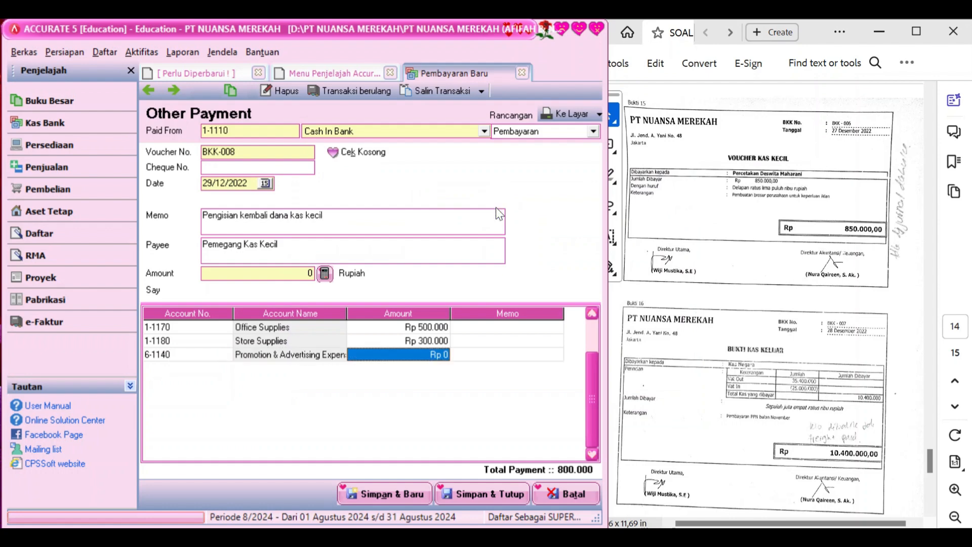
type("850000")
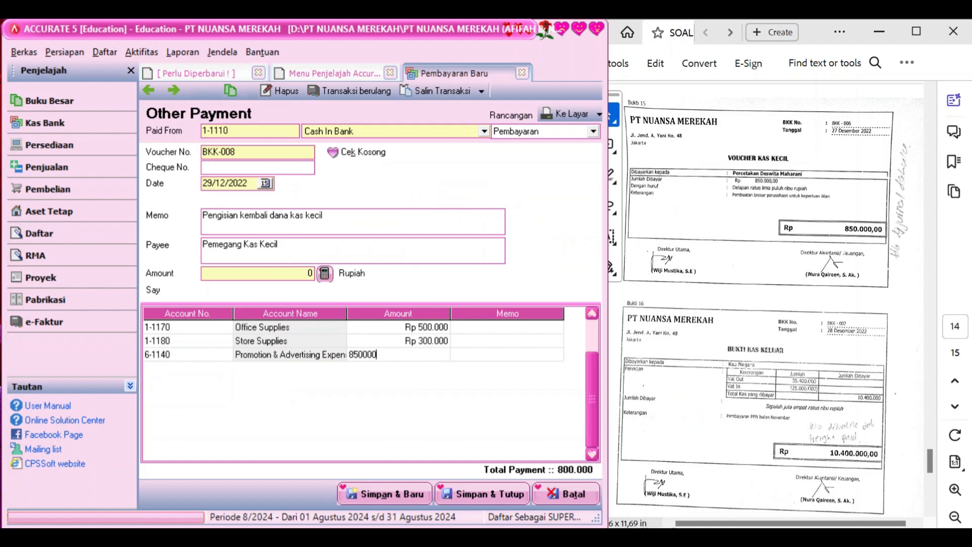
key("Return")
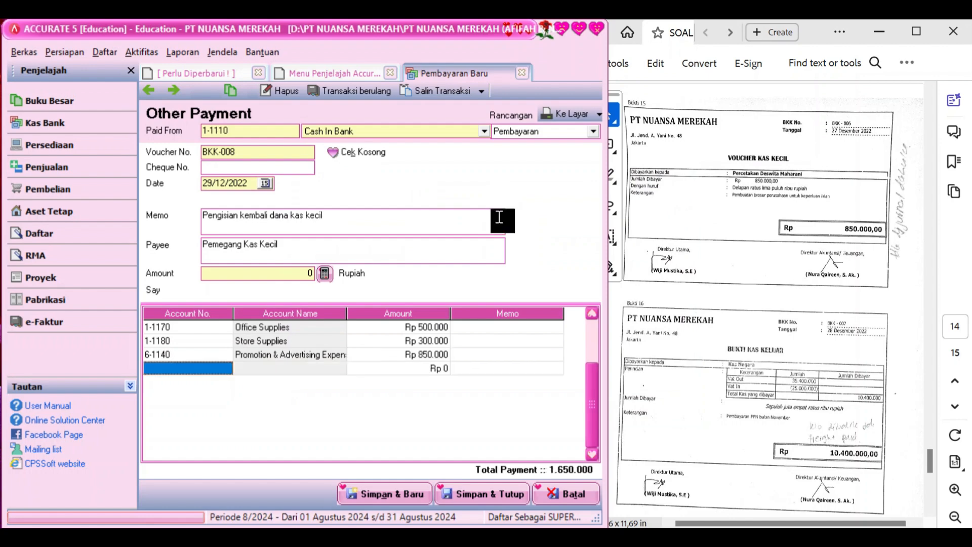
left_click(326, 274)
scroll(768, 371, "down", 8)
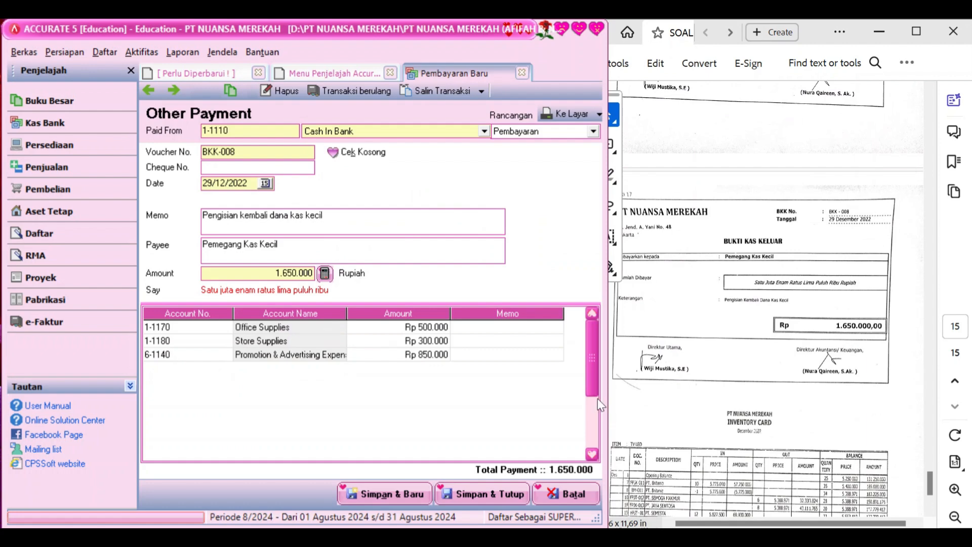
Save and close payment BKK-008, then start a new general journal voucher
left_click(481, 491)
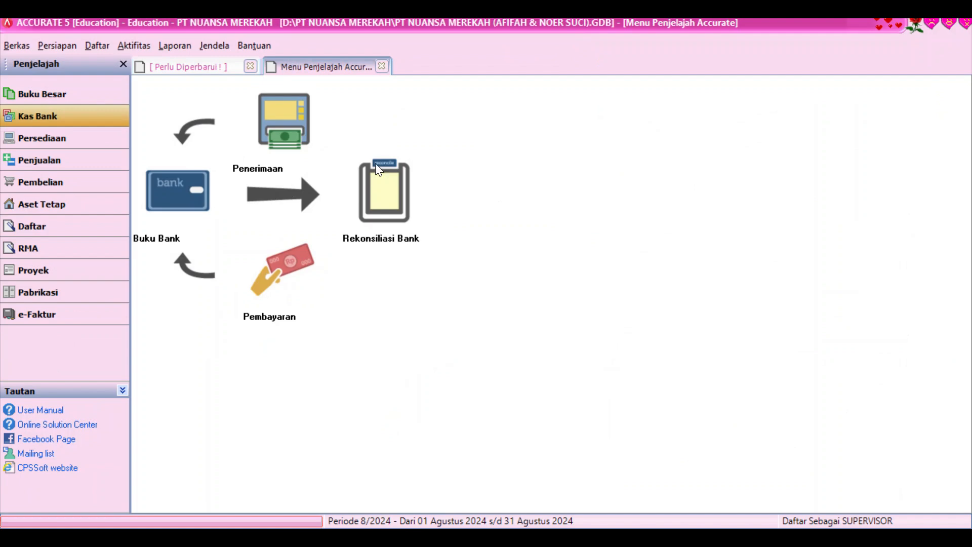
left_click(66, 94)
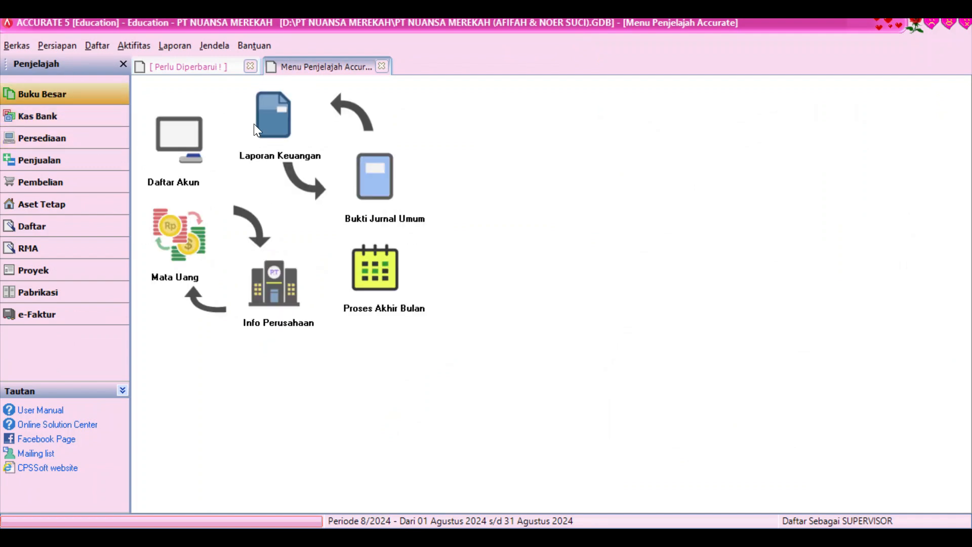
left_click(388, 196)
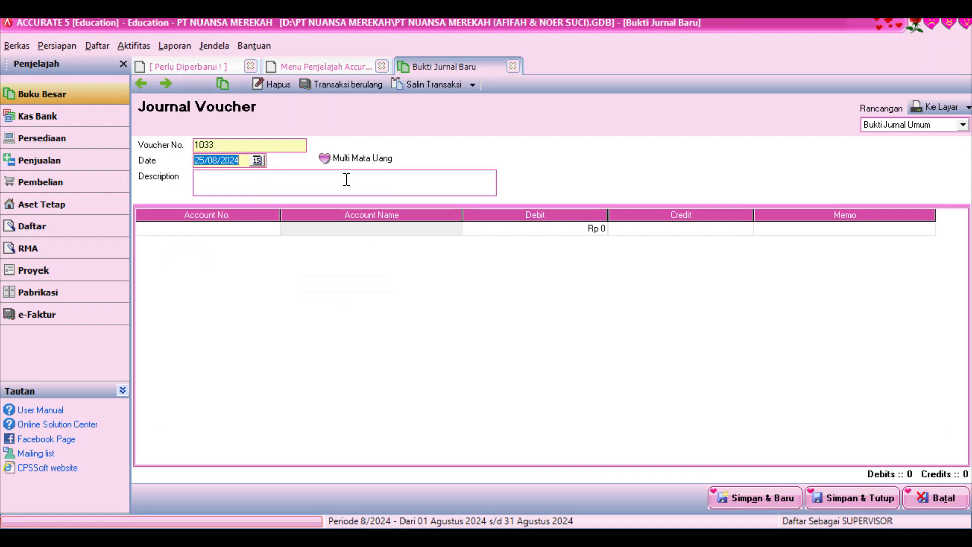
Number the voucher BM 12-01 and date it 31/12/2022
left_click(262, 144)
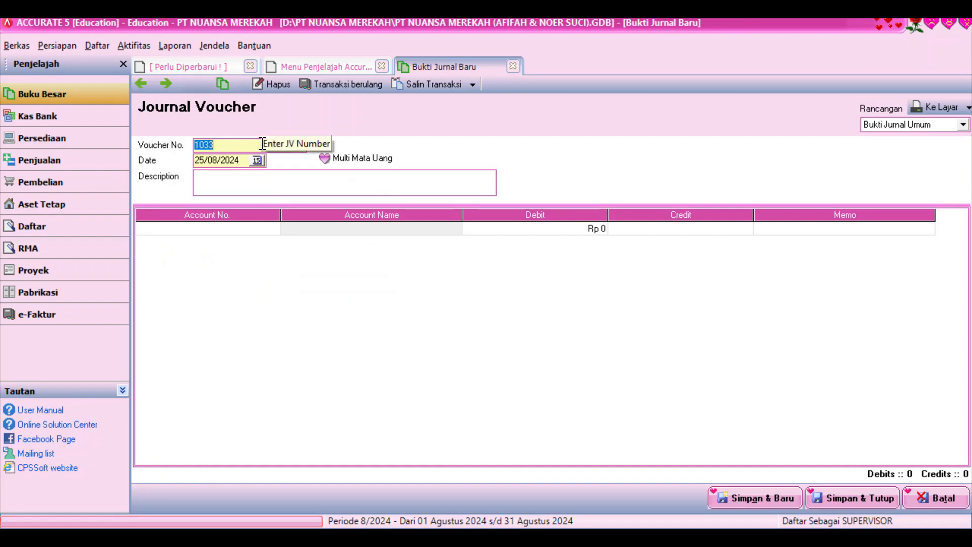
type("Bm")
key("BackSpace")
type("M 12-01")
left_click(243, 159)
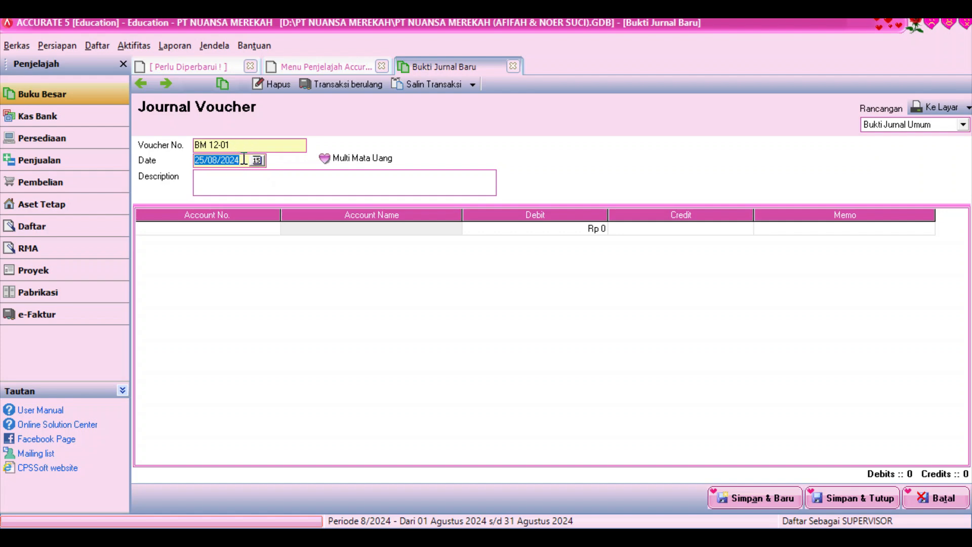
type("31/12/2022")
left_click(263, 226)
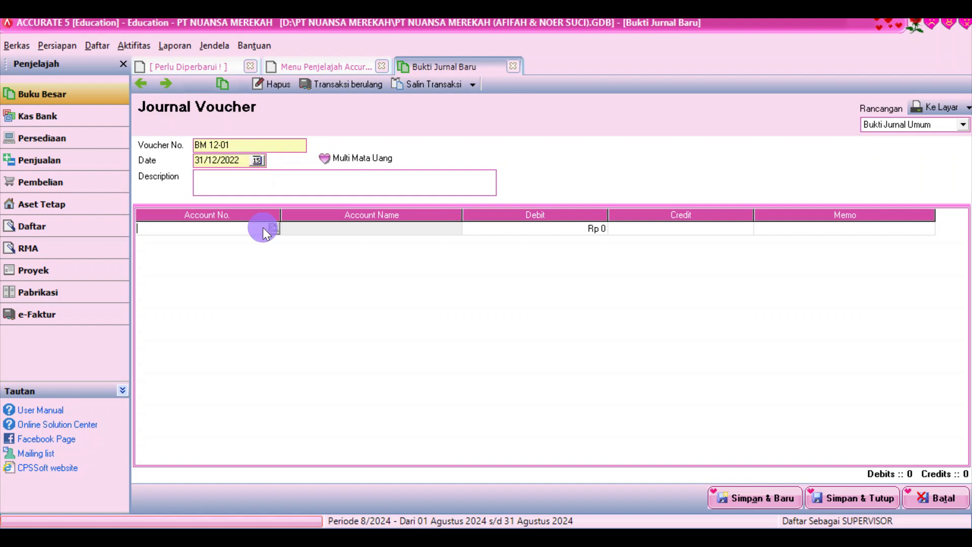
Debit Cash In Bank 385.000 and Bank Charges 15.000 on BM 12-01
left_click(273, 229)
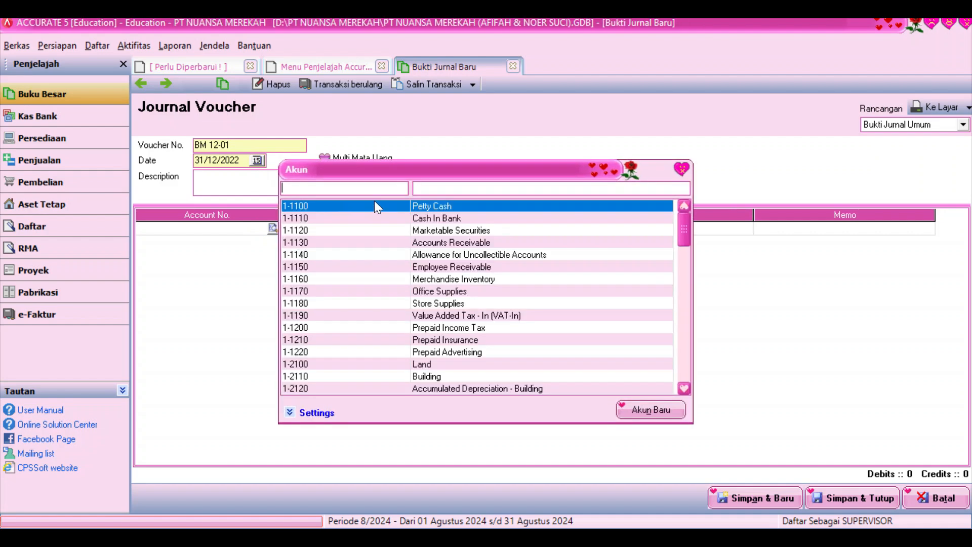
double_click(455, 219)
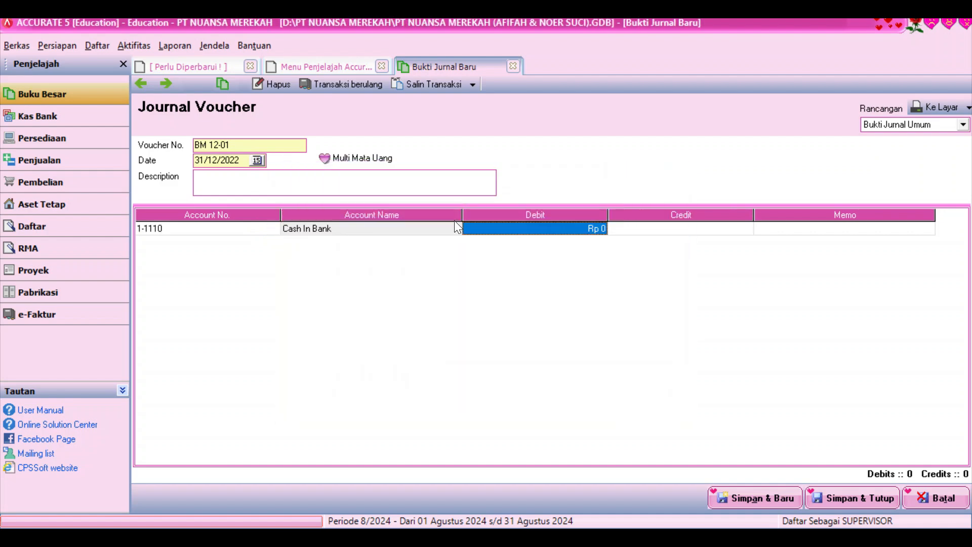
type("385")
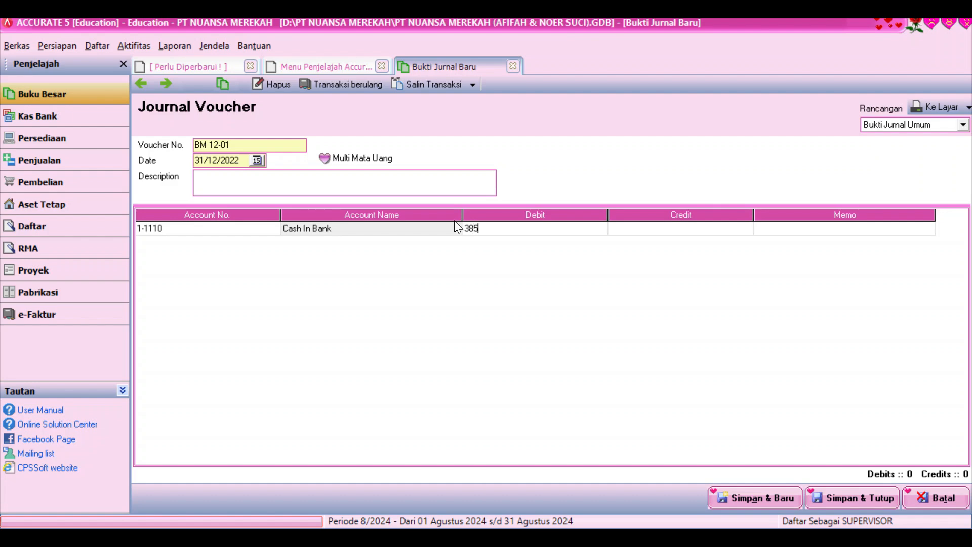
type(".000")
key("Return")
key("Return")
key("Return")
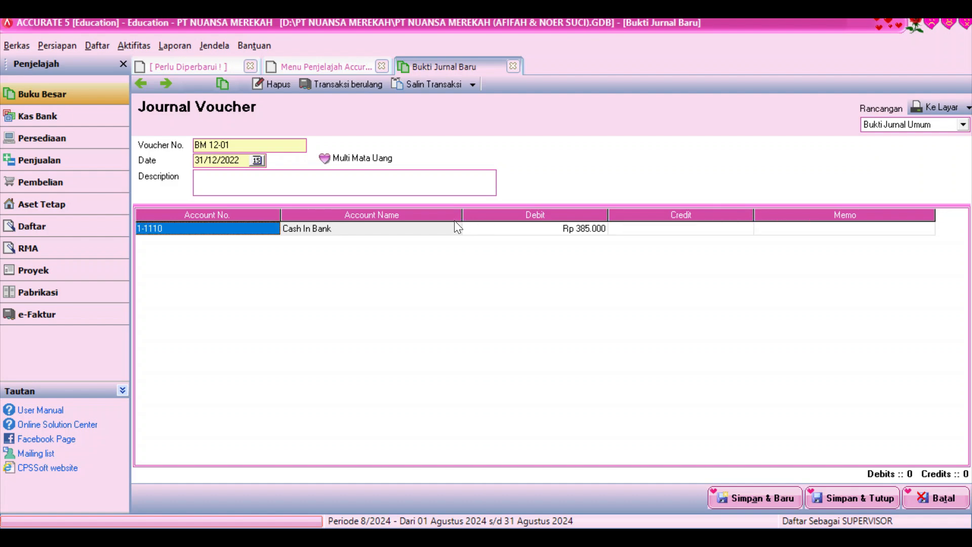
key("Down")
left_click(262, 241)
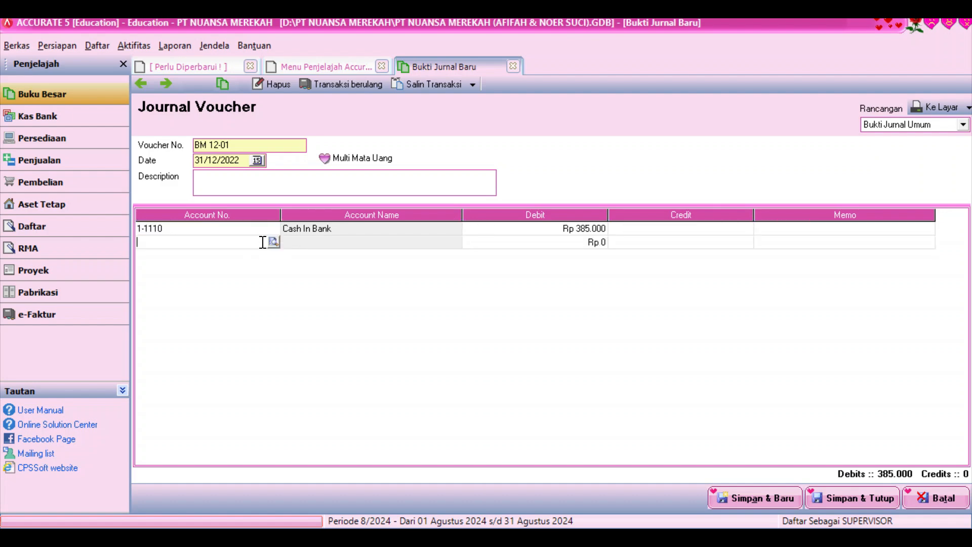
left_click(273, 241)
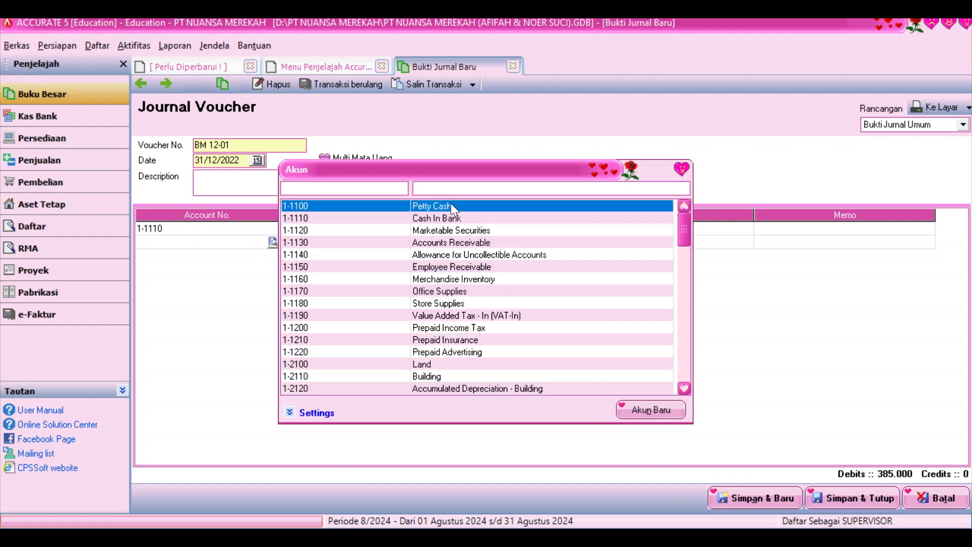
type("bank")
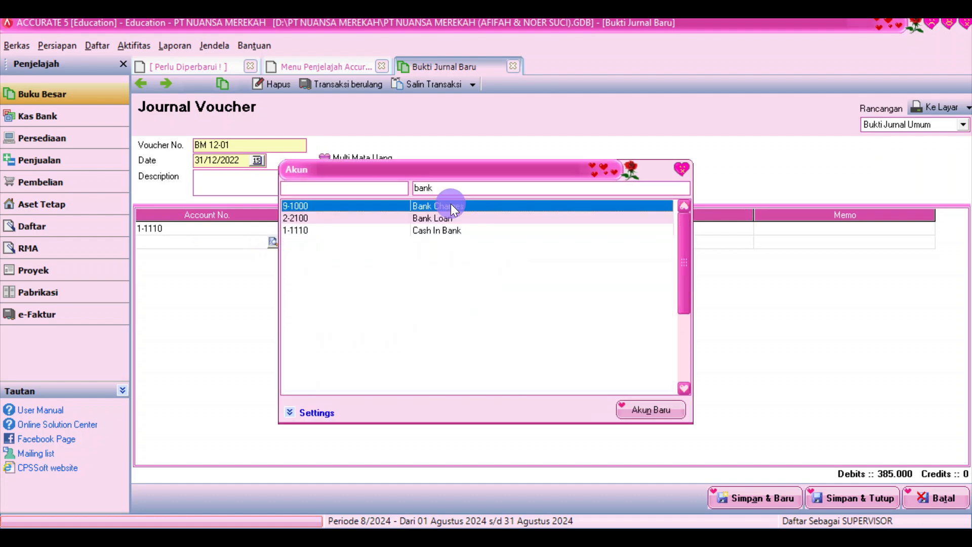
key("Return")
type("15000")
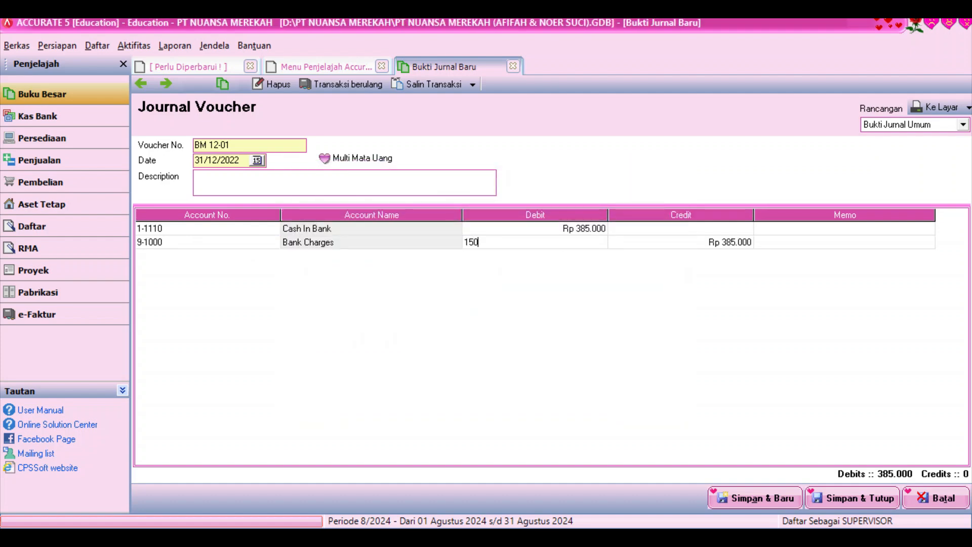
key("Return")
Add an Income Tax Expense debit of 100.000 on the third line
left_click(263, 255)
left_click(272, 255)
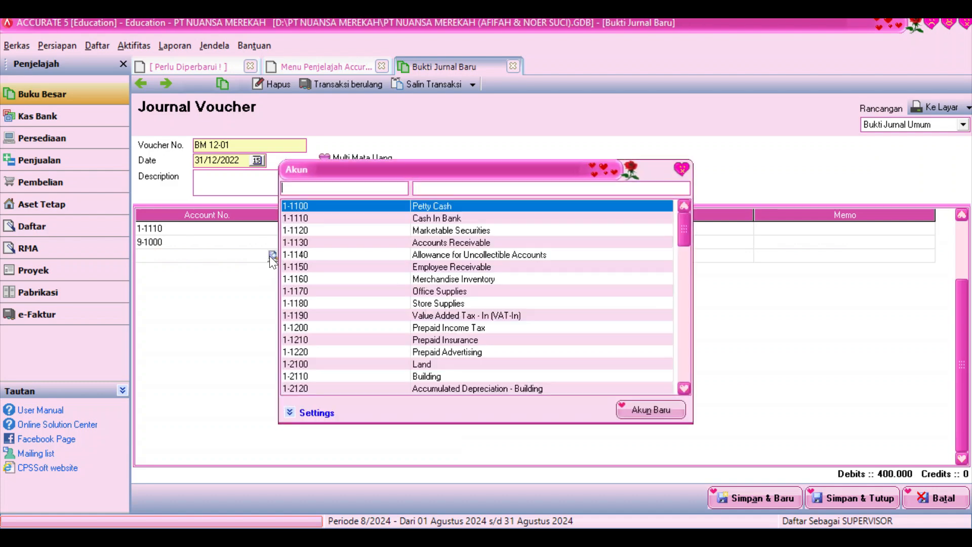
type("inco")
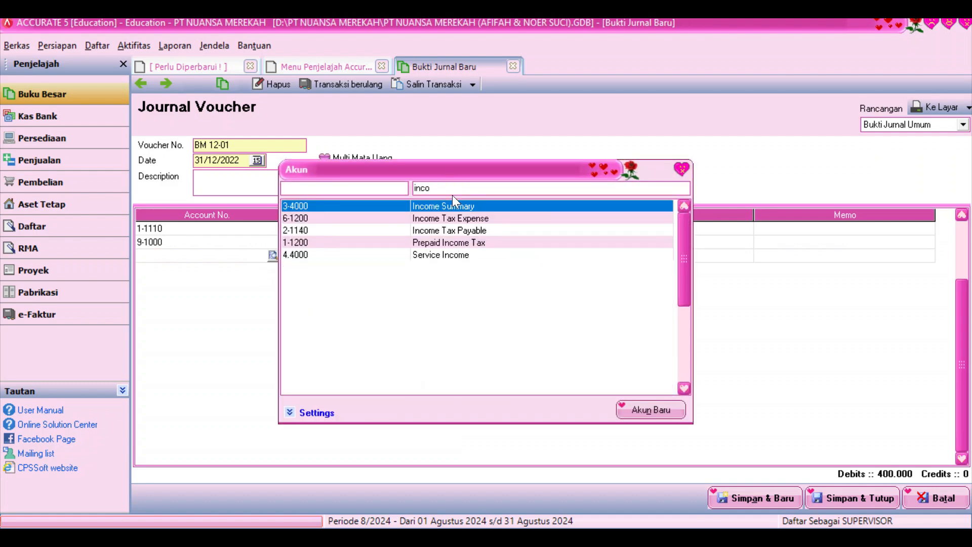
key("Return")
key("Return")
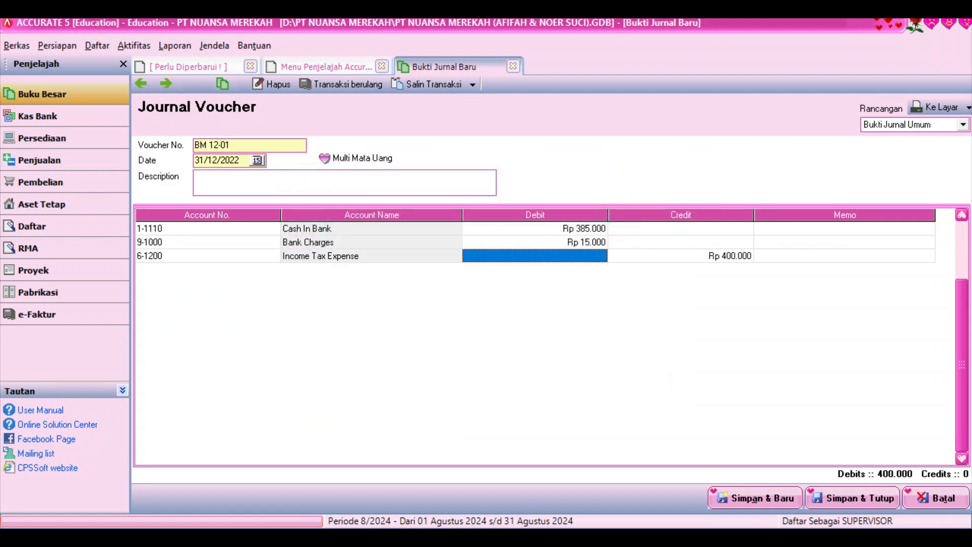
type("100000")
key("Return")
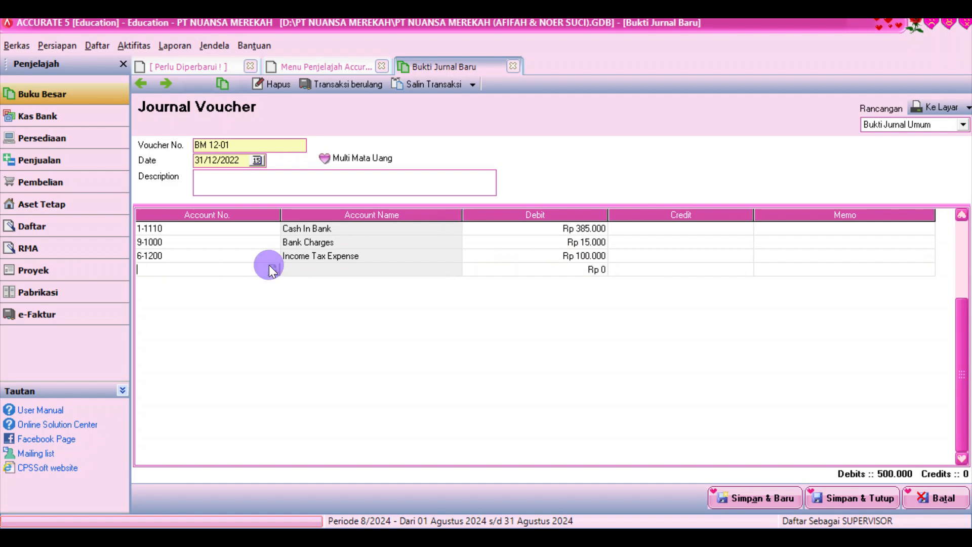
Credit 8-1000 Interest Revenue 500.000 to balance the voucher, then save and close it
left_click(272, 268)
left_click(534, 189)
type("inter")
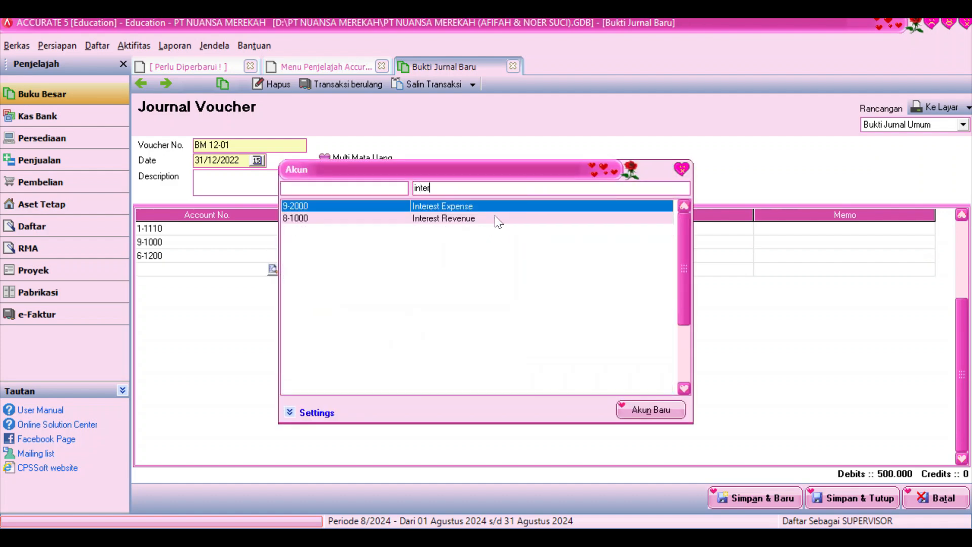
double_click(495, 217)
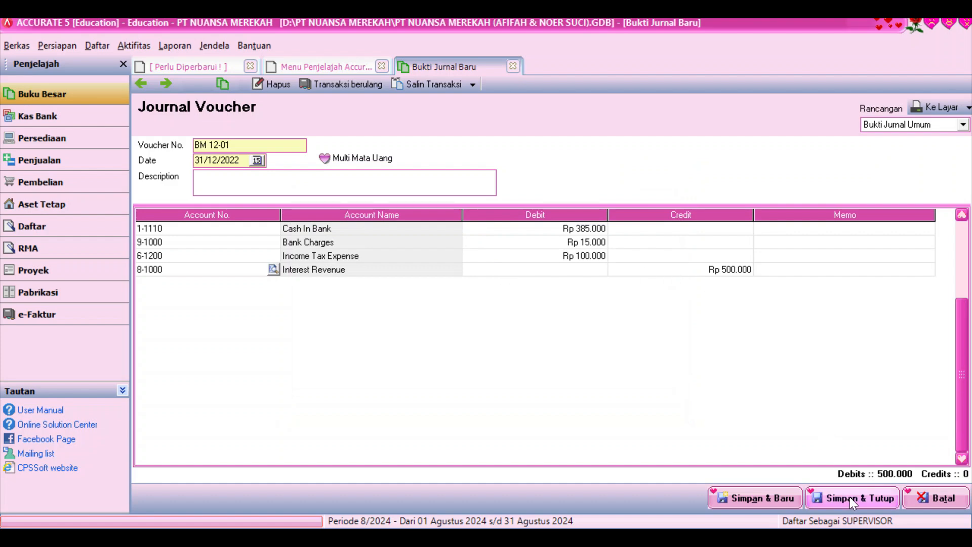
left_click(813, 268)
key("Tab")
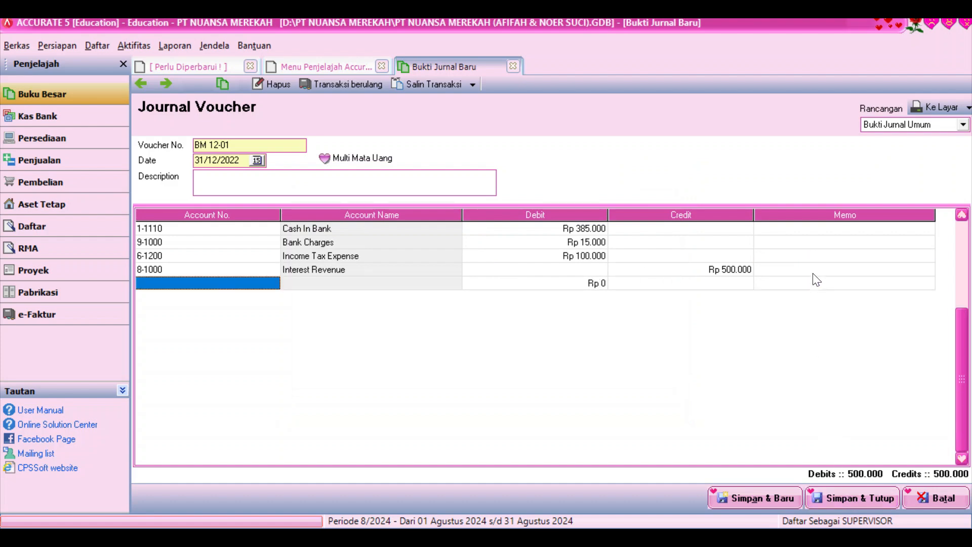
left_click(846, 498)
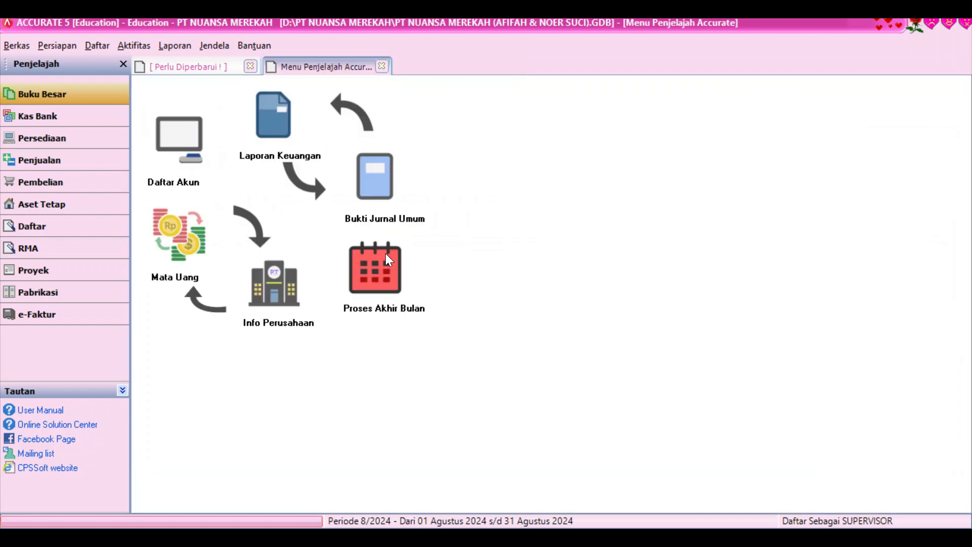
Start voucher BM 12-02 dated 31/12/2022 debiting Office Supplies Expense 4.160.000
left_click(375, 176)
type("31122022")
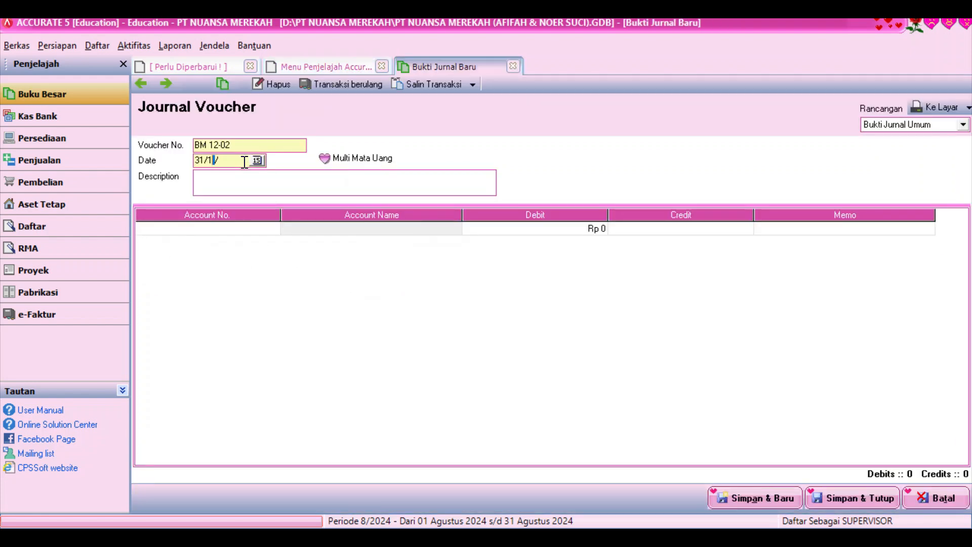
left_click(273, 228)
left_click(273, 228)
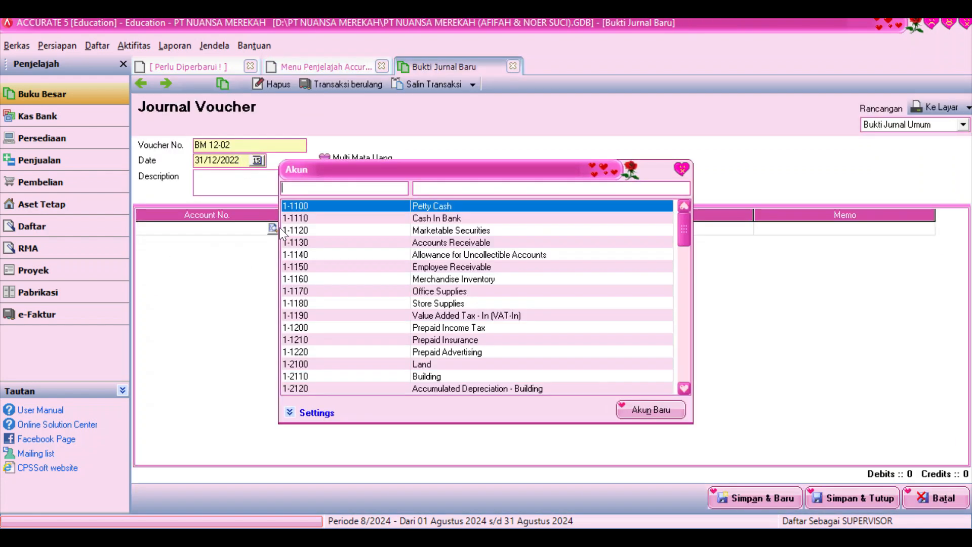
left_click(475, 192)
type("off")
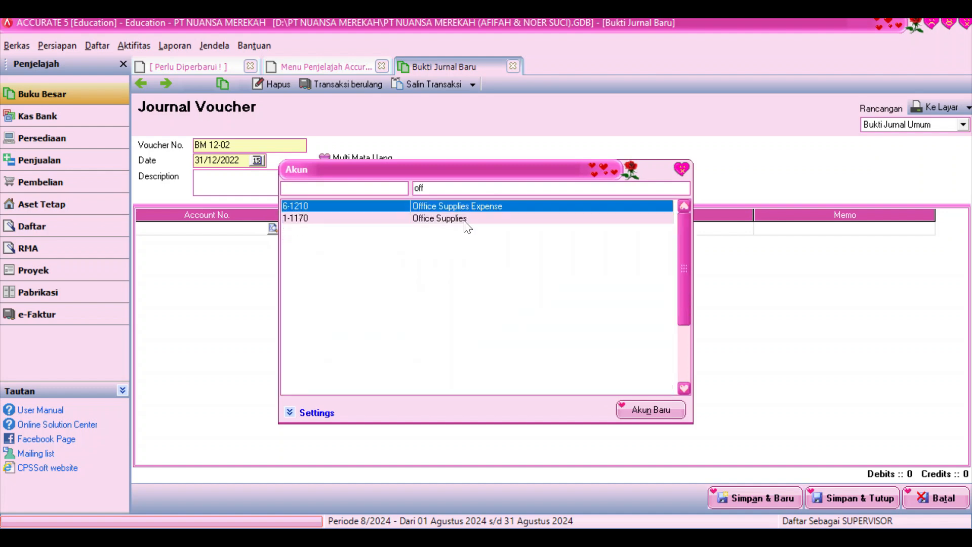
double_click(478, 205)
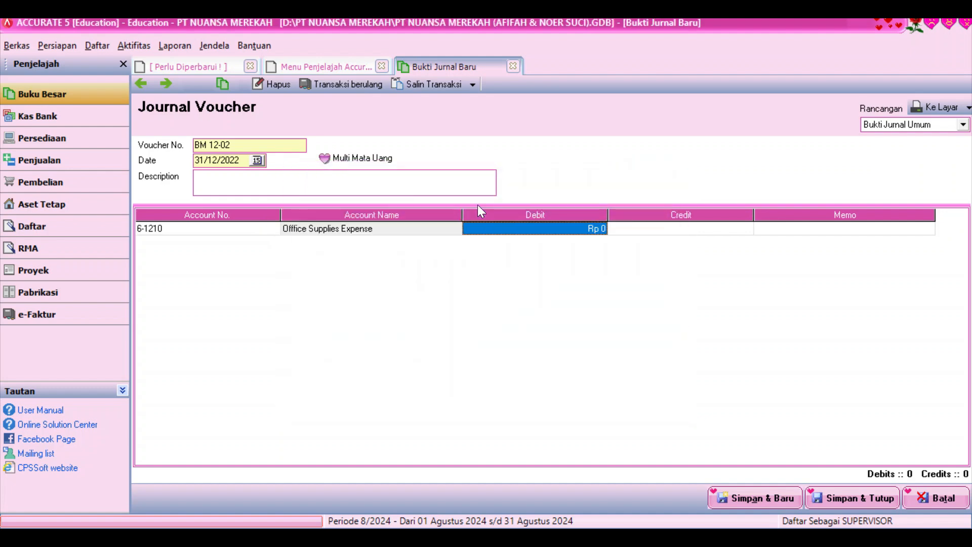
type("4160000")
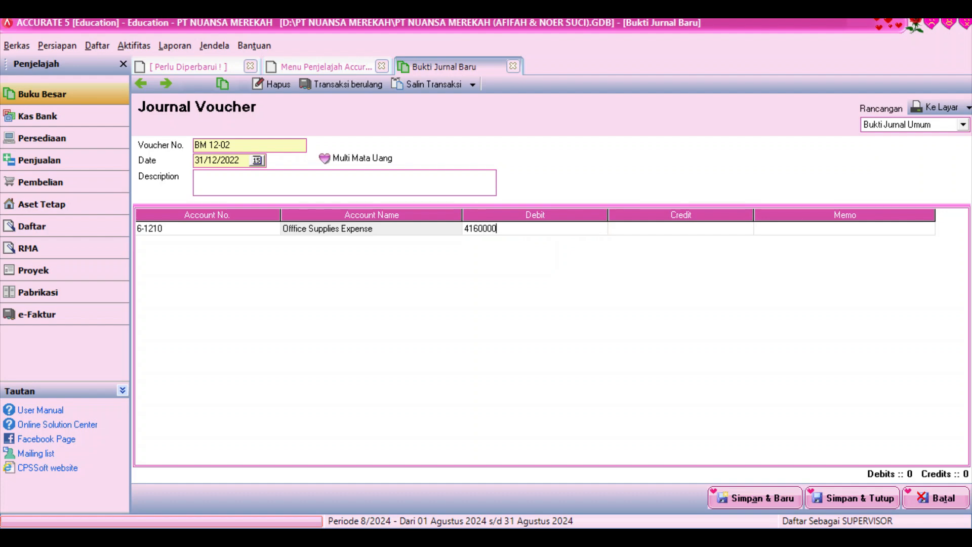
key("Down")
Credit Office Supplies for the 4.160.000 on the second line
left_click(271, 242)
left_click(272, 243)
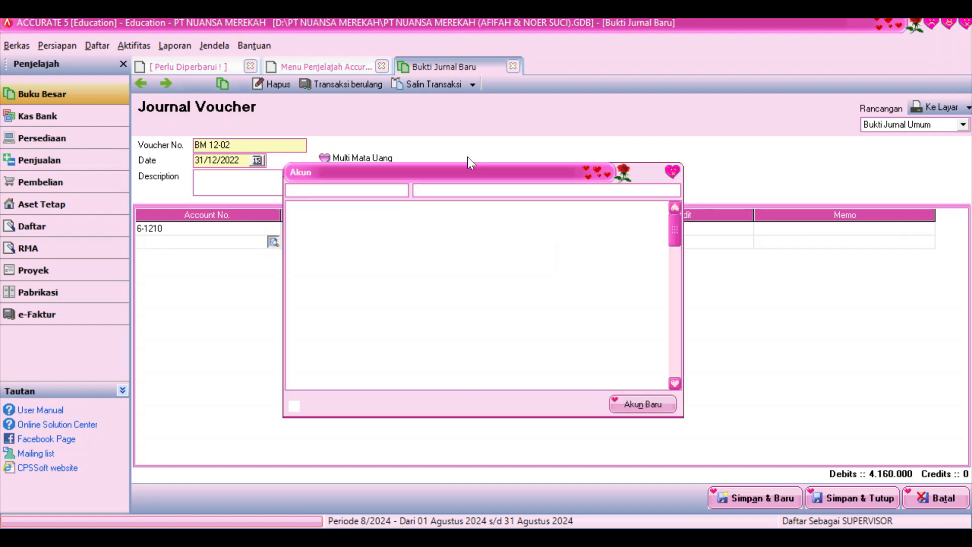
left_click(493, 189)
type("off")
double_click(491, 218)
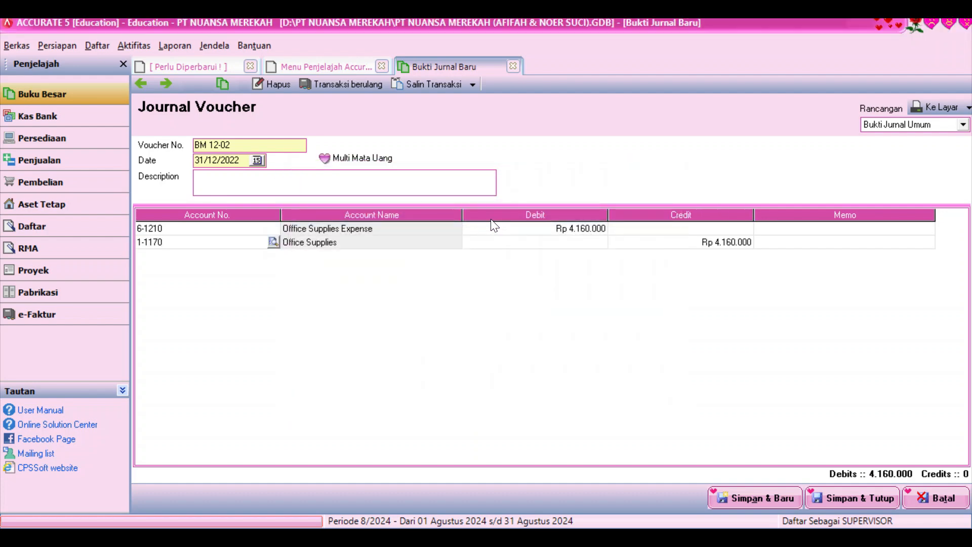
key("Down")
Debit Store Supplies Expense 1.000.000, correcting the mistyped amount
left_click(261, 256)
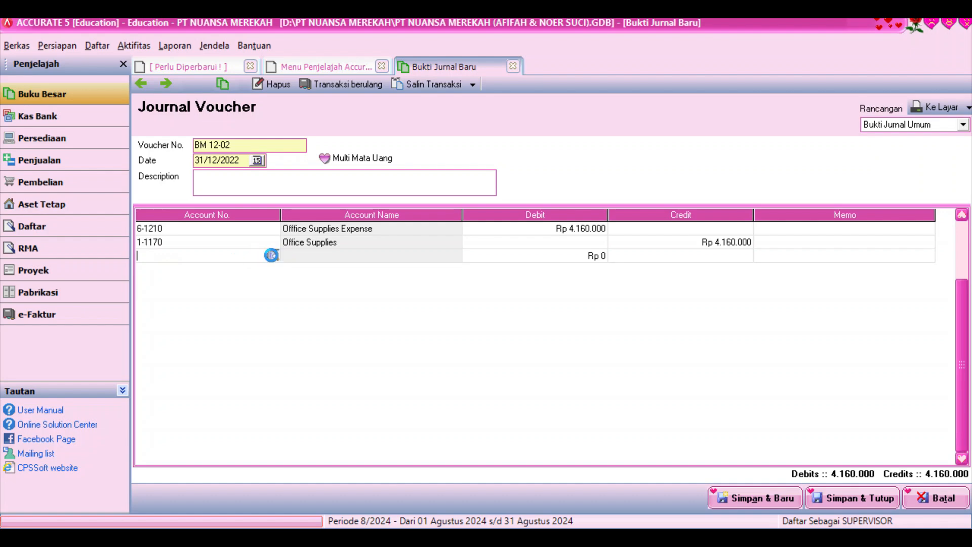
left_click(272, 255)
type("st")
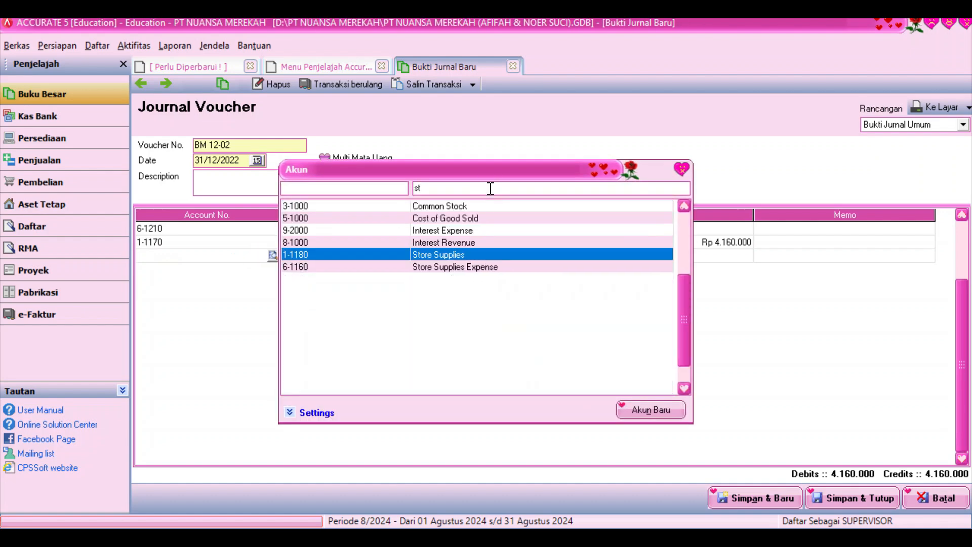
double_click(474, 266)
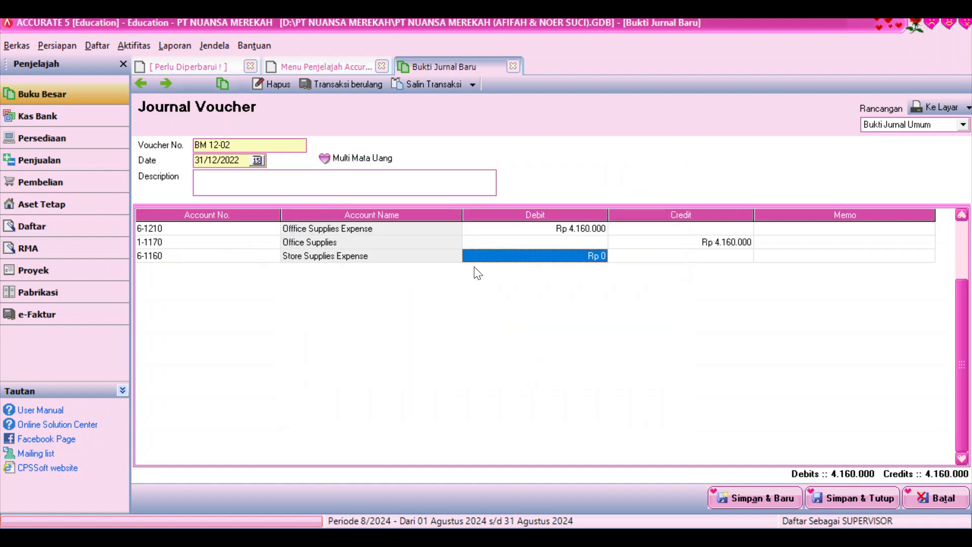
type("10000000")
key("Tab")
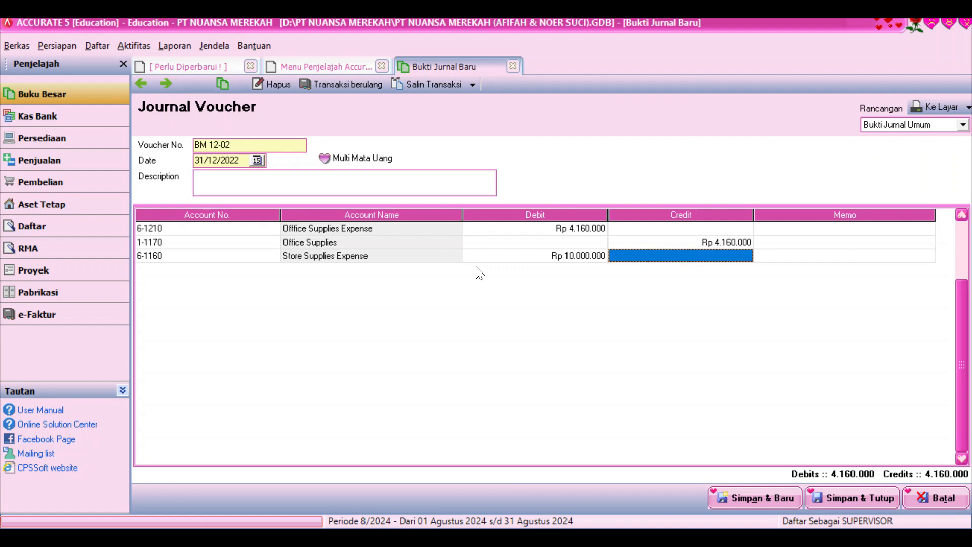
left_click(504, 257)
left_click(504, 257)
key("BackSpace")
key("Tab")
key("Tab")
key("Tab")
Credit Store Supplies 1.000.000 and discard the empty extra row
left_click(275, 270)
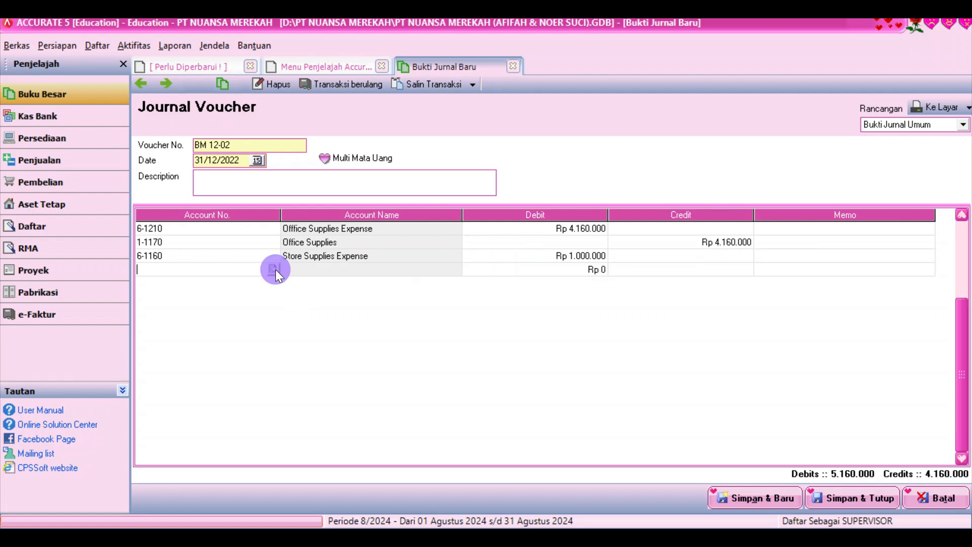
type("st")
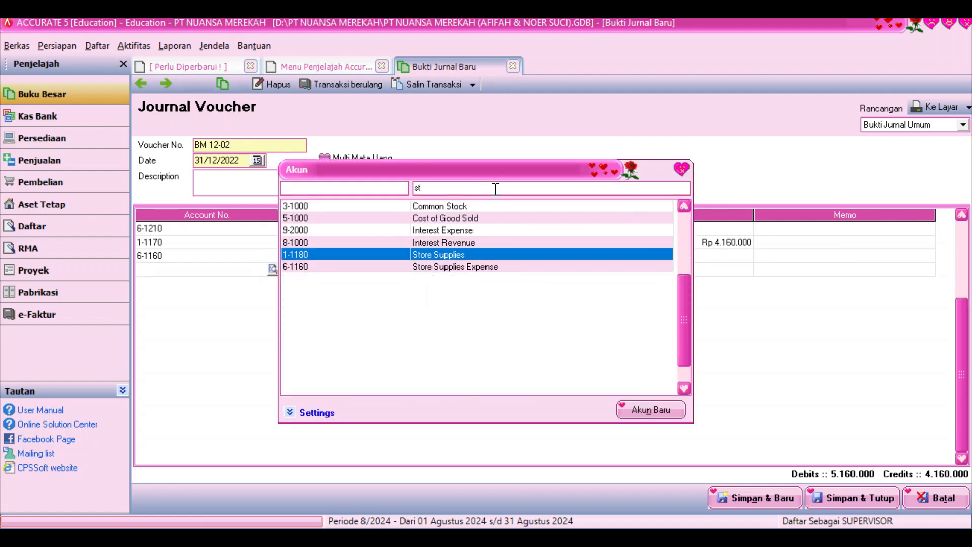
double_click(487, 255)
key("Tab")
key("Tab")
key("Tab")
key("Tab")
key("Tab")
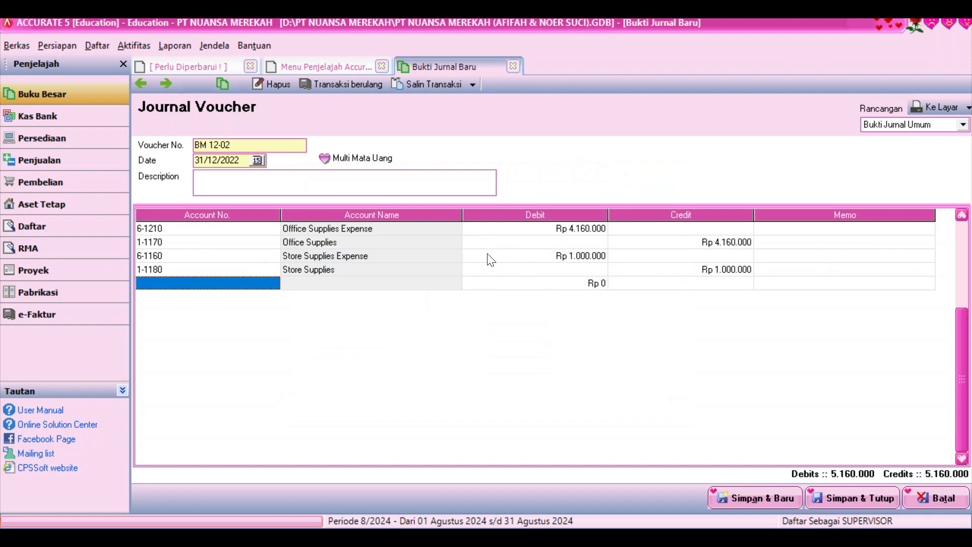
left_click(487, 254)
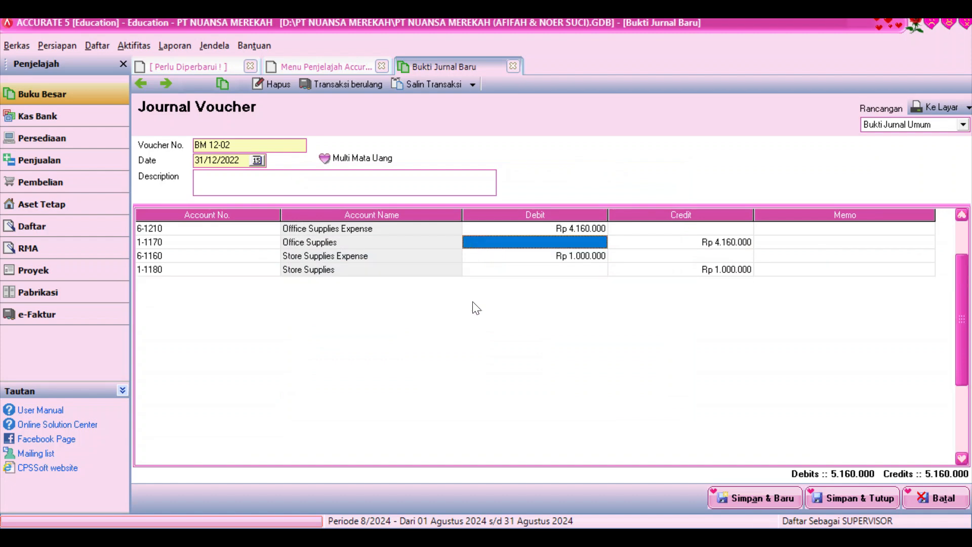
Save BM 12-02, then start BM 12-03 dated 31/12/2022 debiting Insurance Expense 32.000.000
left_click(728, 496)
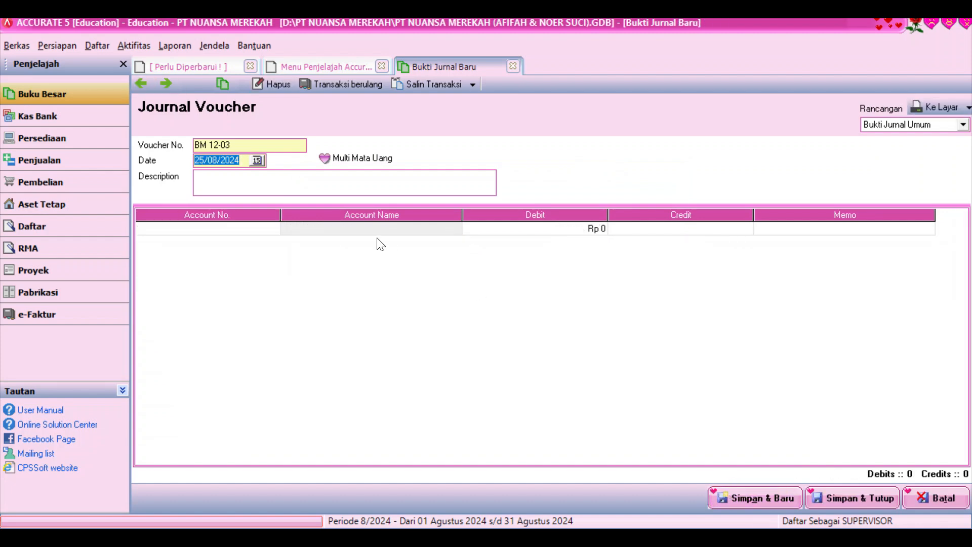
type("31122022")
left_click(270, 230)
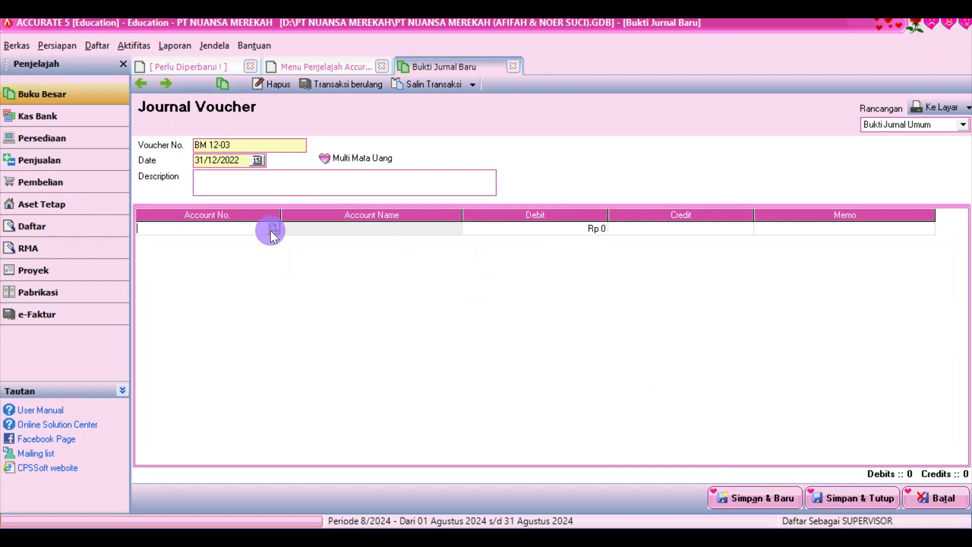
left_click(273, 228)
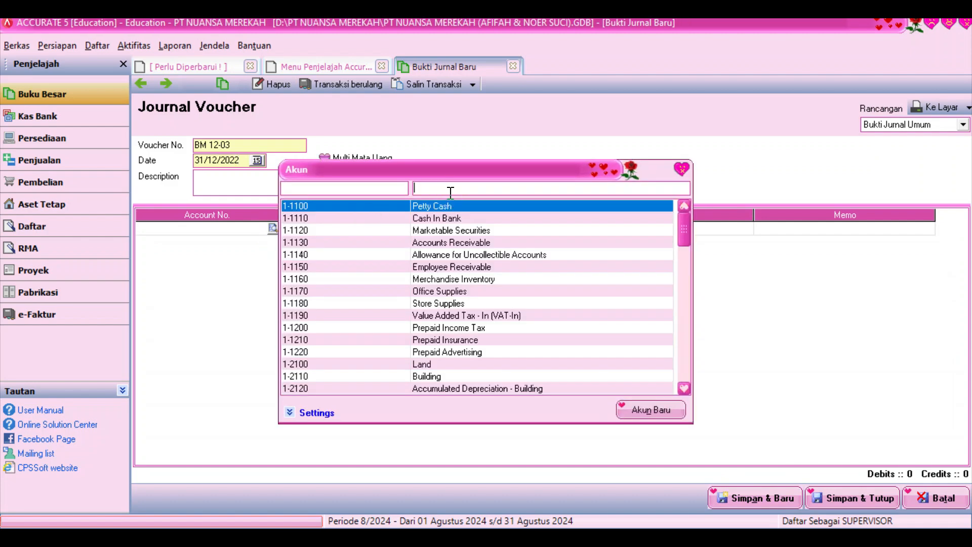
type("insu")
double_click(467, 205)
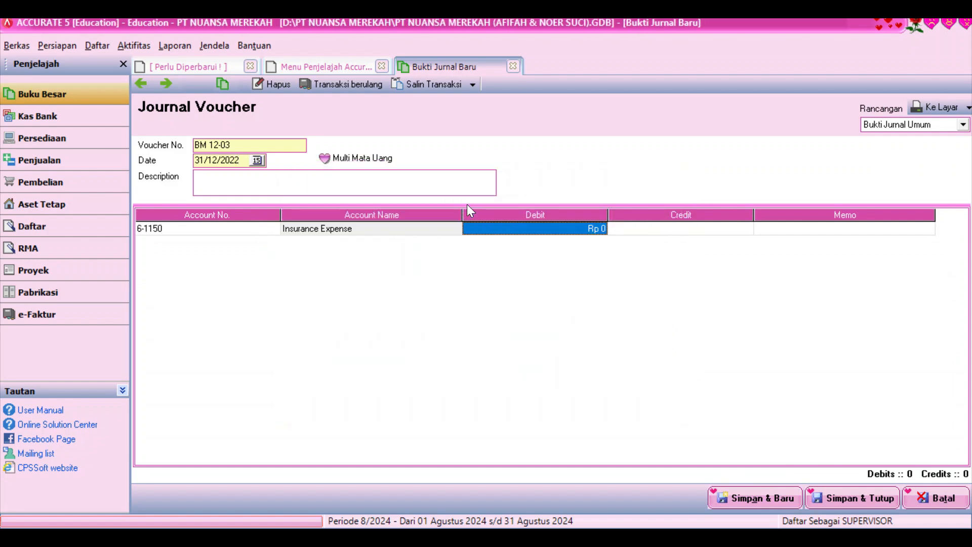
type("32000000")
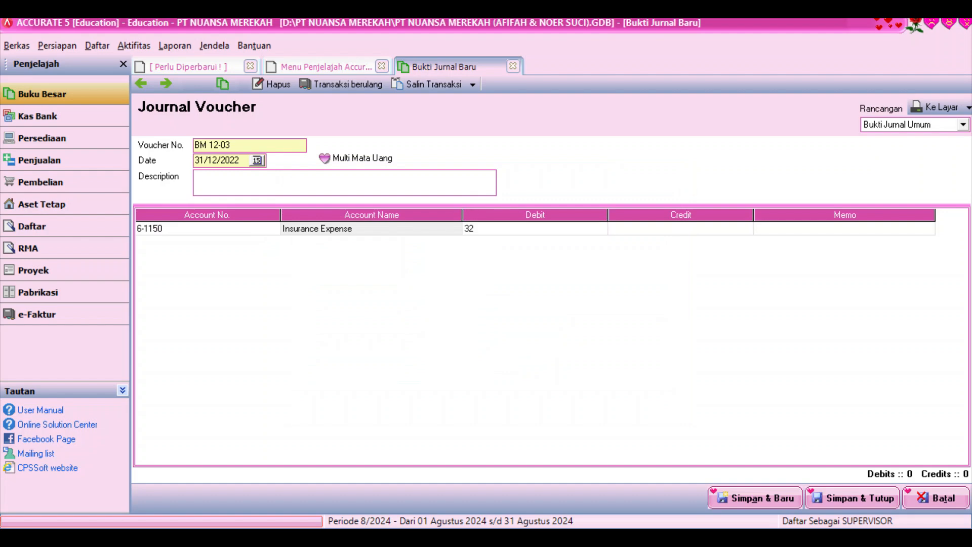
key("Tab")
key("Tab")
key("Tab")
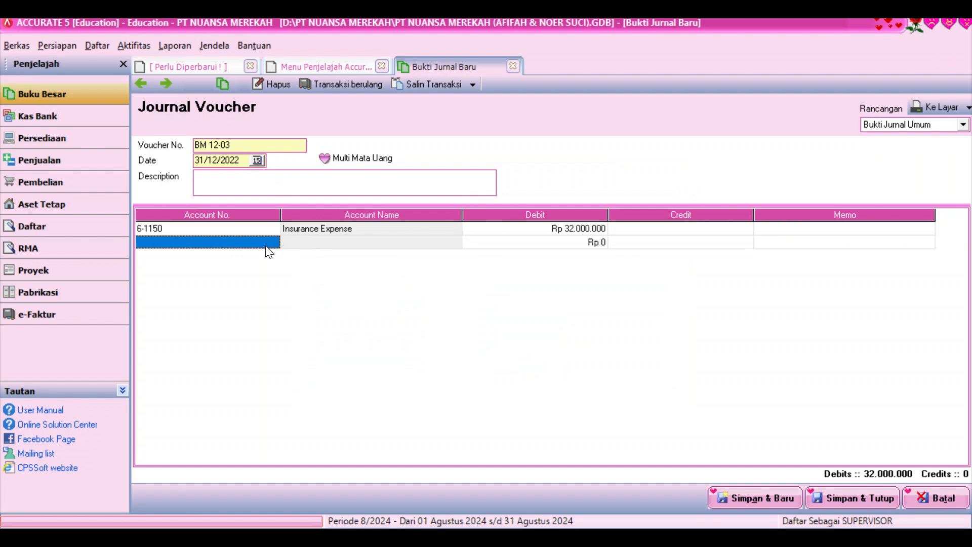
Credit Prepaid Insurance 32.000.000 and save BM 12-03
left_click(273, 242)
left_click(459, 189)
type("pre")
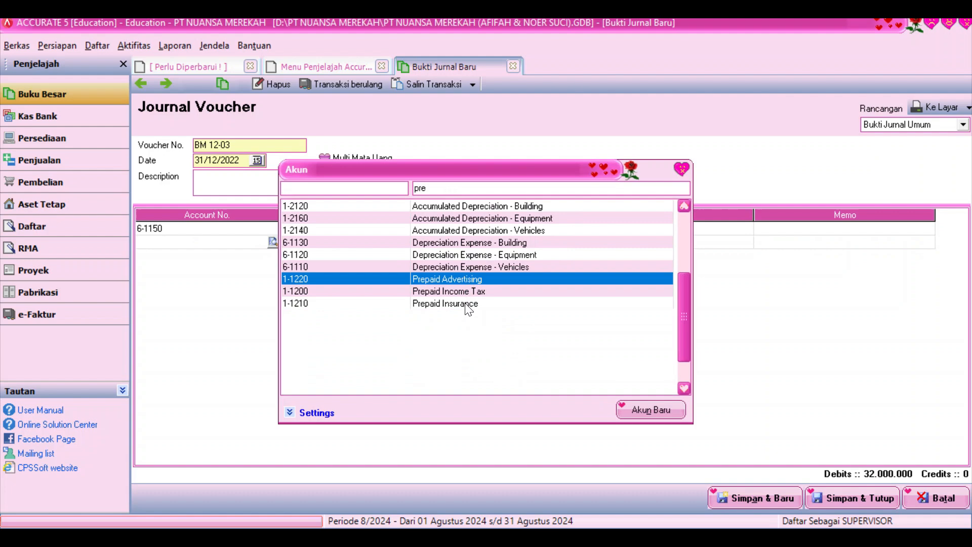
double_click(467, 303)
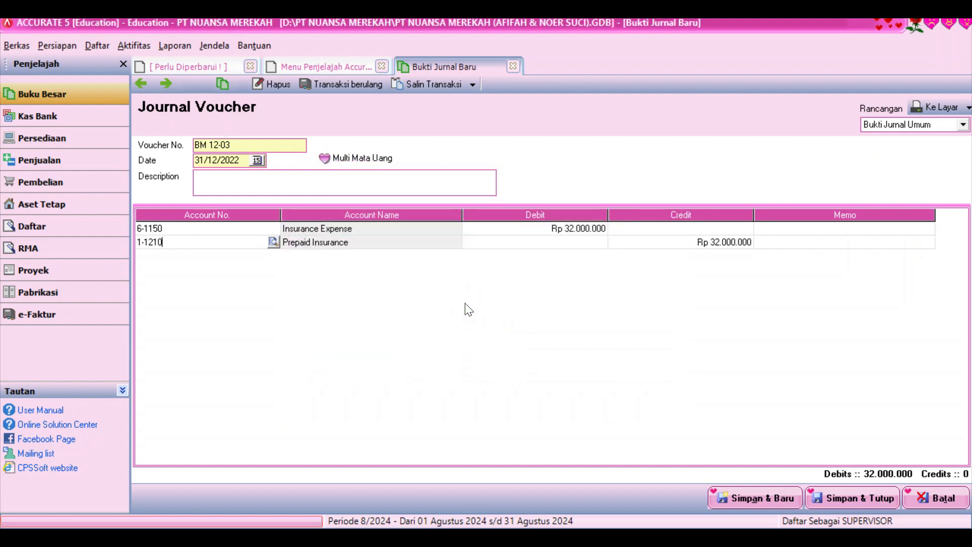
key("Down")
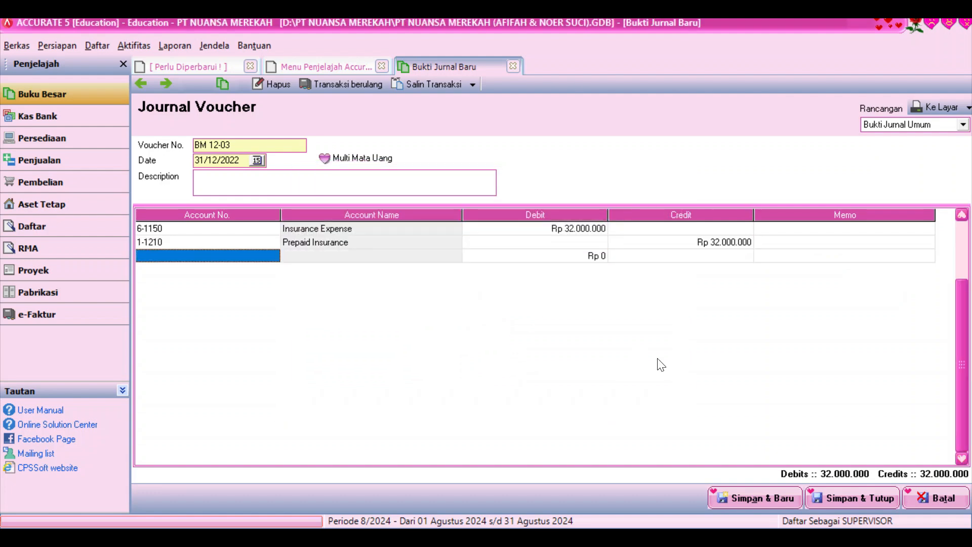
left_click(763, 499)
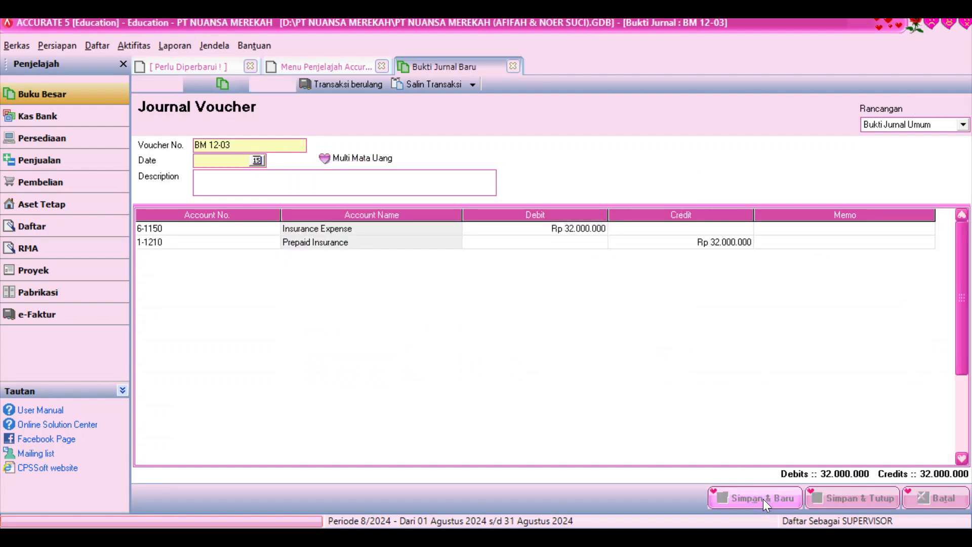
Date BM 12-04 31/12/2022 and debit Promotion & Advertising Expense 1.800.000
type("31/12/2022")
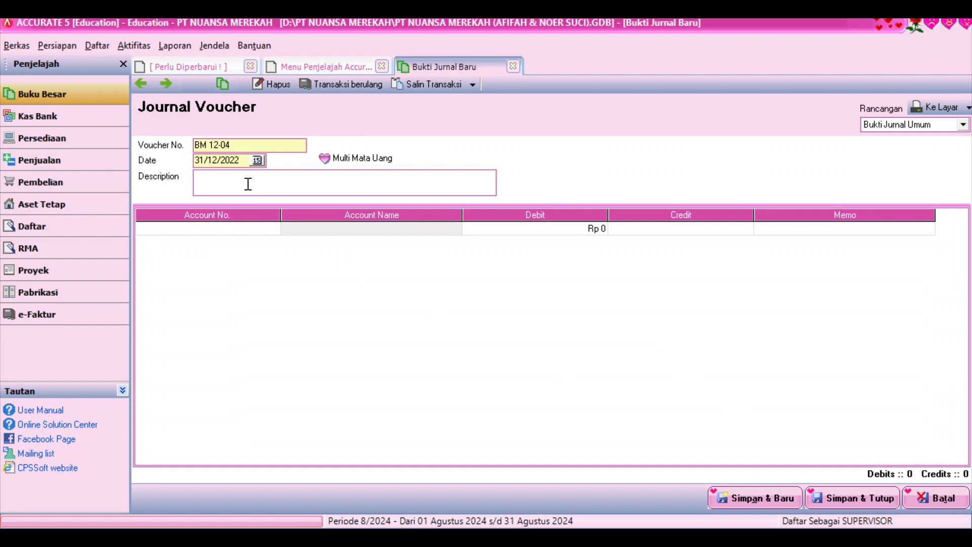
left_click(266, 230)
left_click(273, 228)
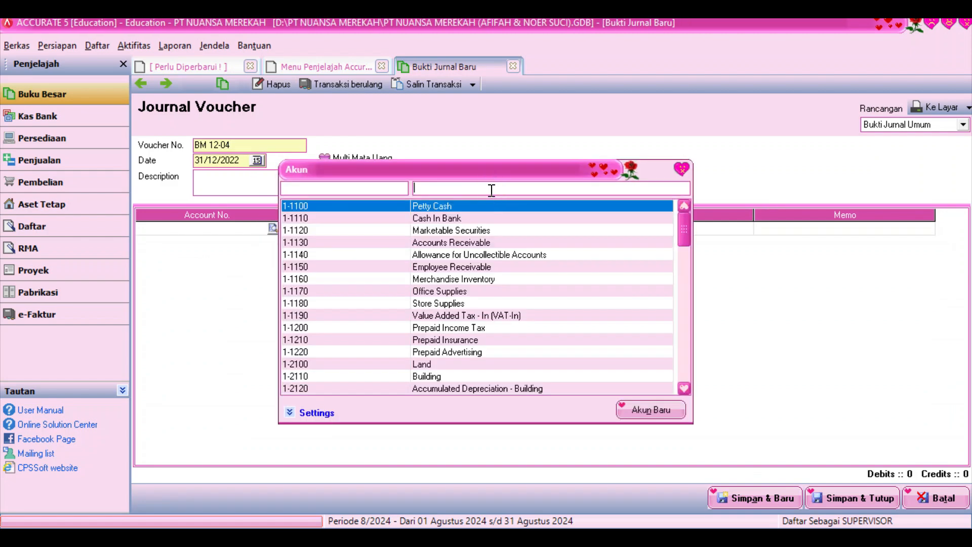
type("ad")
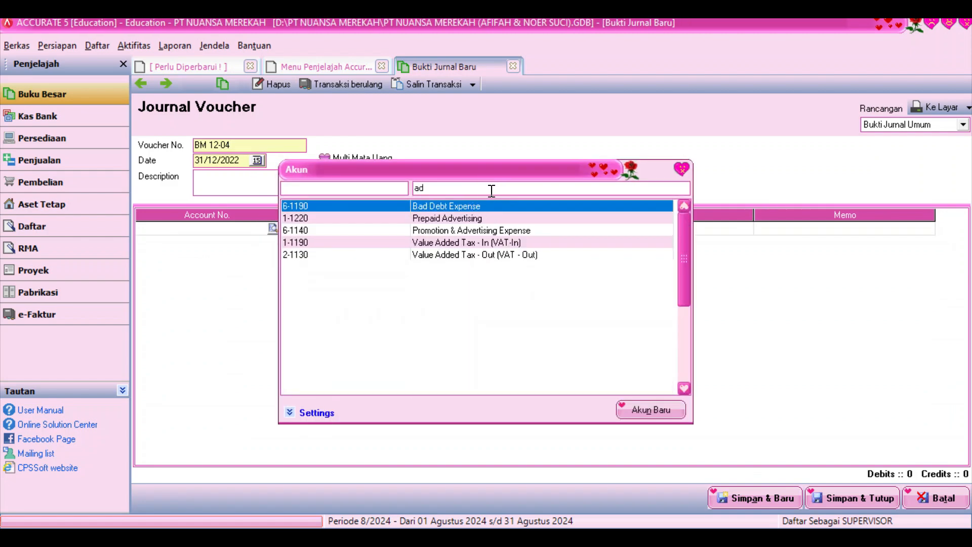
double_click(479, 231)
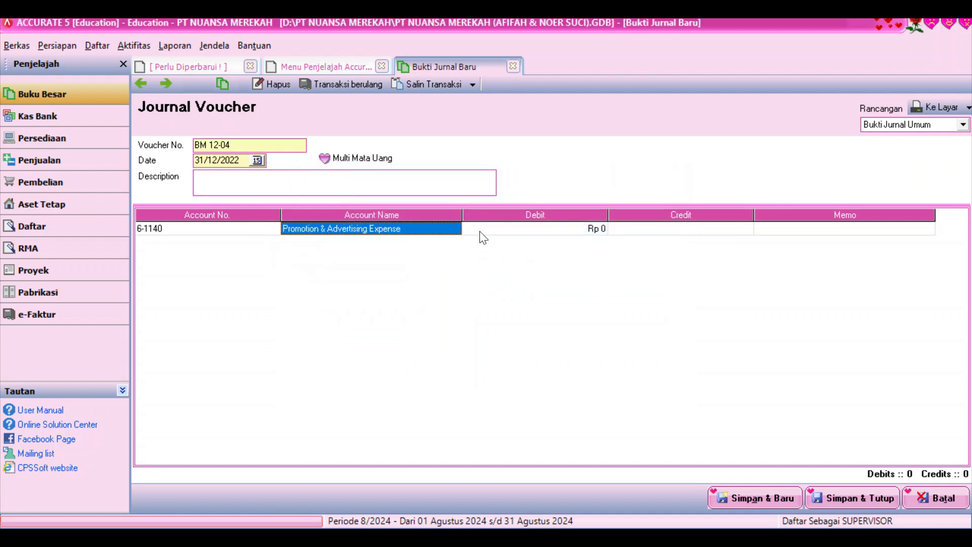
left_click(479, 231)
type("1800000")
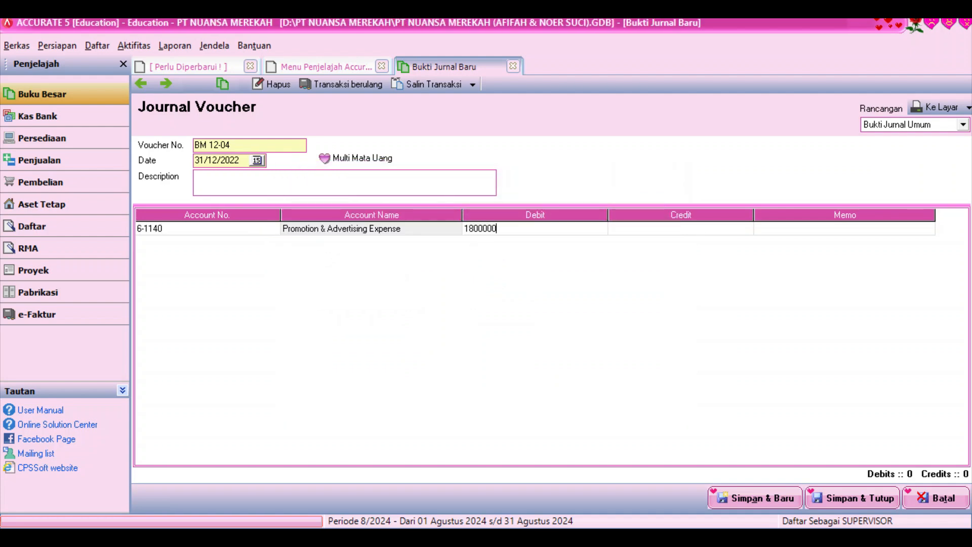
key("Return")
key("Down")
Credit 1-1220 Prepaid Advertising 1.800.000 and save the voucher
left_click(261, 241)
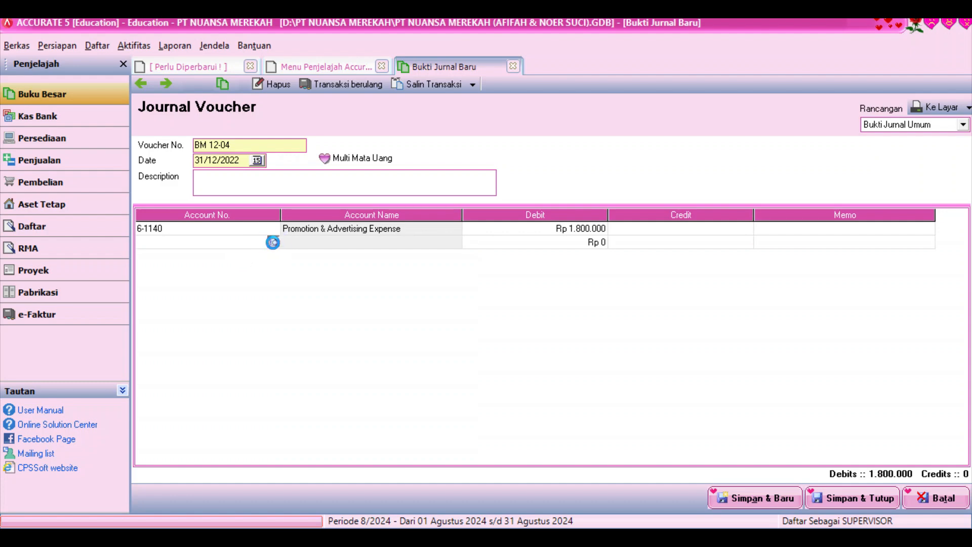
left_click(272, 242)
type("ad")
left_click(459, 215)
double_click(459, 215)
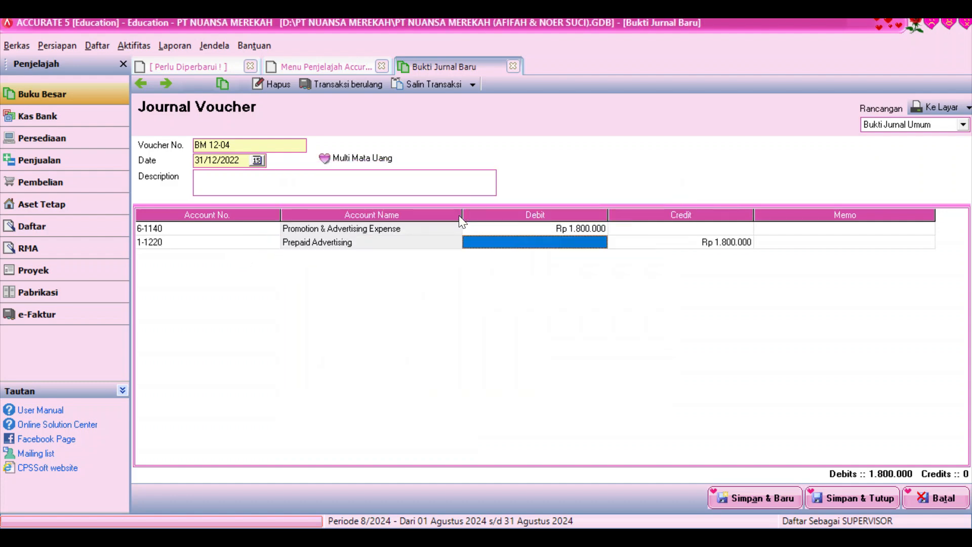
key("Down")
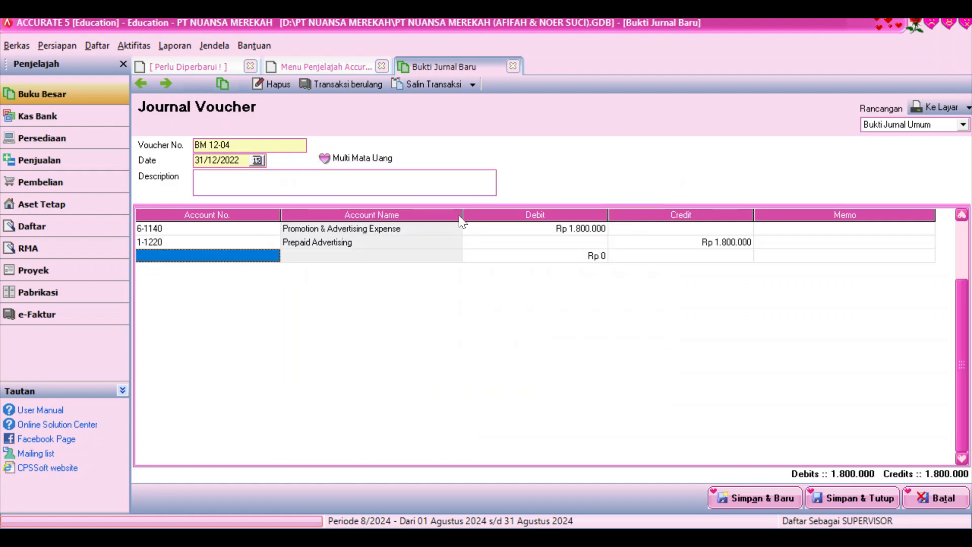
left_click(742, 500)
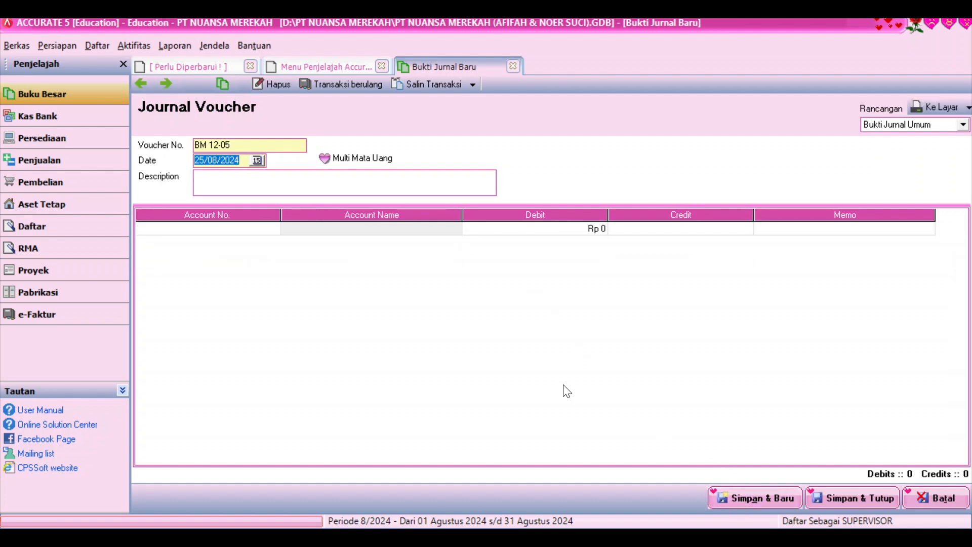
Date BM 12-05 31/12/2022 and debit Wages & Salaries Expense 21.200.000
type("31/12/2022")
left_click(274, 228)
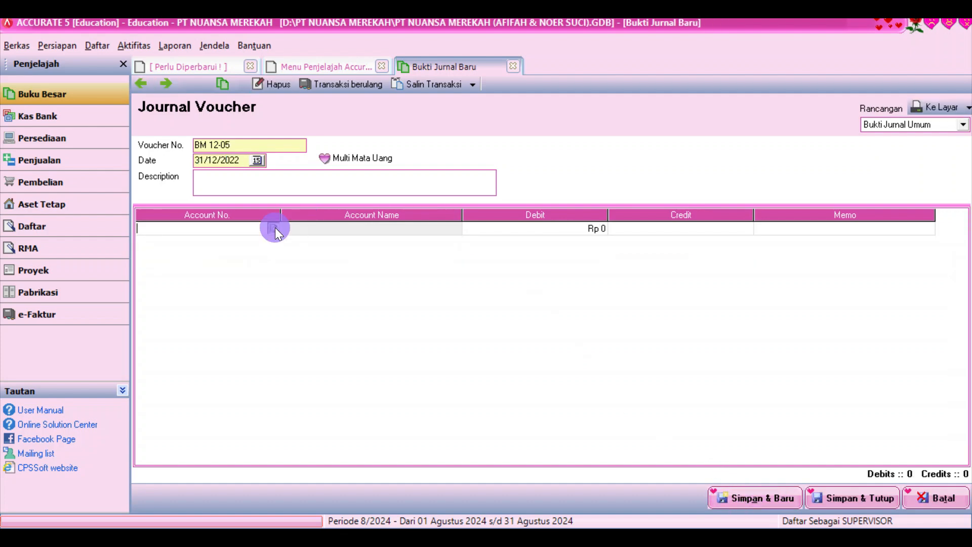
left_click(456, 187)
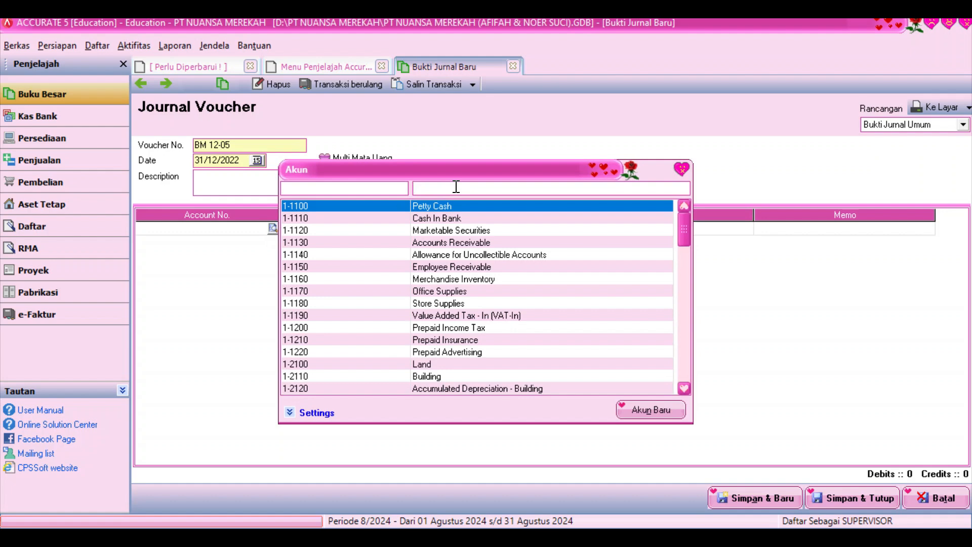
type("wag")
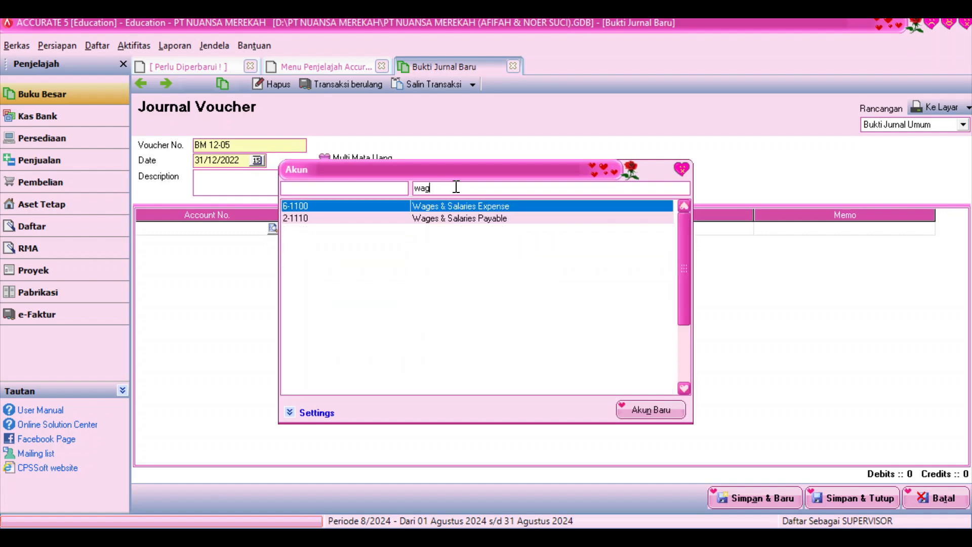
double_click(488, 205)
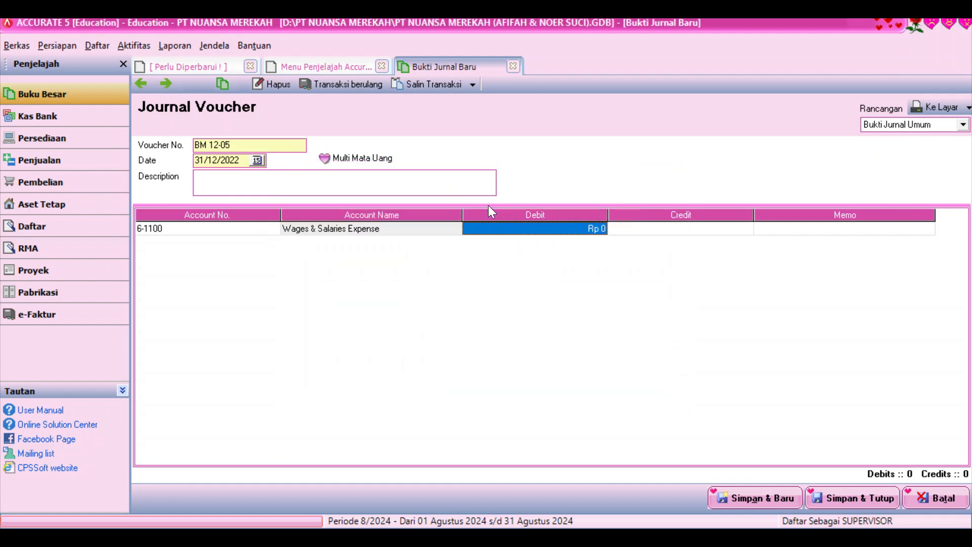
type("21200000")
key("Return")
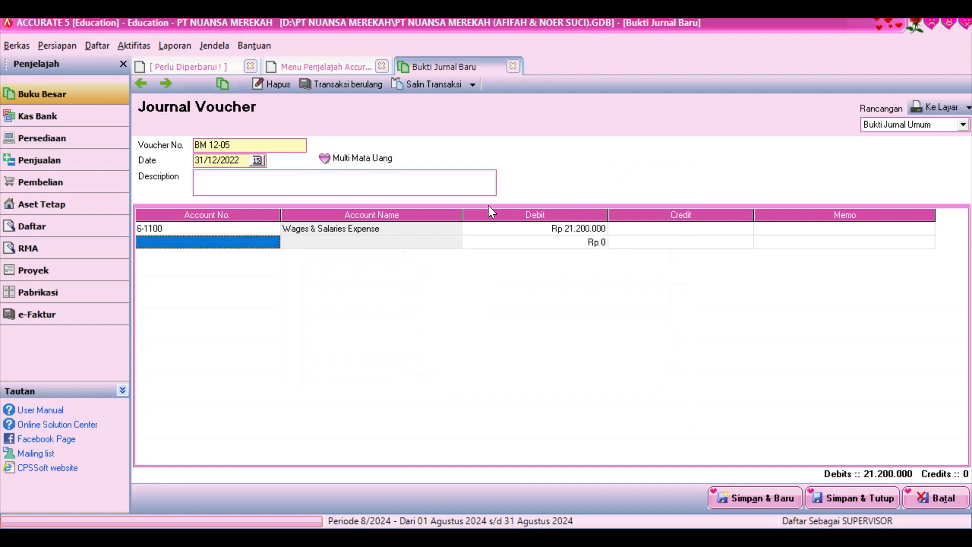
Credit Wages & Salaries Payable 20.140.000 and Income Tax Payable 1.060.000, then save
left_click(272, 240)
type("wag")
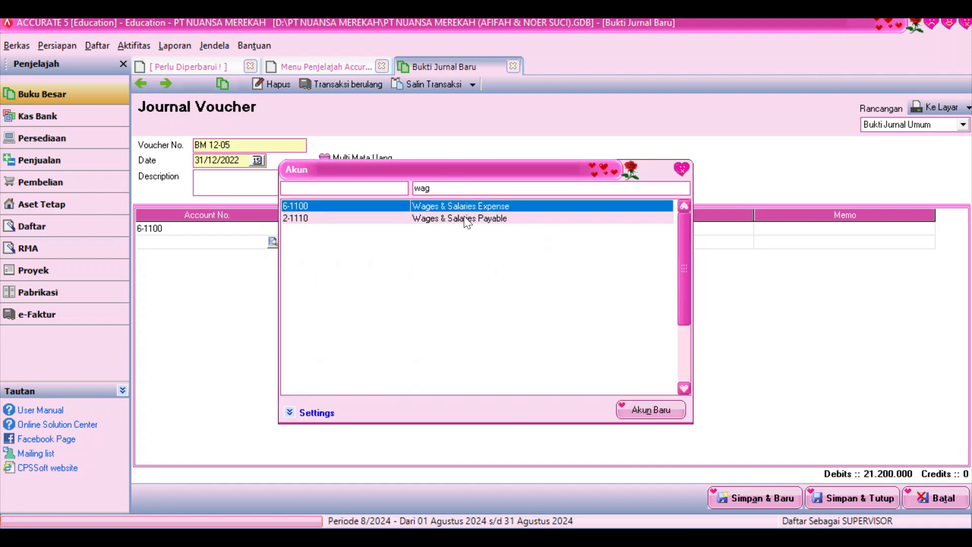
double_click(467, 218)
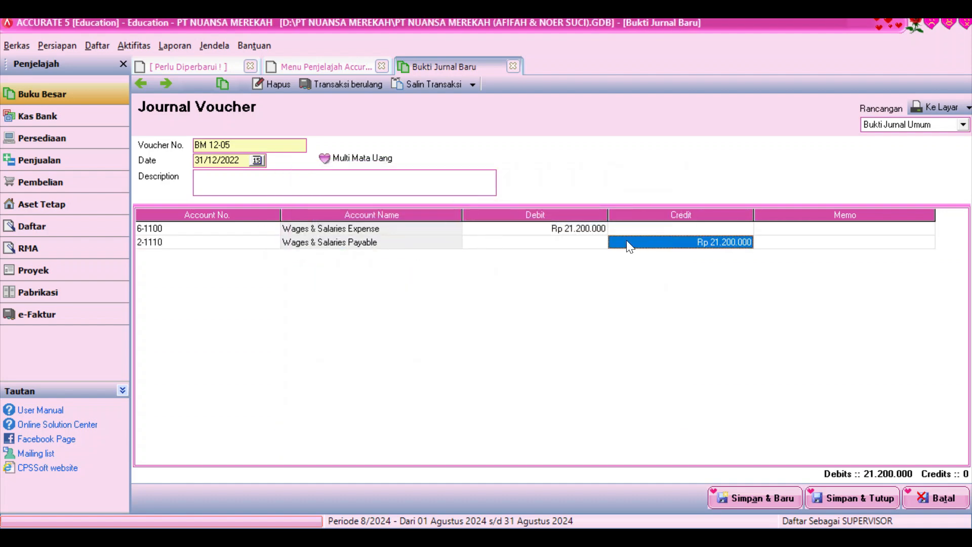
type("20.1")
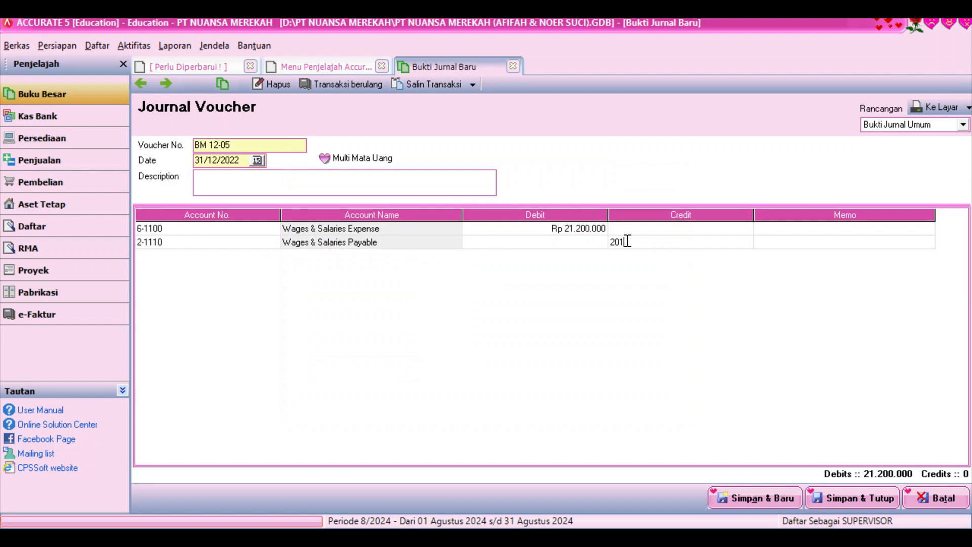
type("40.")
type("0000")
key("Return")
left_click(274, 255)
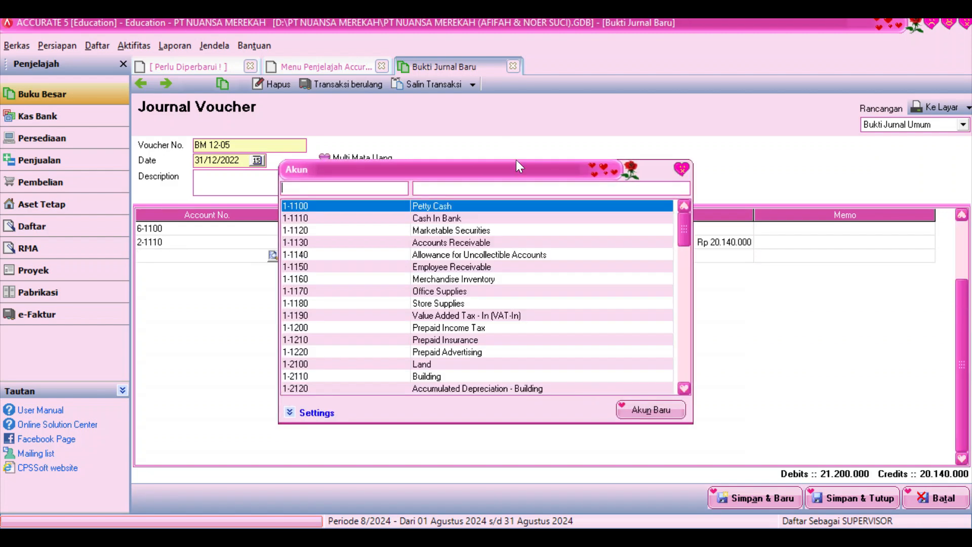
type("inc")
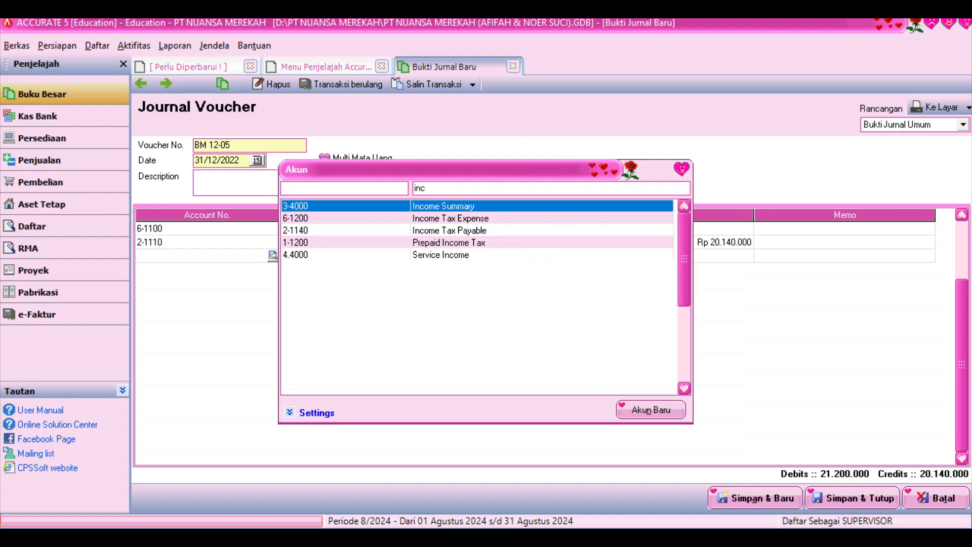
double_click(478, 229)
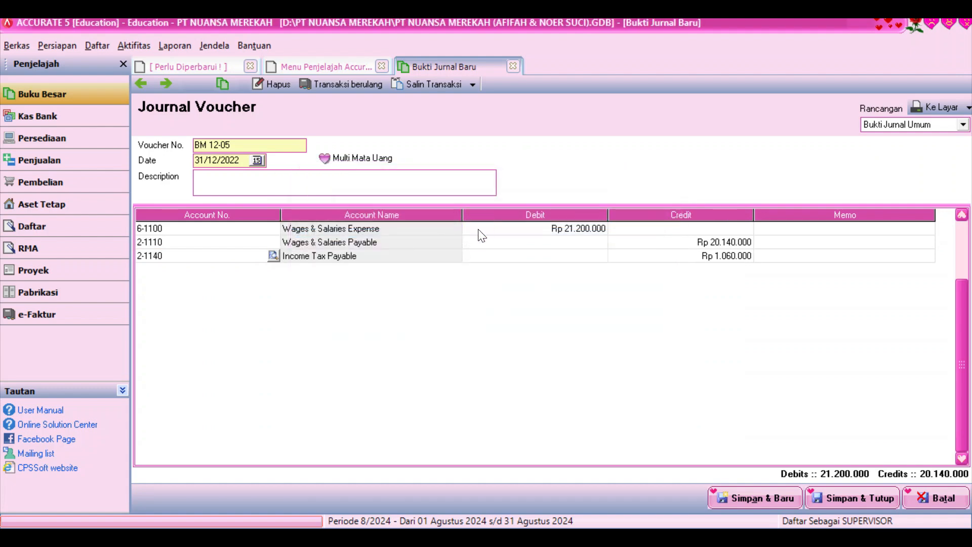
key("Tab")
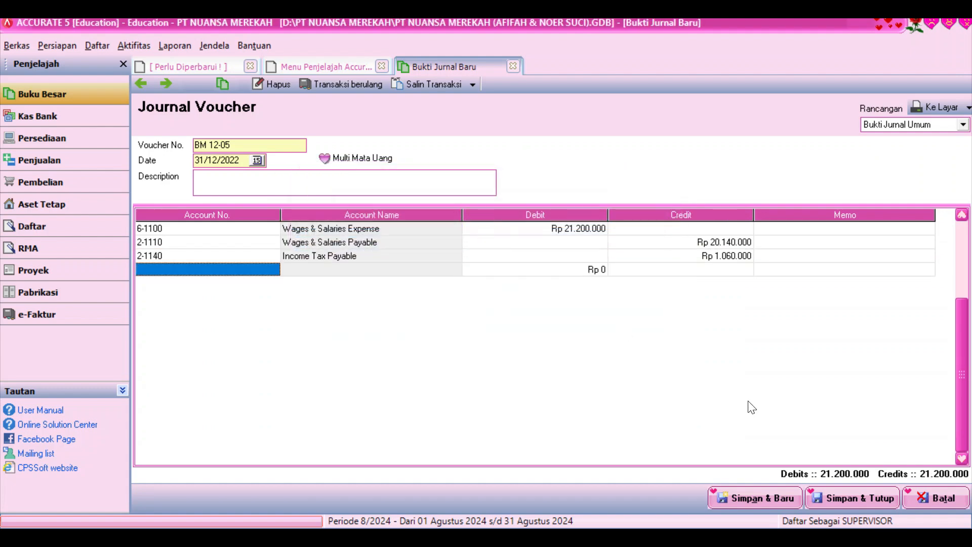
left_click(774, 497)
type("31/12/2022")
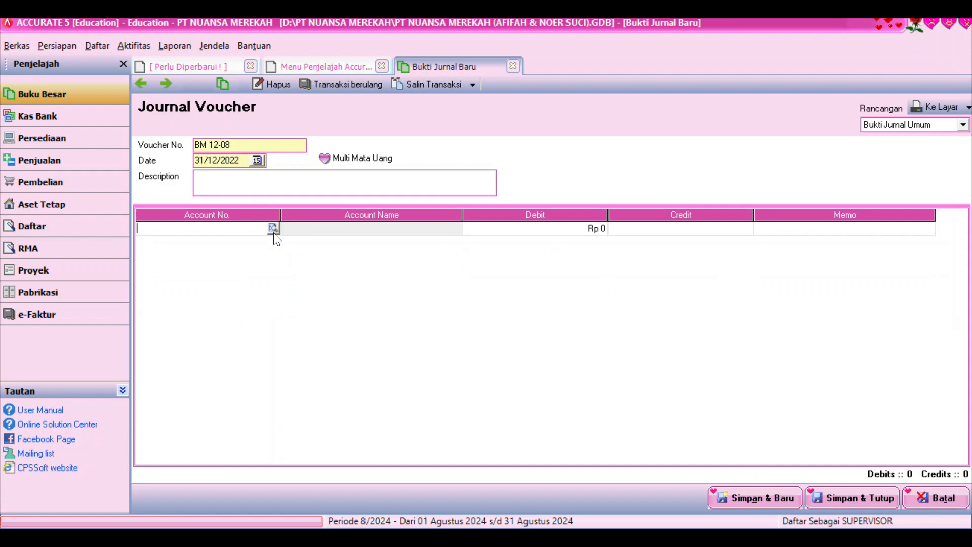
Debit Income Tax Expense (6-1200) for Rp 1.210.125 on the first journal line
left_click(273, 229)
type("inco")
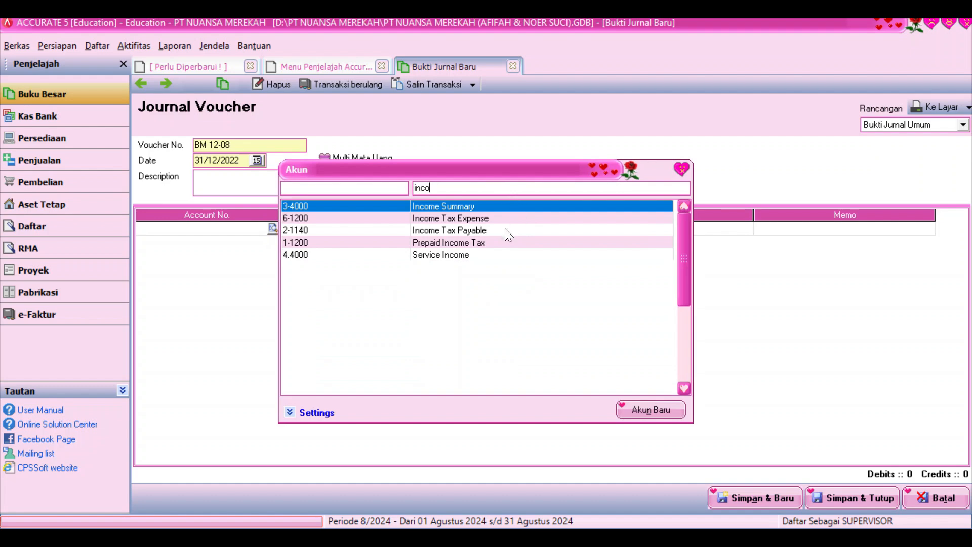
double_click(499, 230)
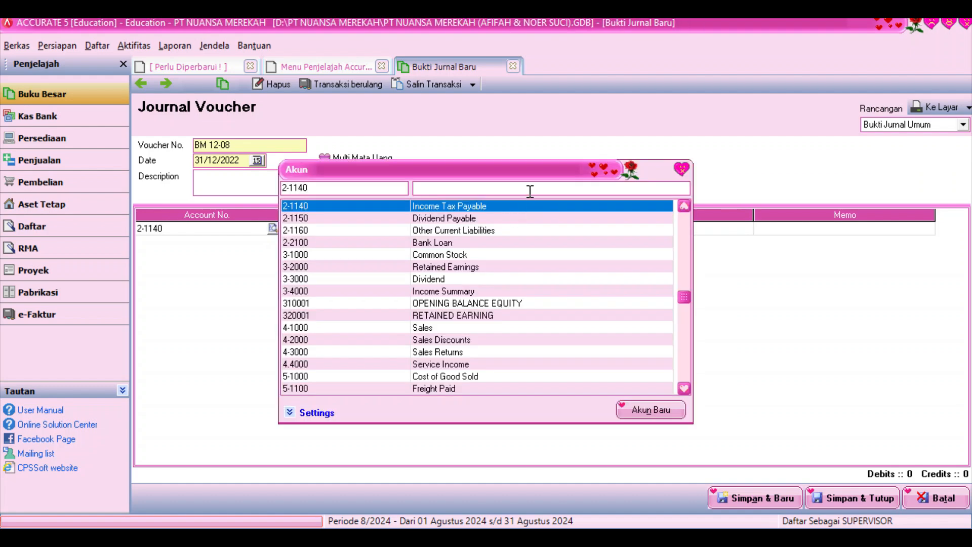
left_click(530, 188)
type("in")
double_click(482, 267)
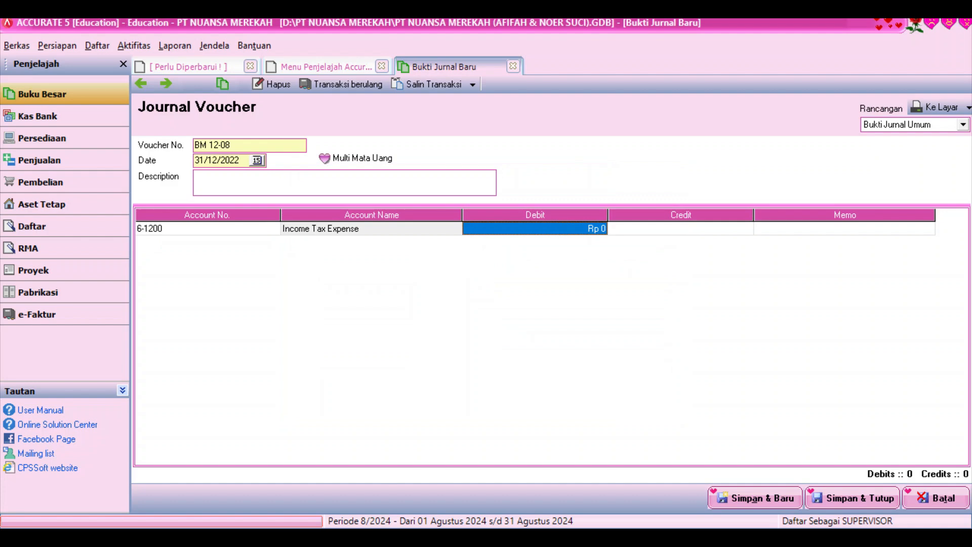
type("1.210.125")
key("Tab")
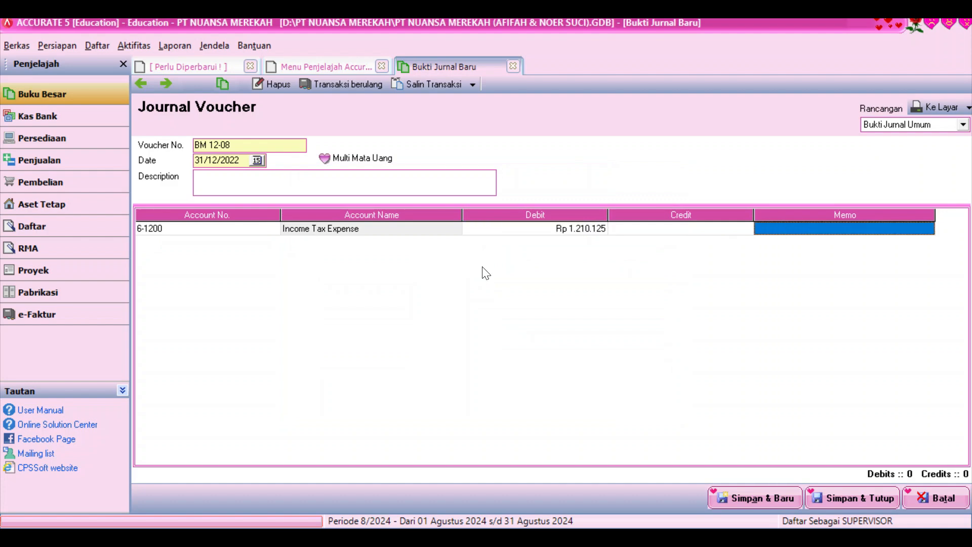
key("Tab")
Credit Income Tax Payable (2-1140) for the balancing amount, then save and close BM 12-08
left_click(275, 241)
left_click(273, 241)
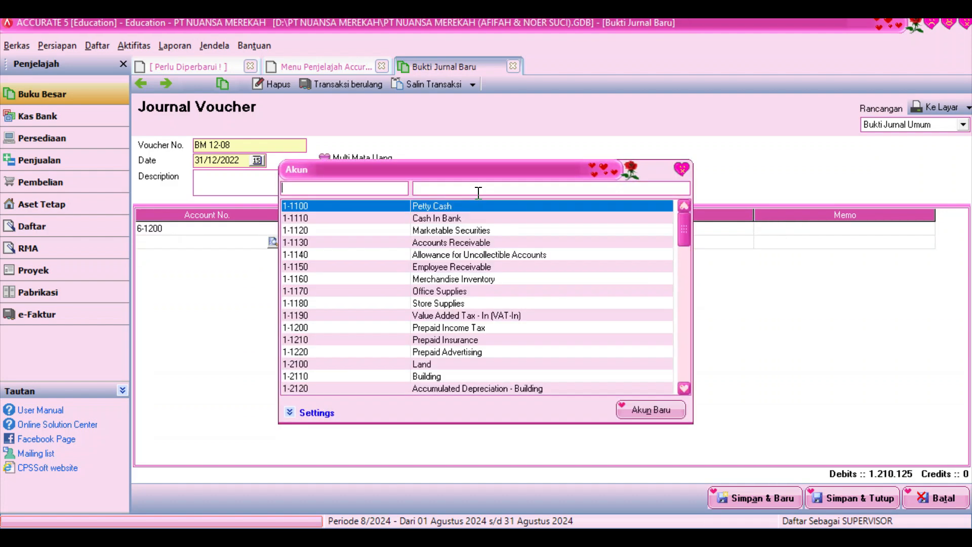
left_click(493, 188)
type("incom")
double_click(494, 231)
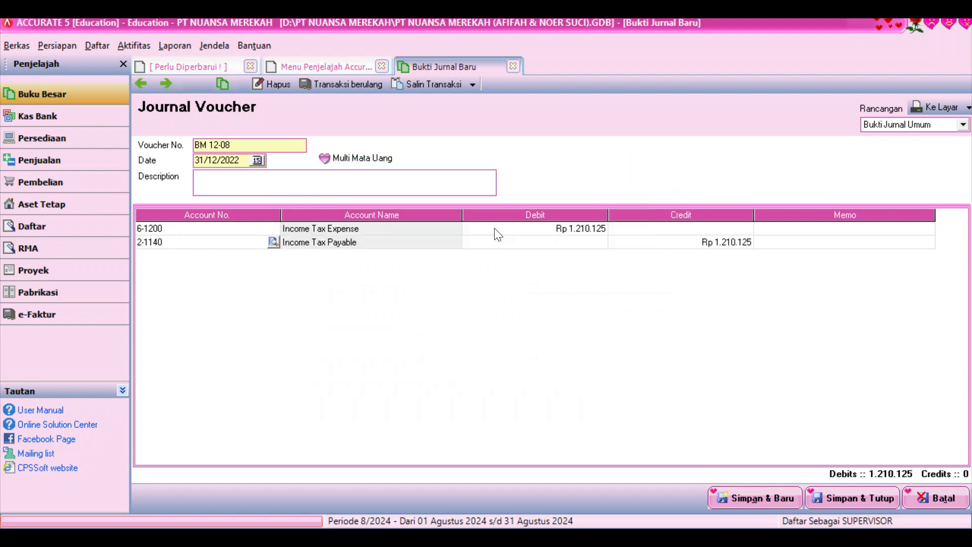
key("Tab")
key("Tab")
key("Tab")
key("Tab")
key("Tab")
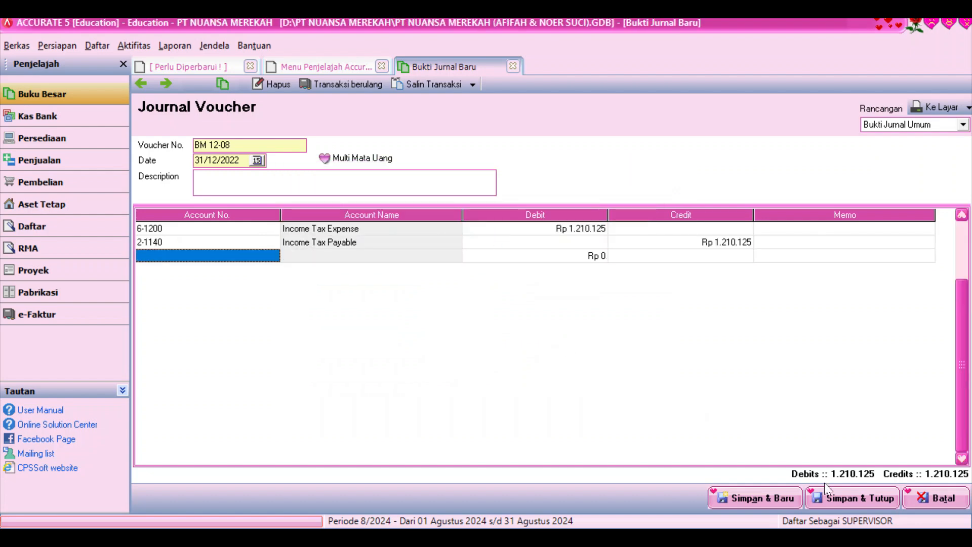
left_click(837, 497)
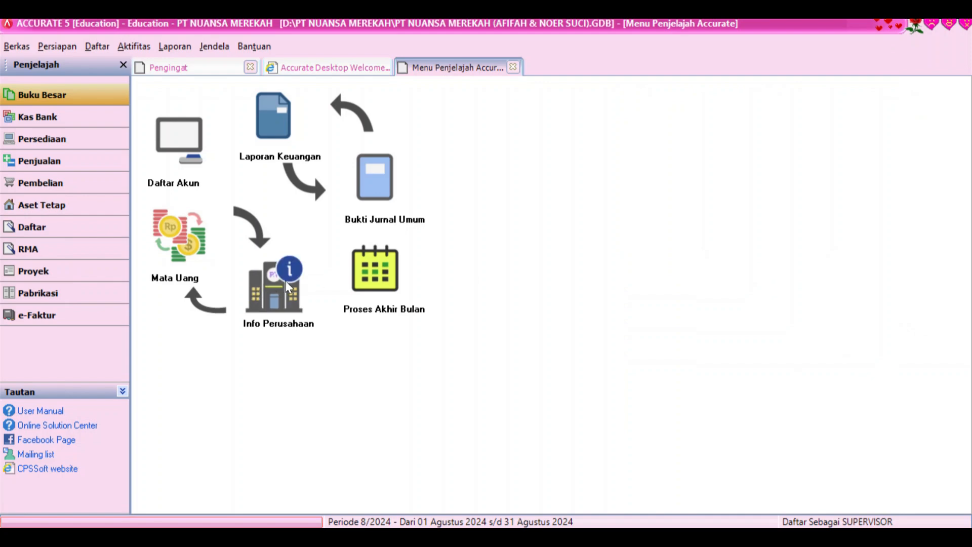
Run Proses Akhir Bulan for Desember 2022 and acknowledge the completion message
left_click(385, 278)
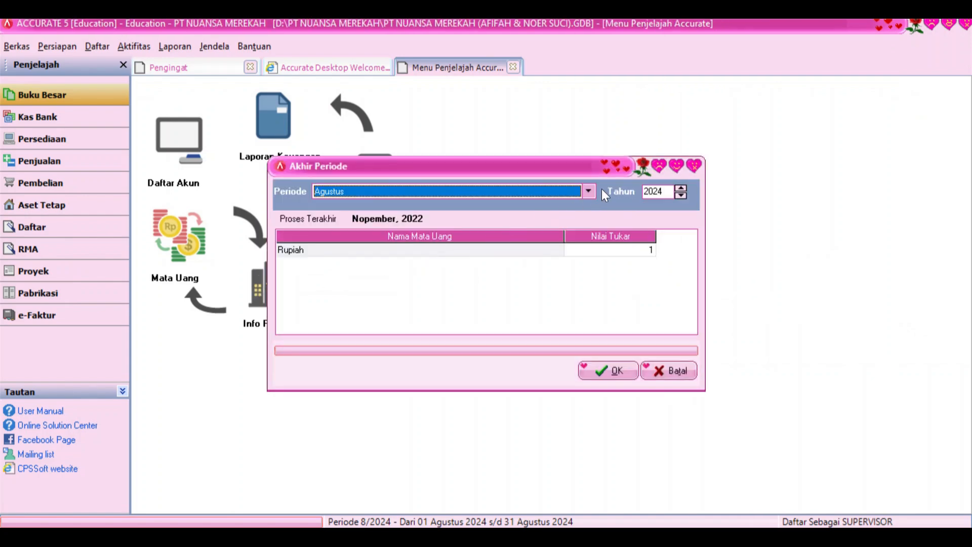
left_click(589, 191)
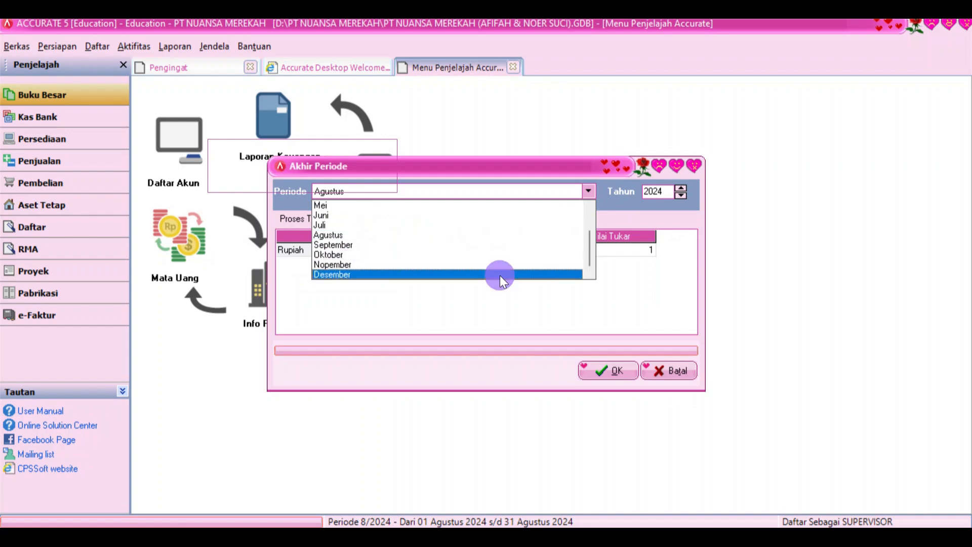
left_click(500, 275)
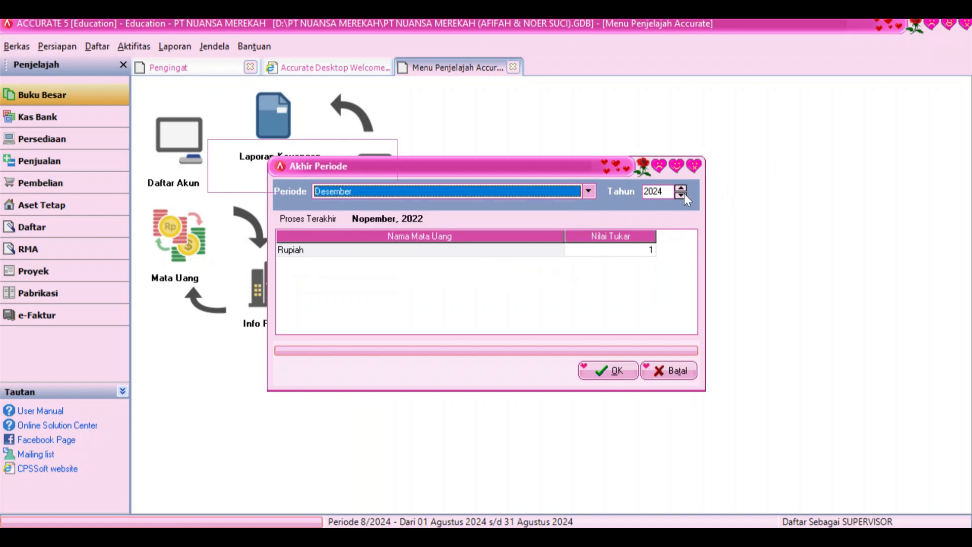
left_click(598, 368)
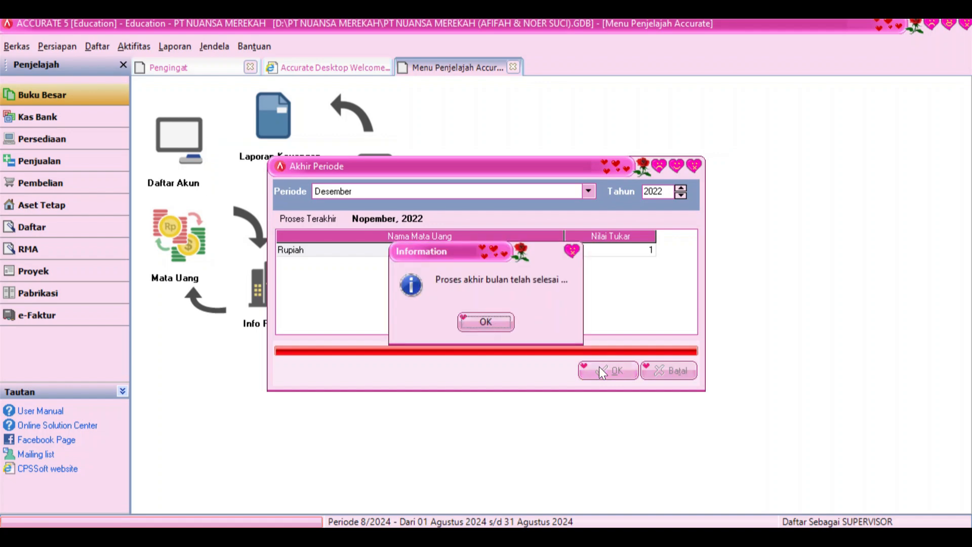
left_click(492, 317)
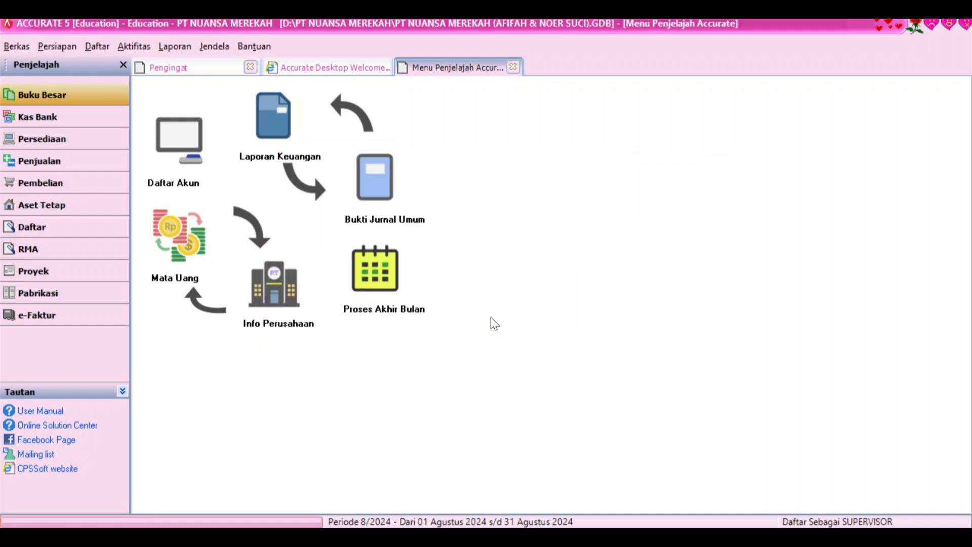